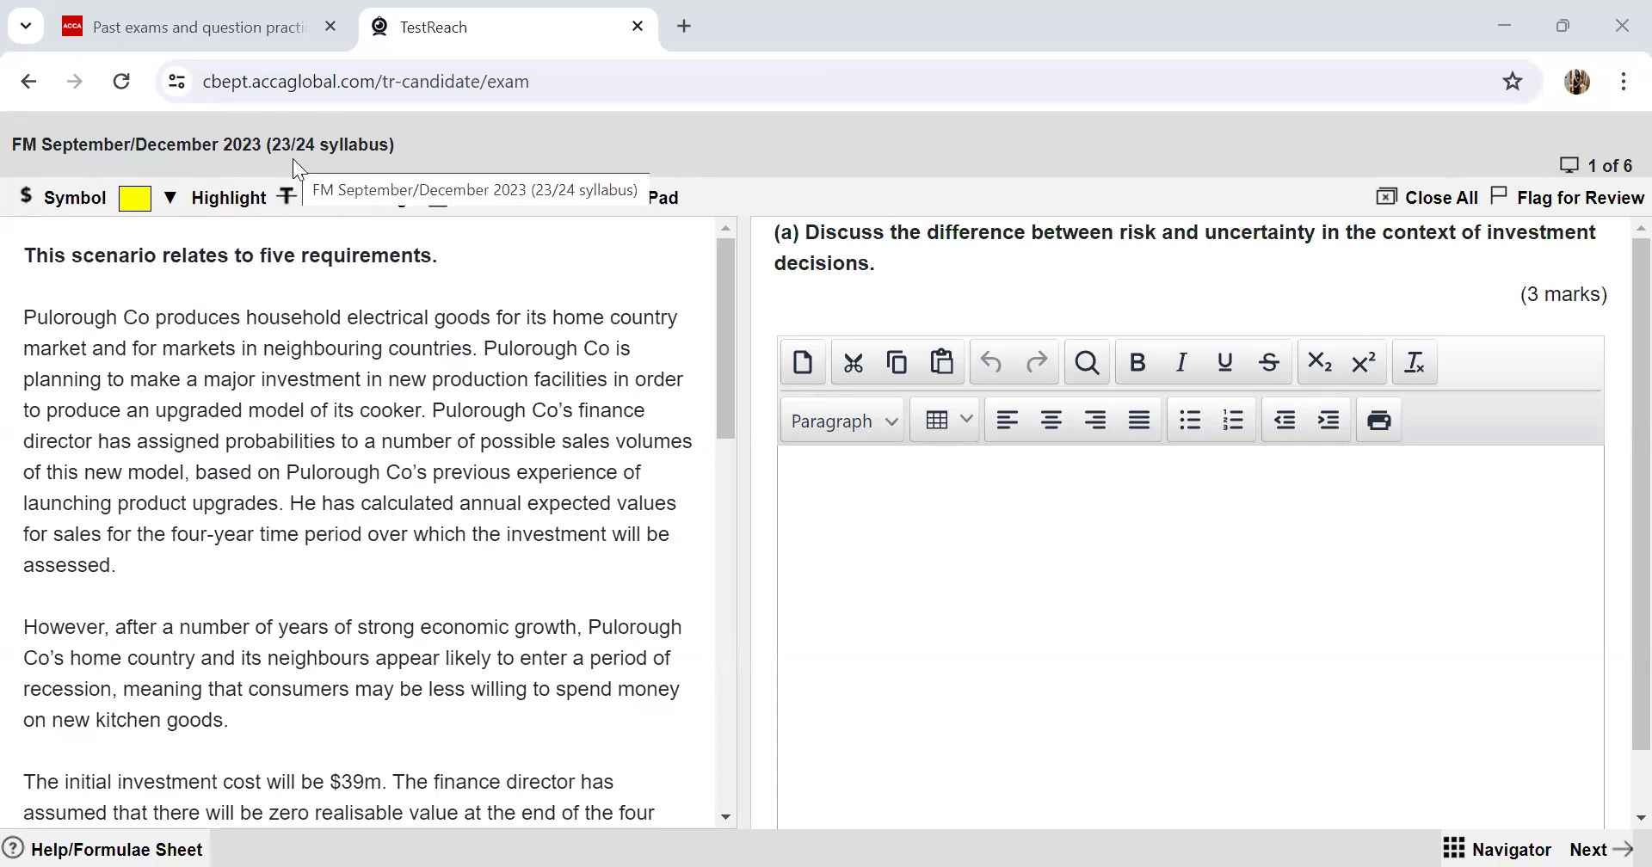
Step: Skim the whole Pulorough Co scenario from start to end alongside requirement (a) on risk and uncertainty
{"action": "scroll", "coordinate": [553, 467], "scroll_direction": "down", "scroll_amount": 5}
{"action": "scroll", "coordinate": [553, 465], "scroll_direction": "up", "scroll_amount": 5}
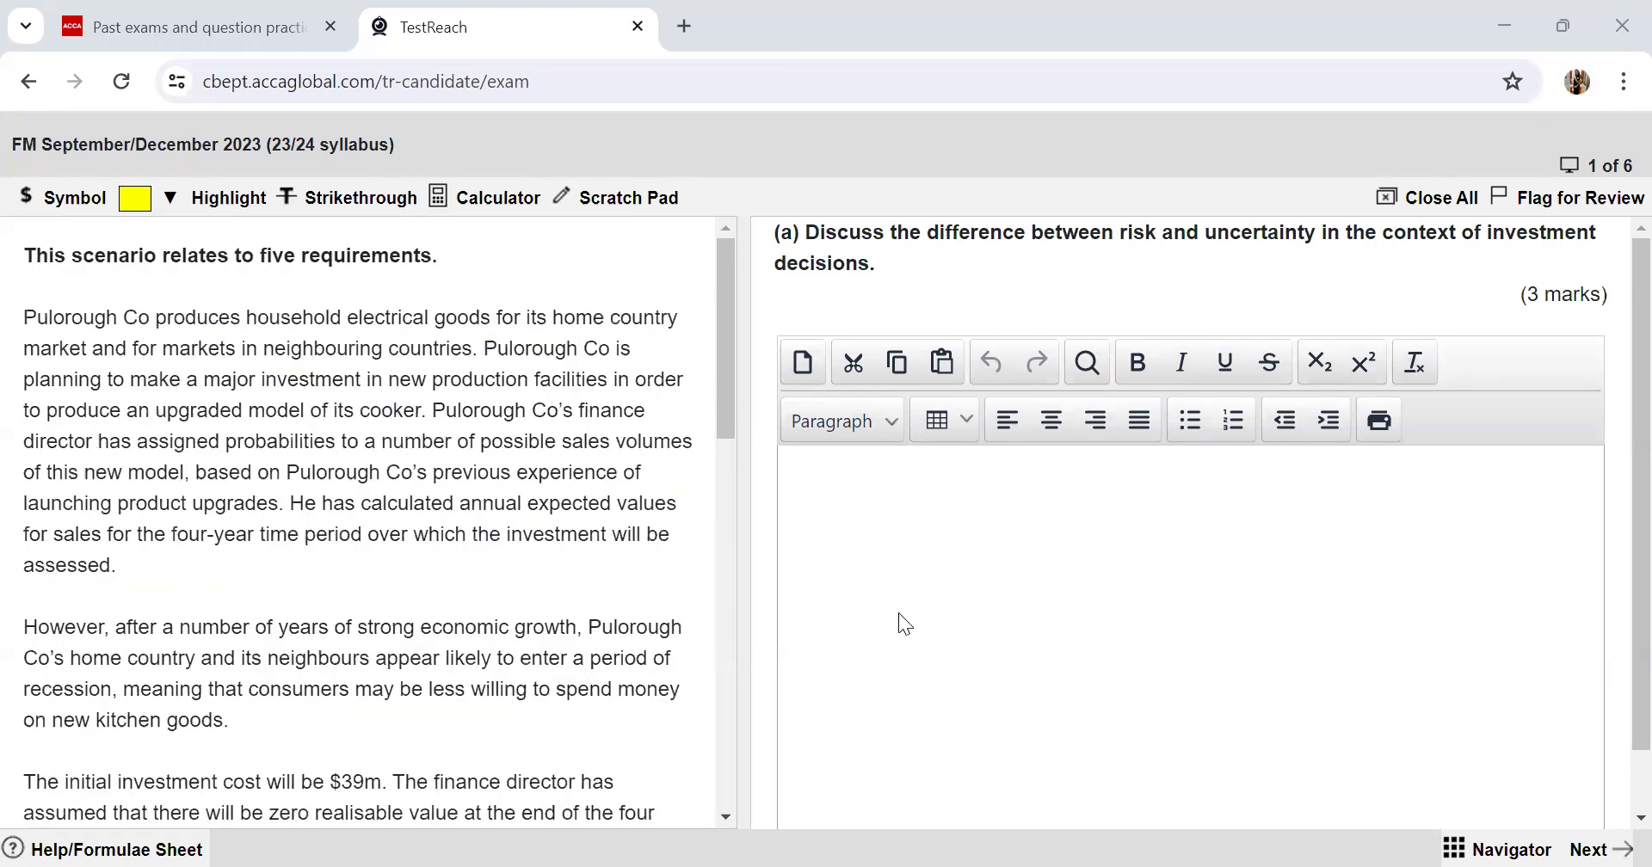
{"action": "scroll", "coordinate": [898, 613], "scroll_direction": "down", "scroll_amount": 1}
{"action": "scroll", "coordinate": [904, 516], "scroll_direction": "up", "scroll_amount": 1}
{"action": "scroll", "coordinate": [381, 470], "scroll_direction": "down", "scroll_amount": 12}
{"action": "scroll", "coordinate": [382, 470], "scroll_direction": "up", "scroll_amount": 4}
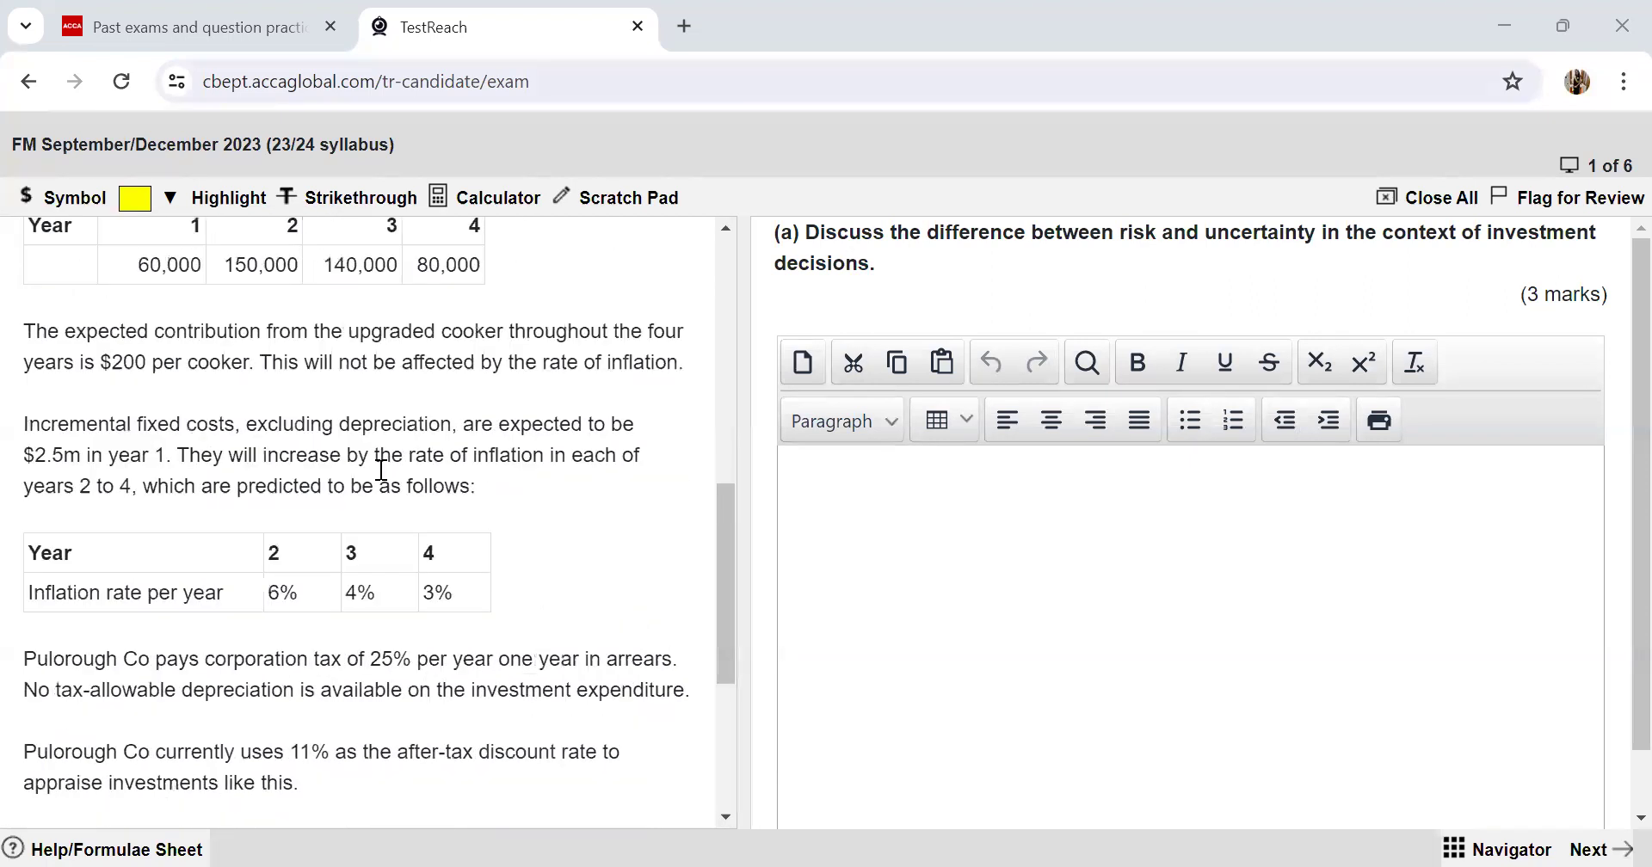
{"action": "scroll", "coordinate": [232, 389], "scroll_direction": "up", "scroll_amount": 3}
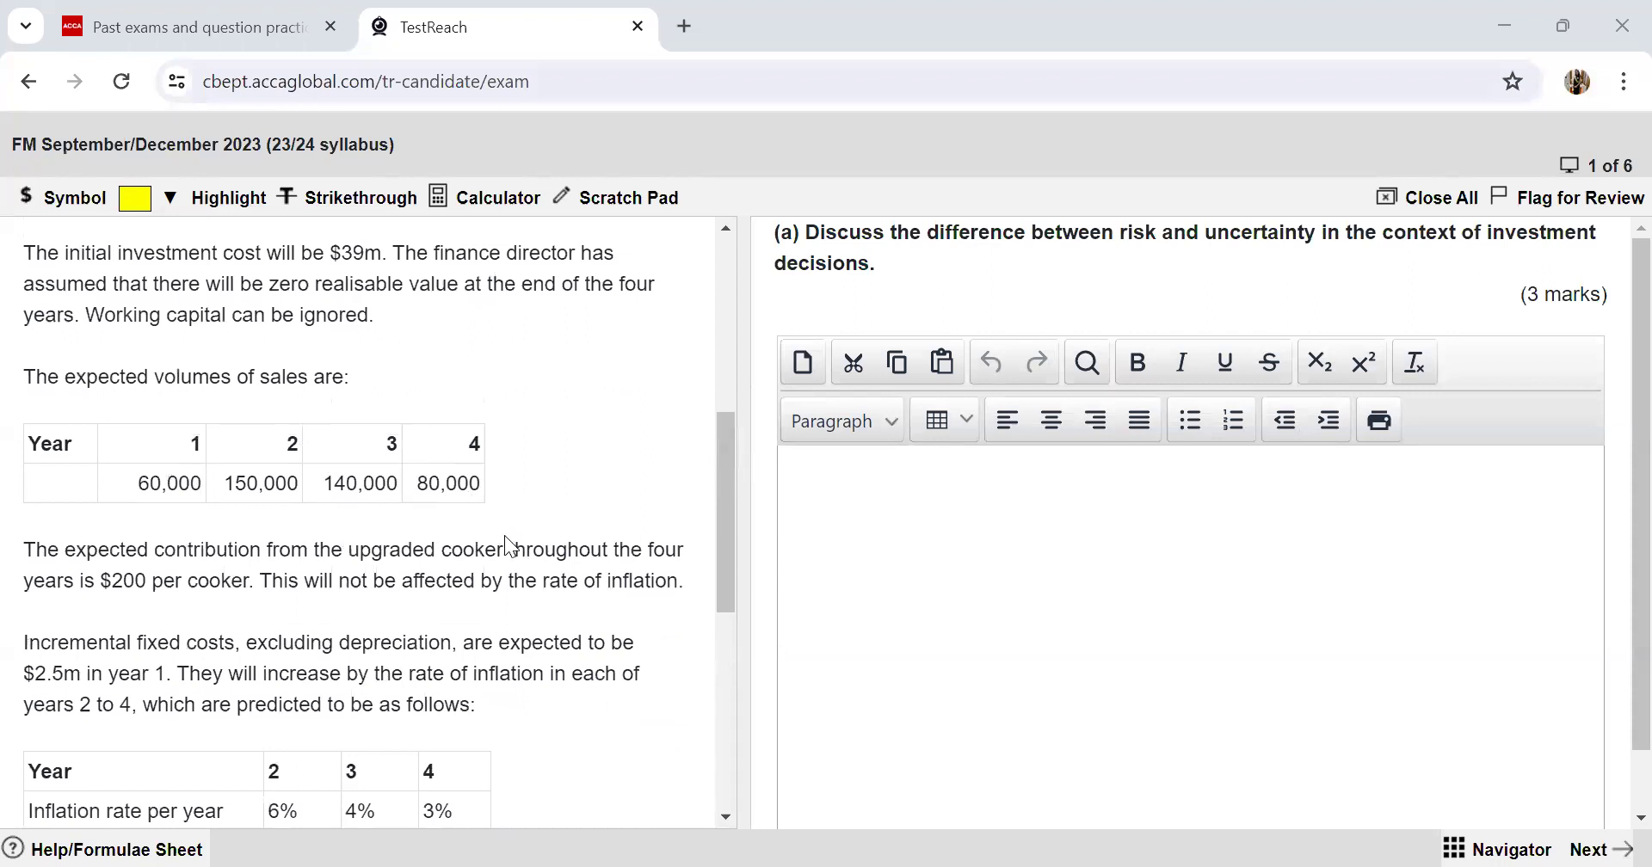
{"action": "scroll", "coordinate": [505, 537], "scroll_direction": "down", "scroll_amount": 8}
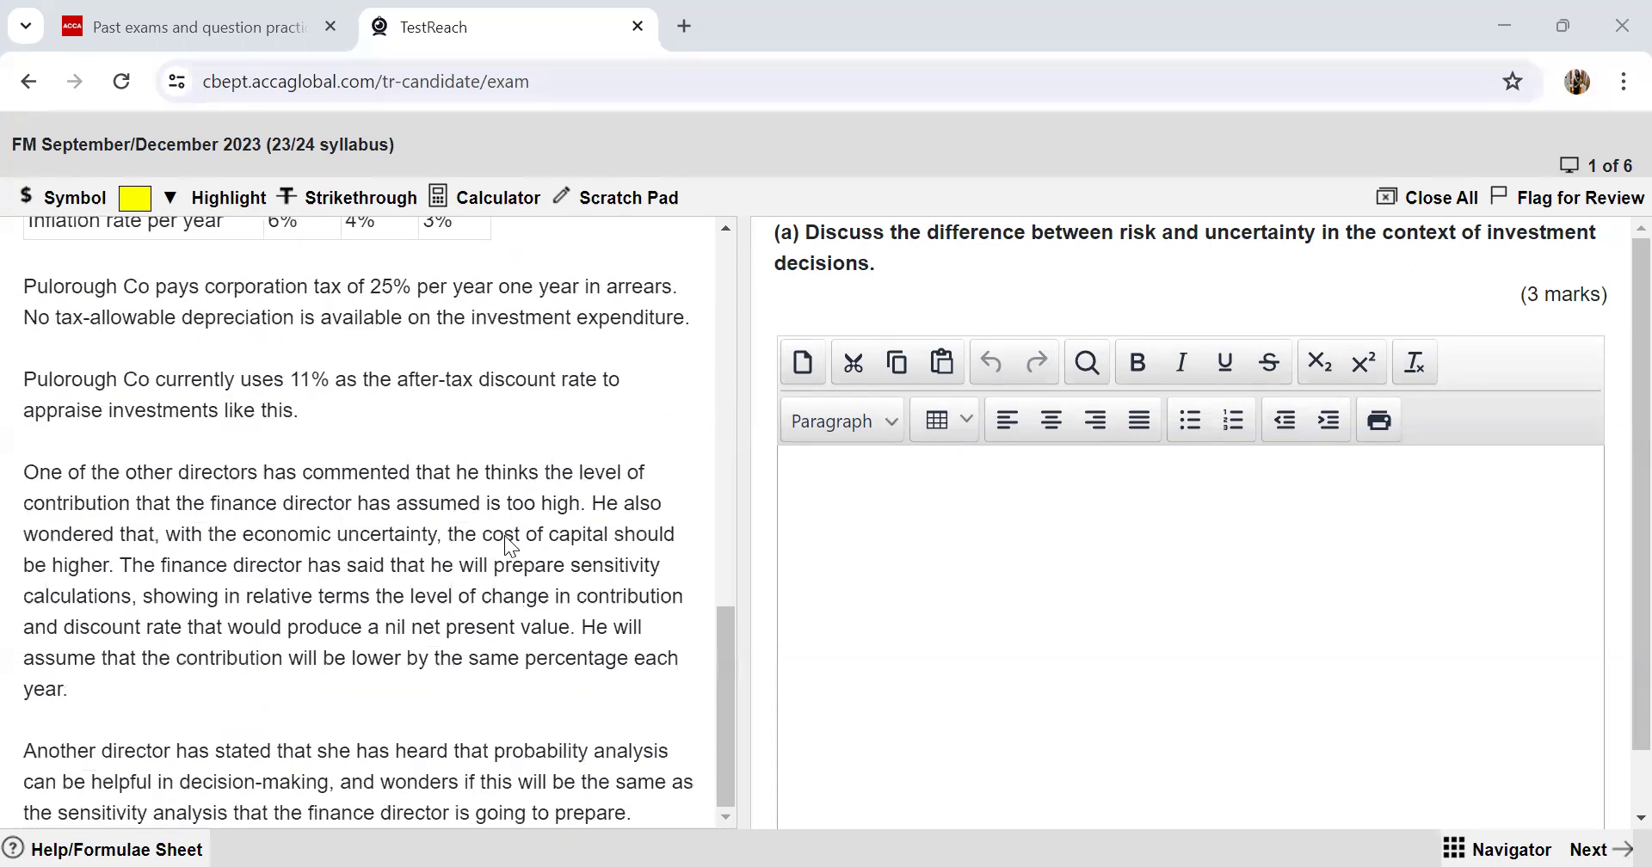
{"action": "scroll", "coordinate": [504, 536], "scroll_direction": "up", "scroll_amount": 15}
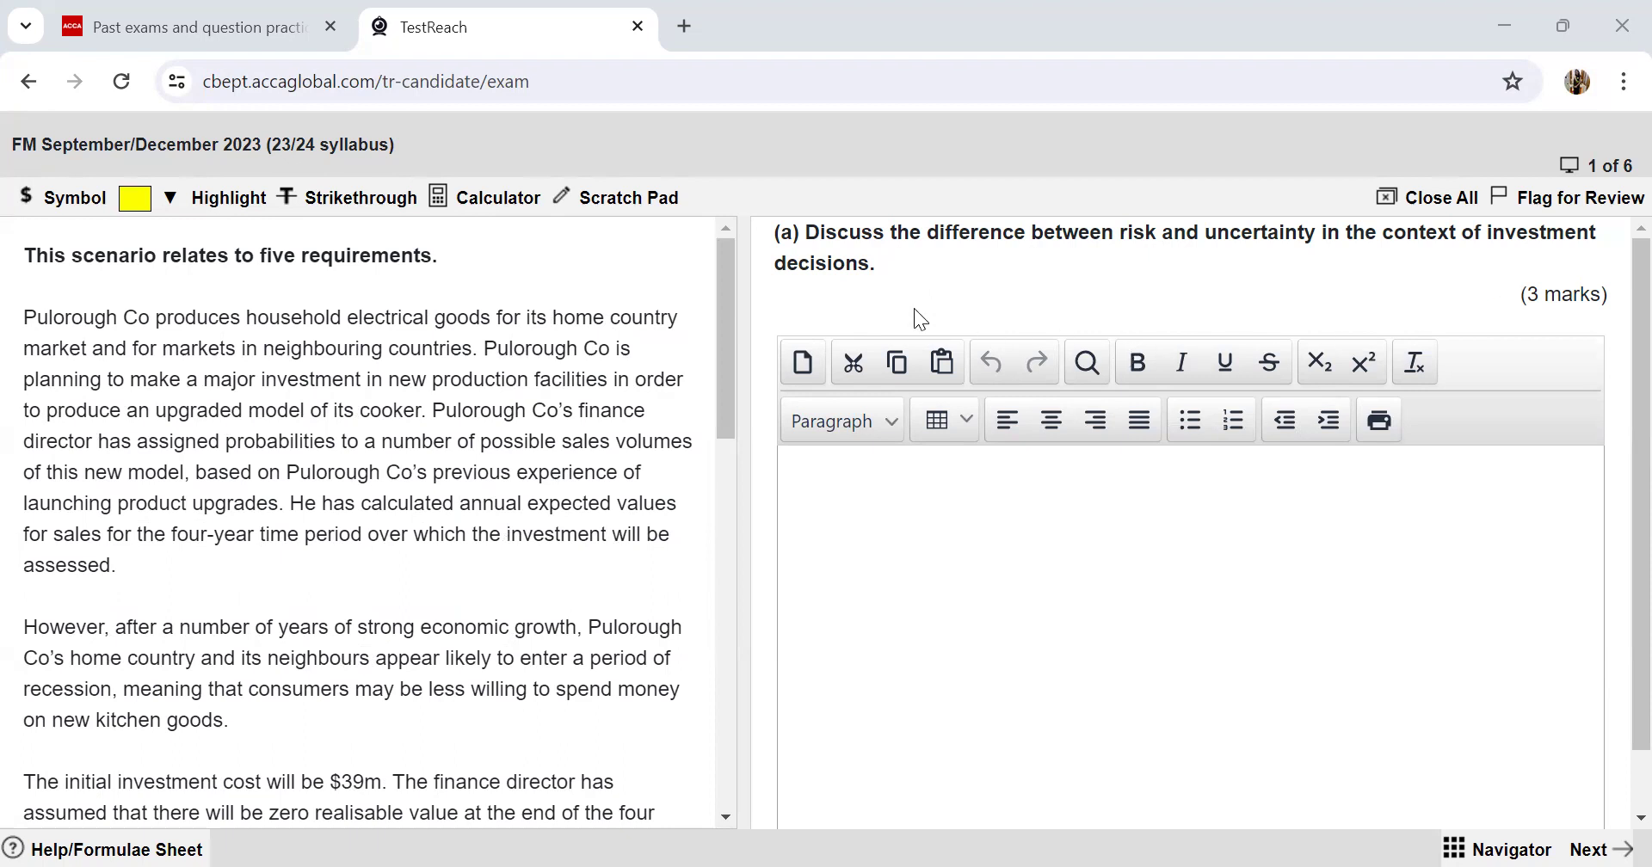
{"action": "scroll", "coordinate": [652, 502], "scroll_direction": "down", "scroll_amount": 10}
{"action": "scroll", "coordinate": [652, 501], "scroll_direction": "up", "scroll_amount": 10}
Step: Read the scenario in detail, covering the recession outlook, investment cost, sales volumes, contribution, fixed costs, inflation, tax and discount rate
{"action": "scroll", "coordinate": [415, 582], "scroll_direction": "down", "scroll_amount": 1}
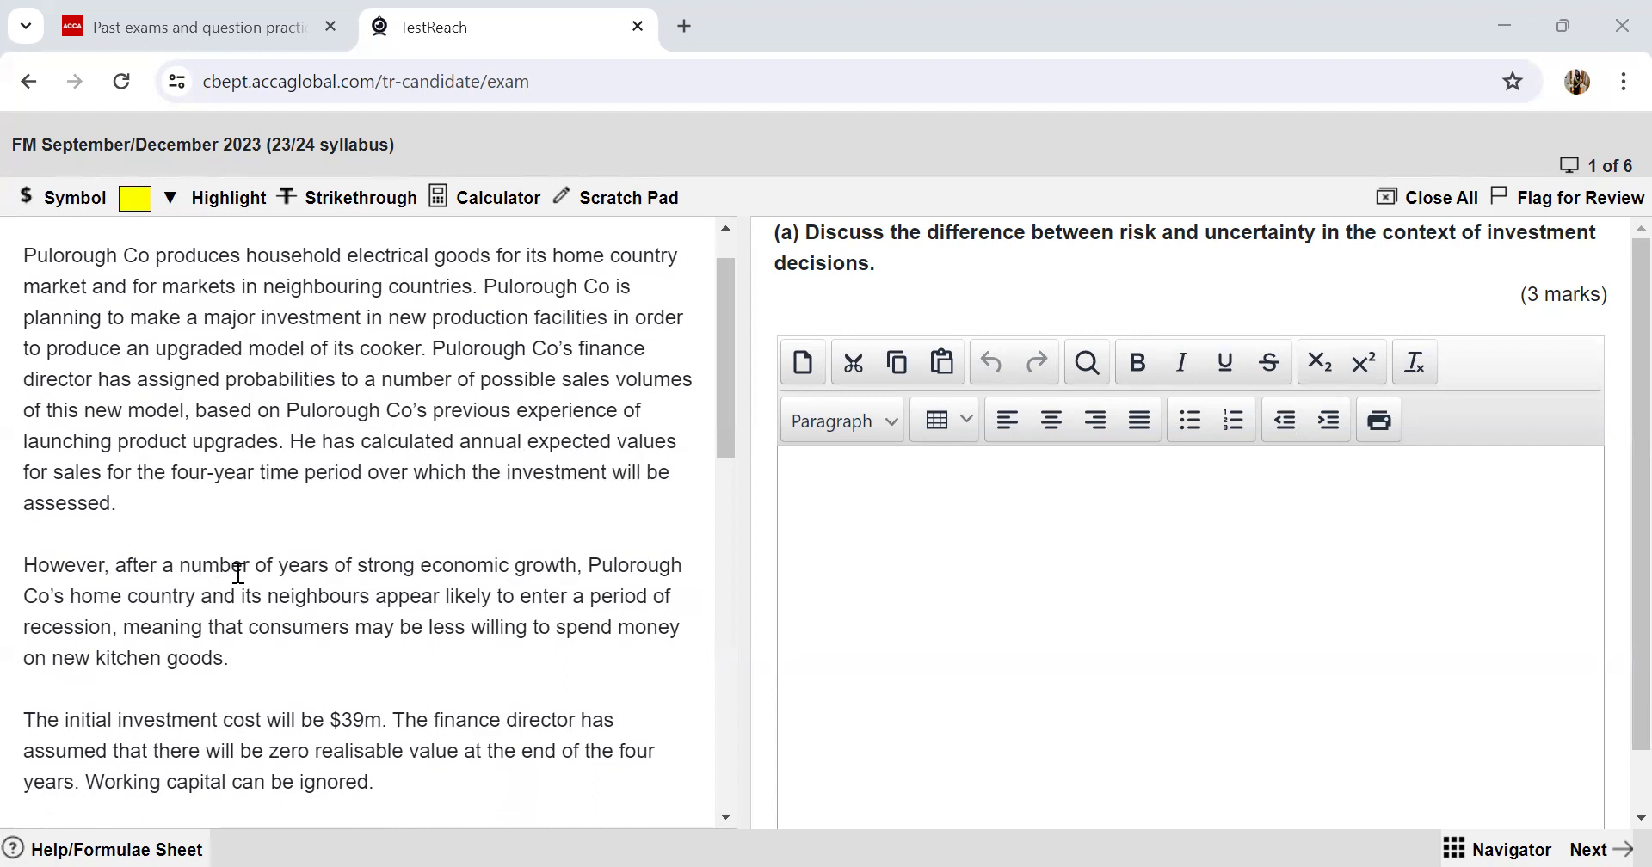
{"action": "scroll", "coordinate": [374, 581], "scroll_direction": "down", "scroll_amount": 3}
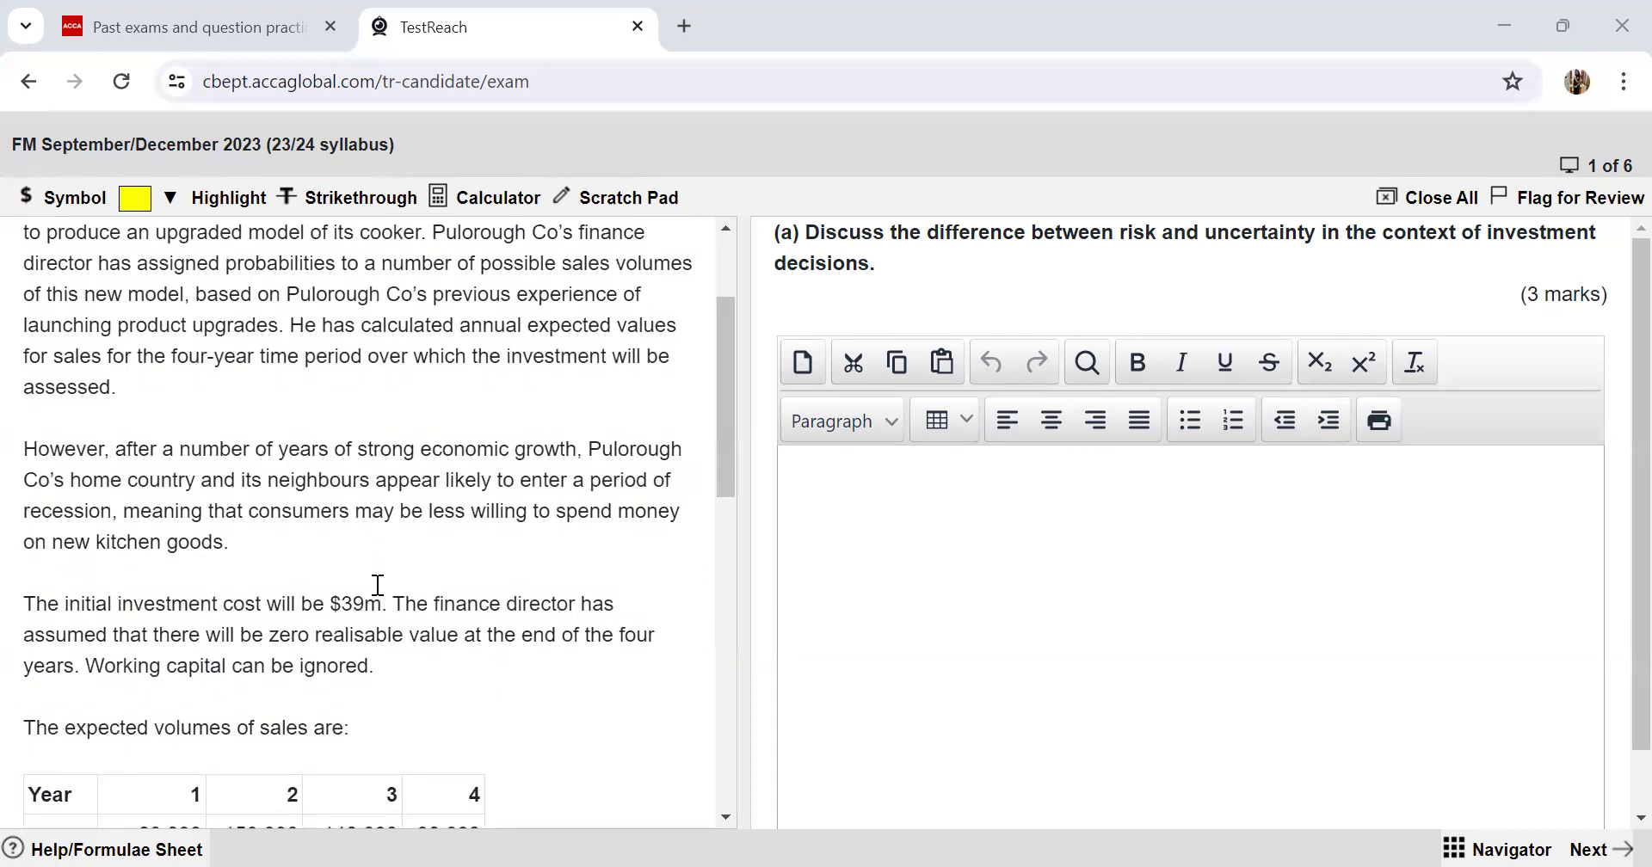
{"action": "scroll", "coordinate": [378, 585], "scroll_direction": "down", "scroll_amount": 3}
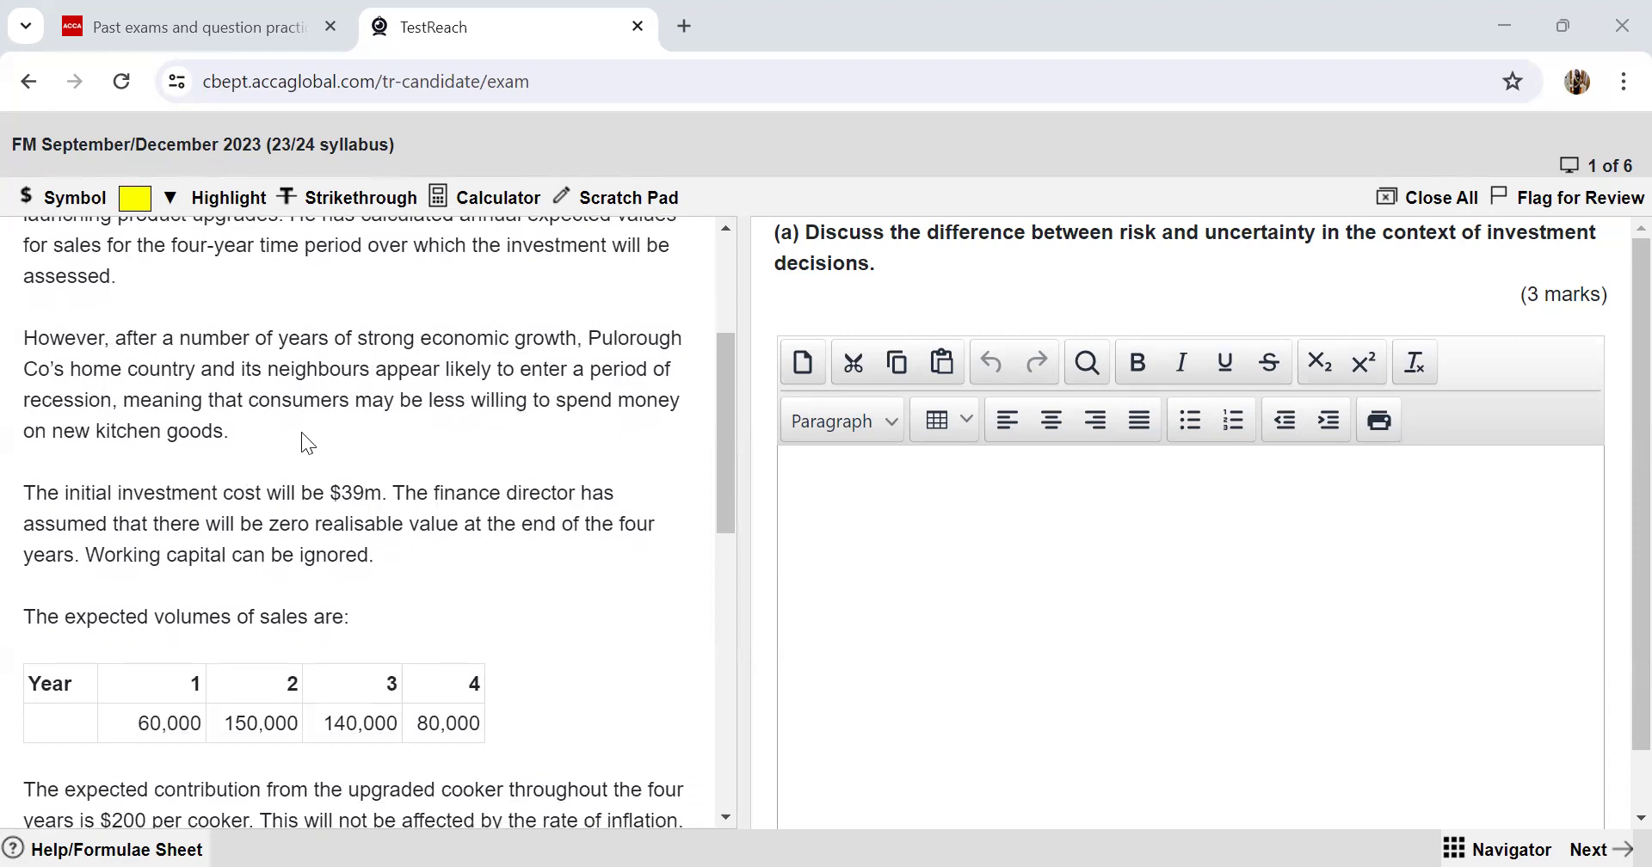
{"action": "scroll", "coordinate": [379, 460], "scroll_direction": "down", "scroll_amount": 3}
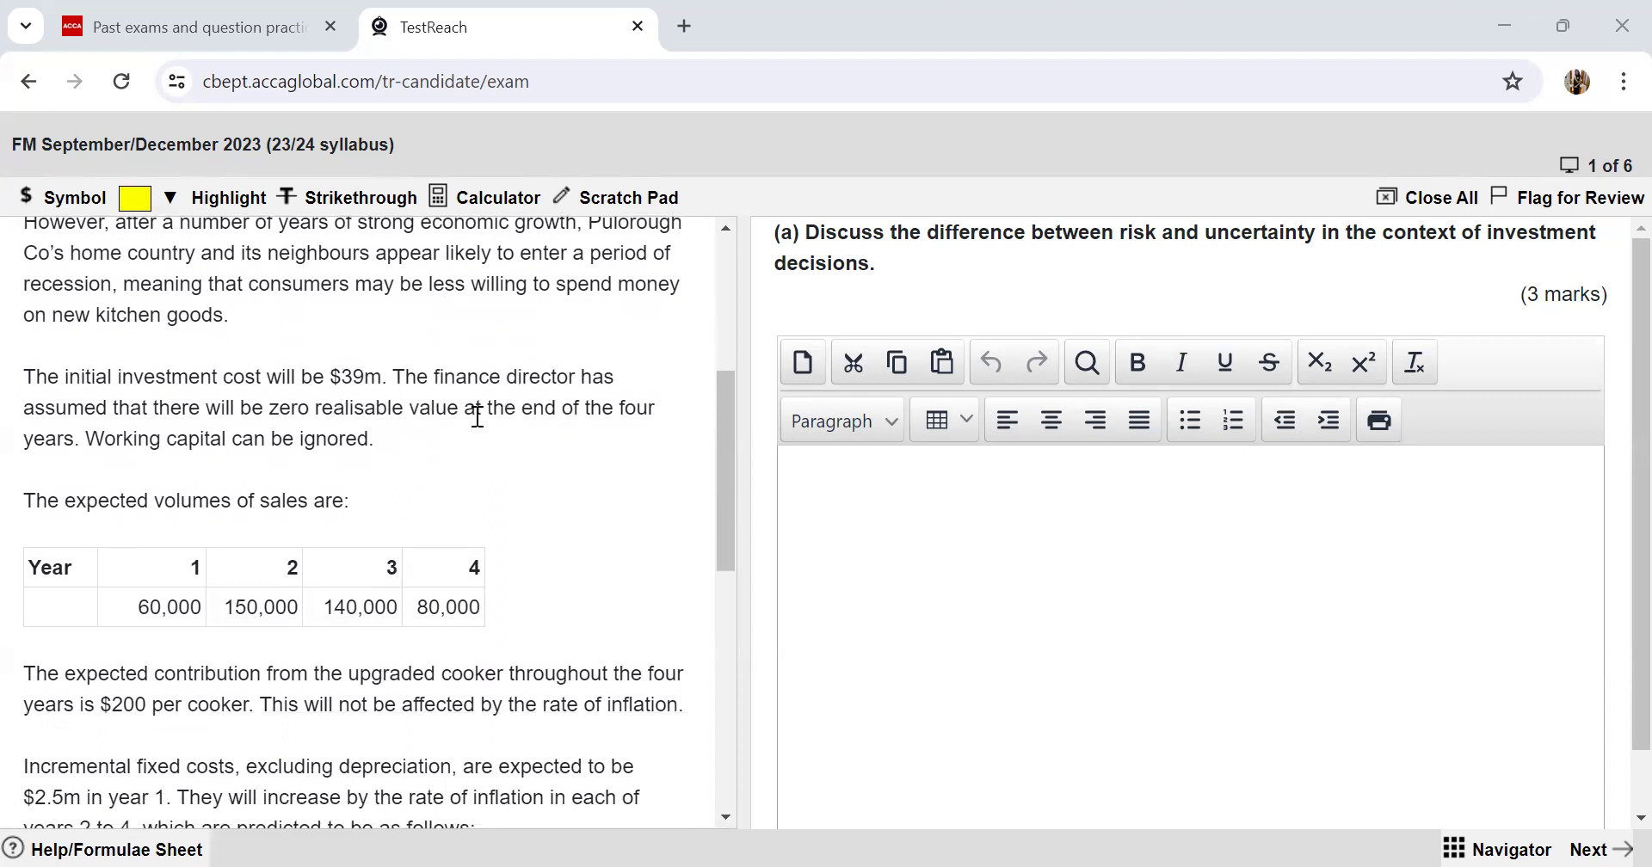
{"action": "scroll", "coordinate": [455, 423], "scroll_direction": "down", "scroll_amount": 2}
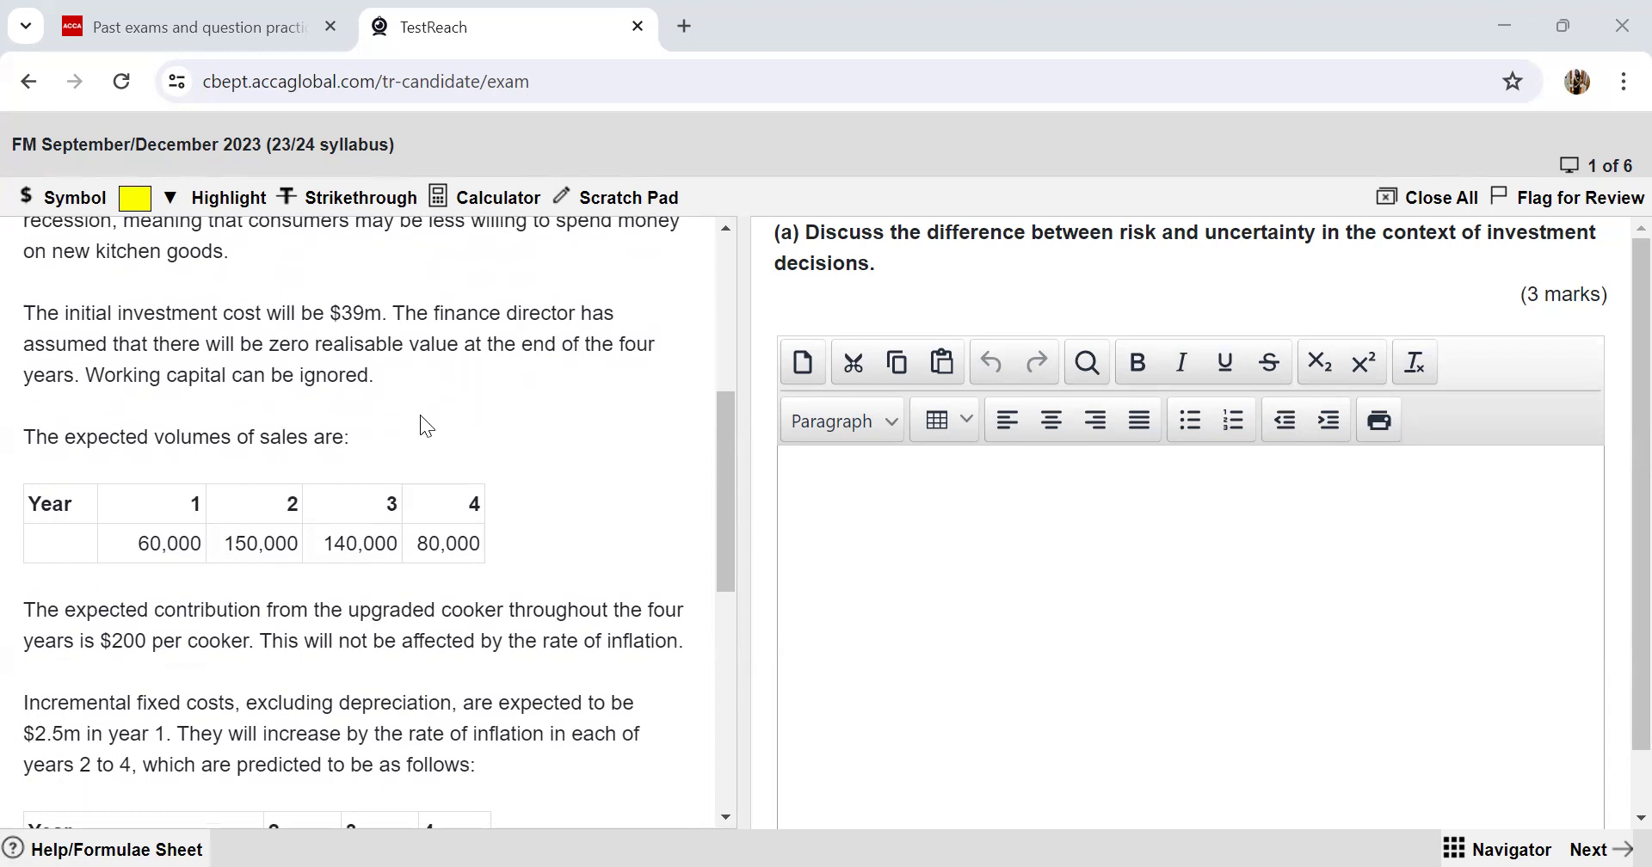
{"action": "scroll", "coordinate": [420, 415], "scroll_direction": "down", "scroll_amount": 2}
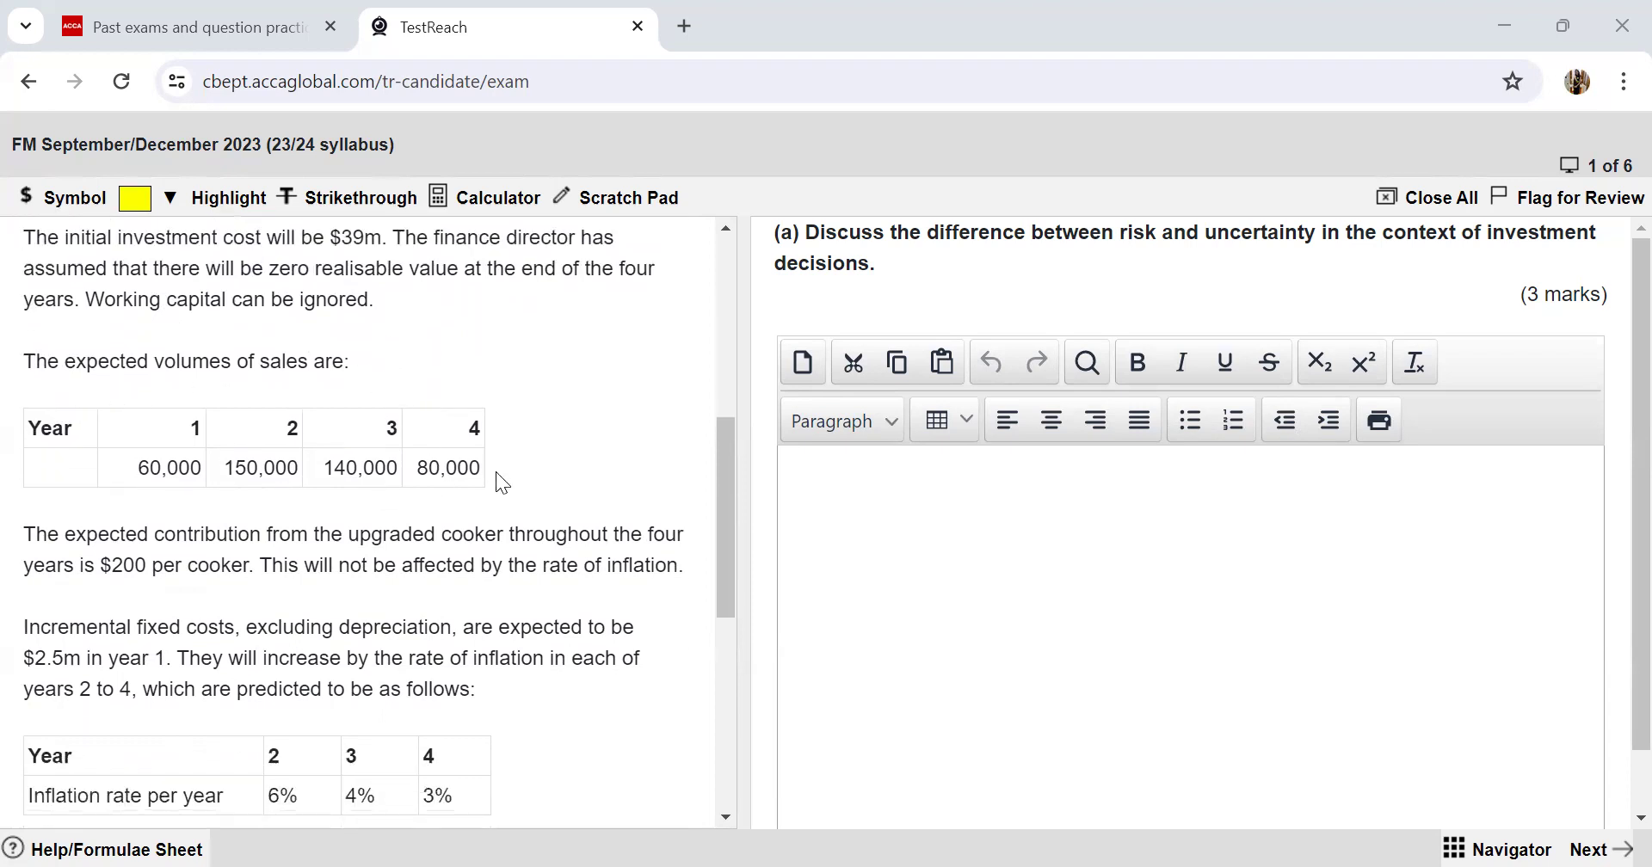
{"action": "scroll", "coordinate": [498, 479], "scroll_direction": "down", "scroll_amount": 4}
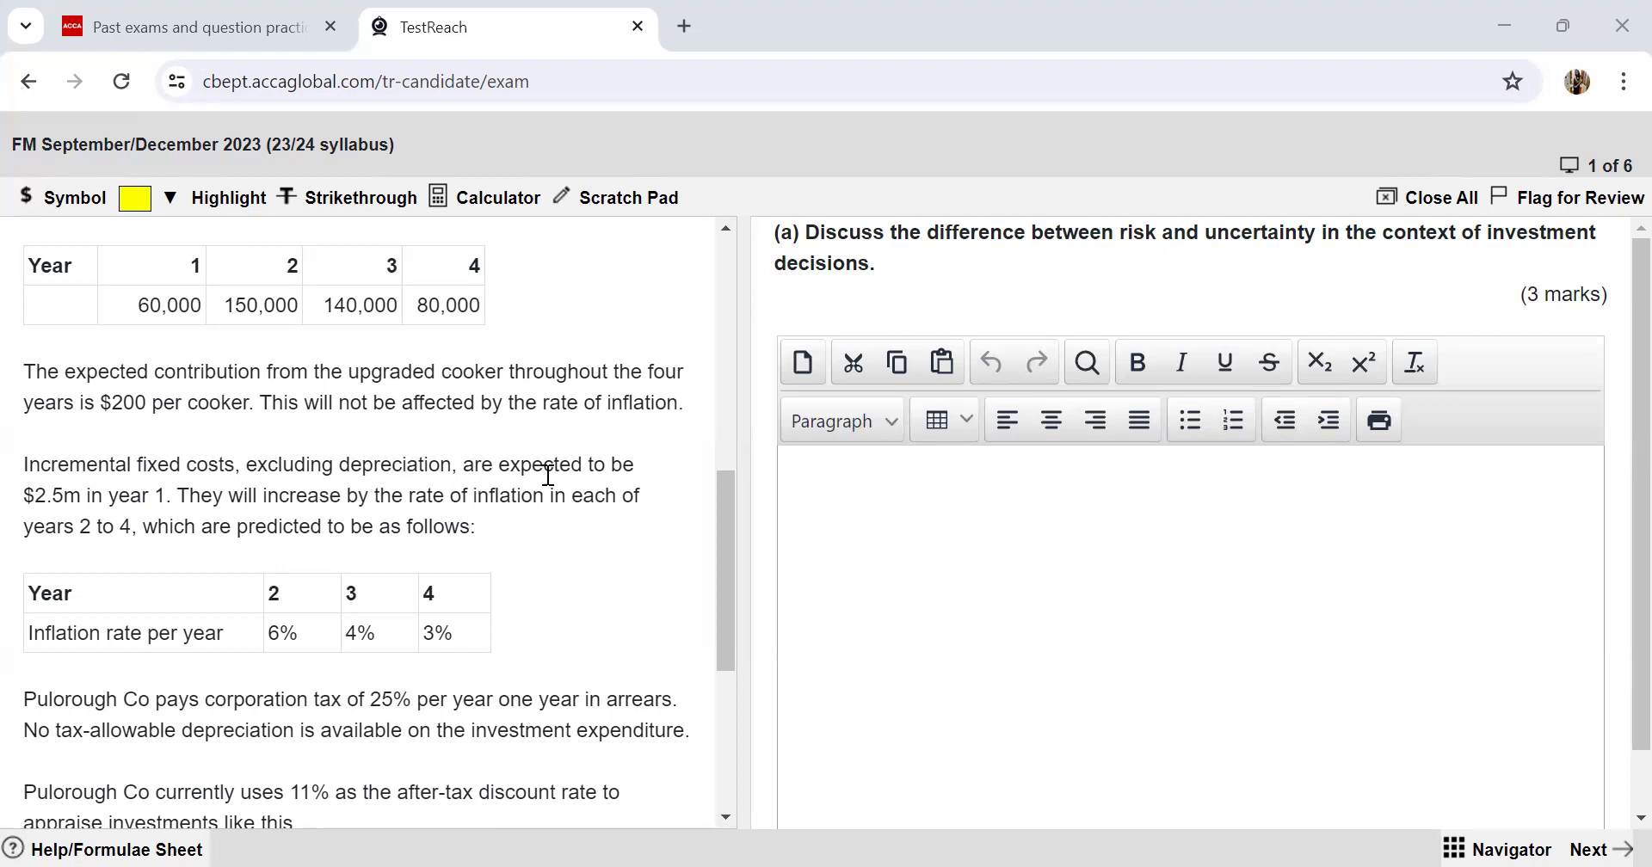
{"action": "scroll", "coordinate": [288, 568], "scroll_direction": "down", "scroll_amount": 1}
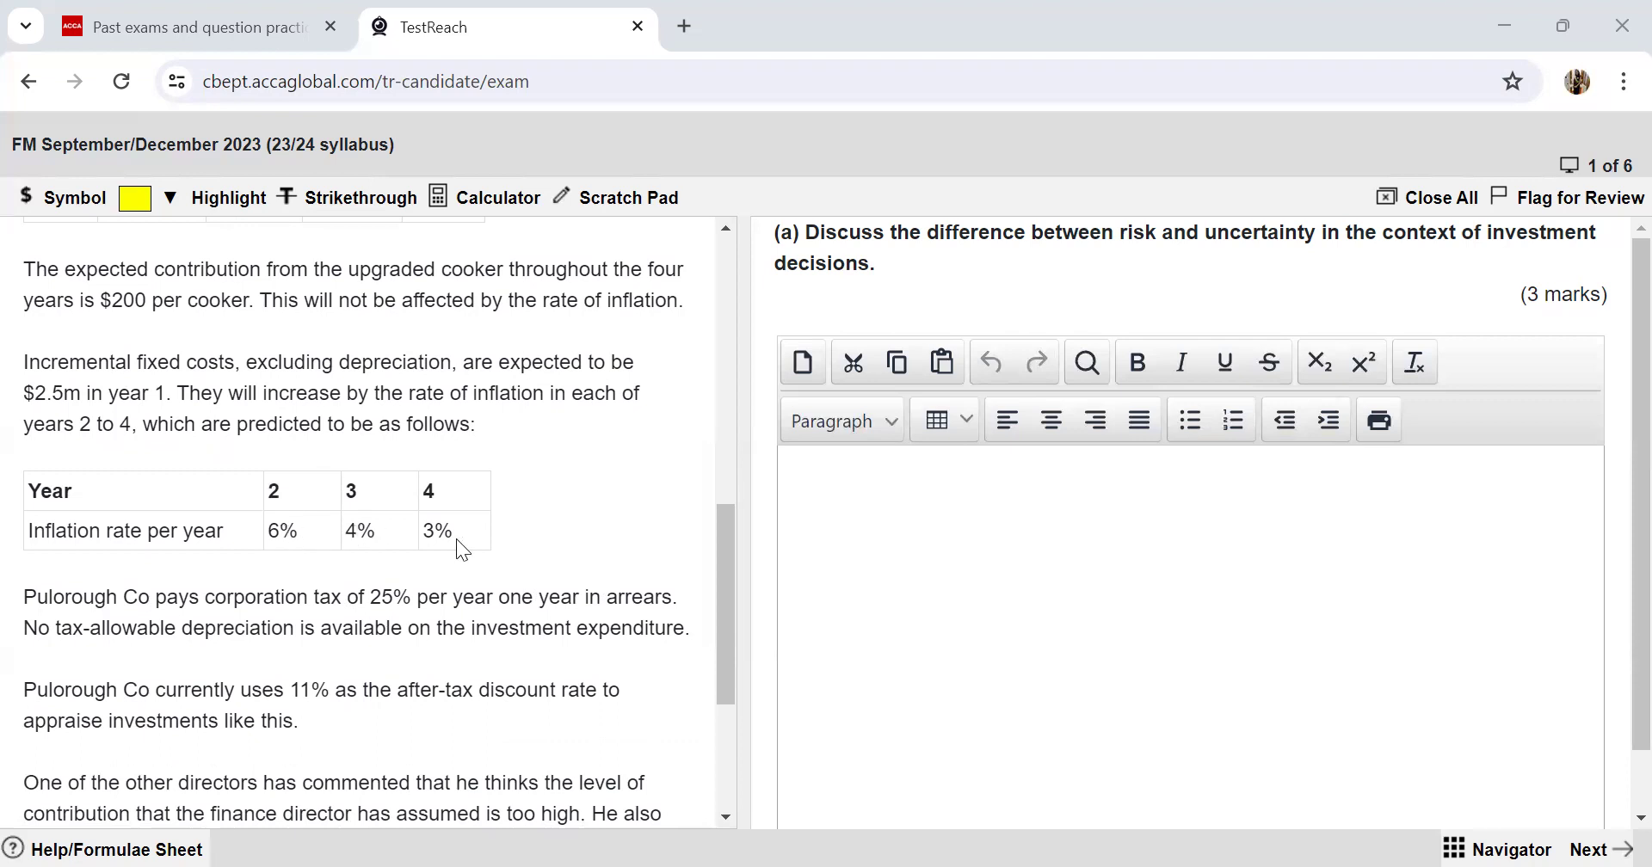
{"action": "scroll", "coordinate": [456, 538], "scroll_direction": "down", "scroll_amount": 2}
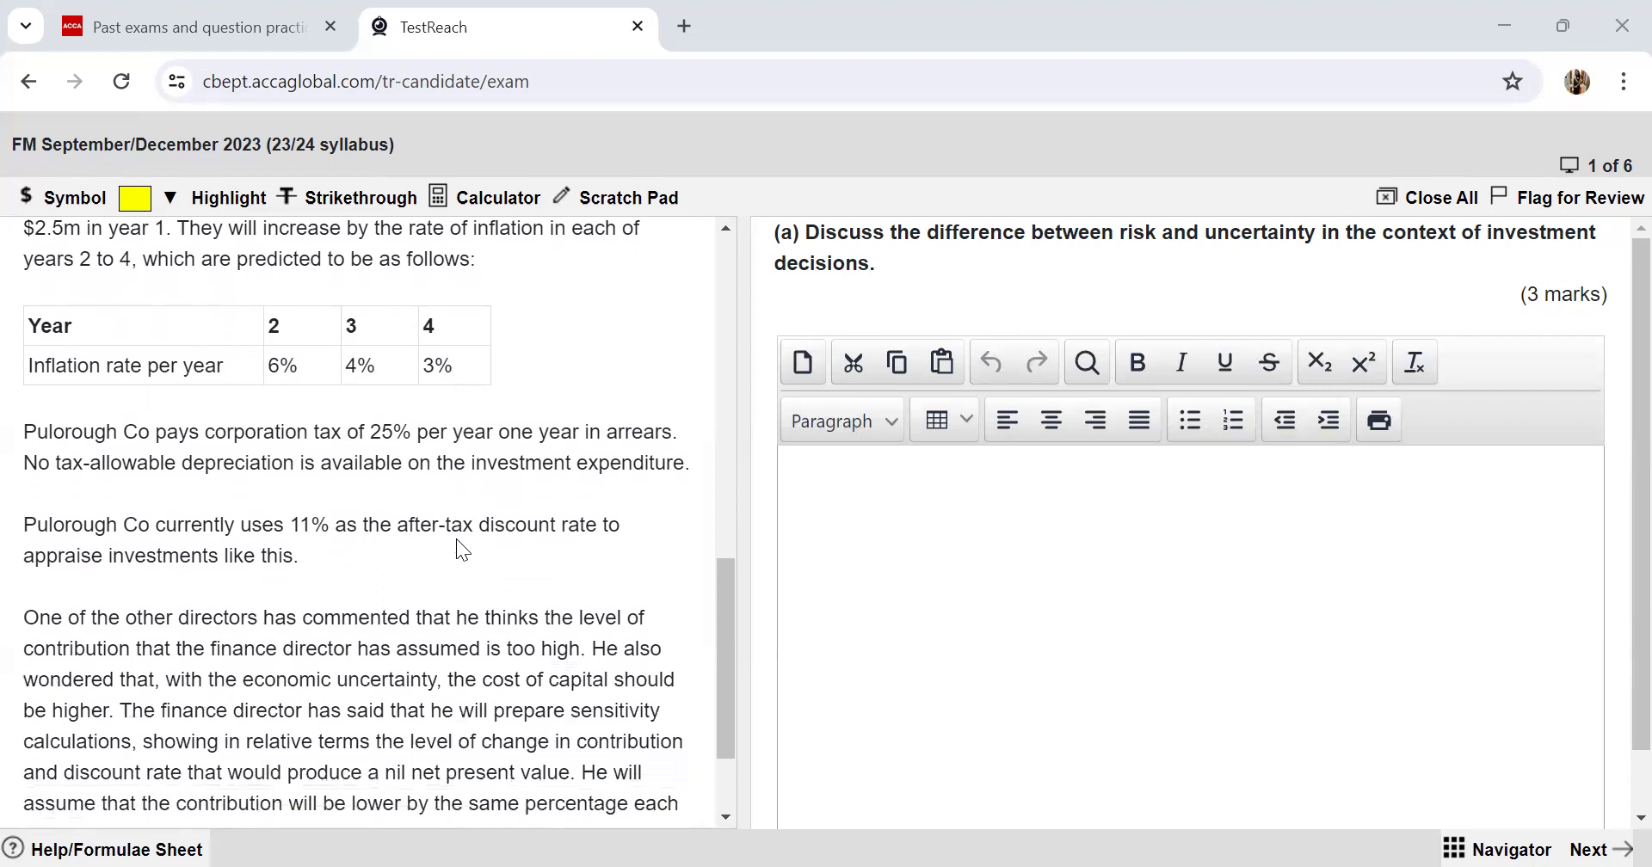
{"action": "scroll", "coordinate": [348, 484], "scroll_direction": "down", "scroll_amount": 1}
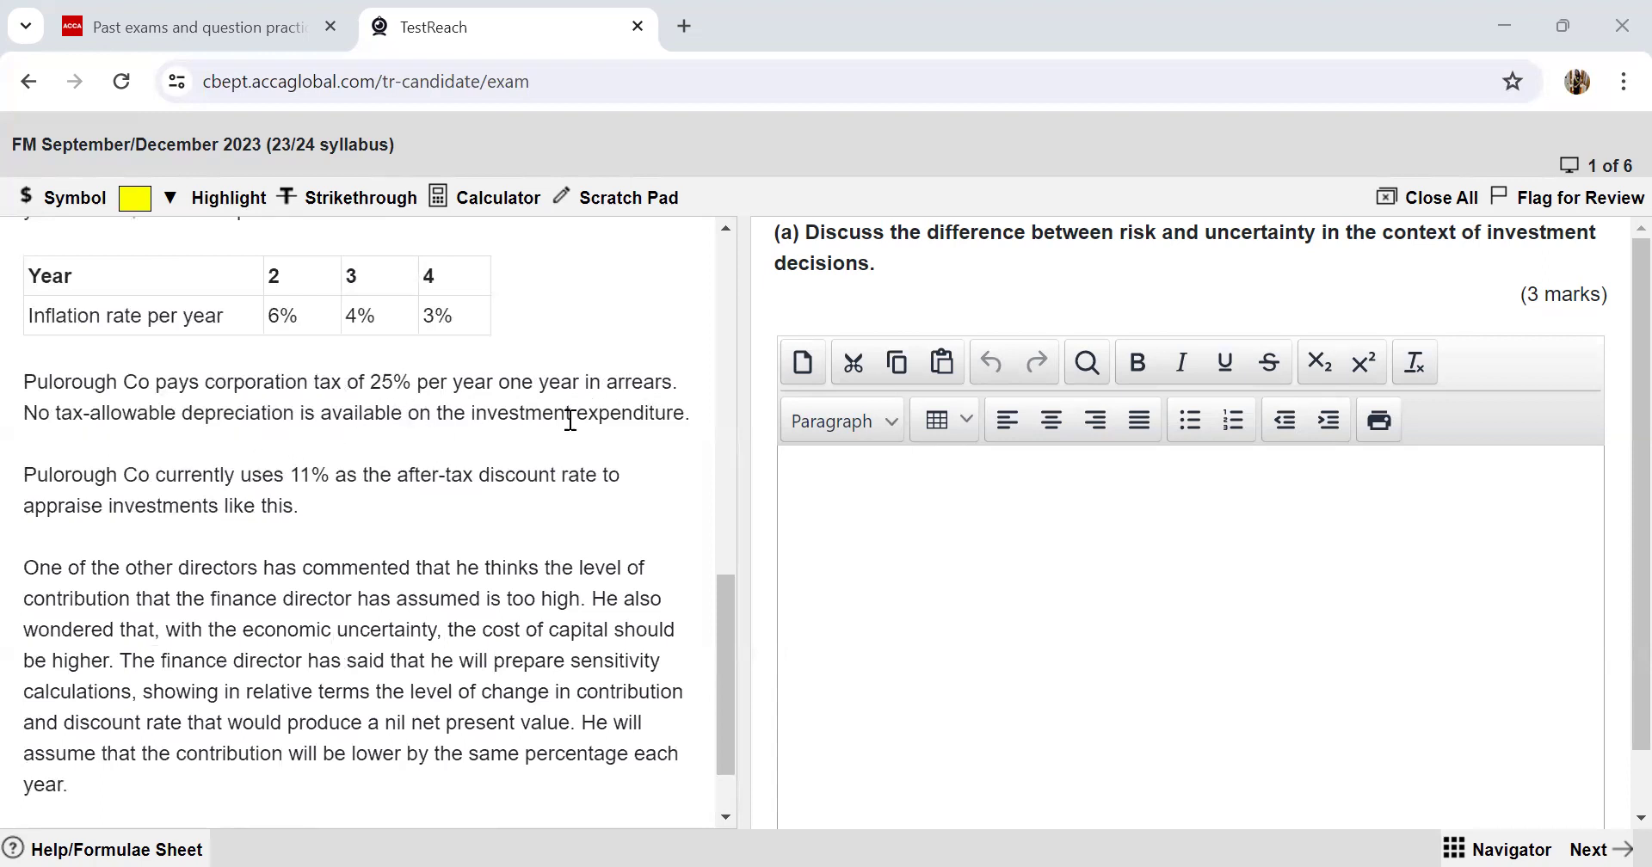
Step: Highlight the phrase "contribution that the finance director has assumed is too high" in yellow in the scenario
{"action": "scroll", "coordinate": [568, 562], "scroll_direction": "down", "scroll_amount": 1}
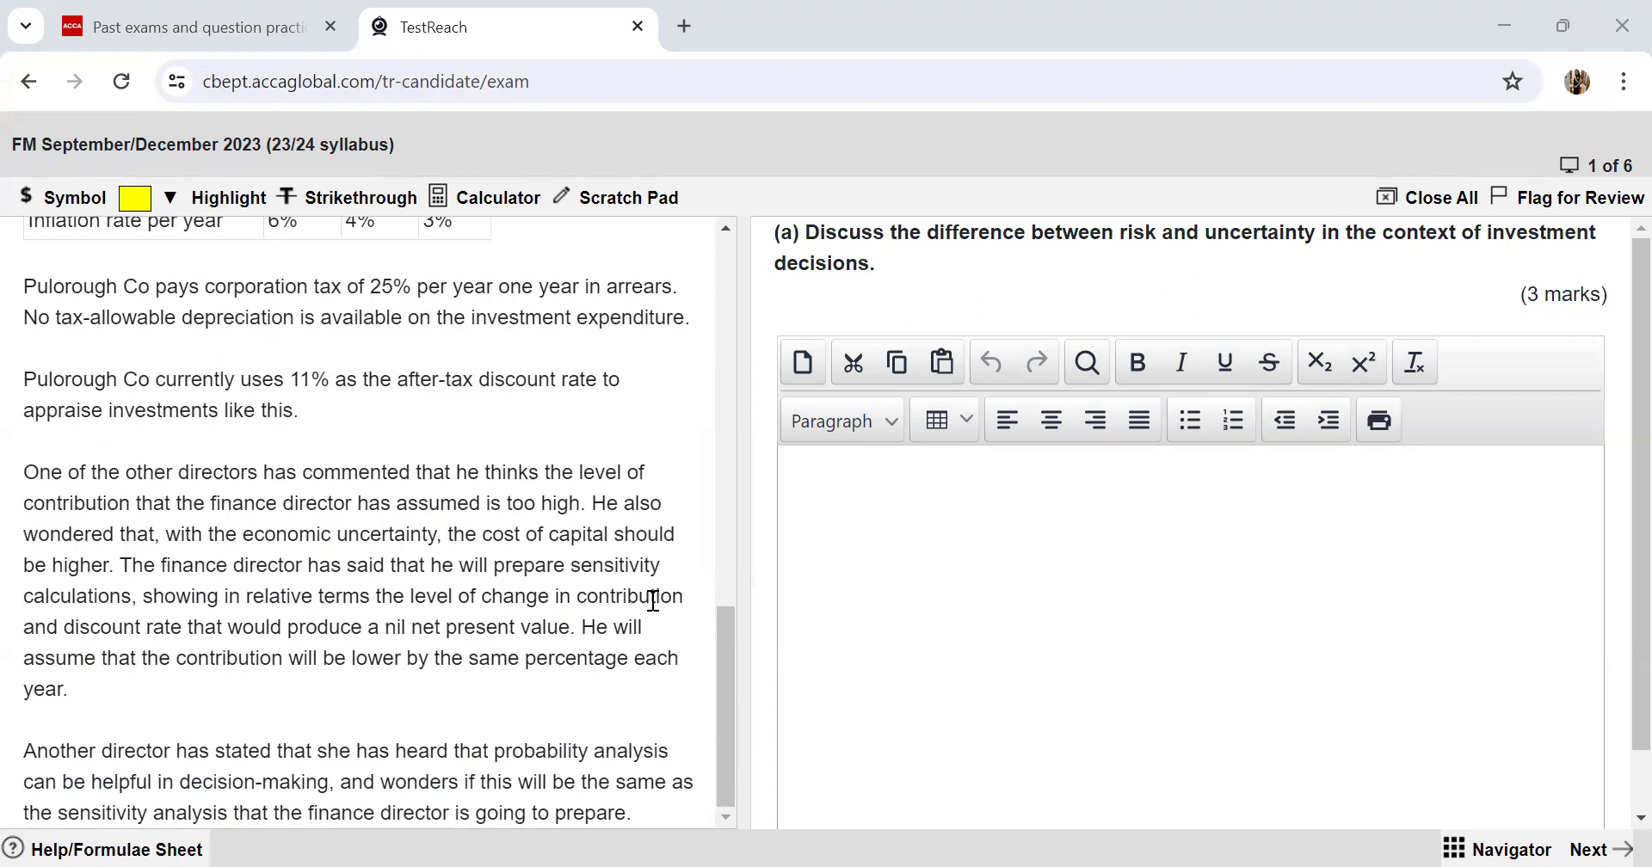
{"action": "left_click_drag", "start_coordinate": [21, 506], "coordinate": [586, 503]}
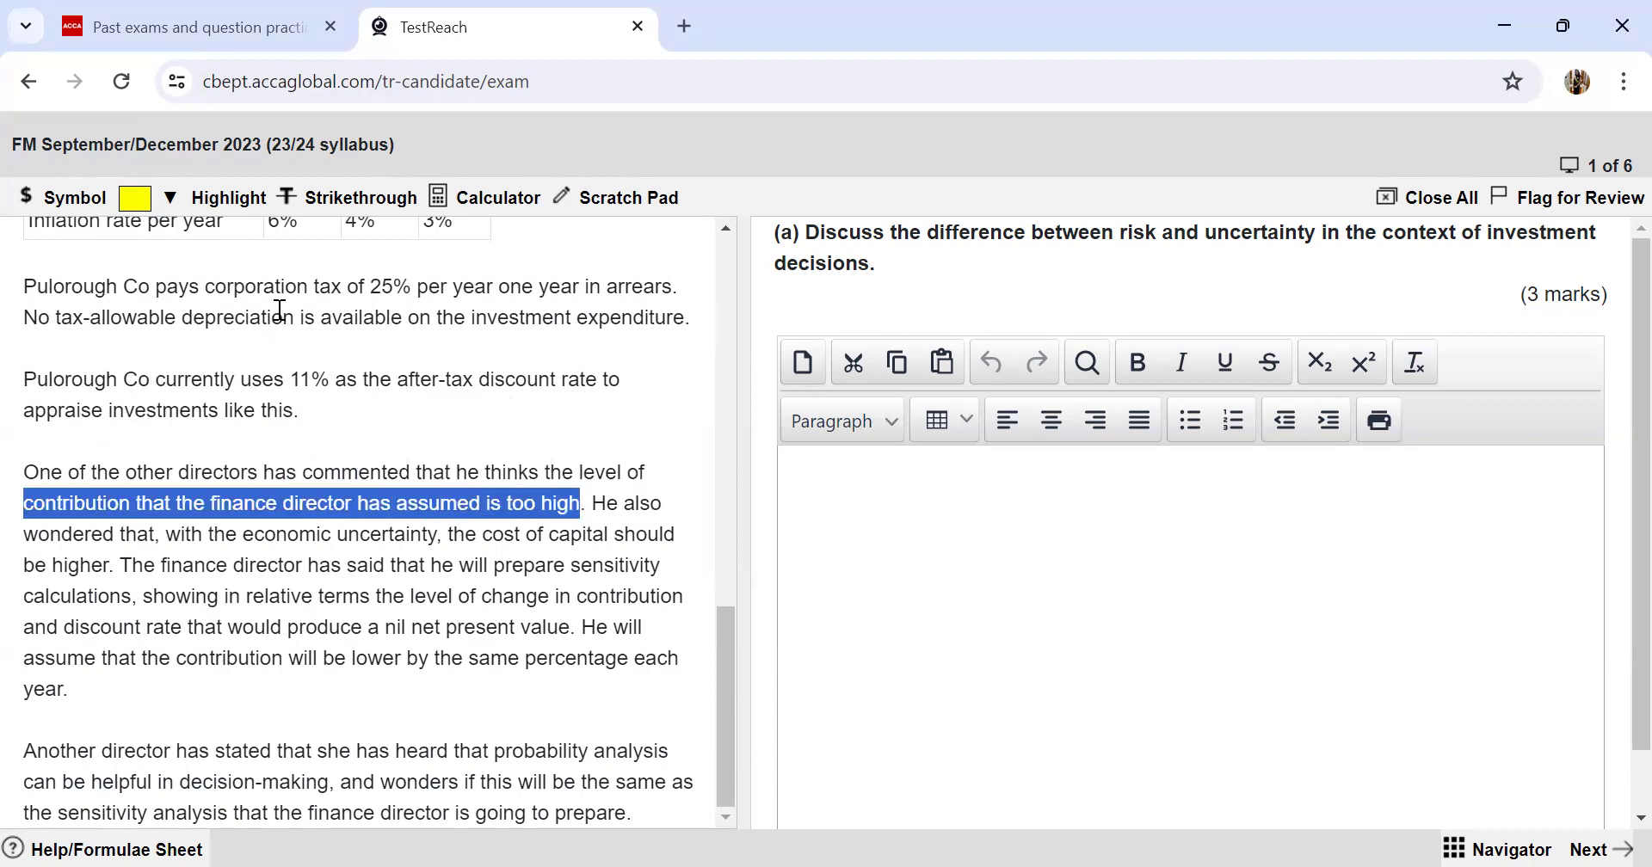
{"action": "left_click", "coordinate": [231, 200]}
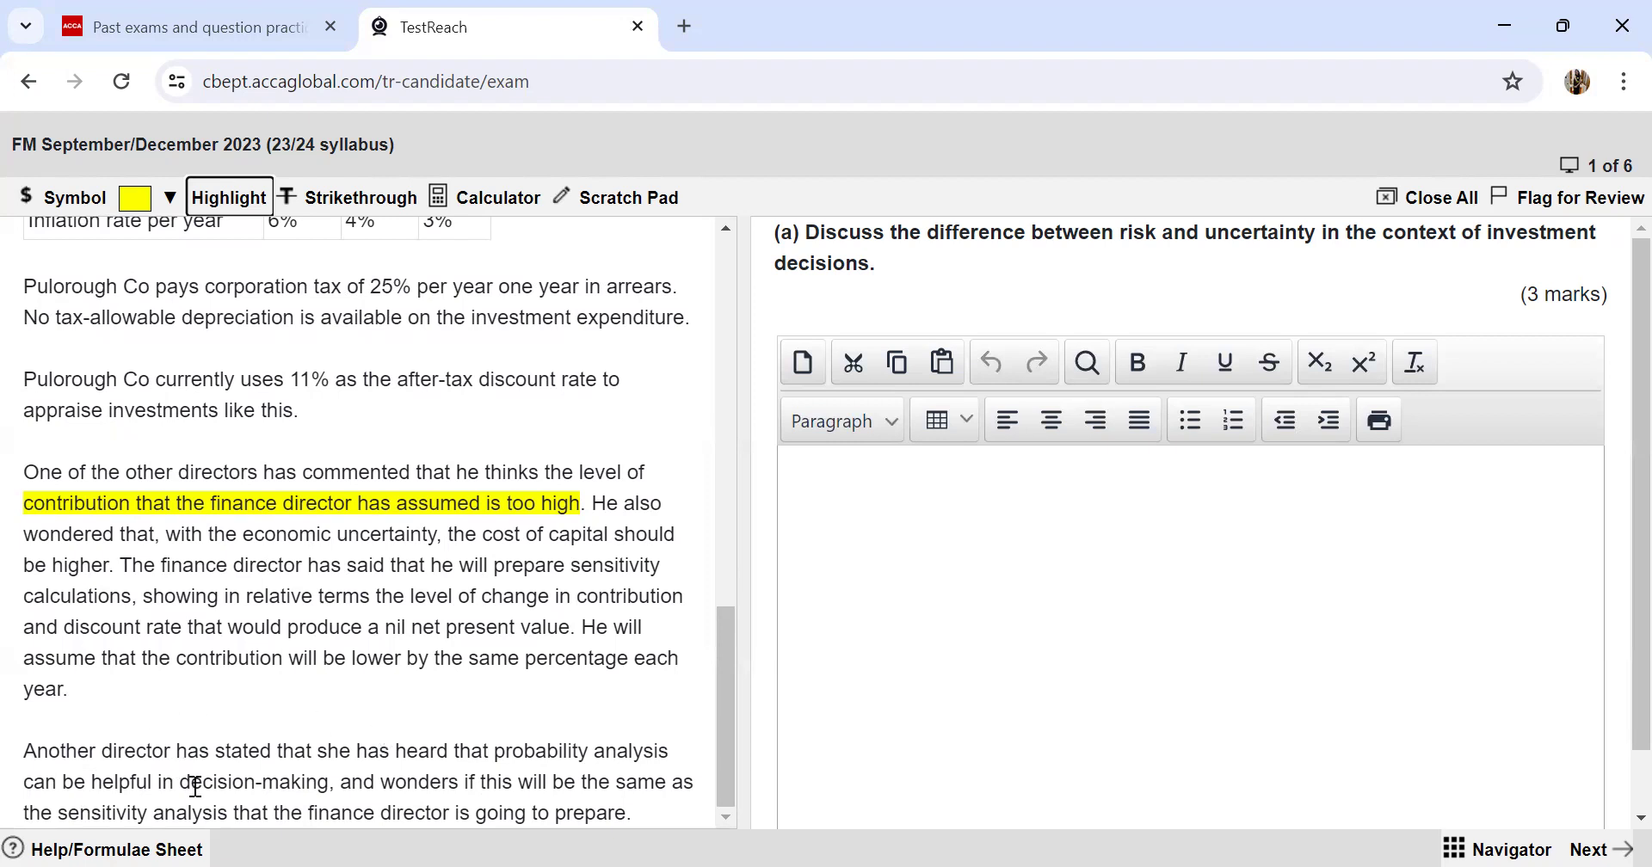
Step: Write in the answer to (a): "Risk - different possible outcomes whose probabilities can be ascertained, due to historic records"
{"action": "left_click", "coordinate": [1018, 642]}
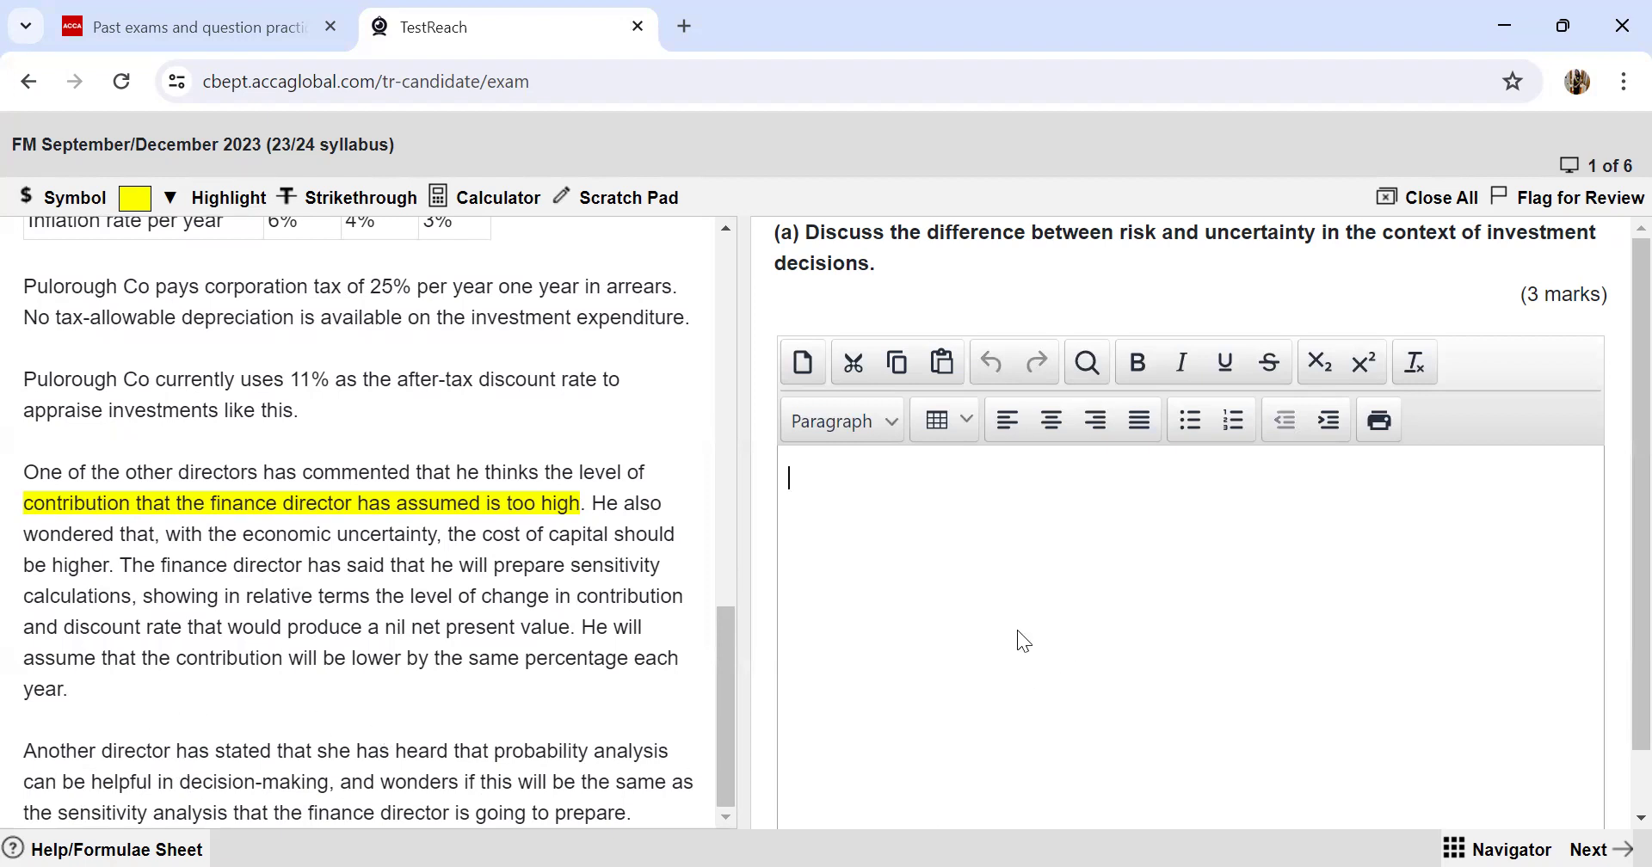
{"action": "type", "text": "Risk - different "}
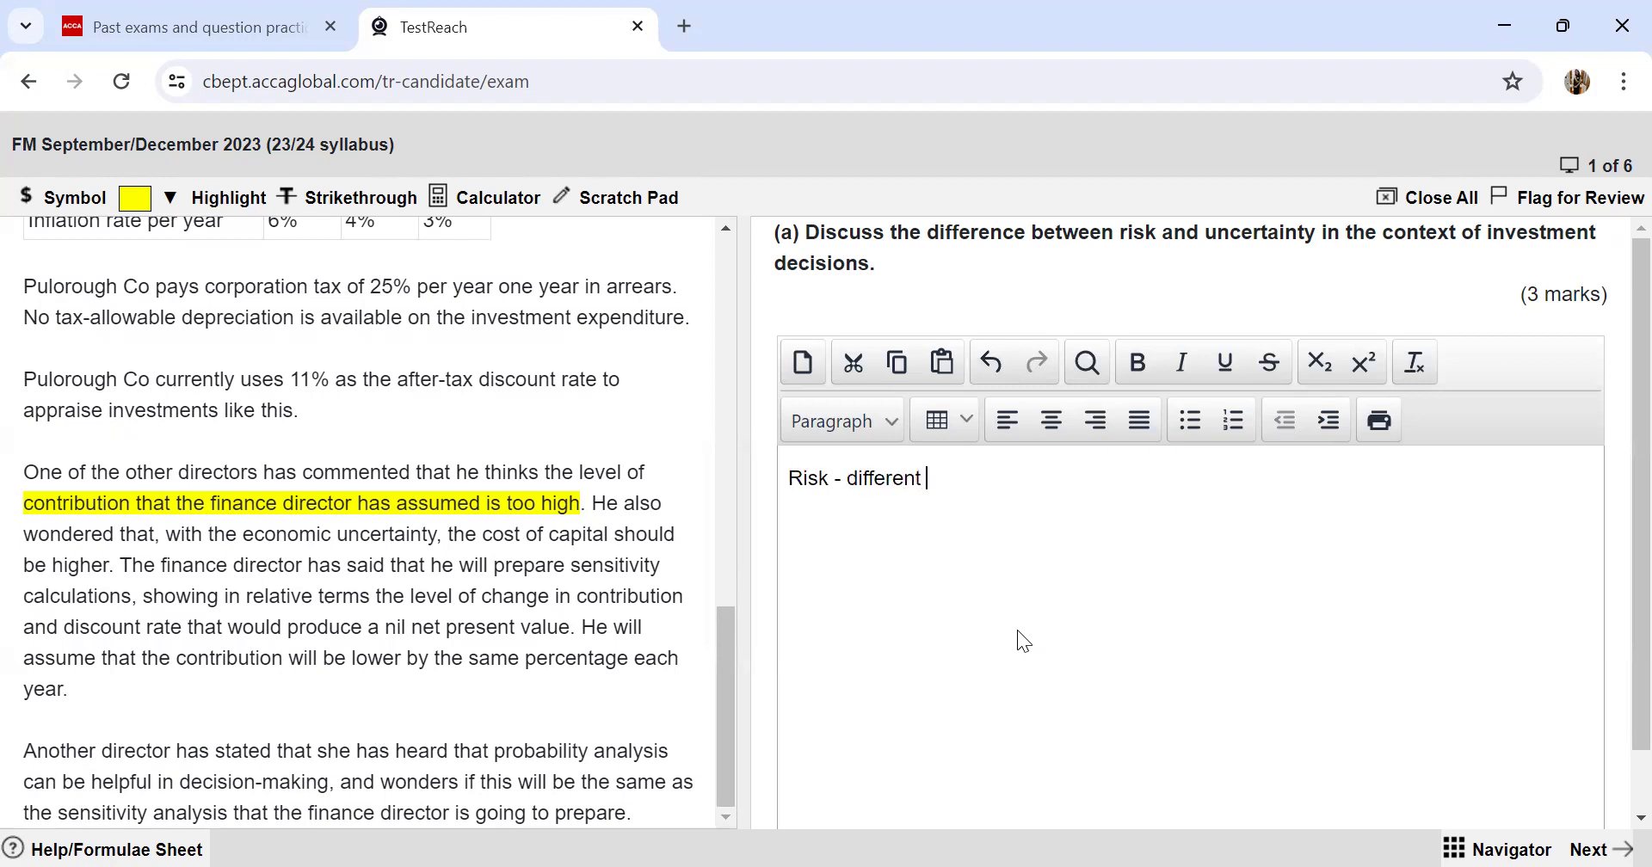
{"action": "type", "text": "possible outco"}
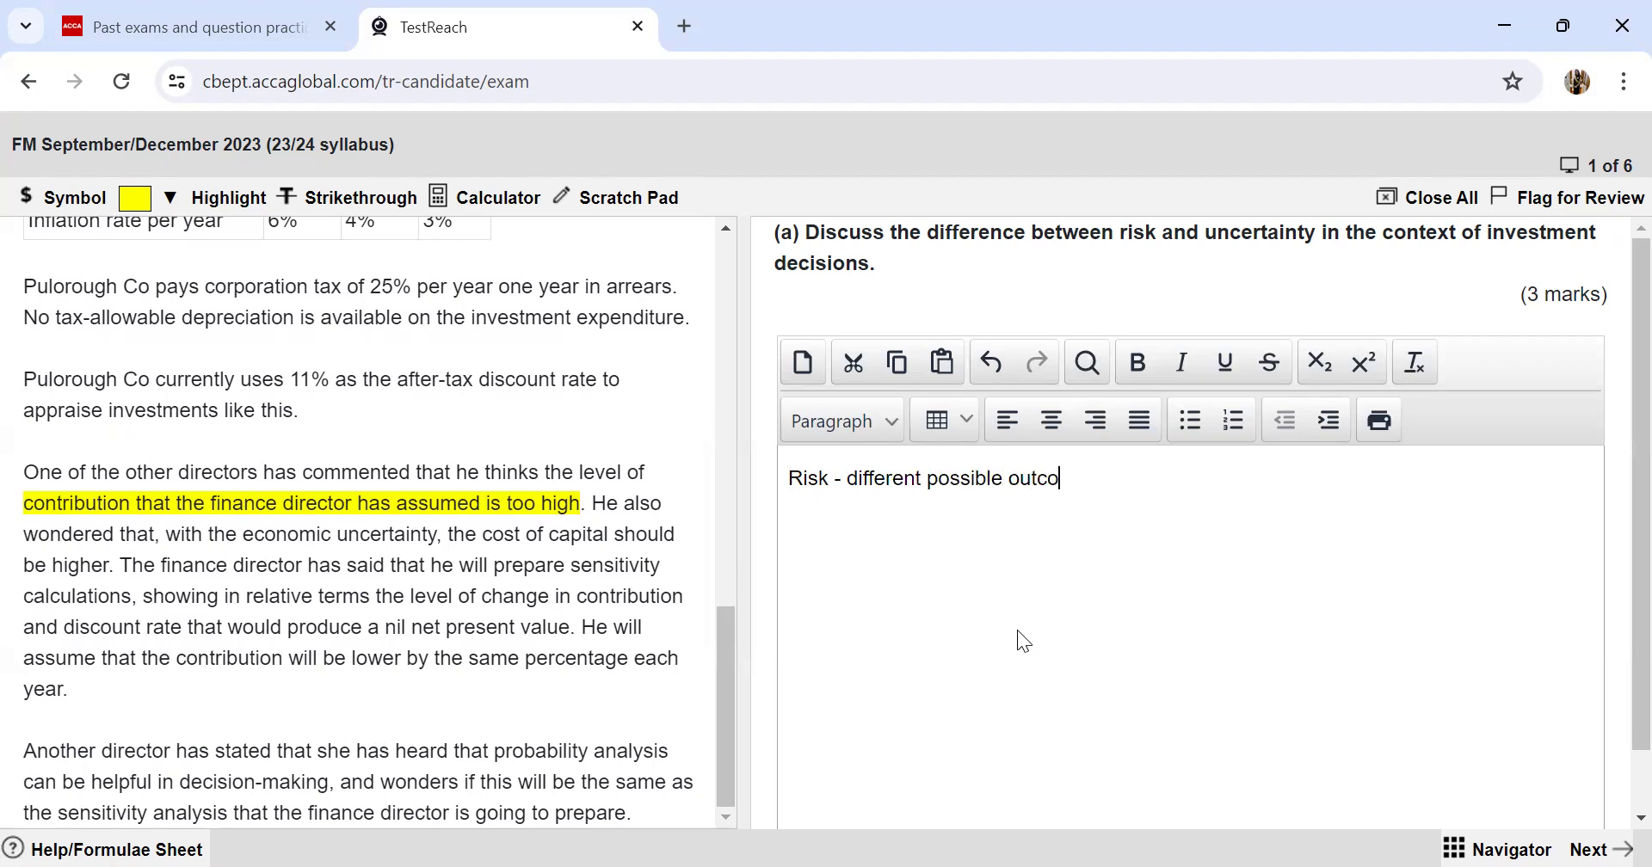
{"action": "type", "text": "mes whose pro"}
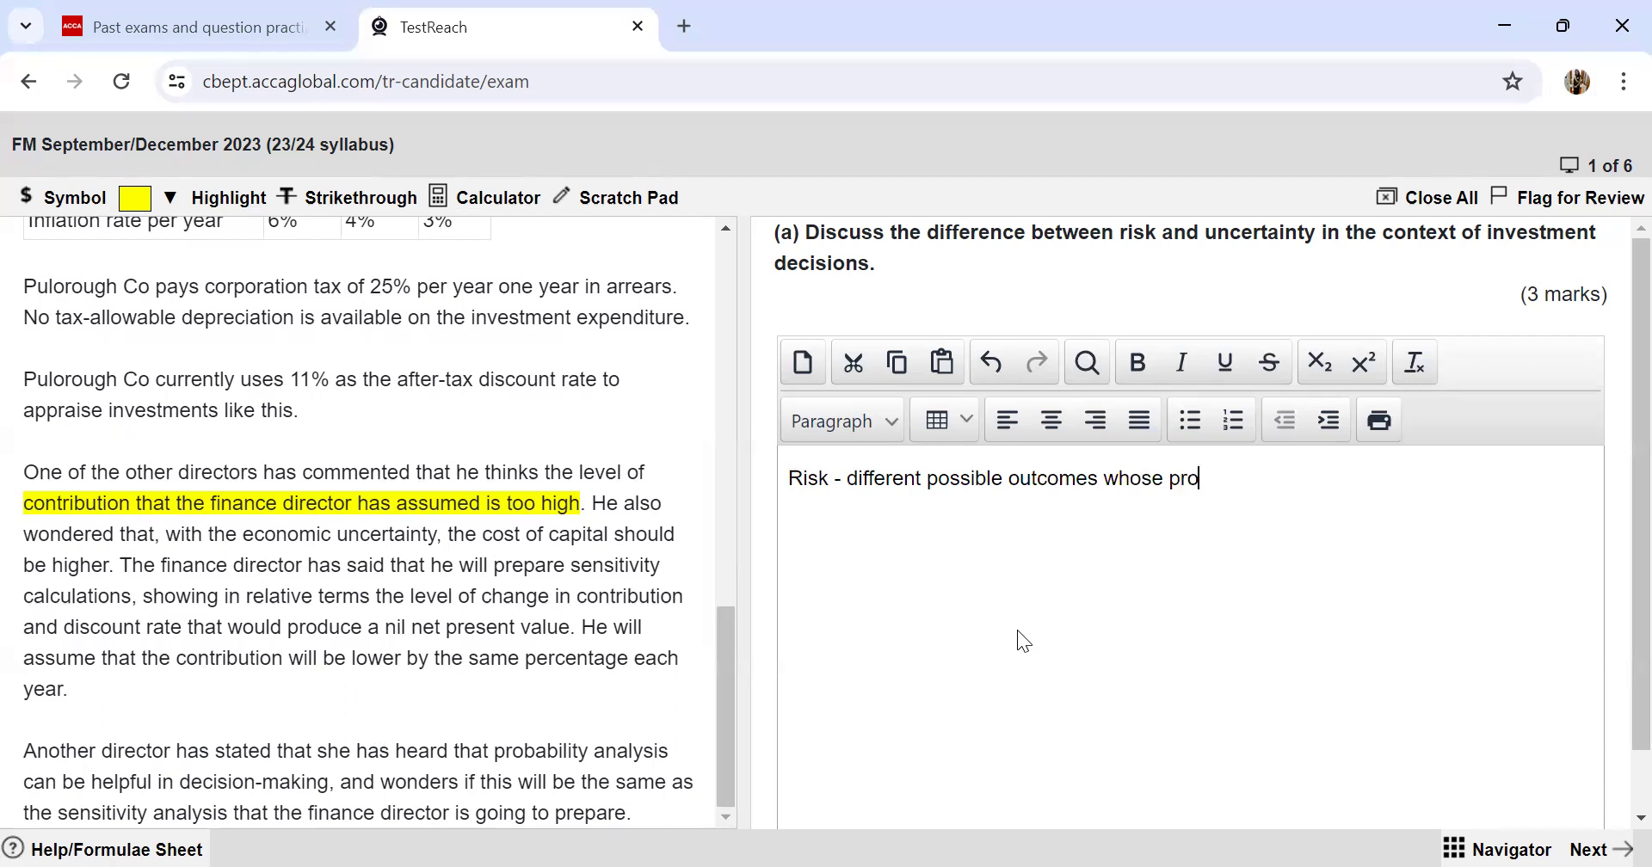
{"action": "type", "text": "babilt"}
{"action": "key", "text": "BackSpace"}
{"action": "type", "text": "ities can be "}
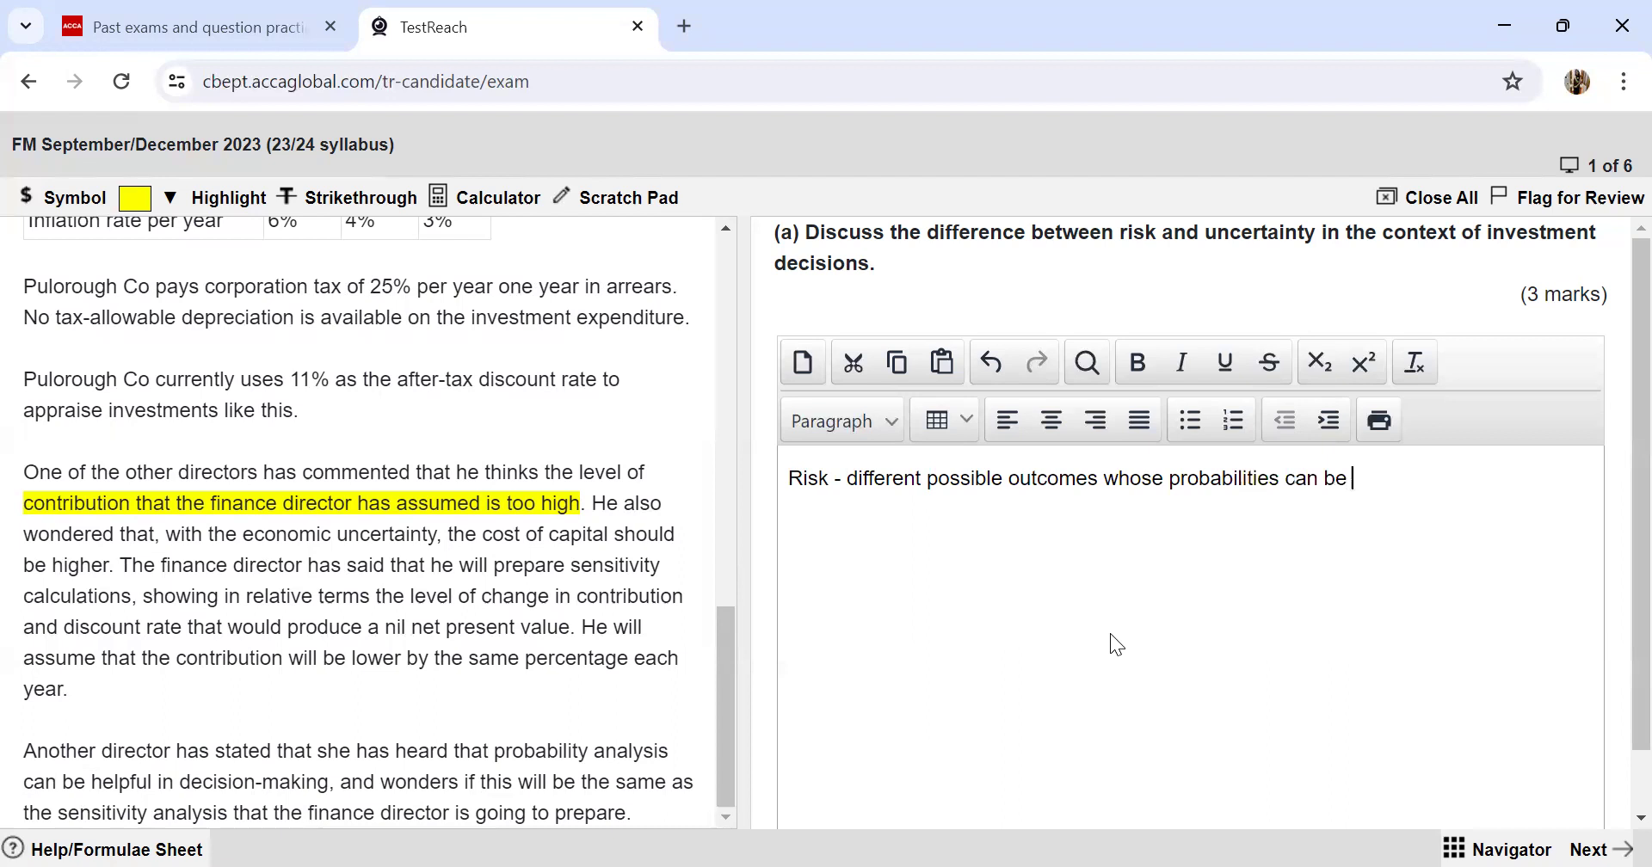
{"action": "type", "text": "ascertained, du"}
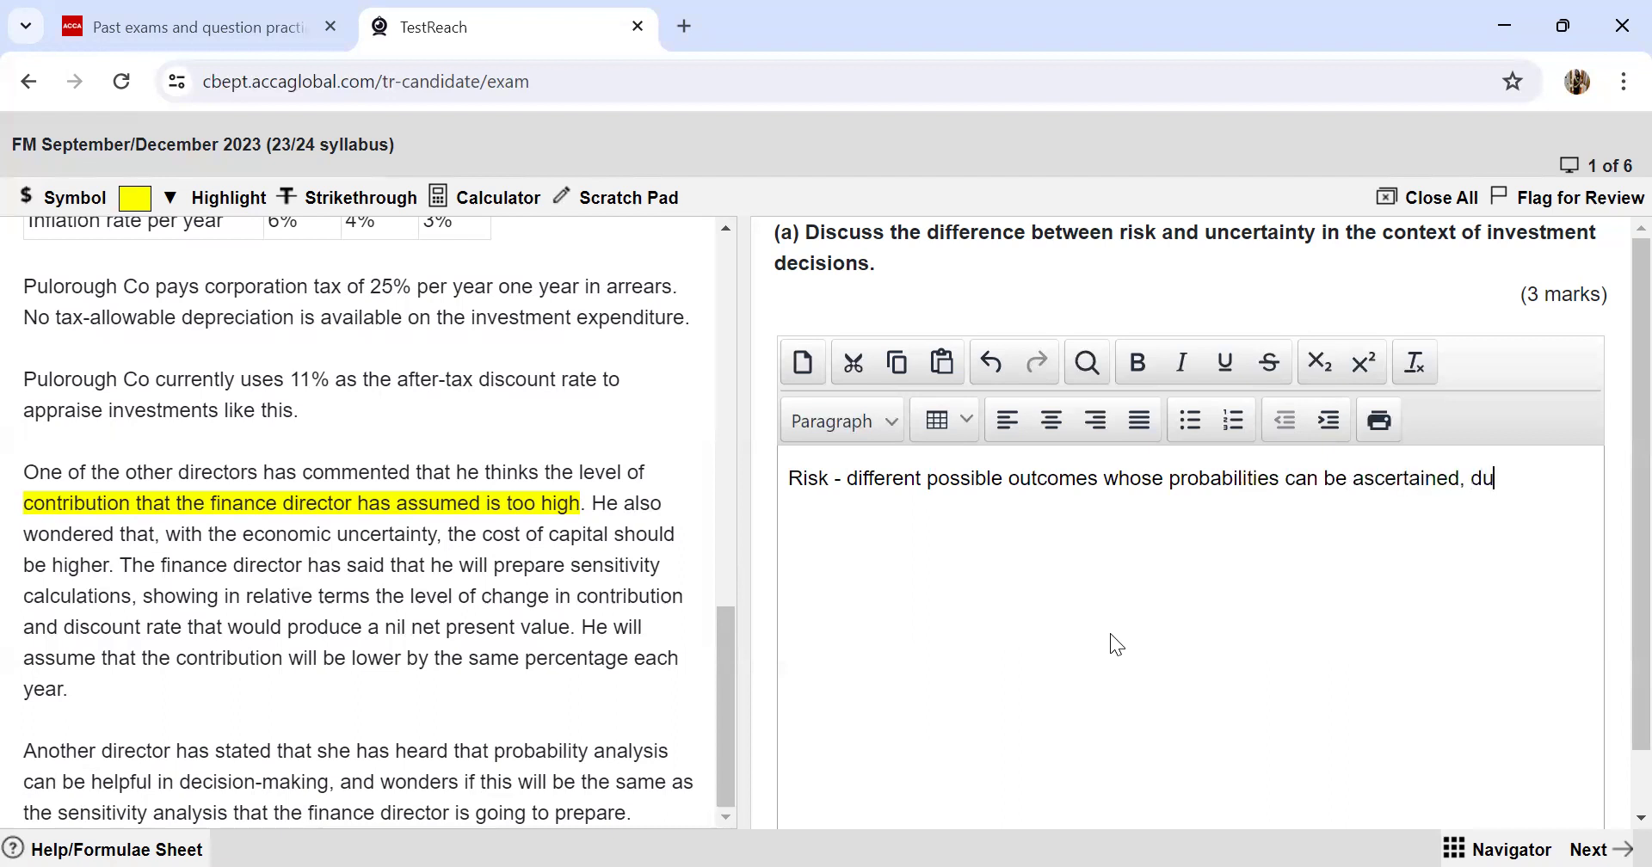
{"action": "type", "text": "e to historic reco"}
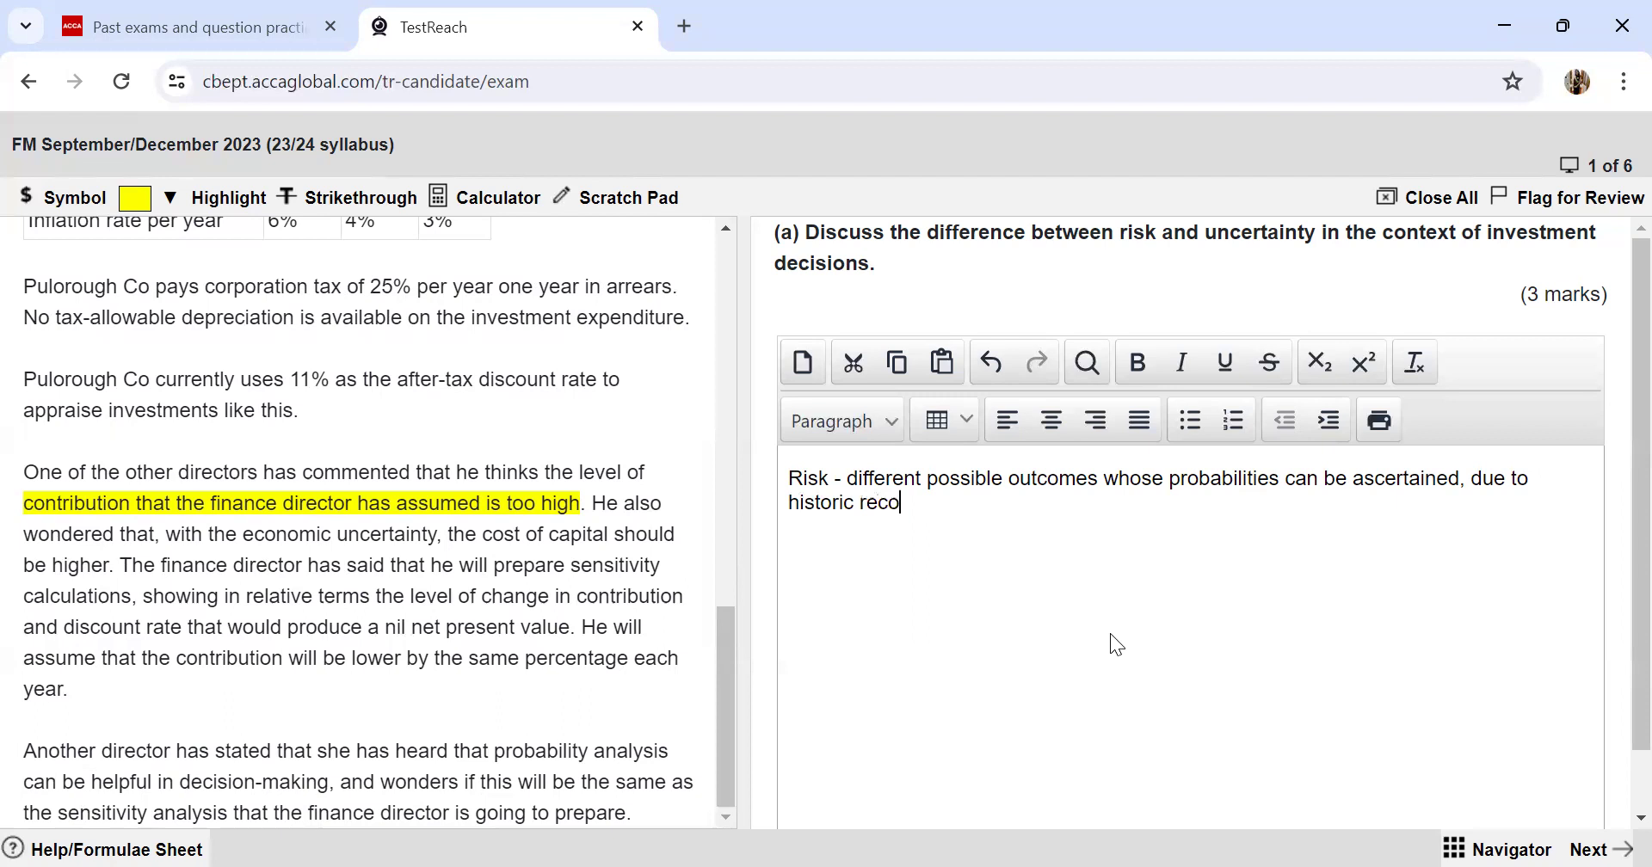
{"action": "type", "text": "rds"}
Step: Add a separate paragraph below the risk definition: "uncertainty - not possible to assign probabilities to different outcomes"
{"action": "type", "text": "uncerta"}
{"action": "type", "text": "inty -"}
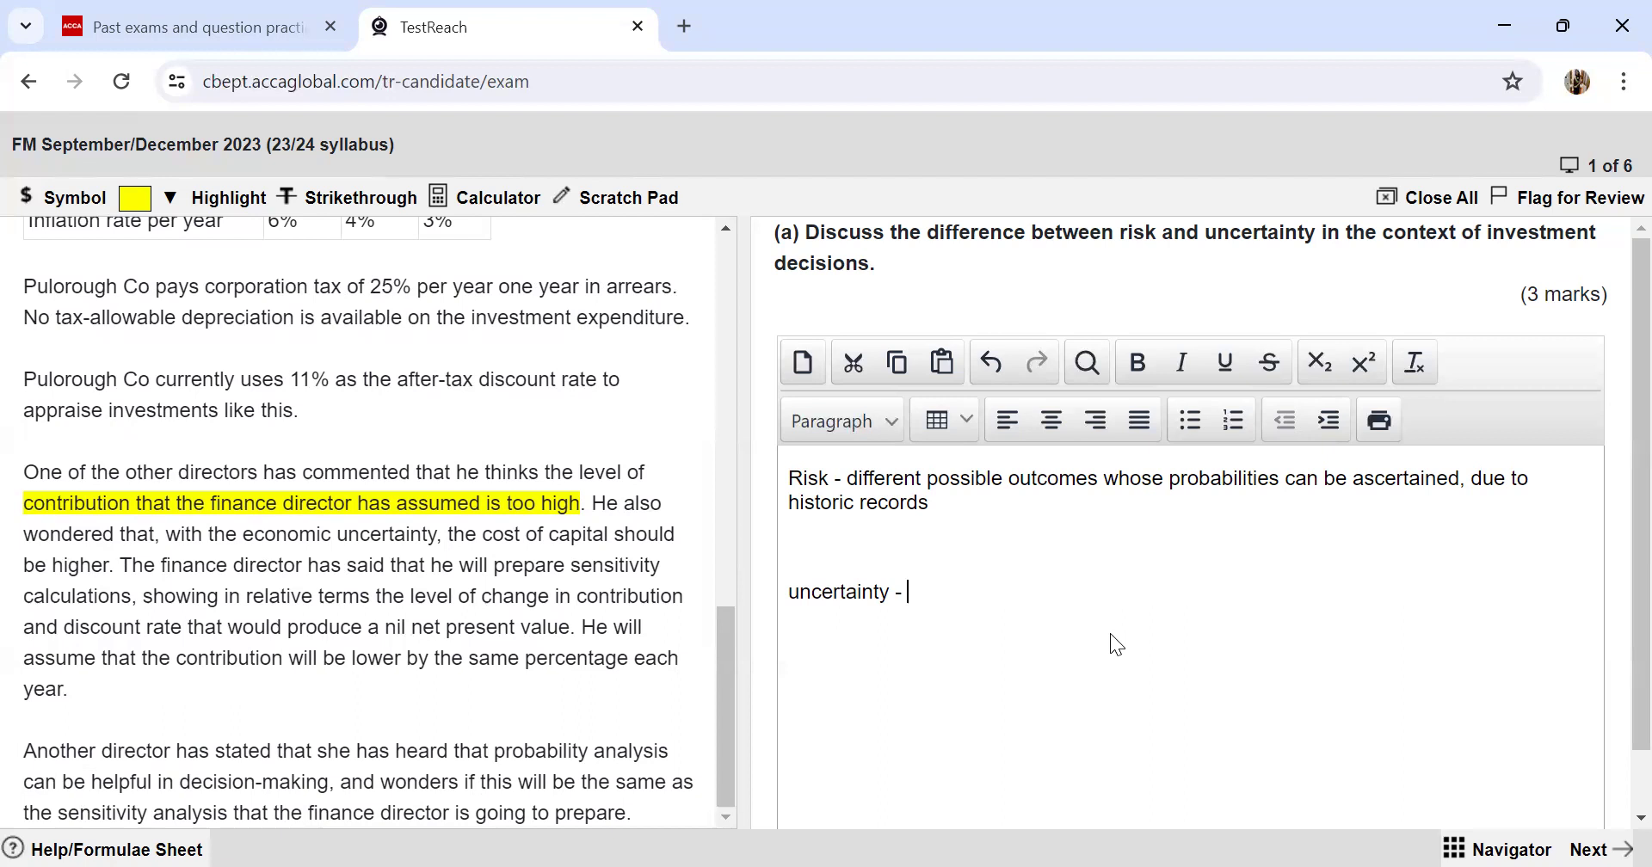
{"action": "type", "text": "not possible to assign"}
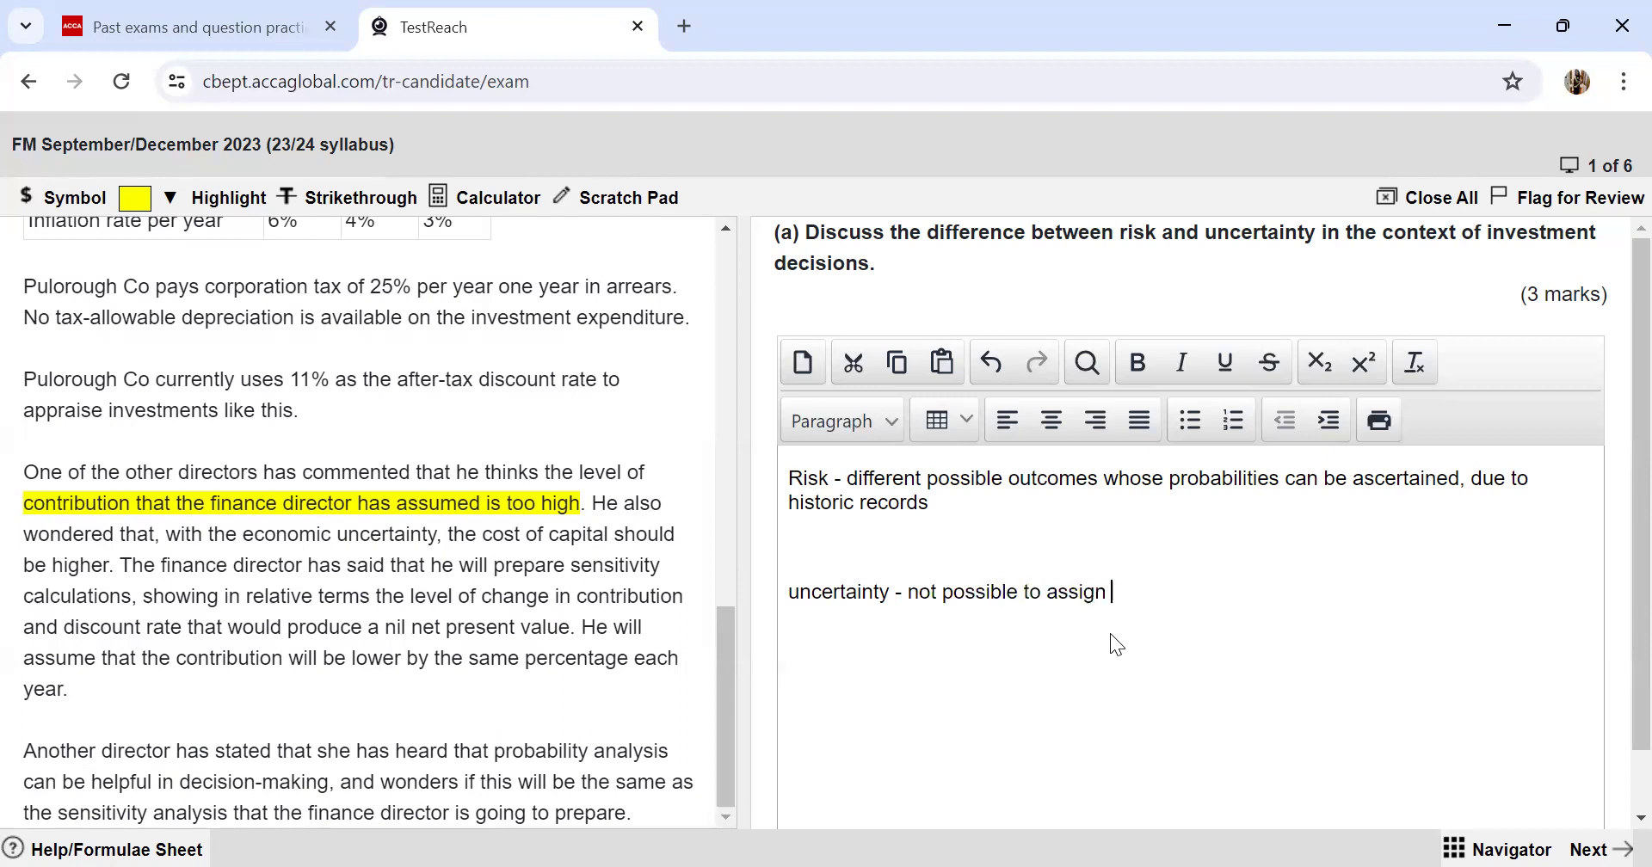
{"action": "type", "text": " probabilities to "}
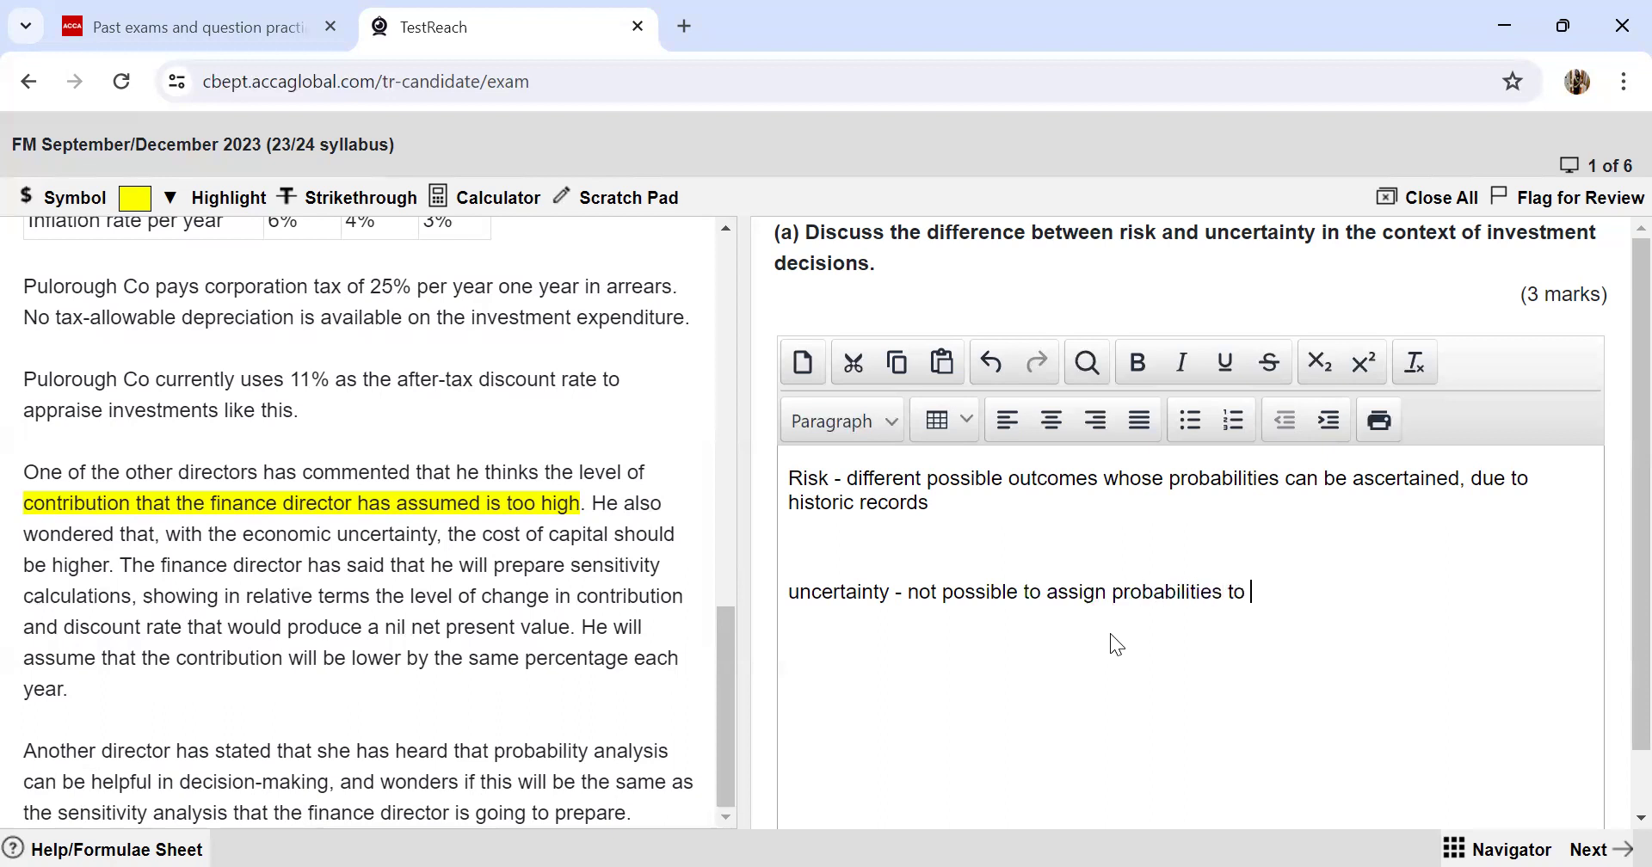
{"action": "type", "text": "different outcomes"}
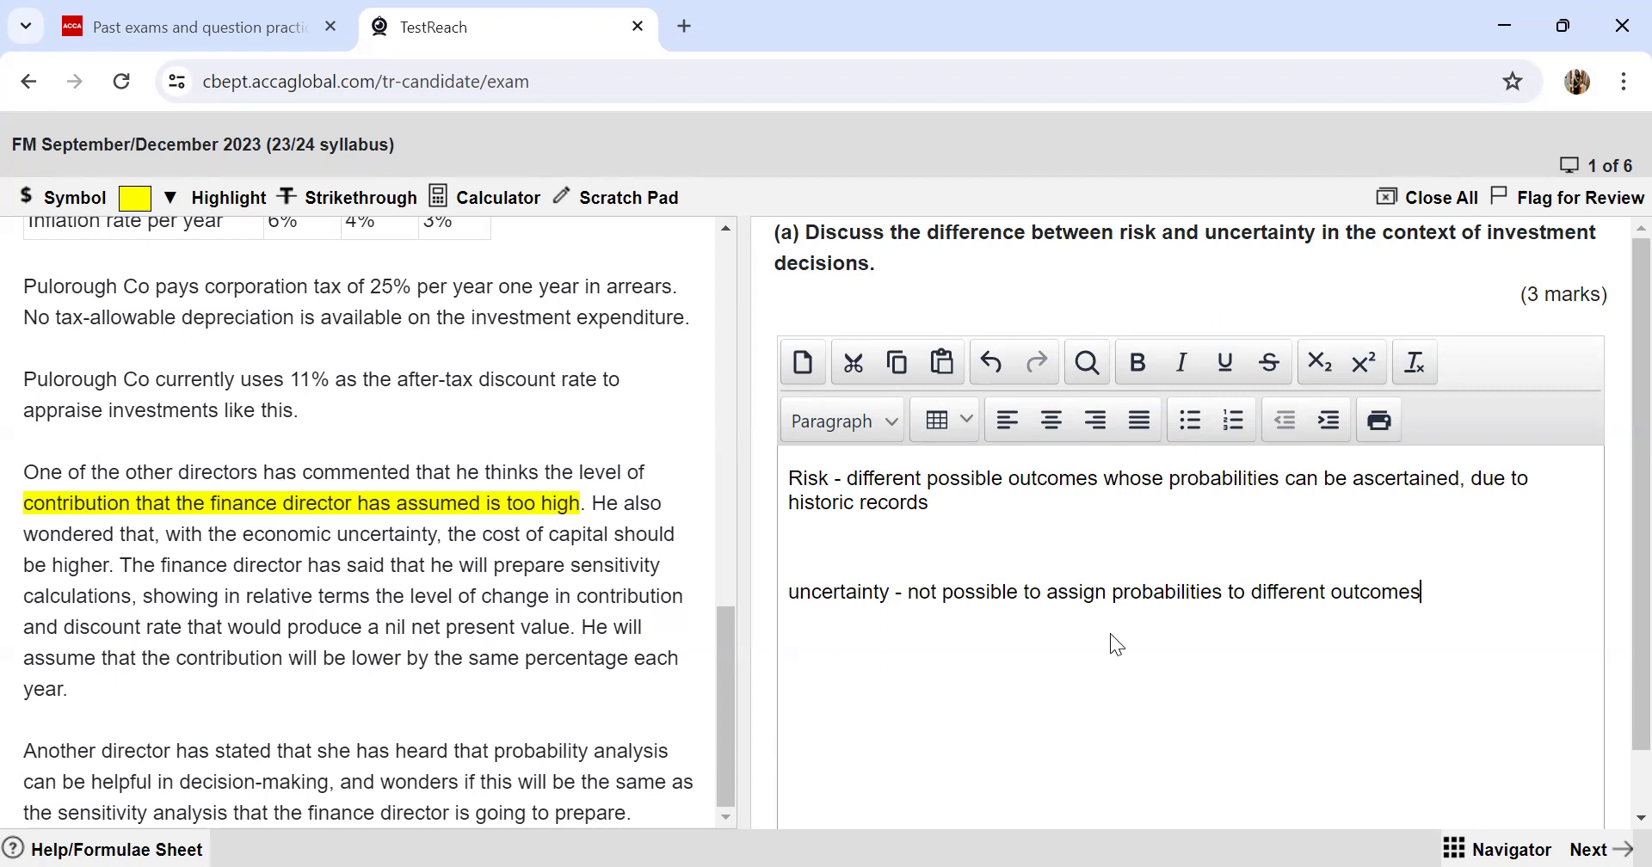
Step: Start a third paragraph in the answer to (a): "Due to the likeliness of Pulorough Co's home country to enter a recession,"
{"action": "scroll", "coordinate": [351, 423], "scroll_direction": "up", "scroll_amount": 15}
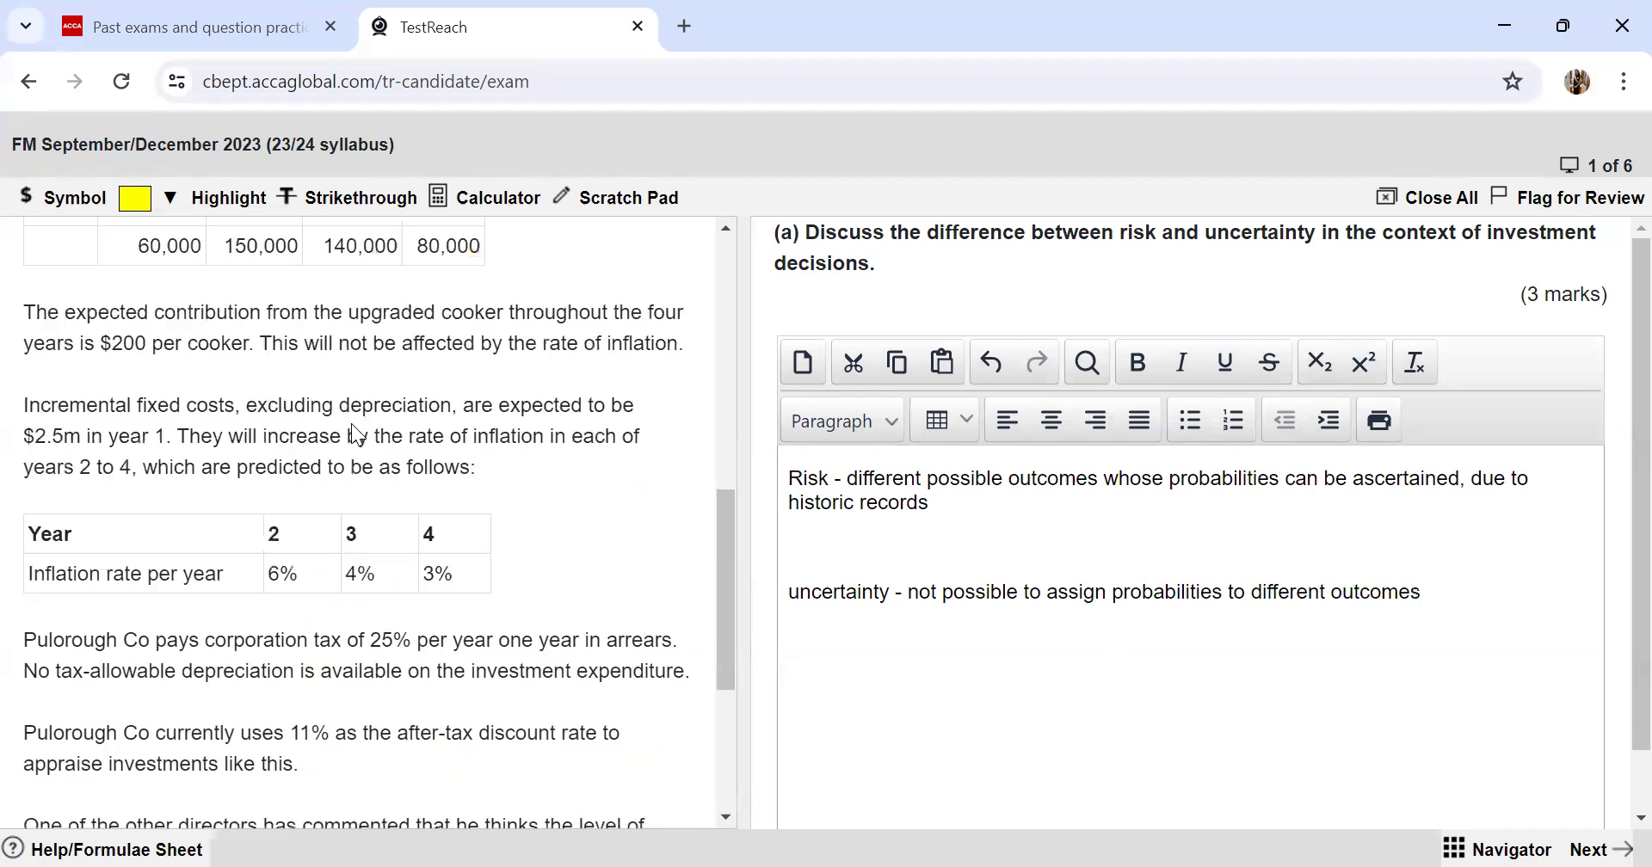
{"action": "scroll", "coordinate": [313, 478], "scroll_direction": "down", "scroll_amount": 4}
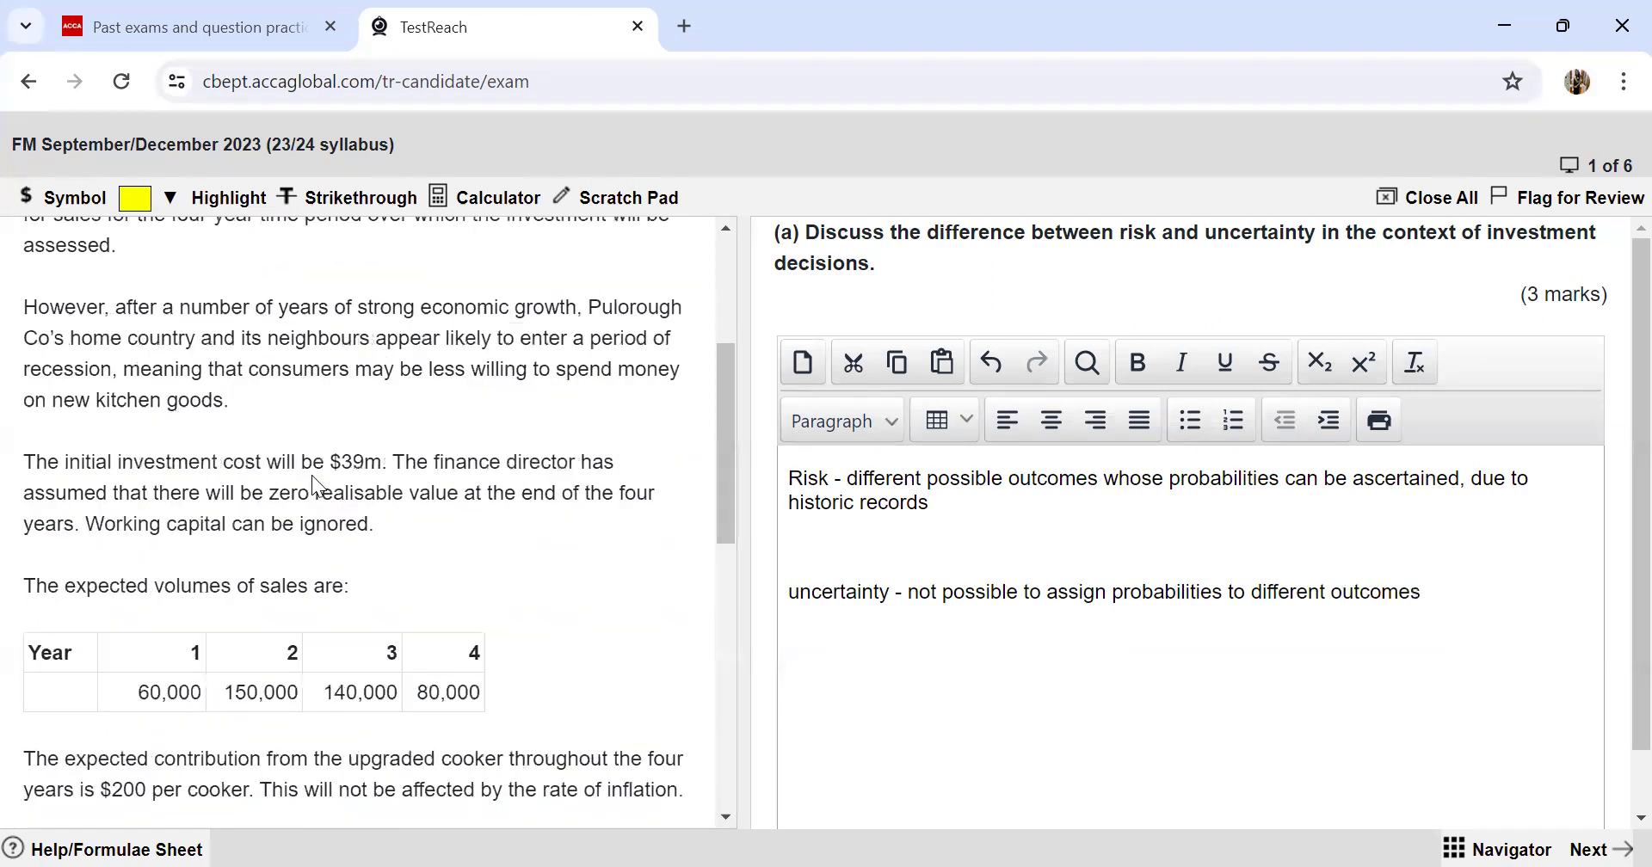
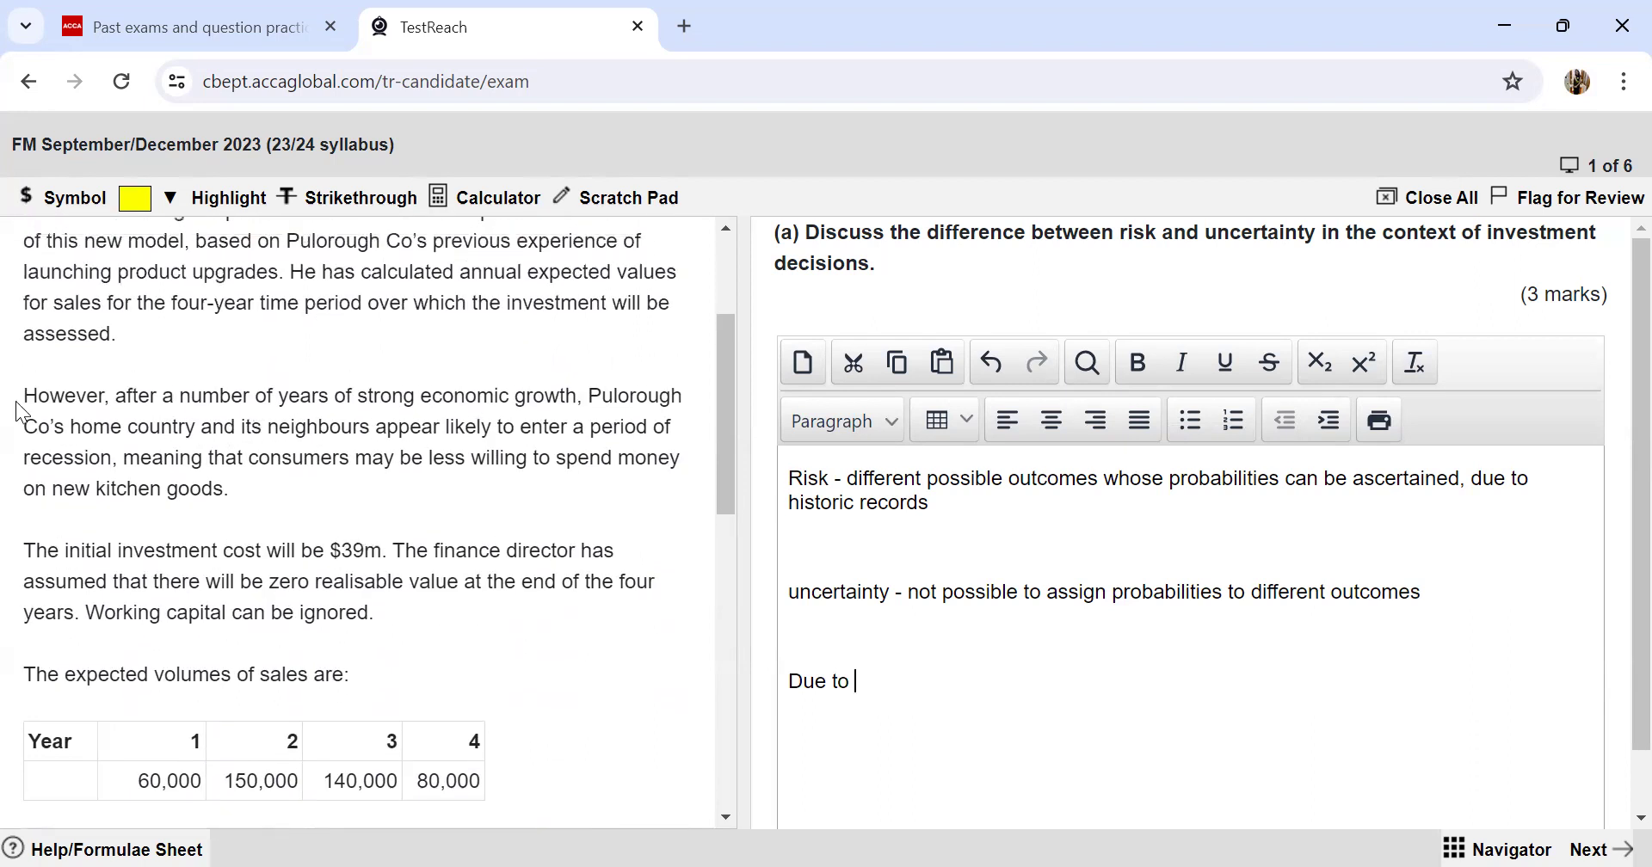
{"action": "left_click_drag", "start_coordinate": [585, 396], "coordinate": [695, 428]}
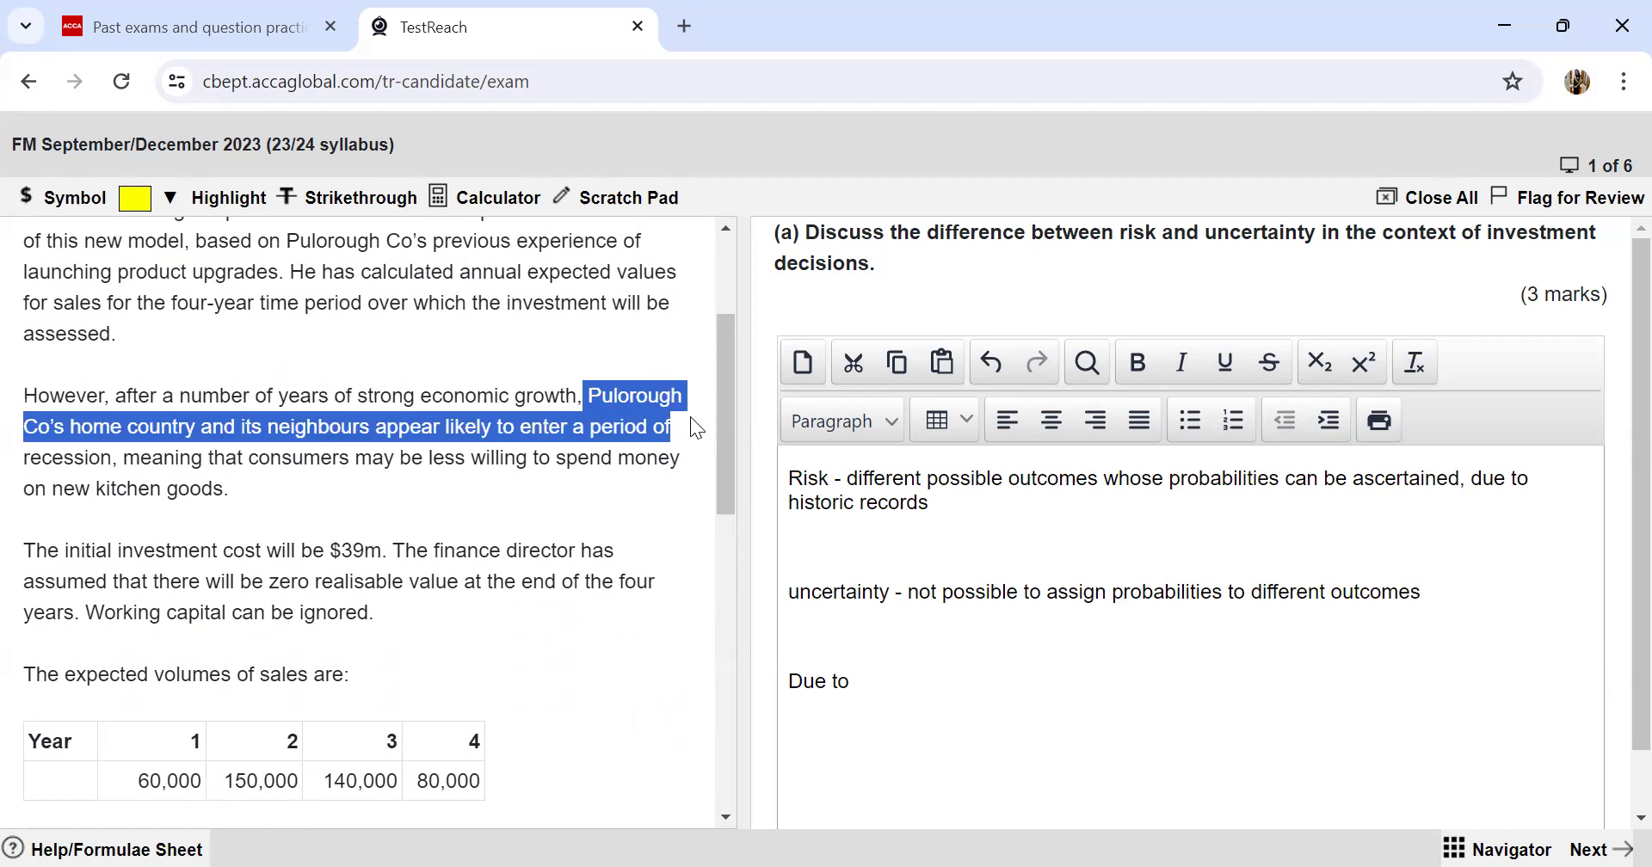
{"action": "left_click", "coordinate": [935, 690]}
{"action": "type", "text": "the likeliness of "}
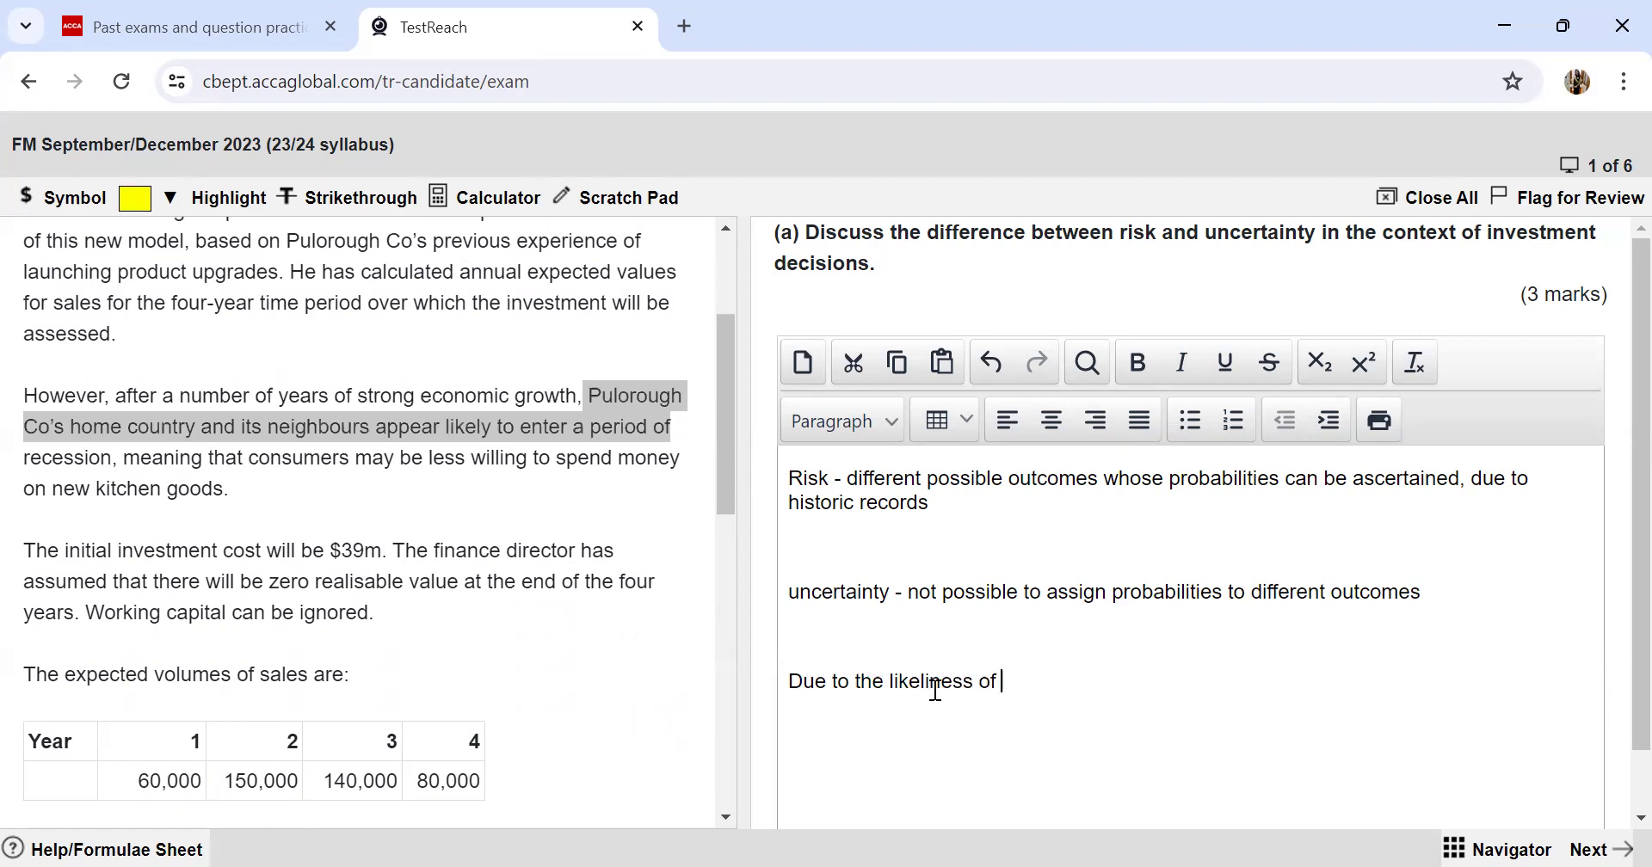
{"action": "type", "text": "Pulorough Co's "}
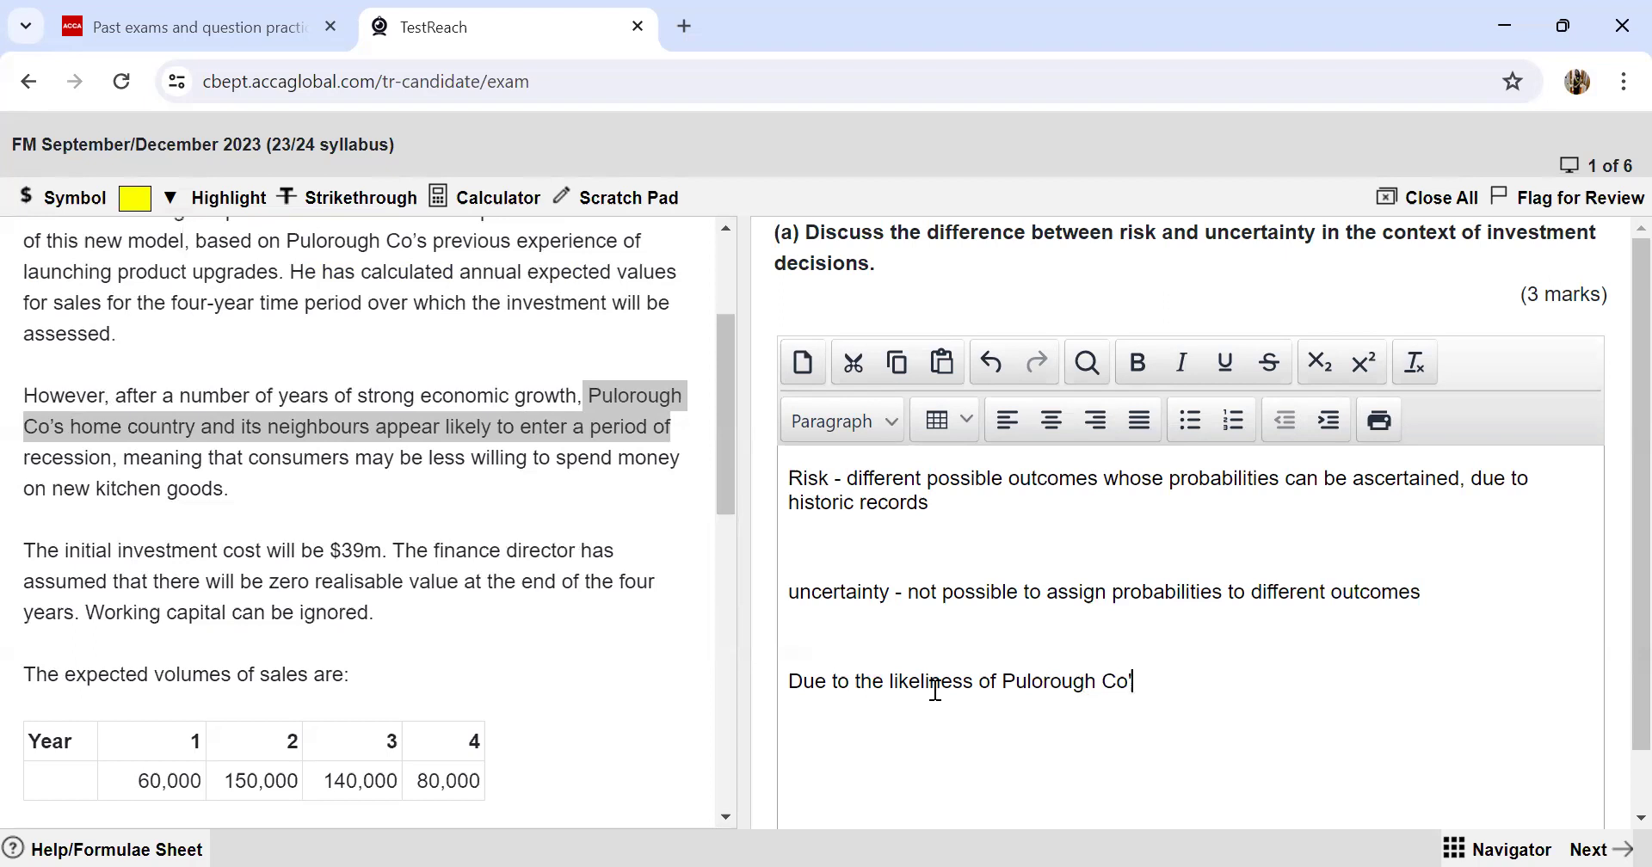
{"action": "type", "text": "home country to enter"}
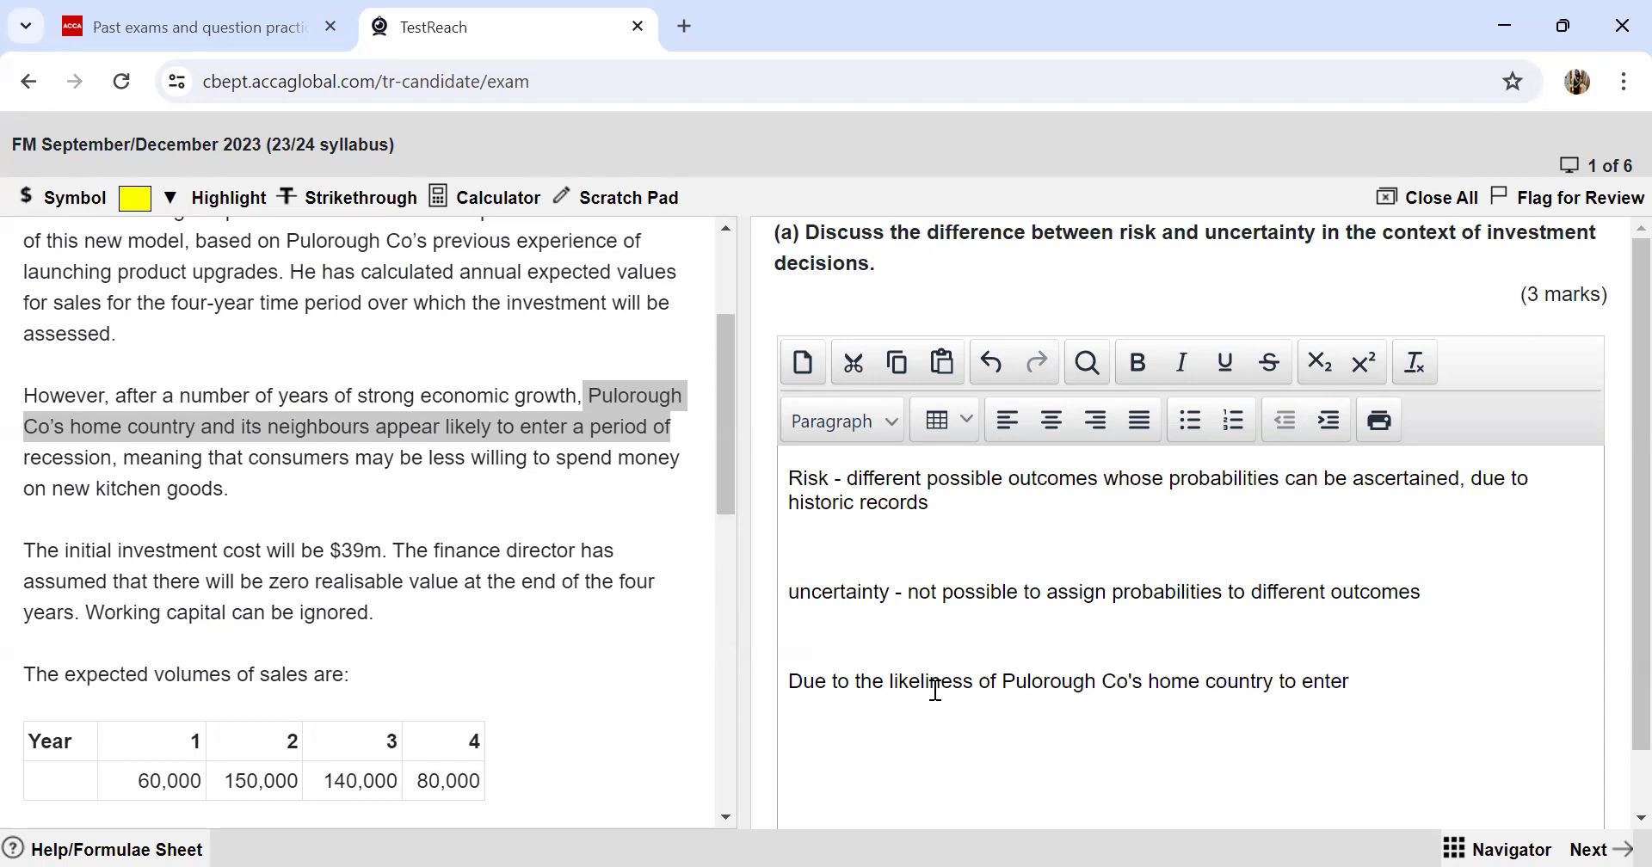
{"action": "type", "text": " a recession, p"}
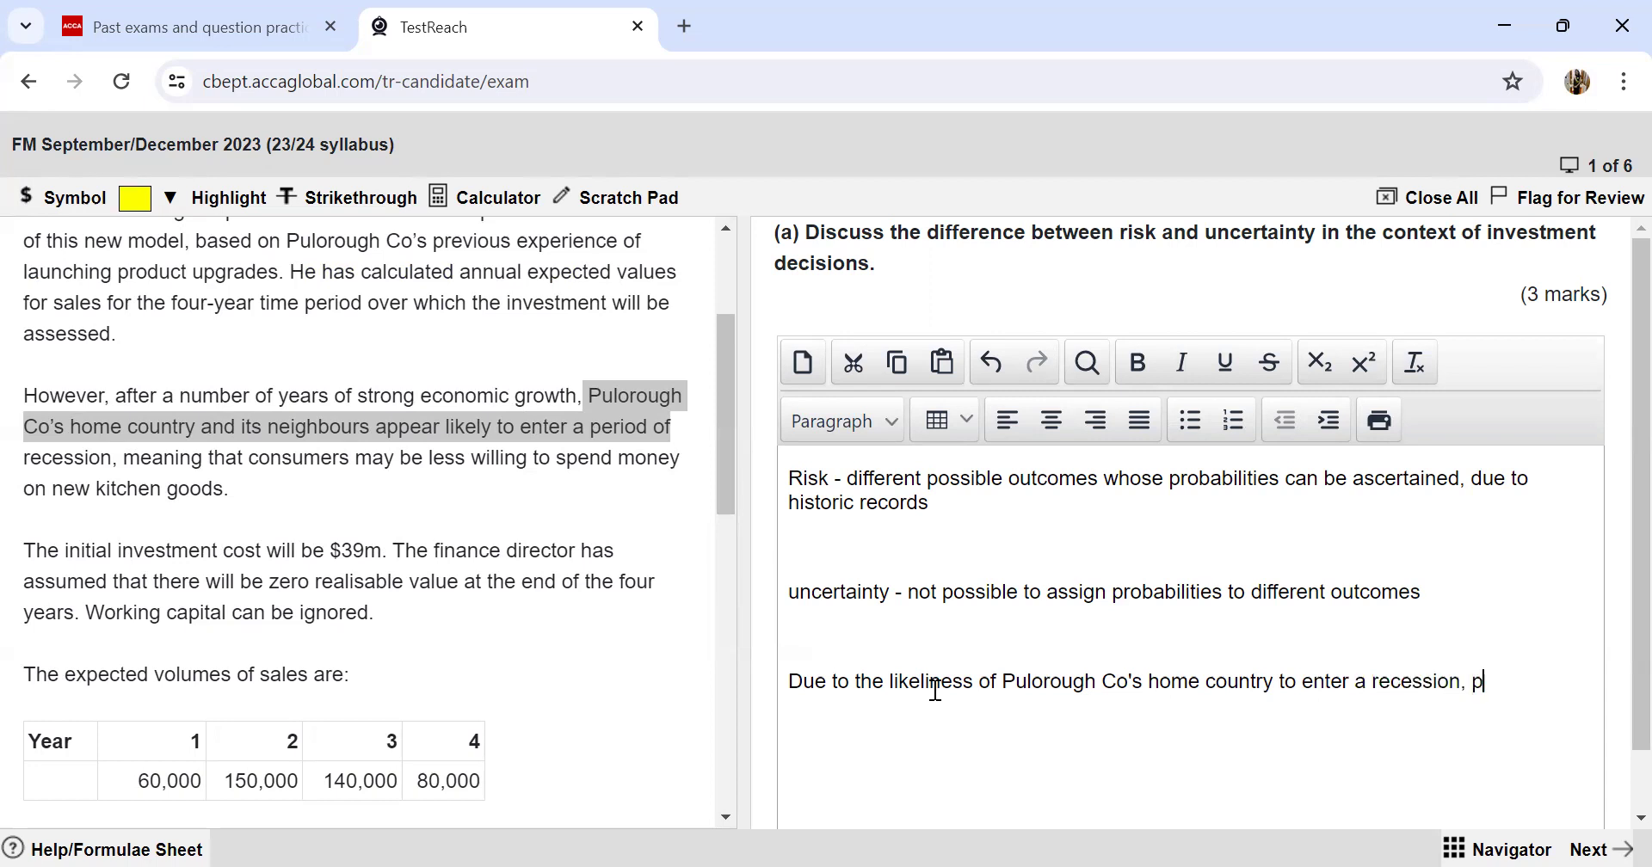
Step: Continue the recession sentence with "using of past trends to predict future"
{"action": "type", "text": "ast trends"}
{"action": "left_click", "coordinate": [1477, 682]}
{"action": "type", "text": "using of"}
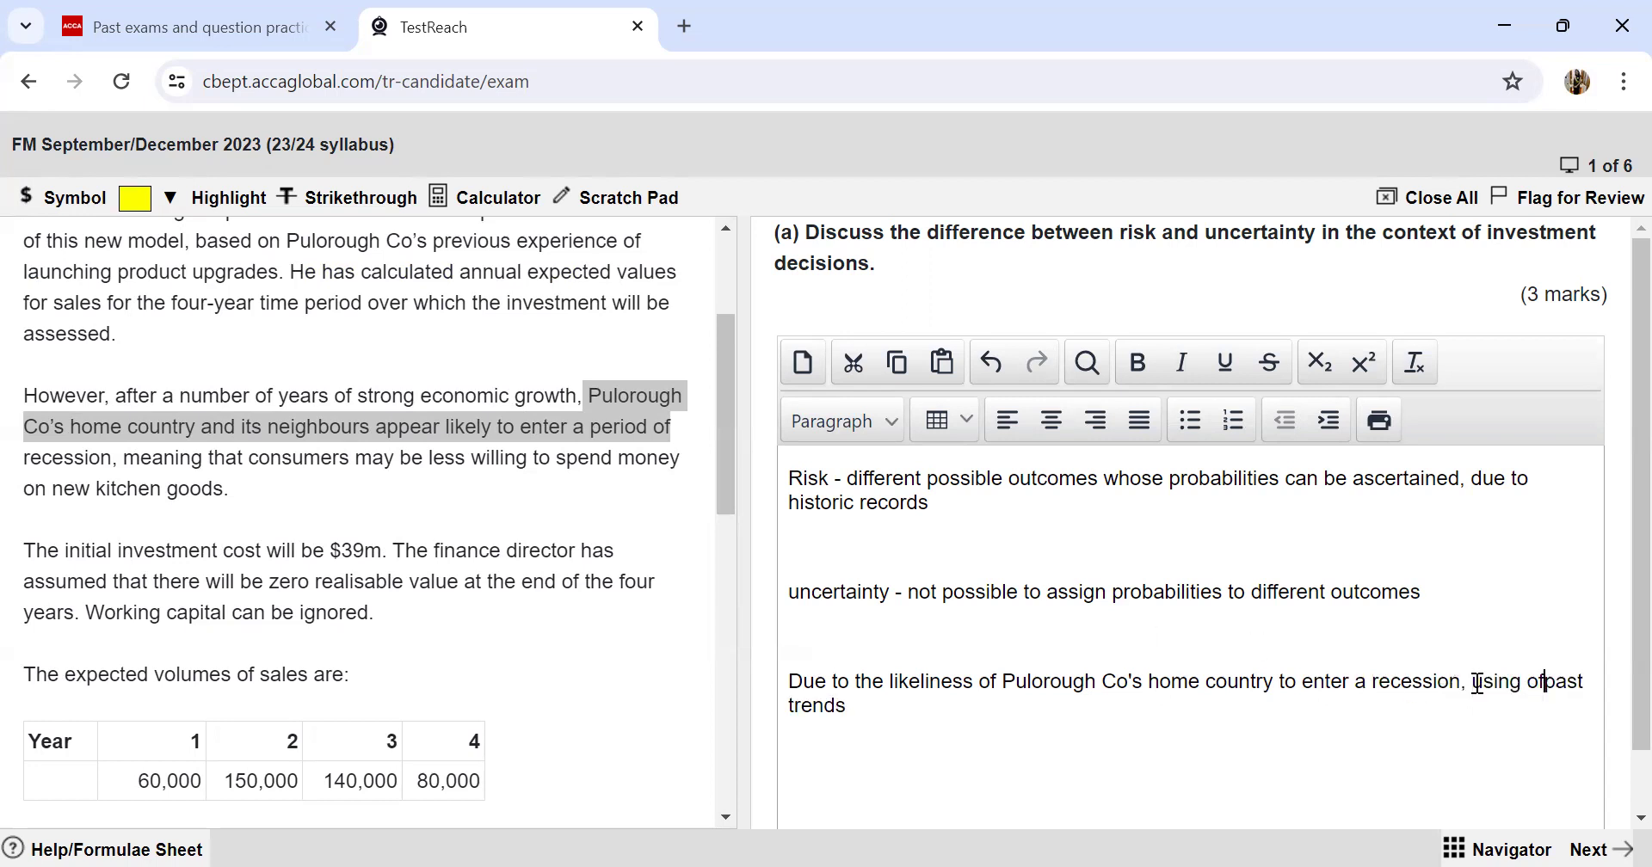
{"action": "type", "text": " to t"}
{"action": "key", "text": "BackSpace"}
{"action": "type", "text": "predic"}
{"action": "type", "text": "t futur"}
{"action": "type", "text": "e"}
Step: Replace "predict" before "future" in the recession sentence with "assign proababilities to"
{"action": "key", "text": "BackSpace"}
{"action": "key", "text": "BackSpace"}
{"action": "key", "text": "BackSpace"}
{"action": "key", "text": "BackSpace"}
{"action": "key", "text": "BackSpace"}
{"action": "key", "text": "BackSpace"}
{"action": "key", "text": "BackSpace"}
{"action": "key", "text": "BackSpace"}
{"action": "key", "text": "BackSpace"}
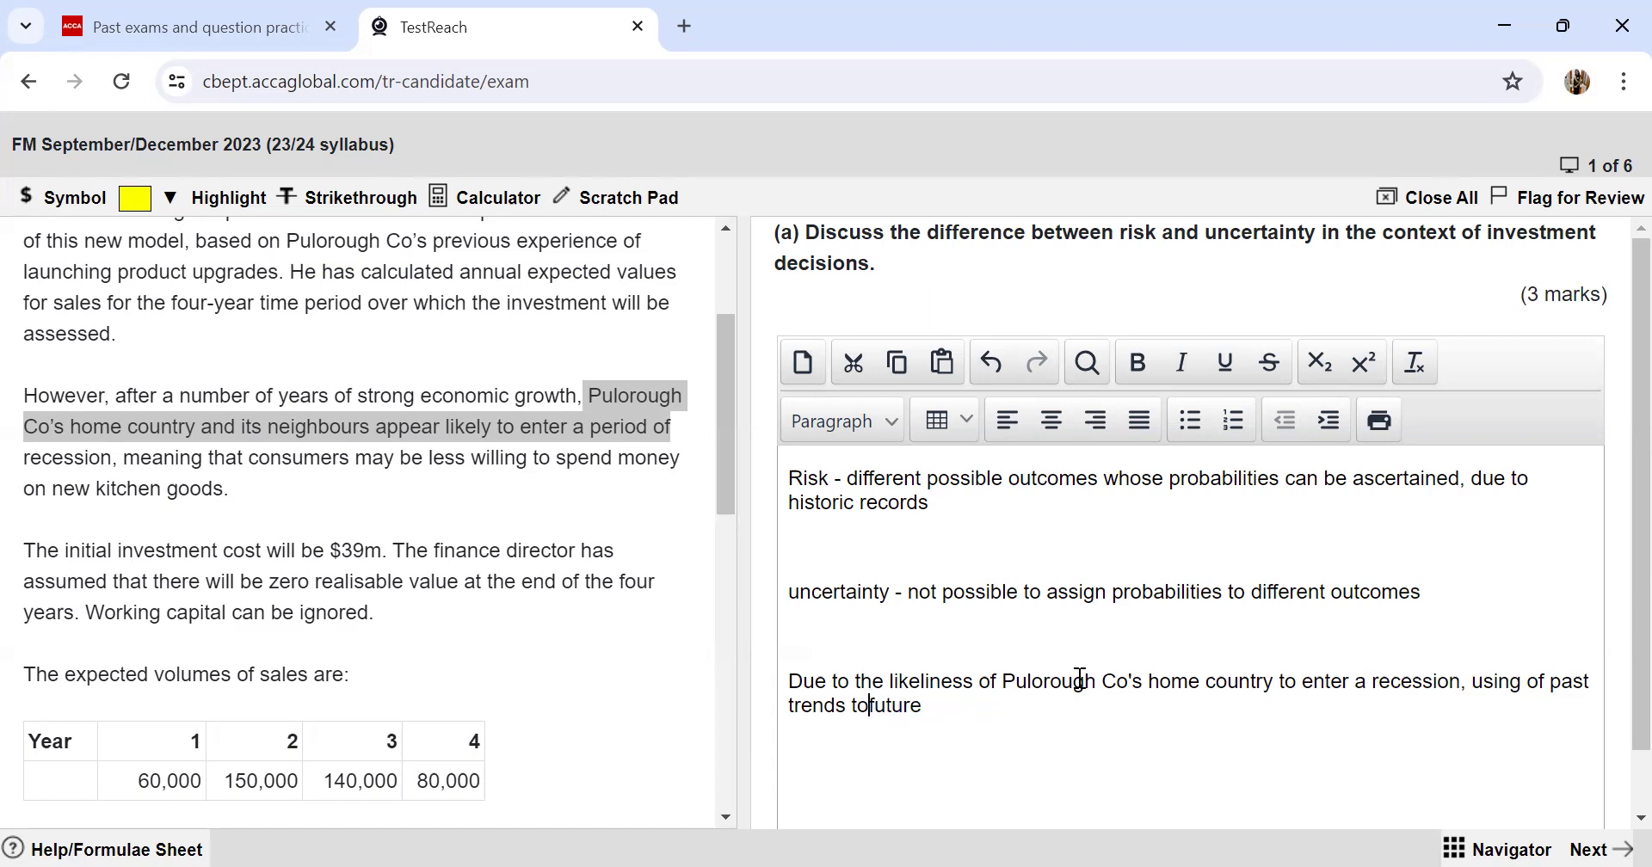
{"action": "type", "text": "assign "}
{"action": "type", "text": "proaba"}
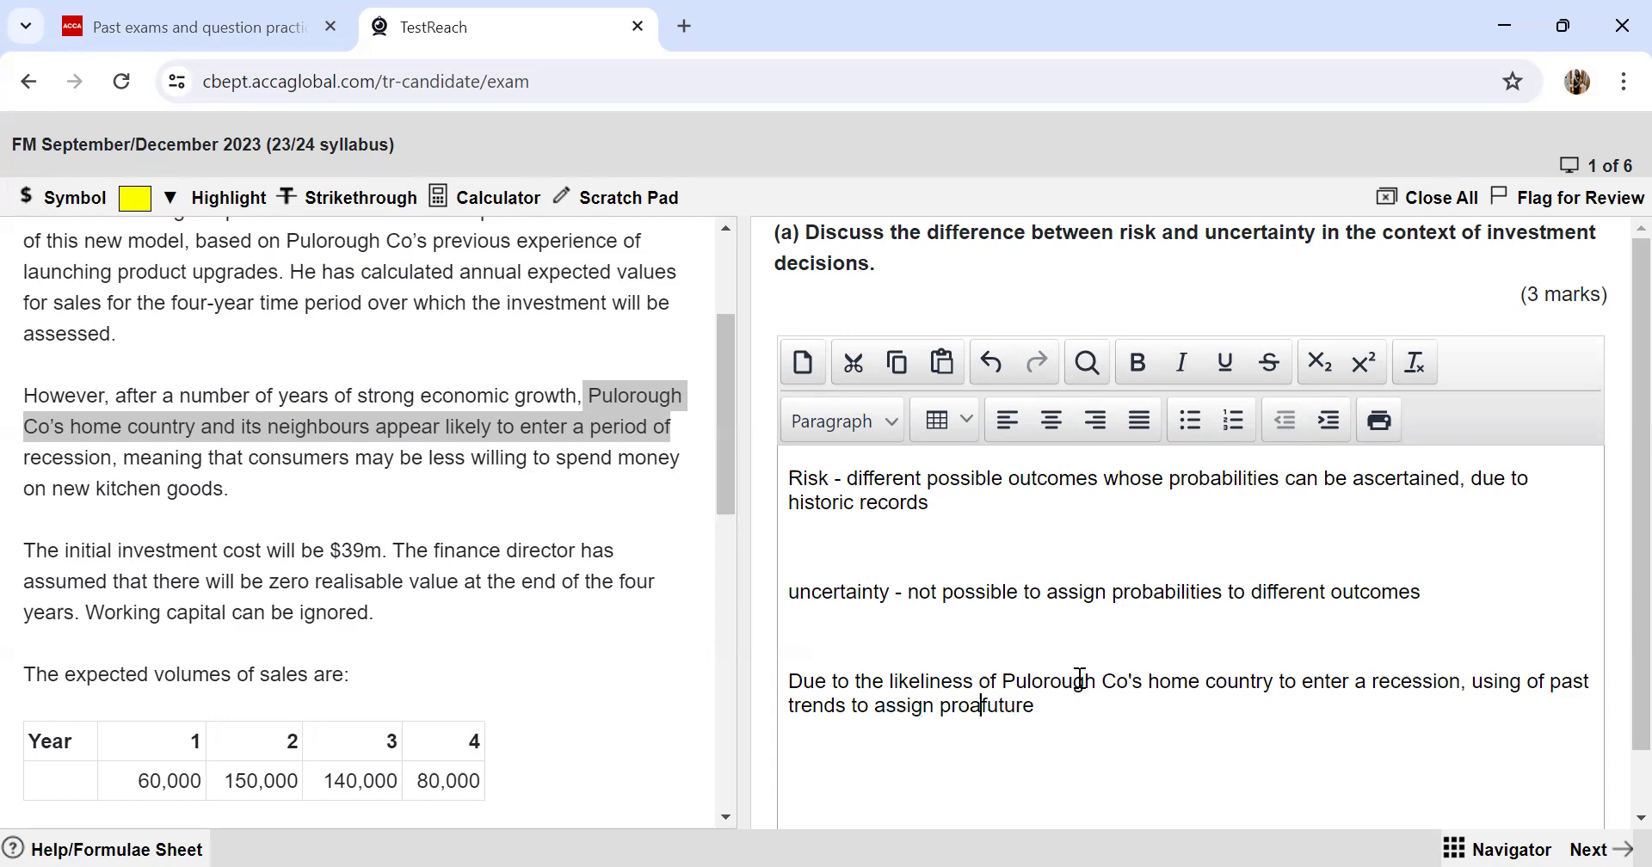
{"action": "type", "text": "bilities"}
{"action": "type", "text": " to"}
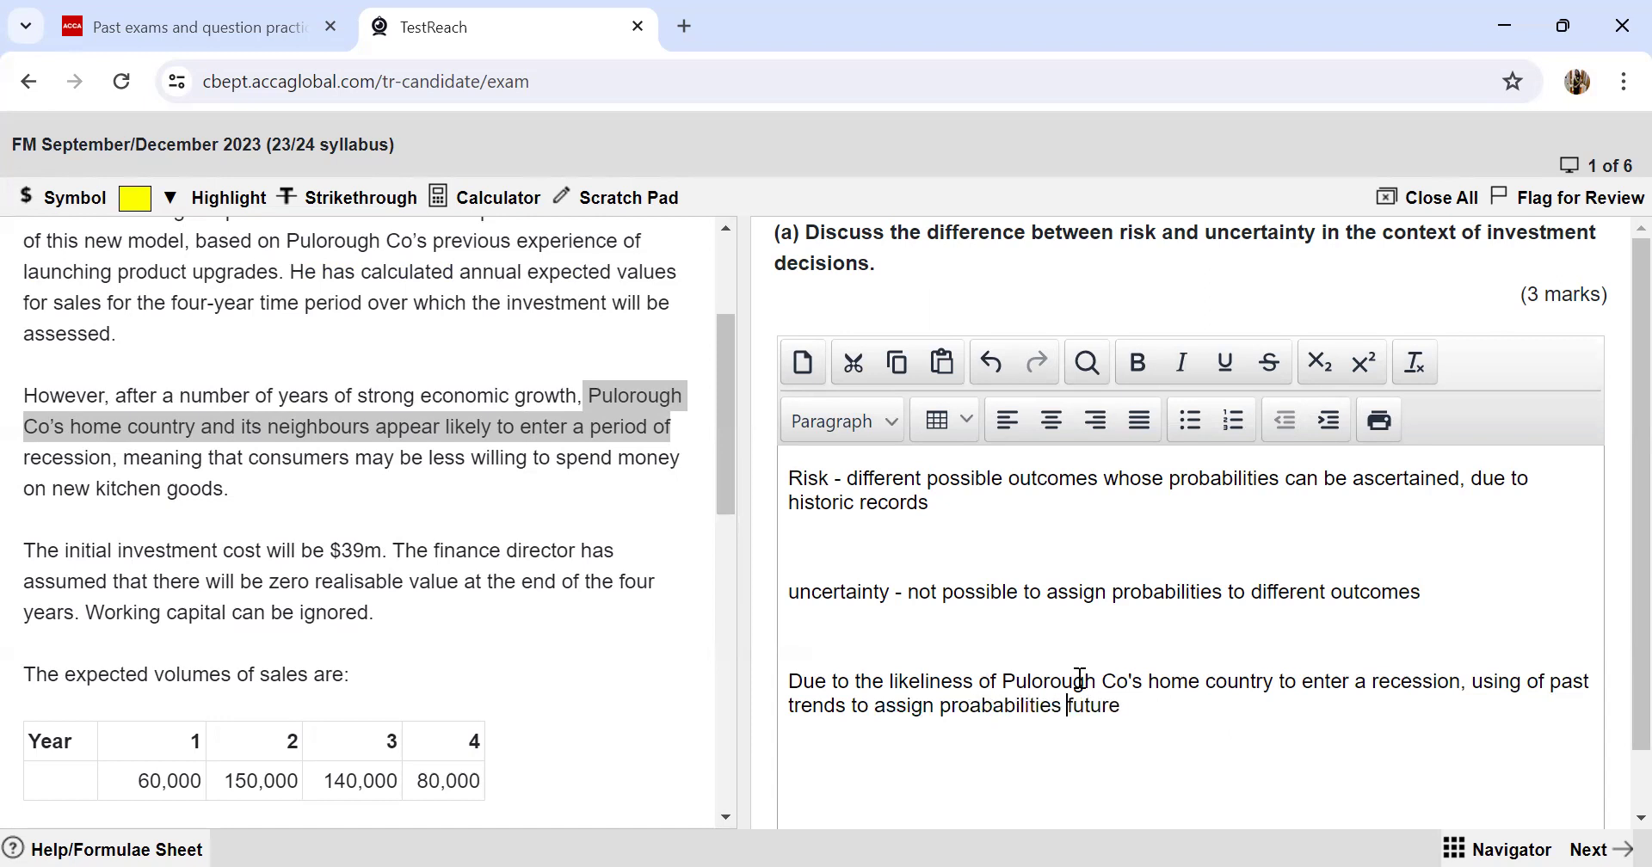
Step: Finish the sentence after "future" with "sales volumes could lead to errors in estimates." and move on to part (b)
{"action": "left_click", "coordinate": [1183, 715]}
{"action": "type", "text": "sales vo"}
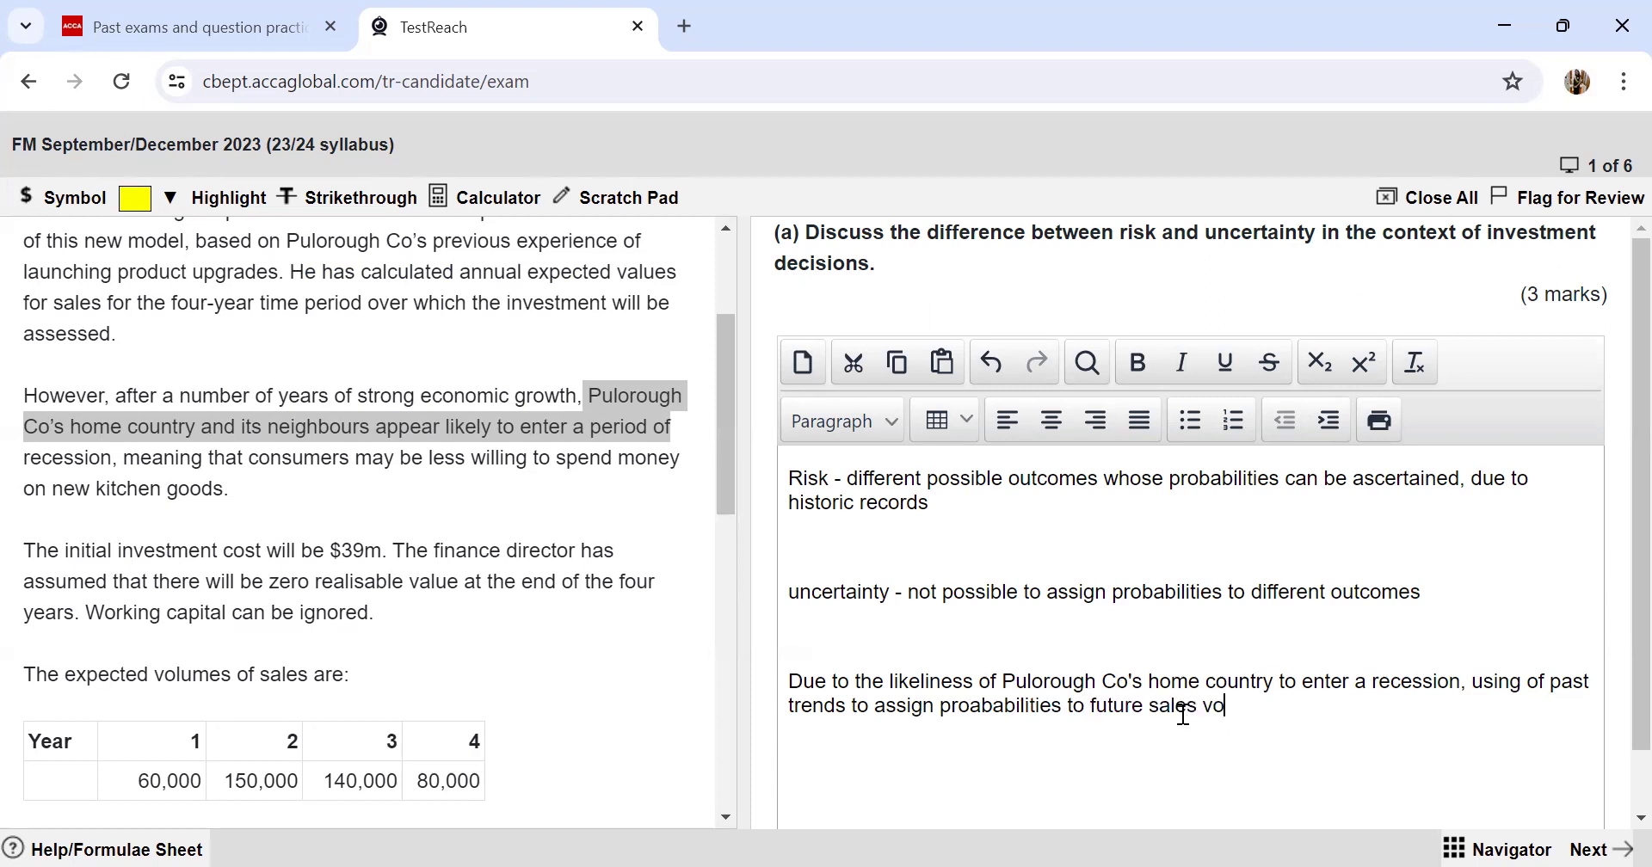
{"action": "type", "text": "lumes could lead"}
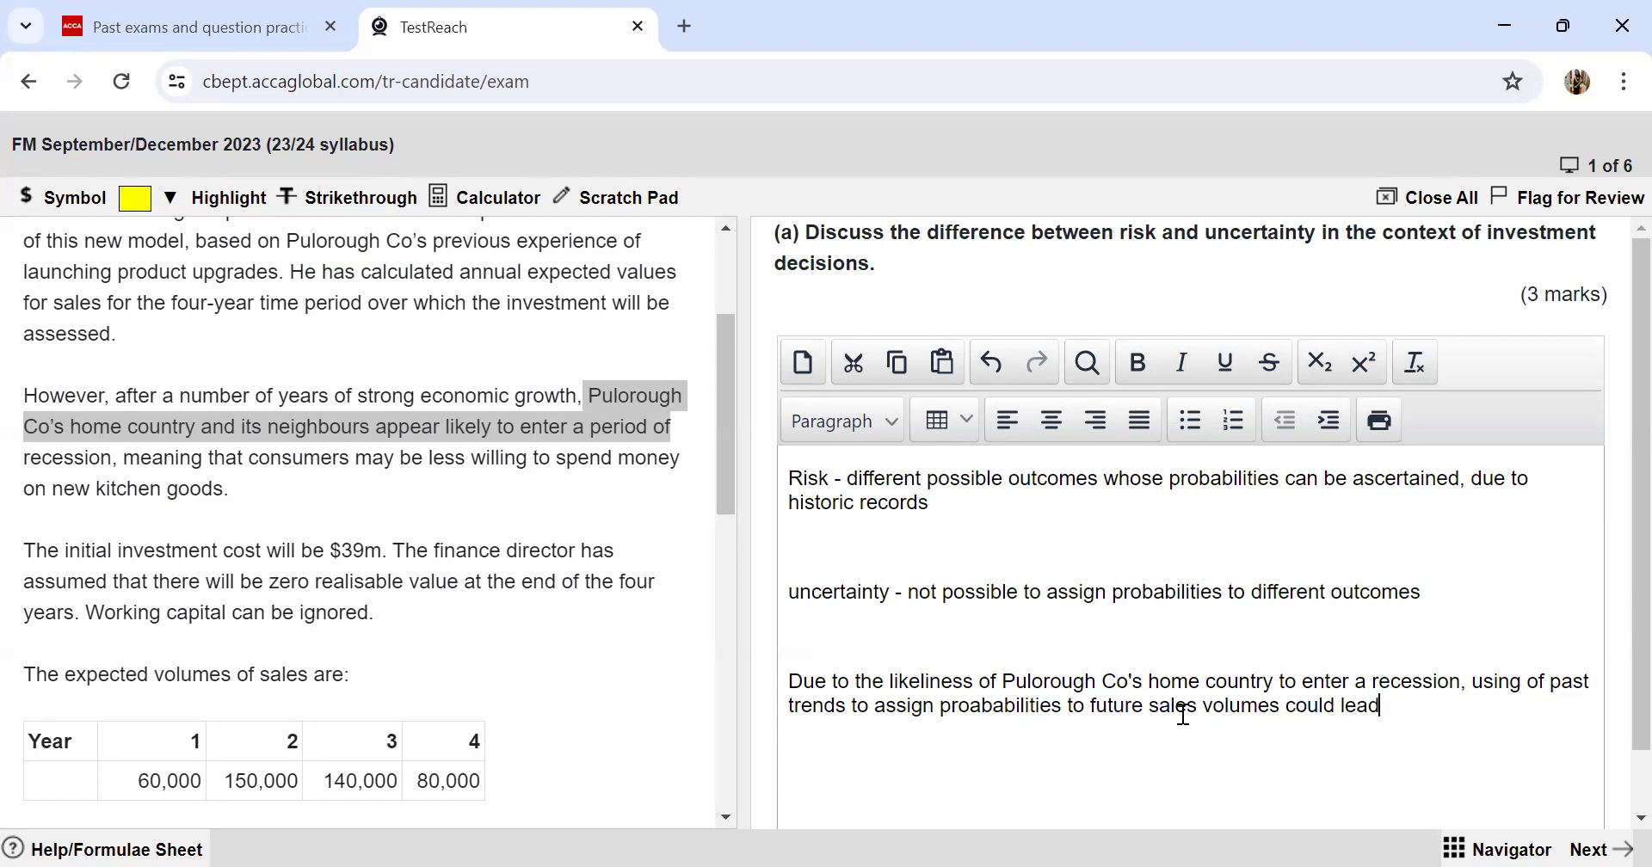
{"action": "type", "text": " to errors in estimates."}
{"action": "scroll", "coordinate": [1258, 612], "scroll_direction": "down", "scroll_amount": 1}
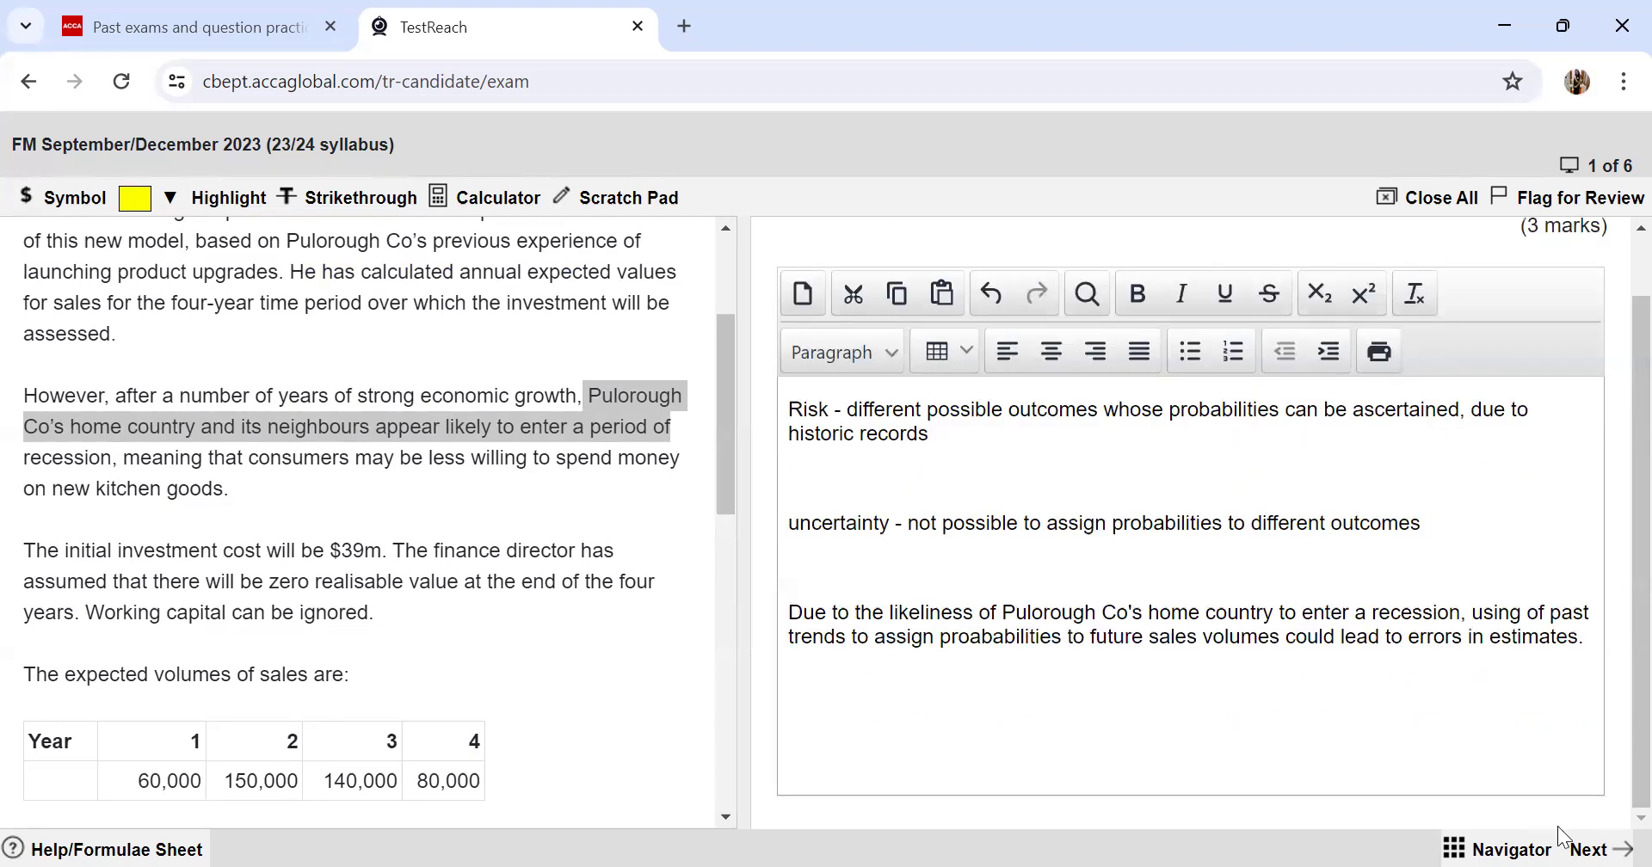
{"action": "left_click", "coordinate": [1592, 849]}
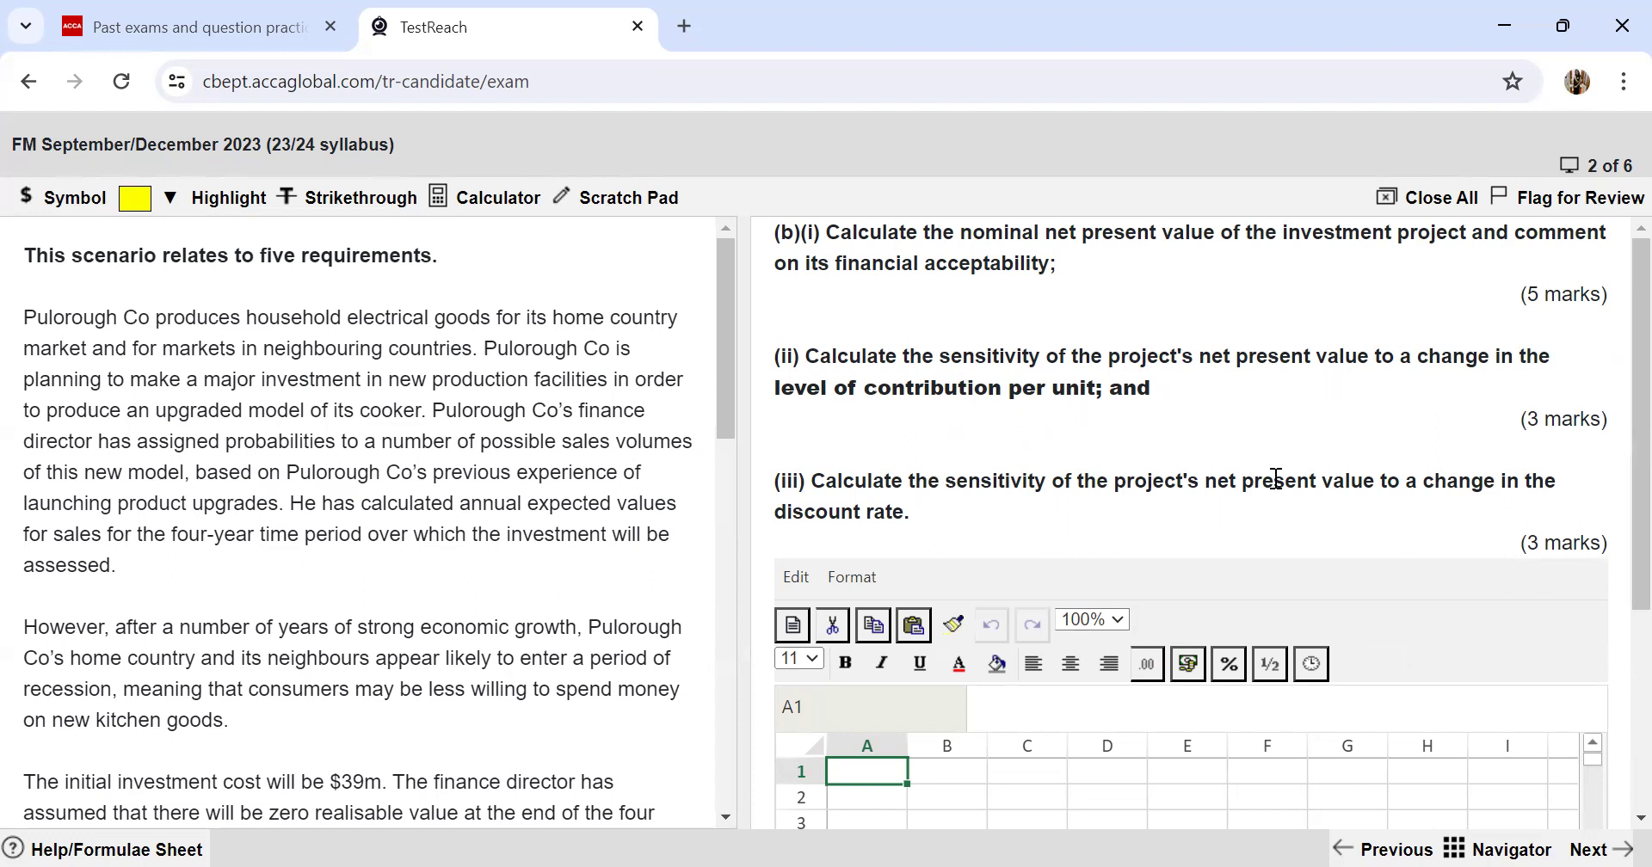
Step: Examine the part (b) requirements on net present value and sensitivity, along with the scenario details and the answer spreadsheet
{"action": "scroll", "coordinate": [1000, 519], "scroll_direction": "down", "scroll_amount": 4}
{"action": "scroll", "coordinate": [1000, 520], "scroll_direction": "up", "scroll_amount": 4}
{"action": "scroll", "coordinate": [1403, 529], "scroll_direction": "down", "scroll_amount": 4}
{"action": "scroll", "coordinate": [1402, 529], "scroll_direction": "up", "scroll_amount": 4}
{"action": "scroll", "coordinate": [520, 495], "scroll_direction": "down", "scroll_amount": 5}
{"action": "scroll", "coordinate": [525, 492], "scroll_direction": "up", "scroll_amount": 5}
{"action": "scroll", "coordinate": [1018, 469], "scroll_direction": "down", "scroll_amount": 4}
{"action": "scroll", "coordinate": [270, 612], "scroll_direction": "down", "scroll_amount": 5}
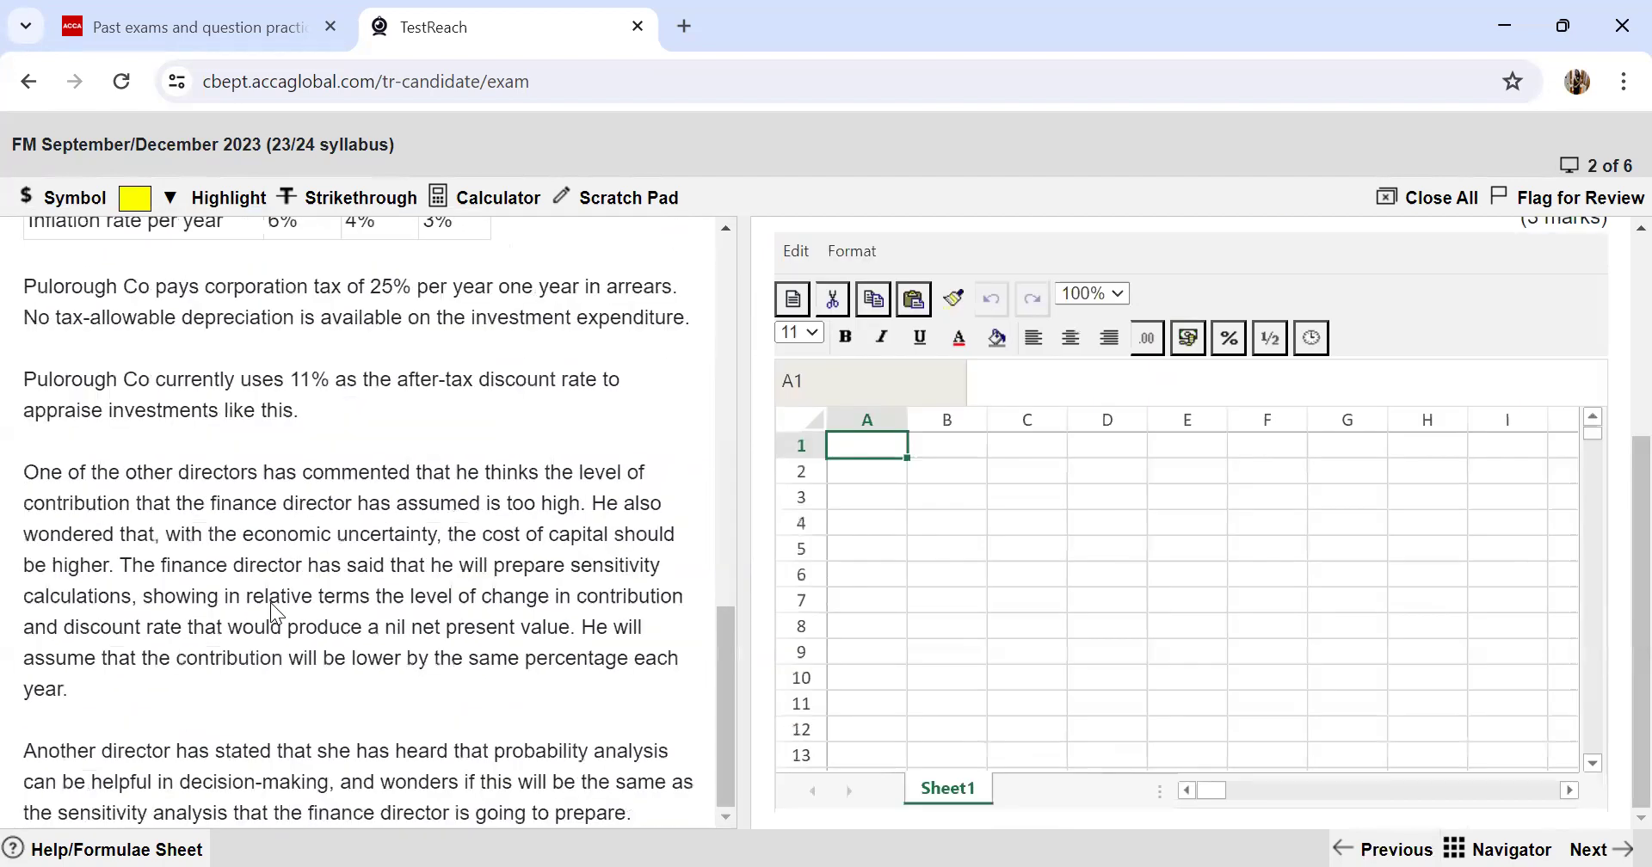
{"action": "scroll", "coordinate": [1106, 637], "scroll_direction": "up", "scroll_amount": 4}
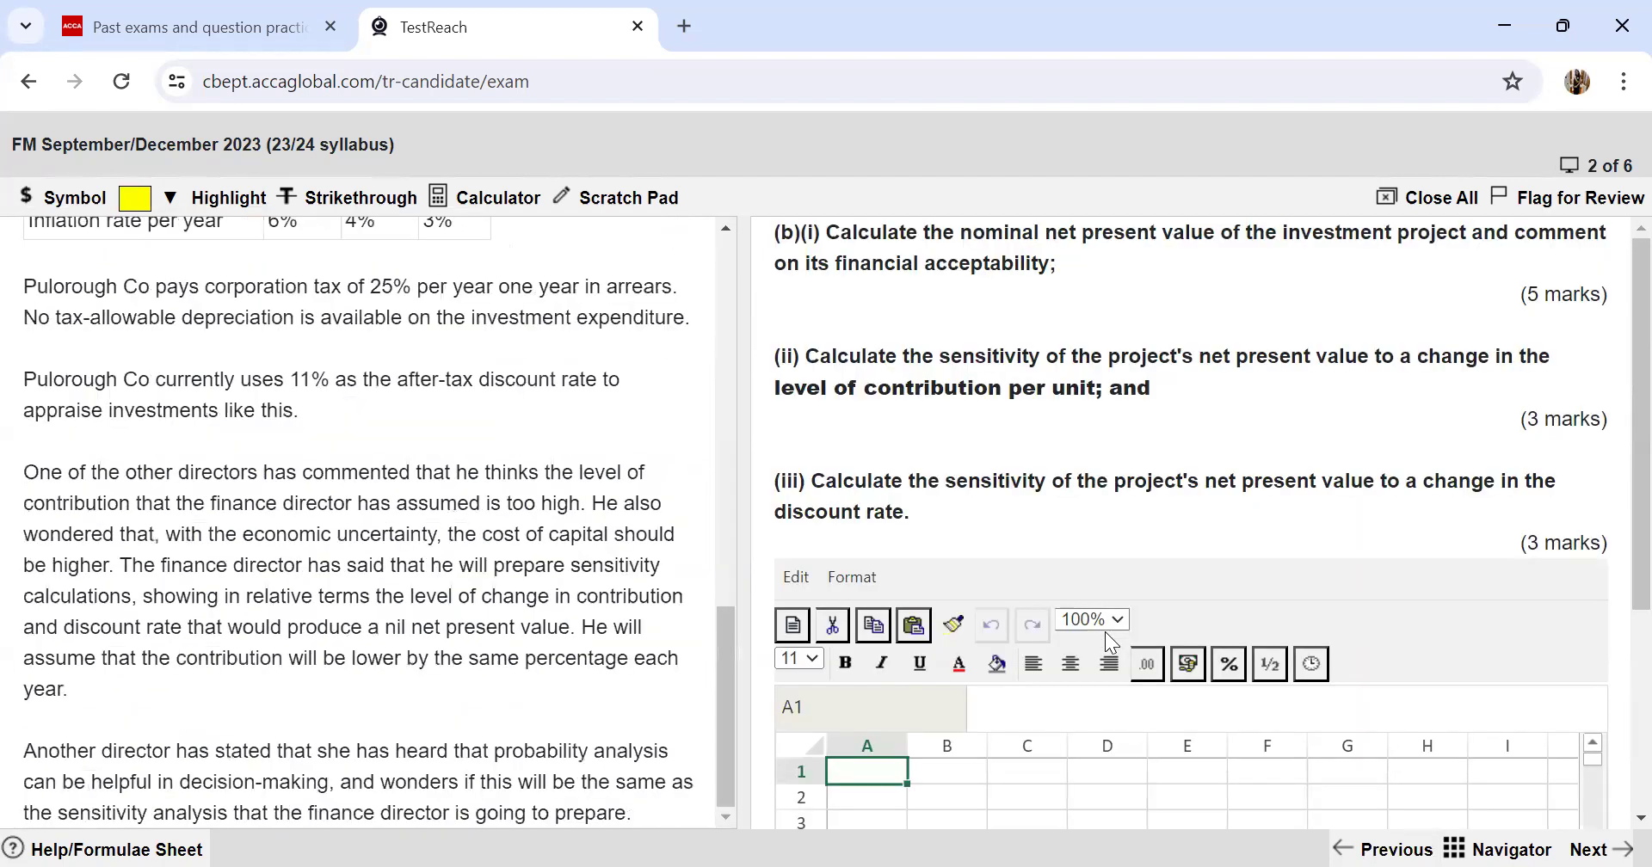
Step: Label the start of the answer spreadsheet with "(b)" in A2 and "(i)" in A3
{"action": "left_click", "coordinate": [866, 795]}
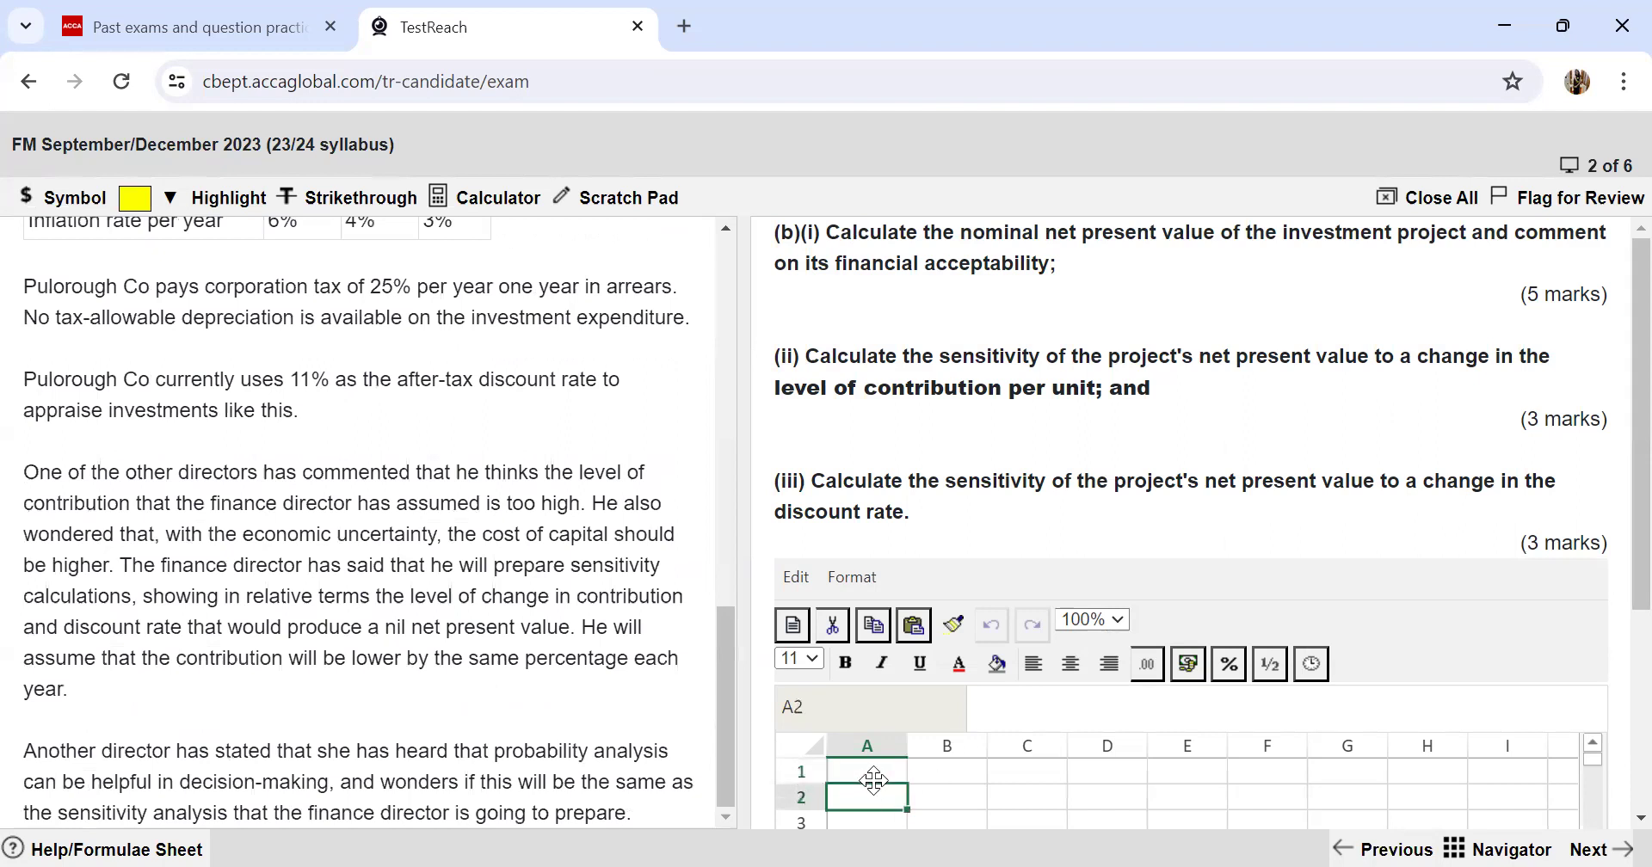
{"action": "type", "text": "(b)"}
{"action": "key", "text": "Return"}
{"action": "type", "text": "(i)"}
{"action": "key", "text": "Return"}
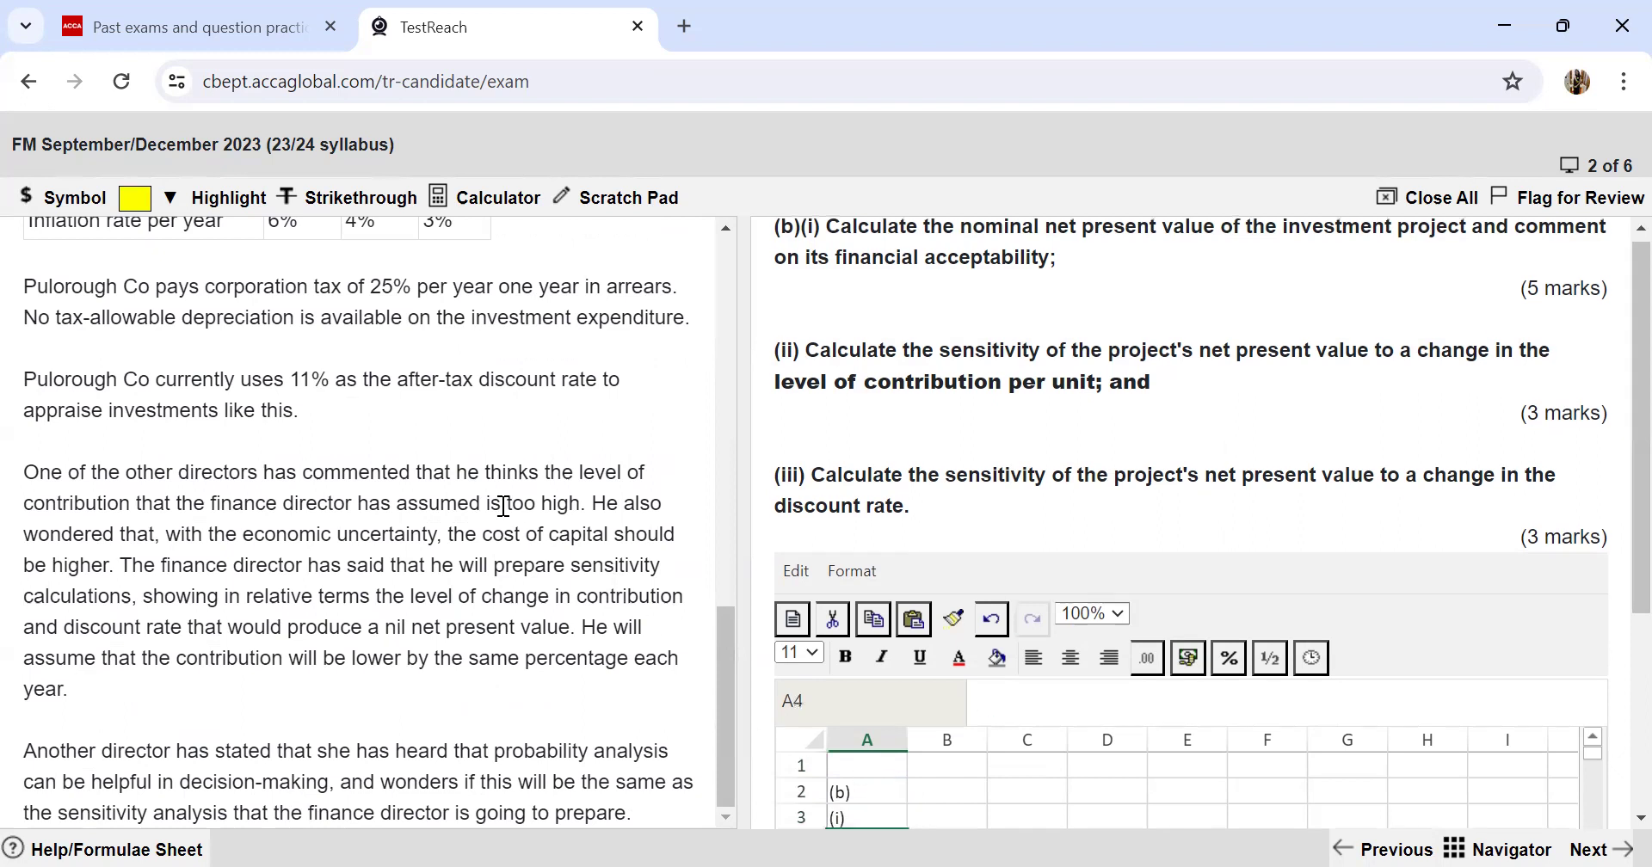
Step: Enter the heading "Net present value" in A4 below the "(i)" label
{"action": "scroll", "coordinate": [504, 506], "scroll_direction": "up", "scroll_amount": 8}
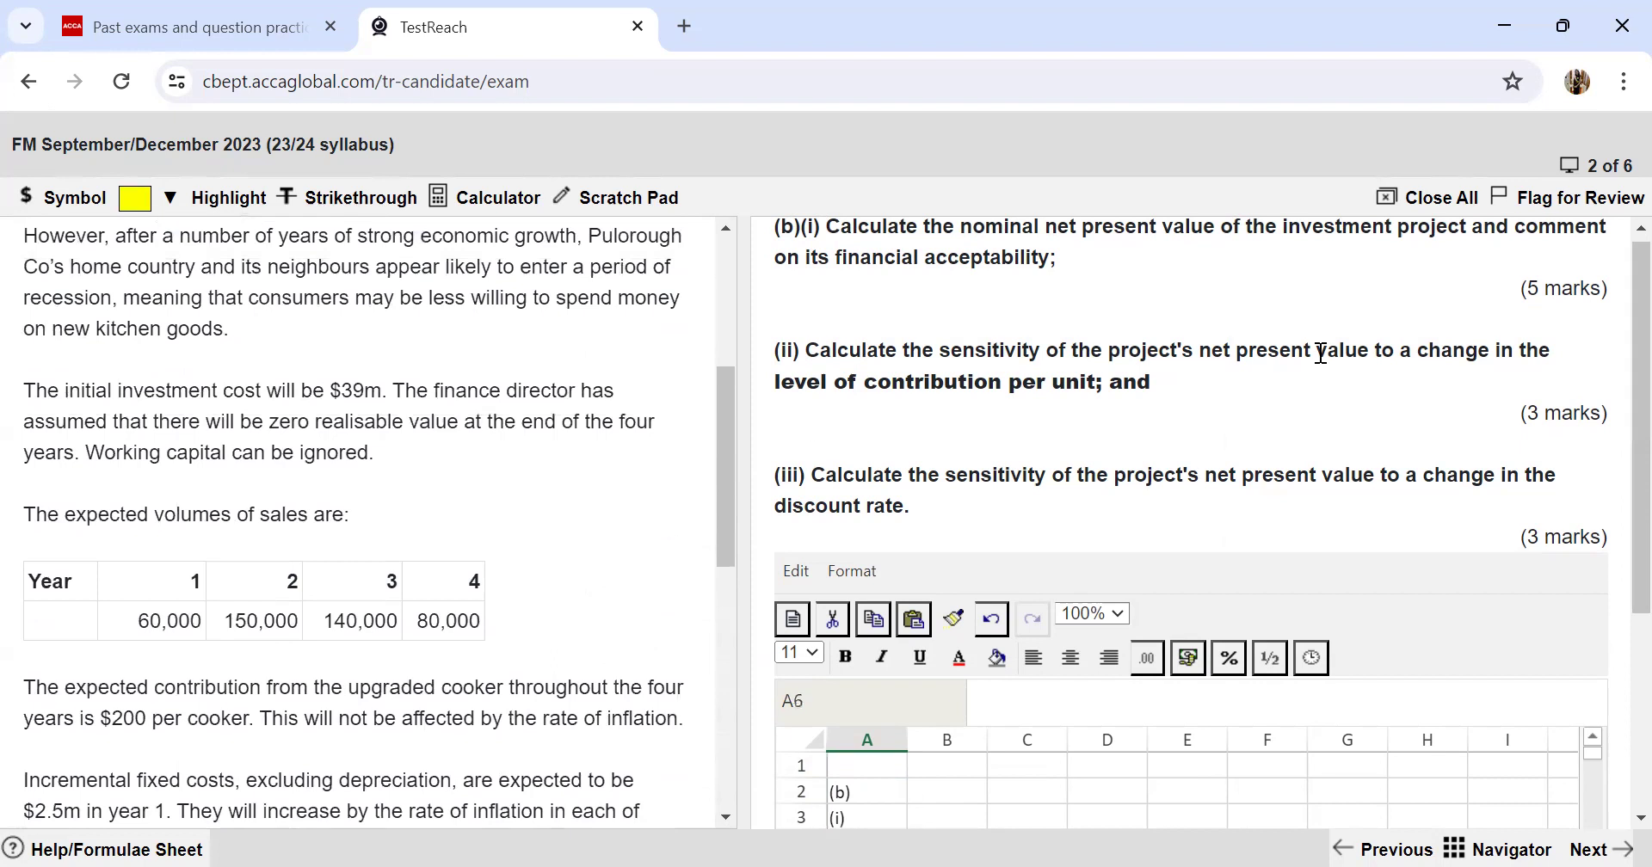
{"action": "key", "text": "Down"}
{"action": "key", "text": "Down"}
{"action": "scroll", "coordinate": [1367, 363], "scroll_direction": "down", "scroll_amount": 3}
{"action": "key", "text": "Right"}
{"action": "key", "text": "Left"}
{"action": "key", "text": "Up"}
{"action": "key", "text": "Up"}
{"action": "type", "text": "Net pr"}
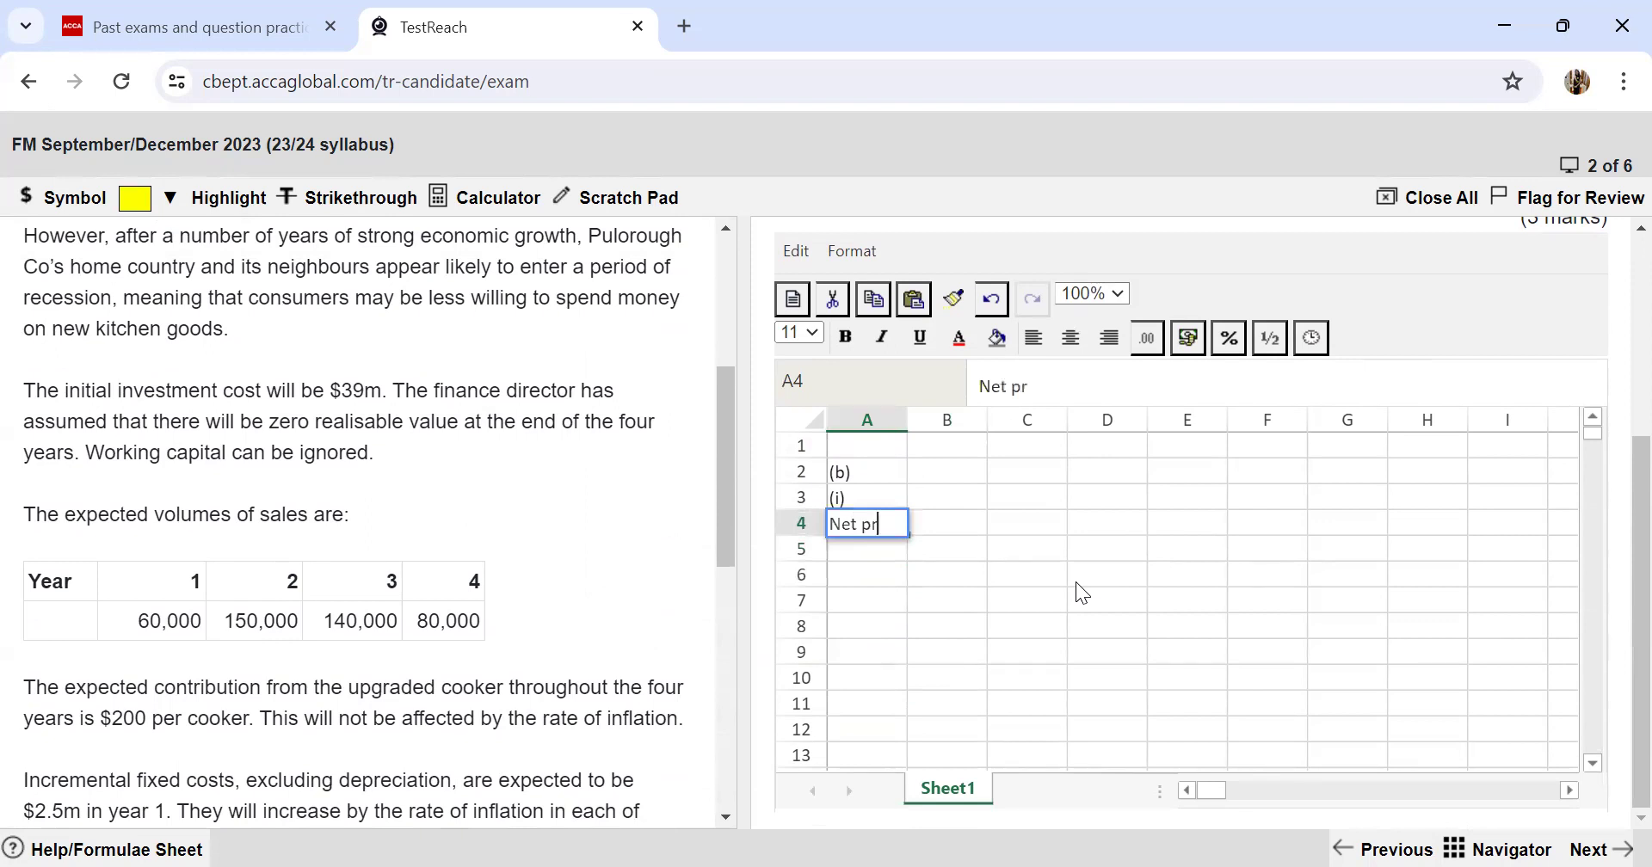
{"action": "type", "text": "esent value"}
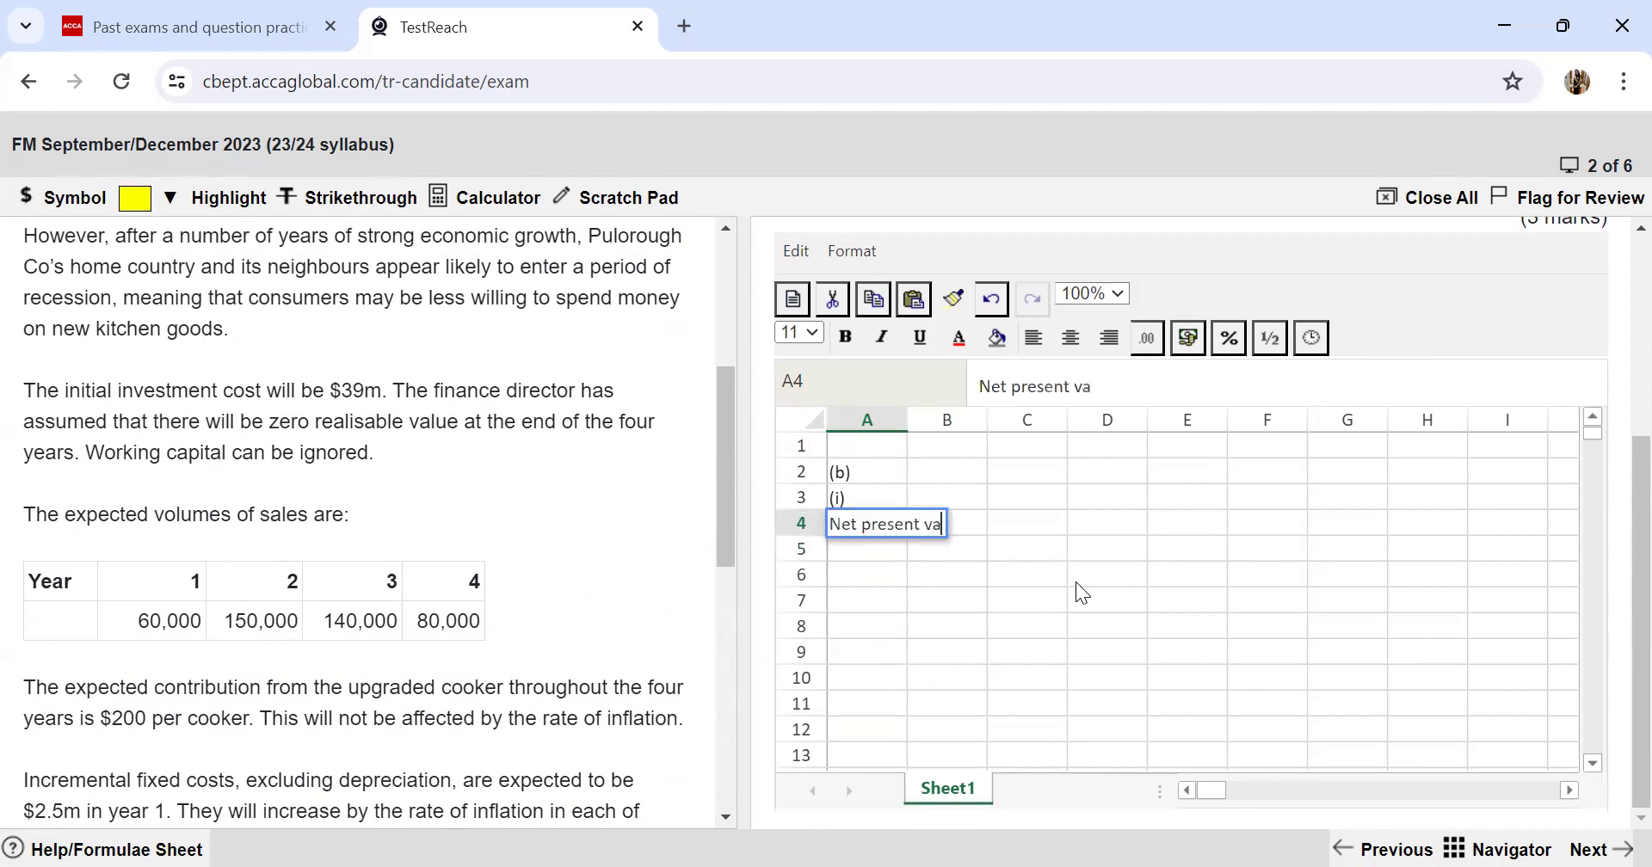
{"action": "key", "text": "Return"}
Step: Set up the timeline in row 6 with "Years" in A6 and the years 0 to 5 across B6:G6
{"action": "key", "text": "Return"}
{"action": "key", "text": "Down"}
{"action": "key", "text": "Up"}
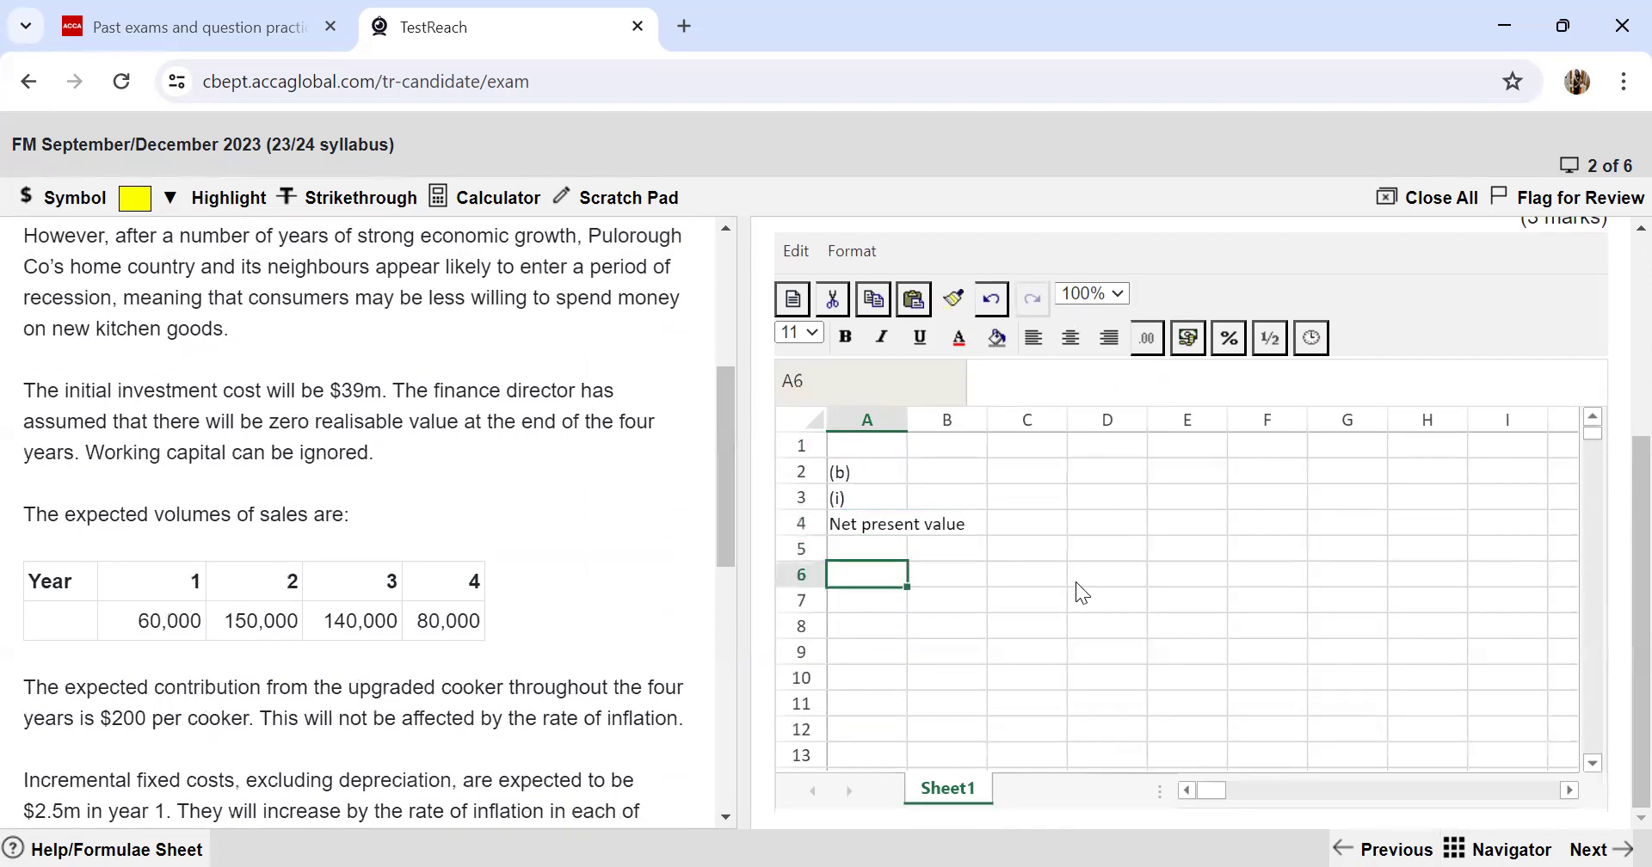
{"action": "type", "text": "Years"}
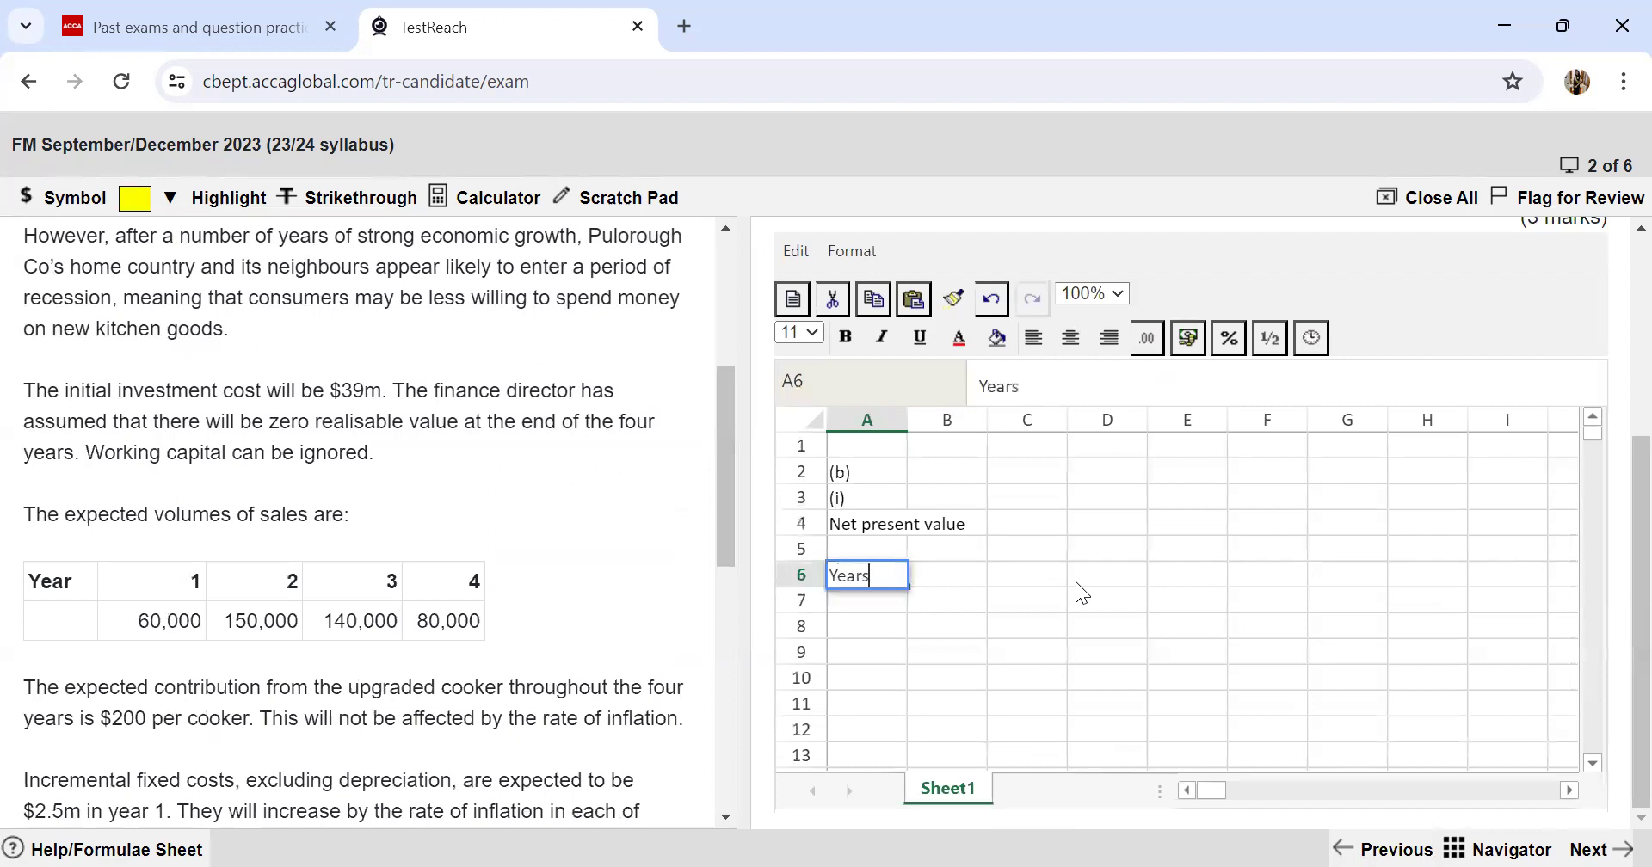
{"action": "key", "text": "Tab"}
{"action": "type", "text": "0"}
{"action": "key", "text": "Tab"}
{"action": "type", "text": "1"}
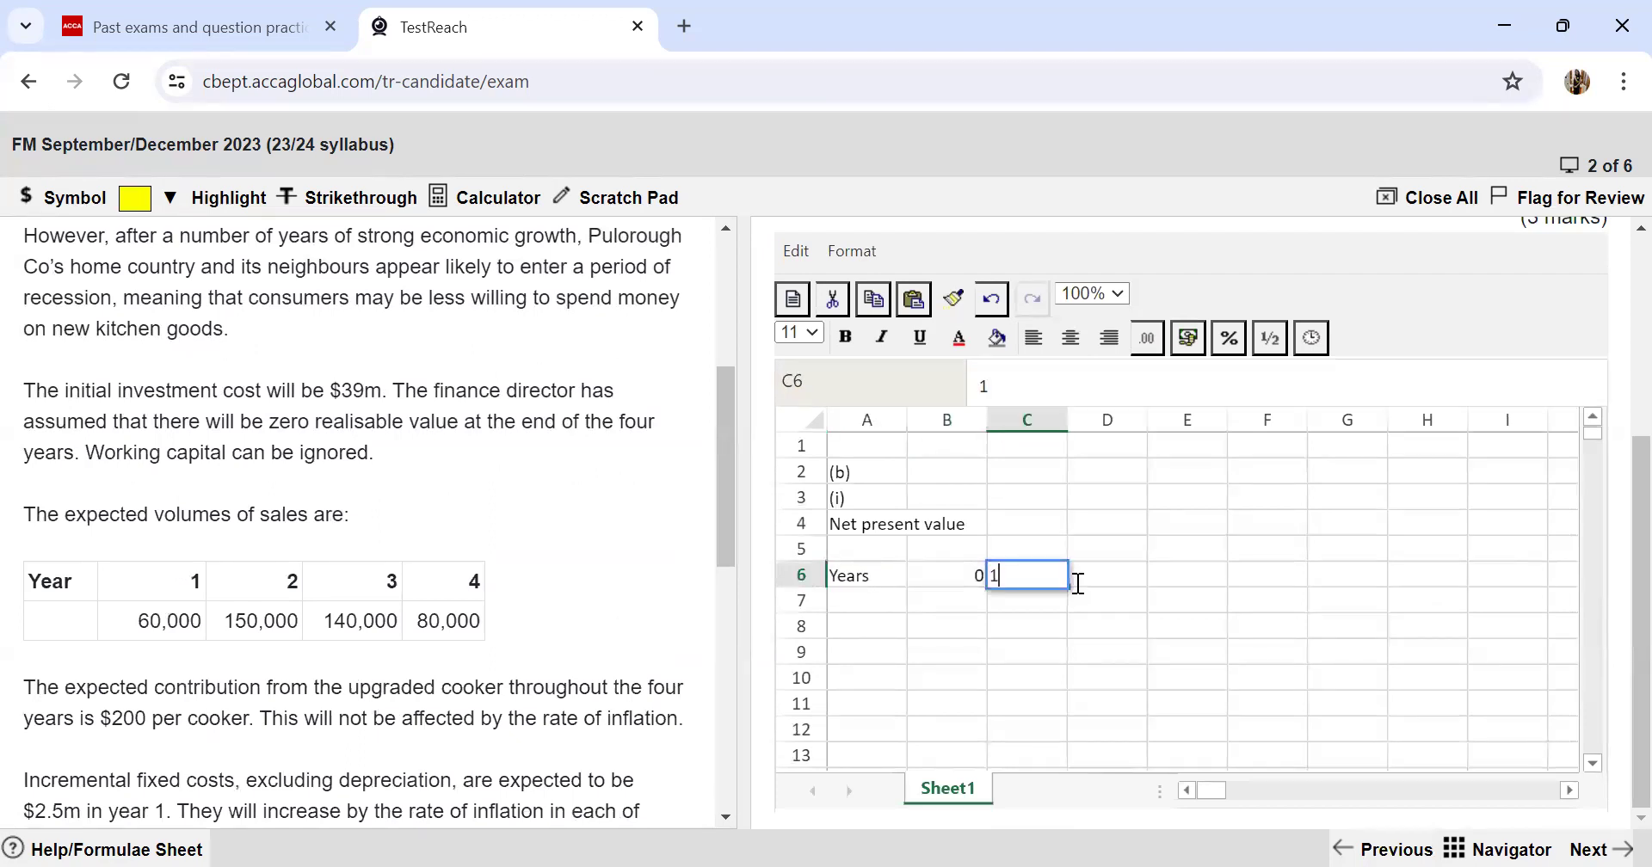
{"action": "key", "text": "Tab"}
{"action": "type", "text": "2"}
{"action": "key", "text": "Tab"}
{"action": "type", "text": "3\t4"}
{"action": "key", "text": "Tab"}
{"action": "type", "text": "5"}
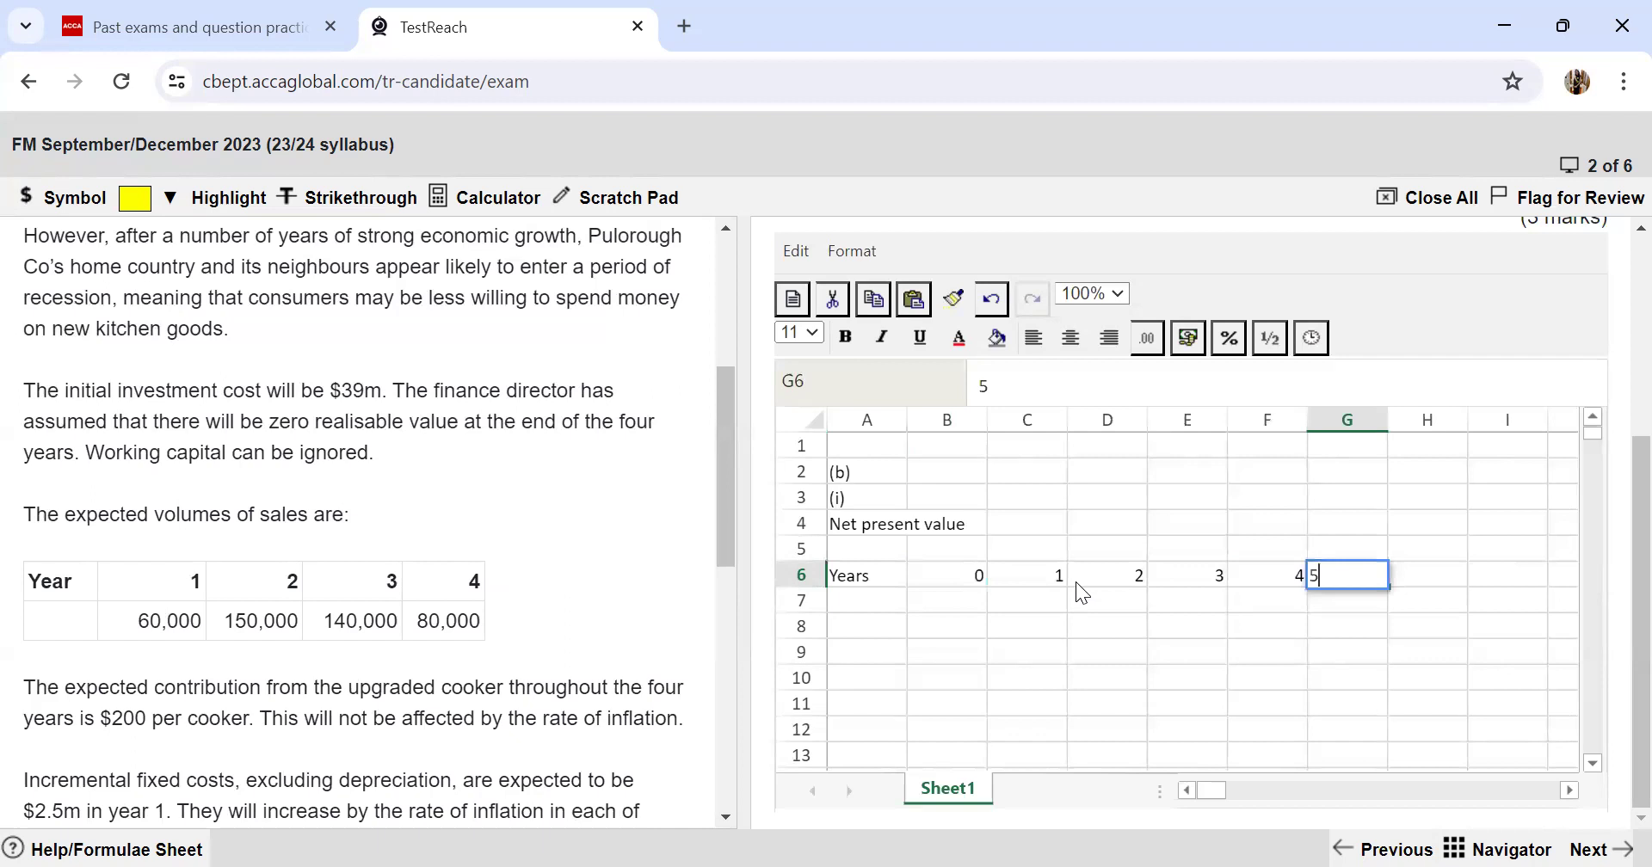
{"action": "key", "text": "Return"}
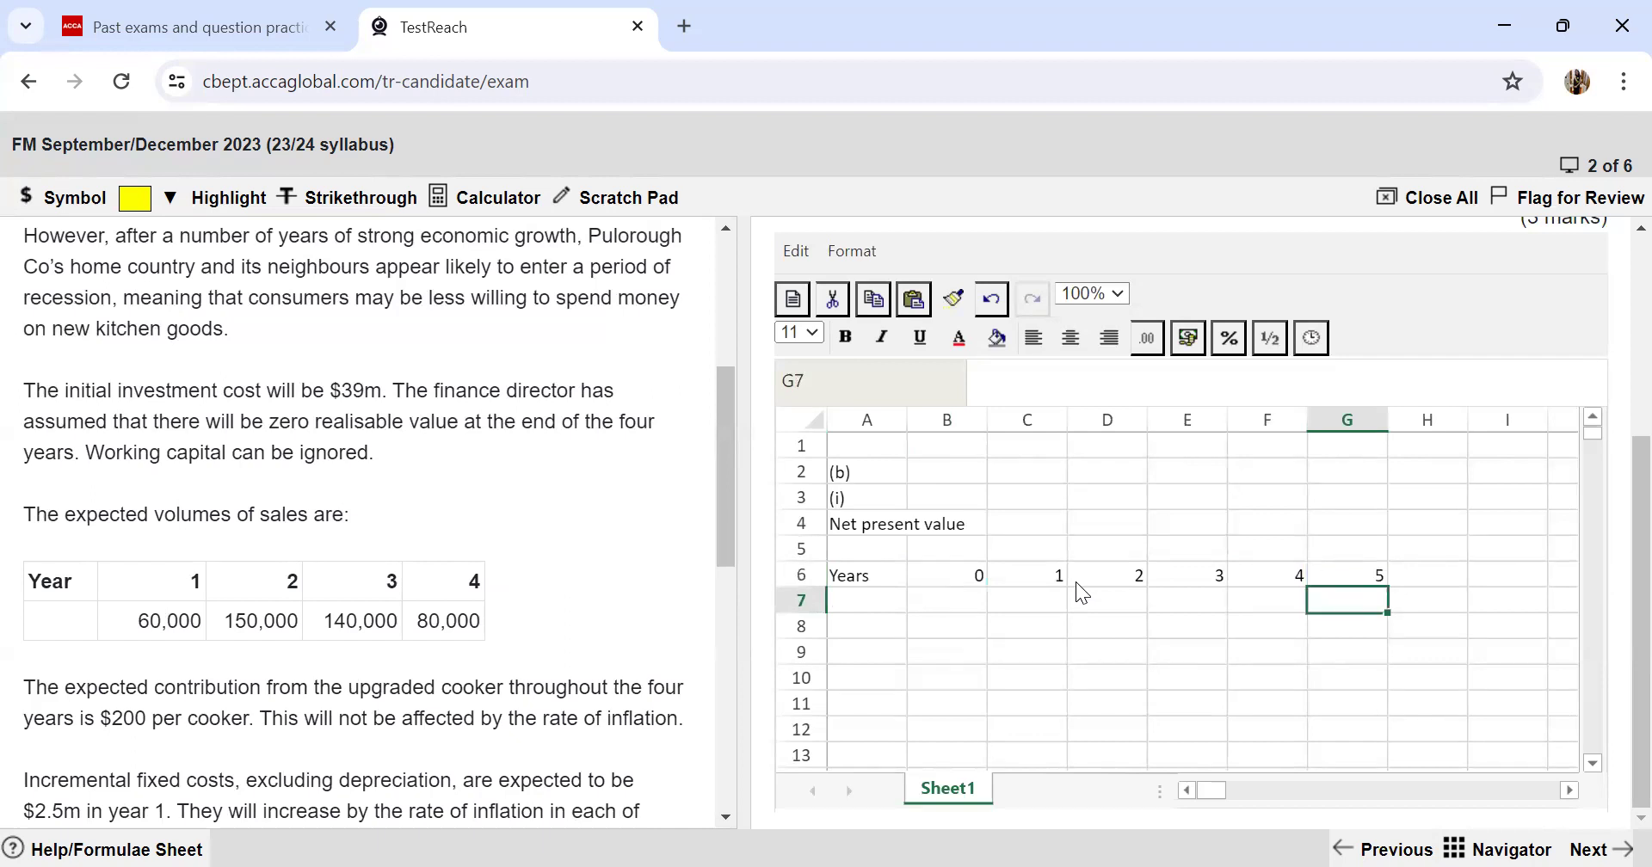
Step: Add a "Contribution" row in row 7 with the year 1 formula =200*60000 in C7, and widen column C to fit
{"action": "left_click", "coordinate": [871, 606]}
{"action": "type", "text": "Contribution"}
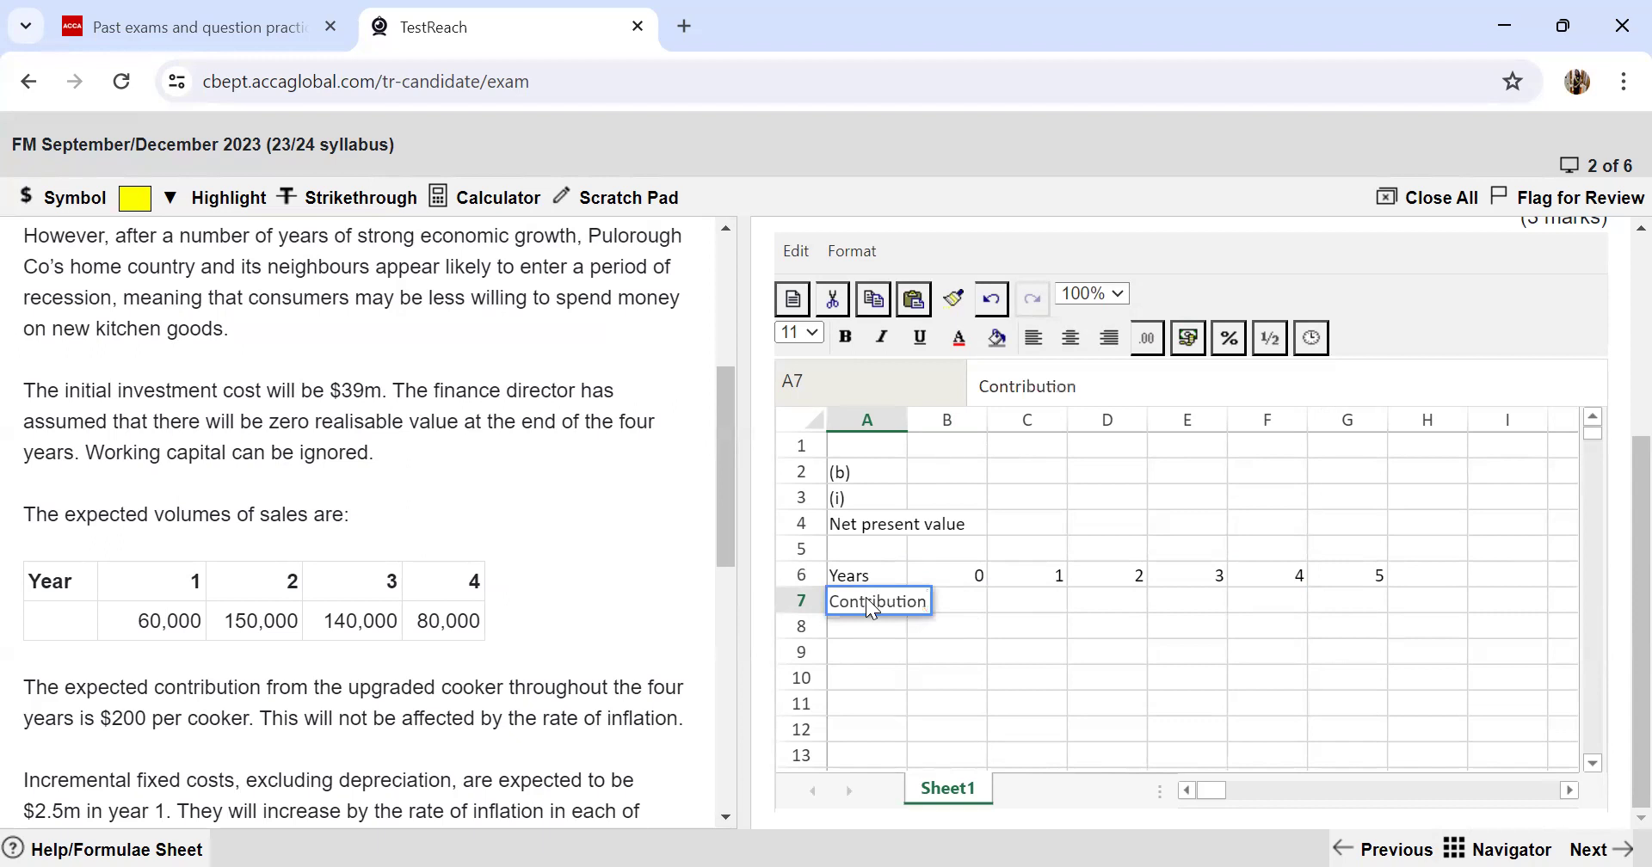
{"action": "key", "text": "Tab"}
{"action": "key", "text": "Tab"}
{"action": "type", "text": "="}
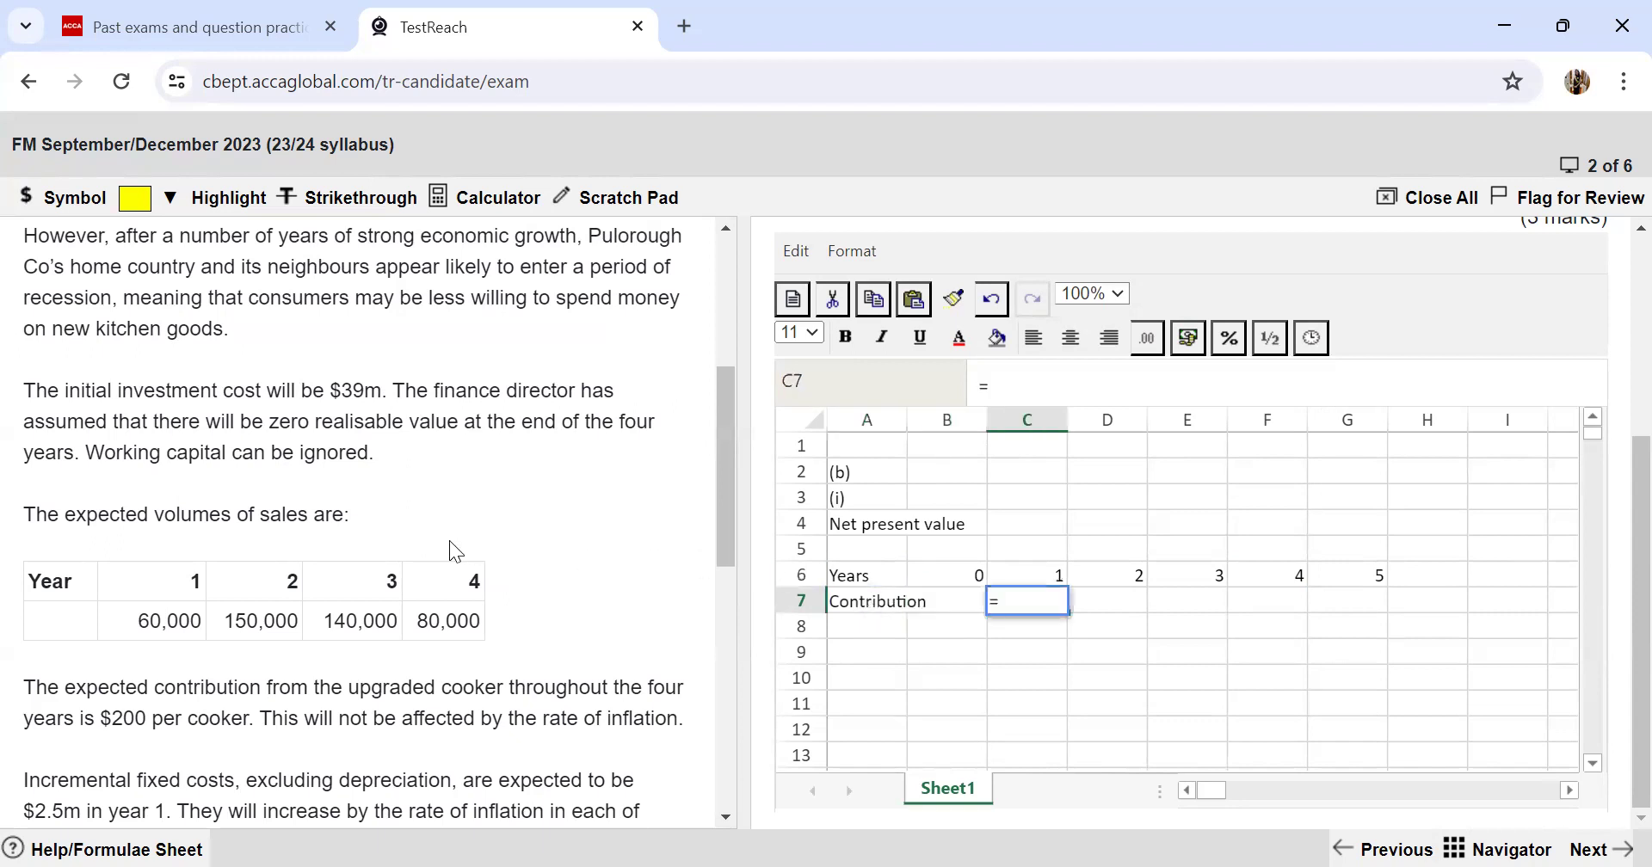
{"action": "scroll", "coordinate": [410, 564], "scroll_direction": "down", "scroll_amount": 1}
{"action": "type", "text": "200*60000"}
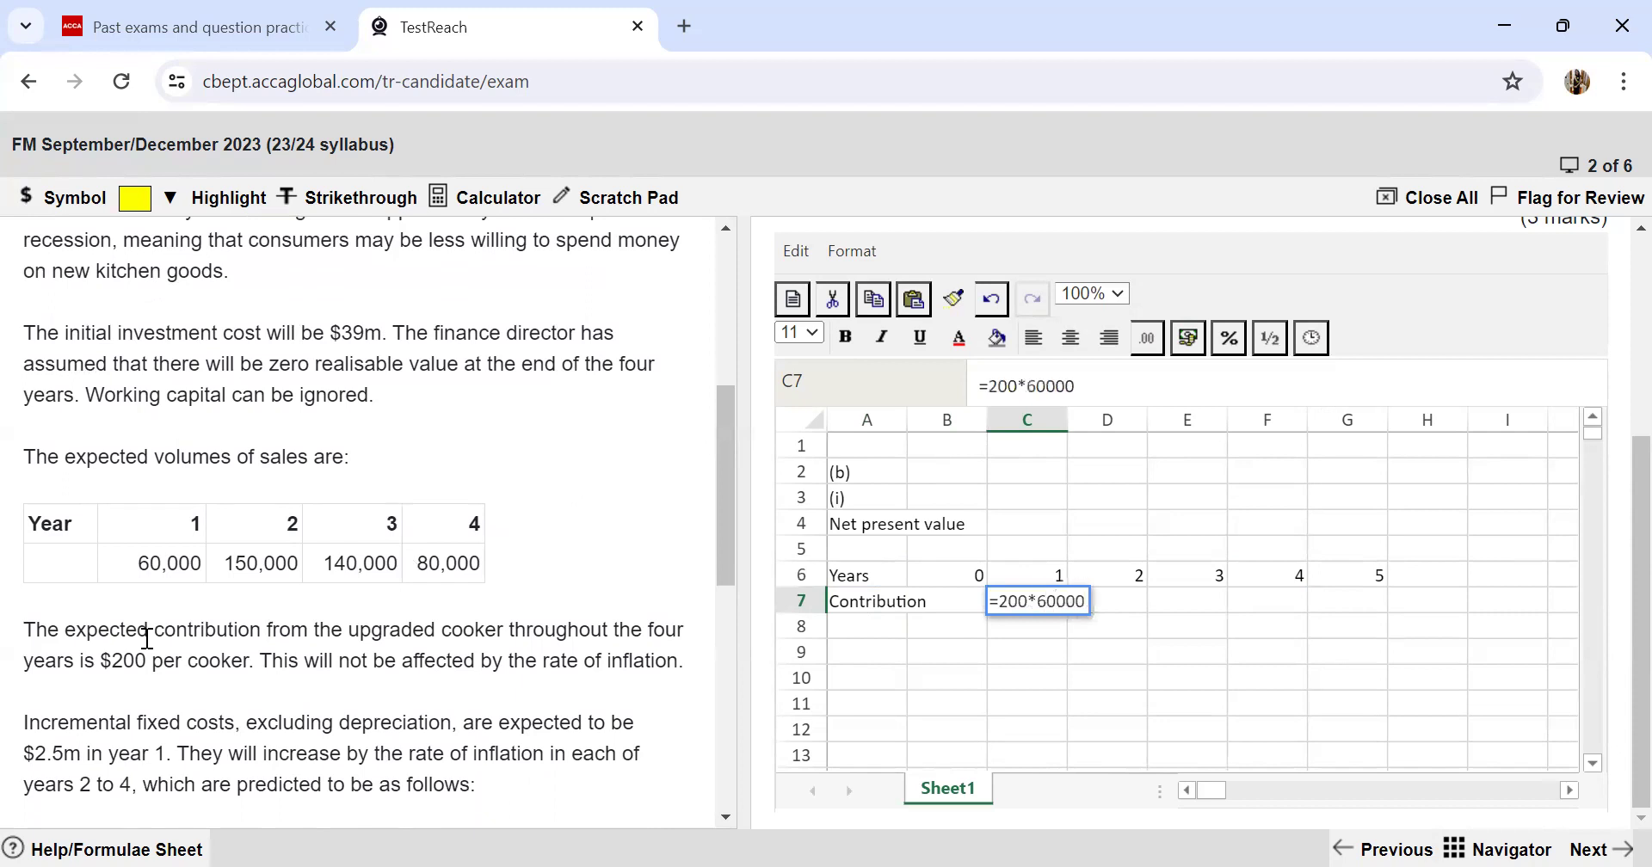
{"action": "key", "text": "Return"}
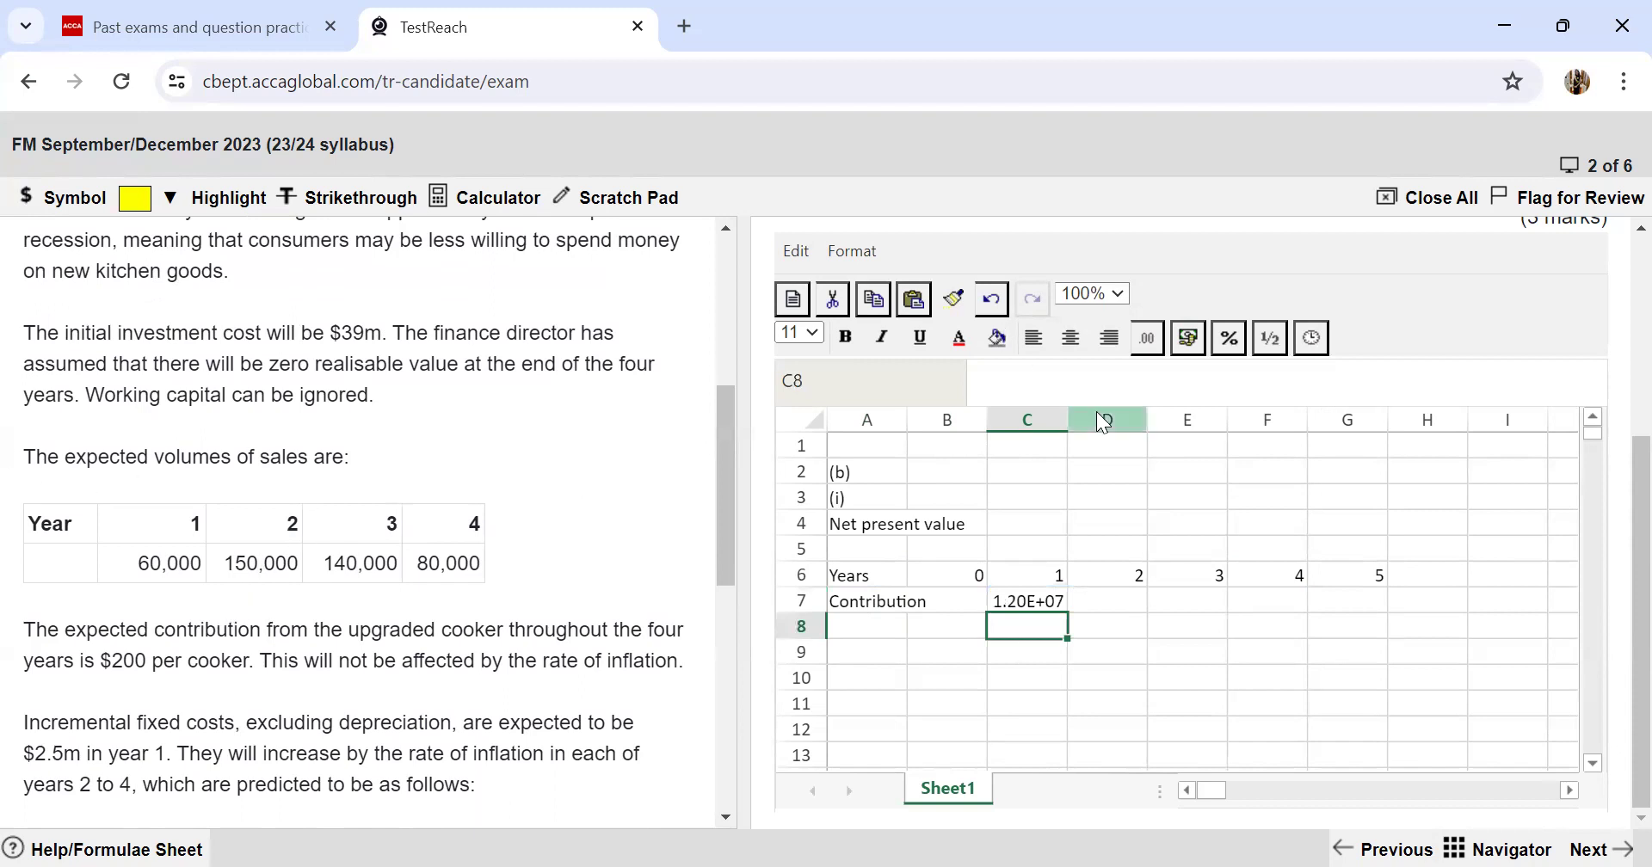
{"action": "left_click_drag", "start_coordinate": [1069, 420], "coordinate": [1093, 420]}
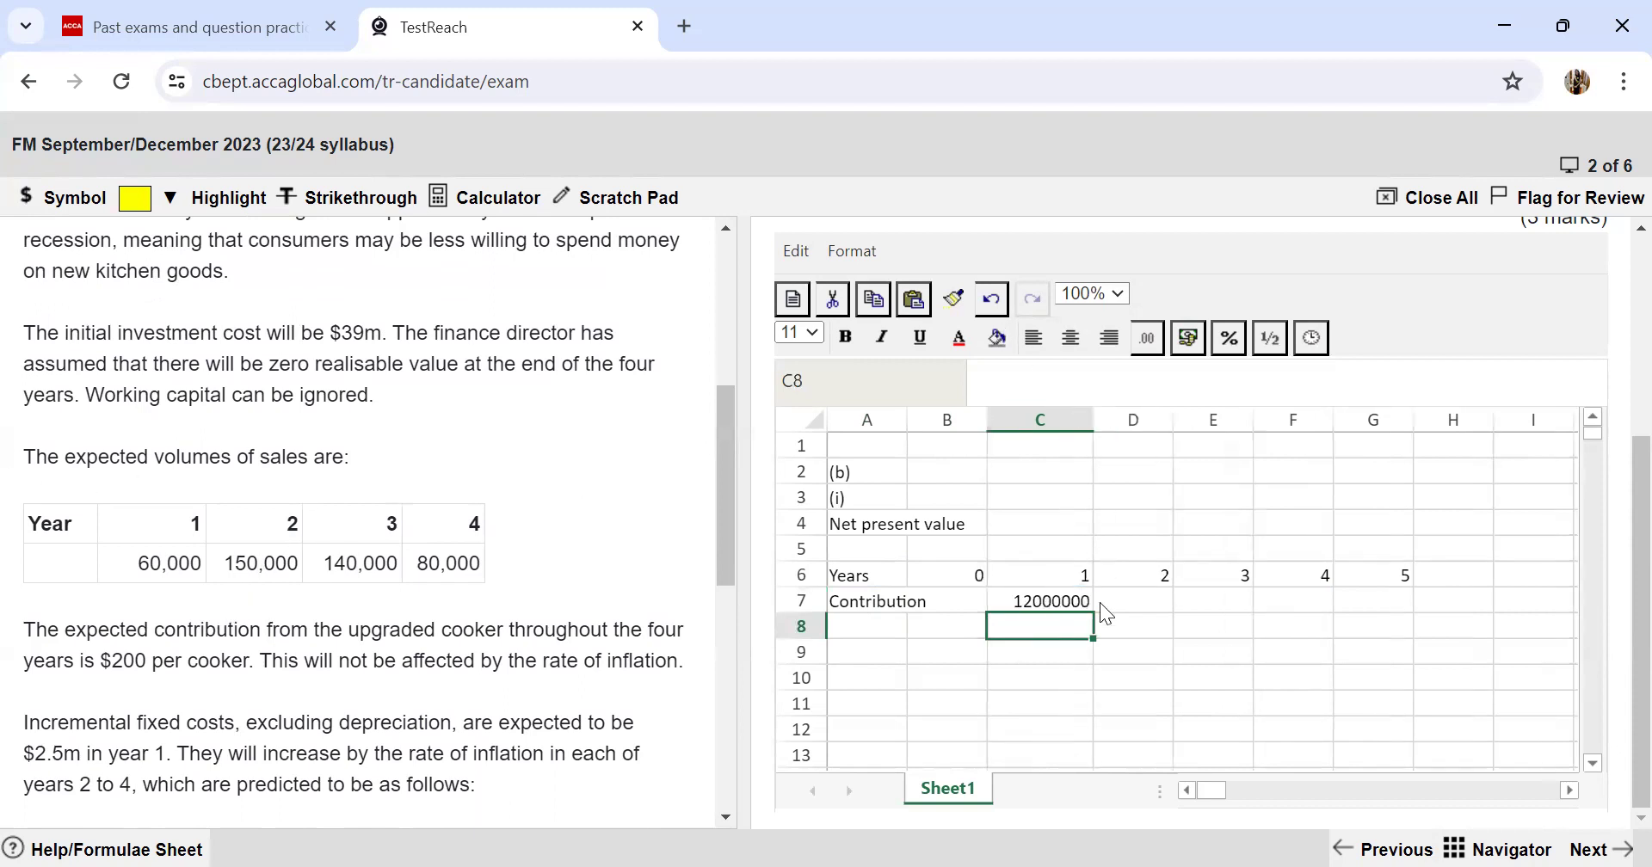
Step: Enter the year 2 contribution formula =150000*200 in D7
{"action": "left_click", "coordinate": [1142, 603]}
{"action": "type", "text": "="}
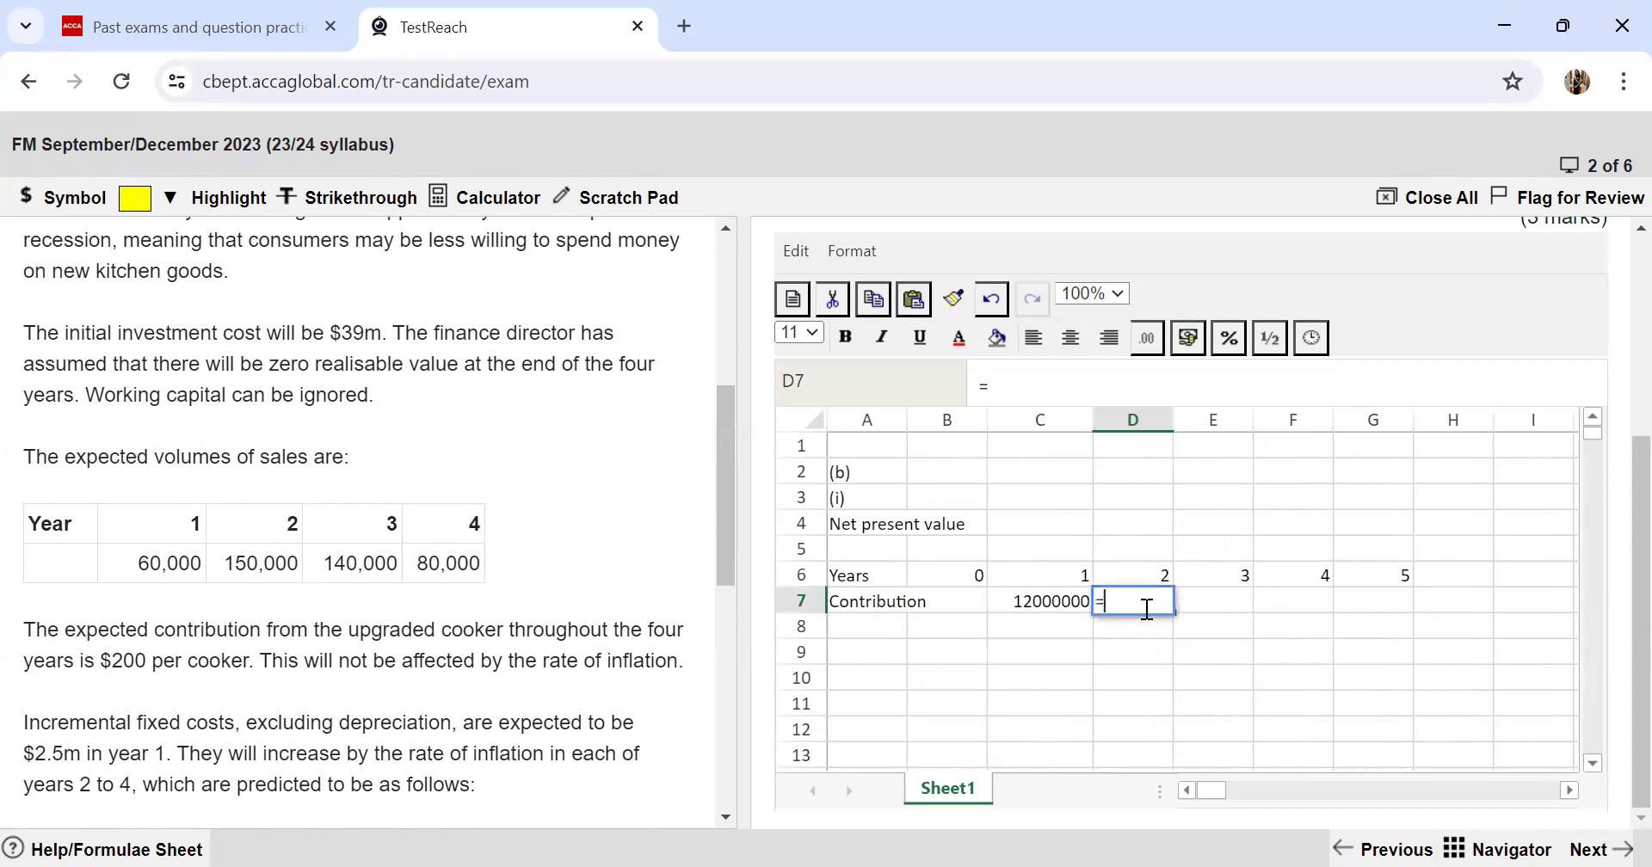
{"action": "type", "text": "150000"}
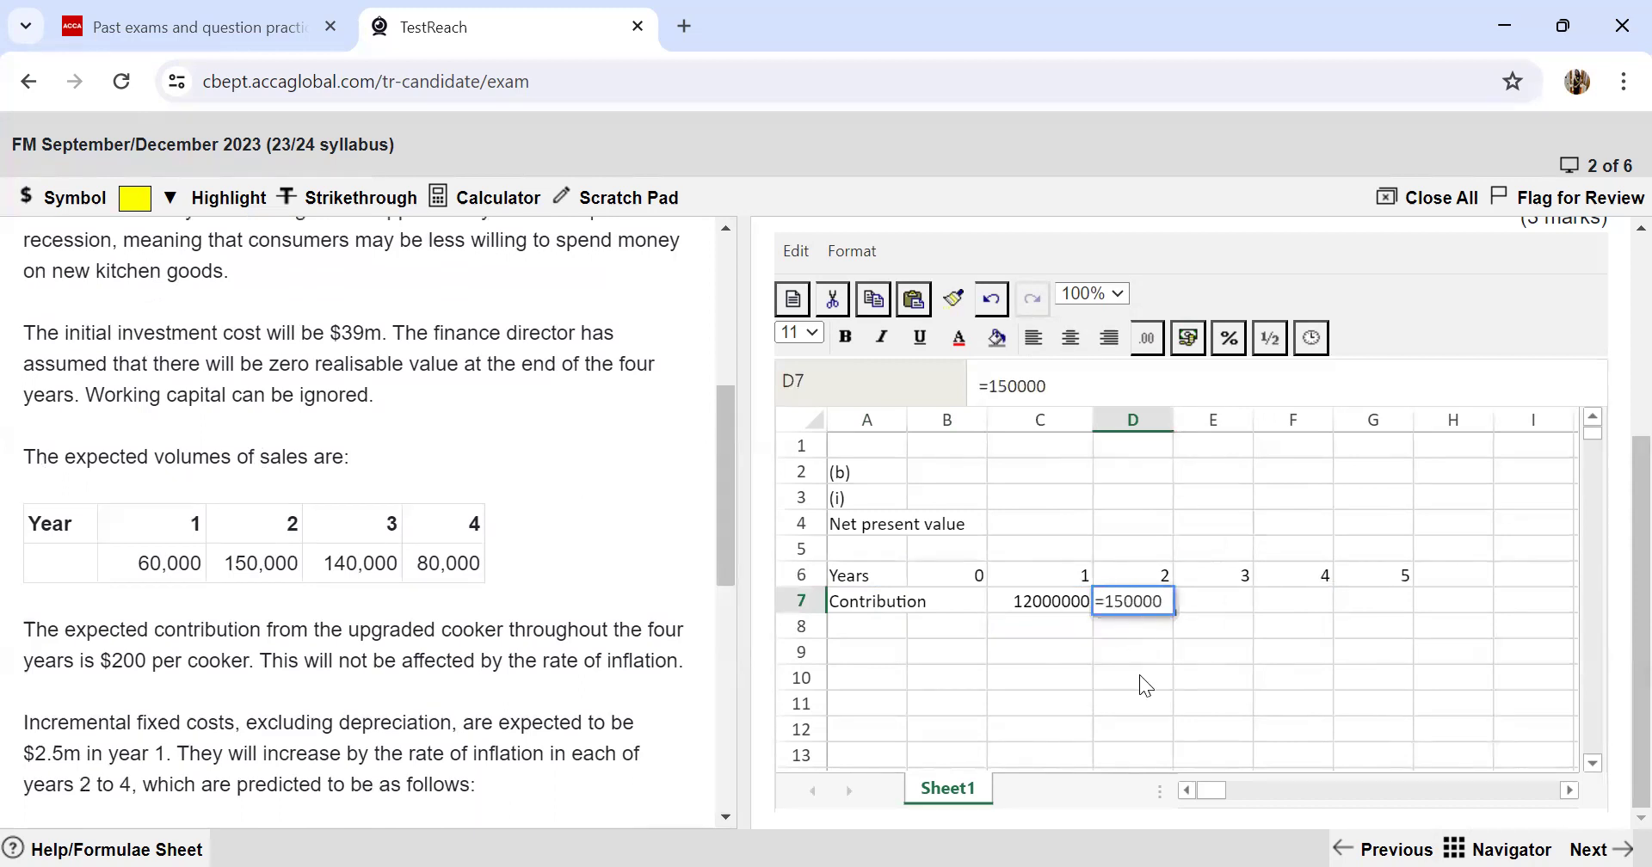
{"action": "type", "text": "*20"}
{"action": "type", "text": "0"}
{"action": "key", "text": "Return"}
Step: Enter the contribution formulas =200*140000 in E7 and =80000*200 in F7, and widen columns D to F to fit
{"action": "left_click", "coordinate": [1204, 606]}
{"action": "type", "text": "=200*140000"}
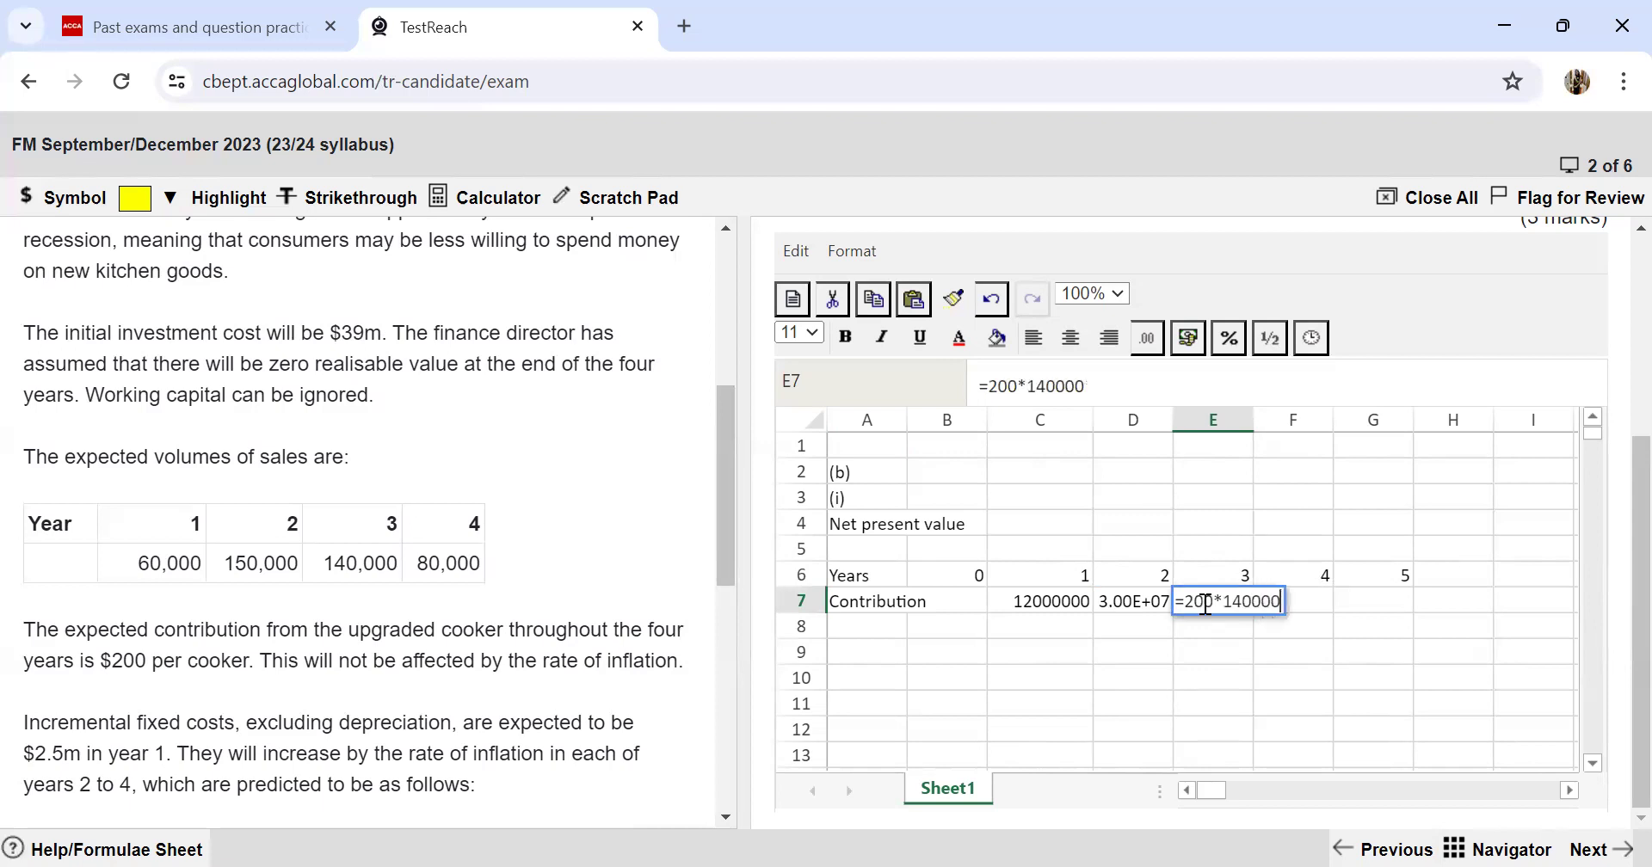
{"action": "key", "text": "Return"}
{"action": "key", "text": "Right"}
{"action": "key", "text": "Up"}
{"action": "type", "text": "=800"}
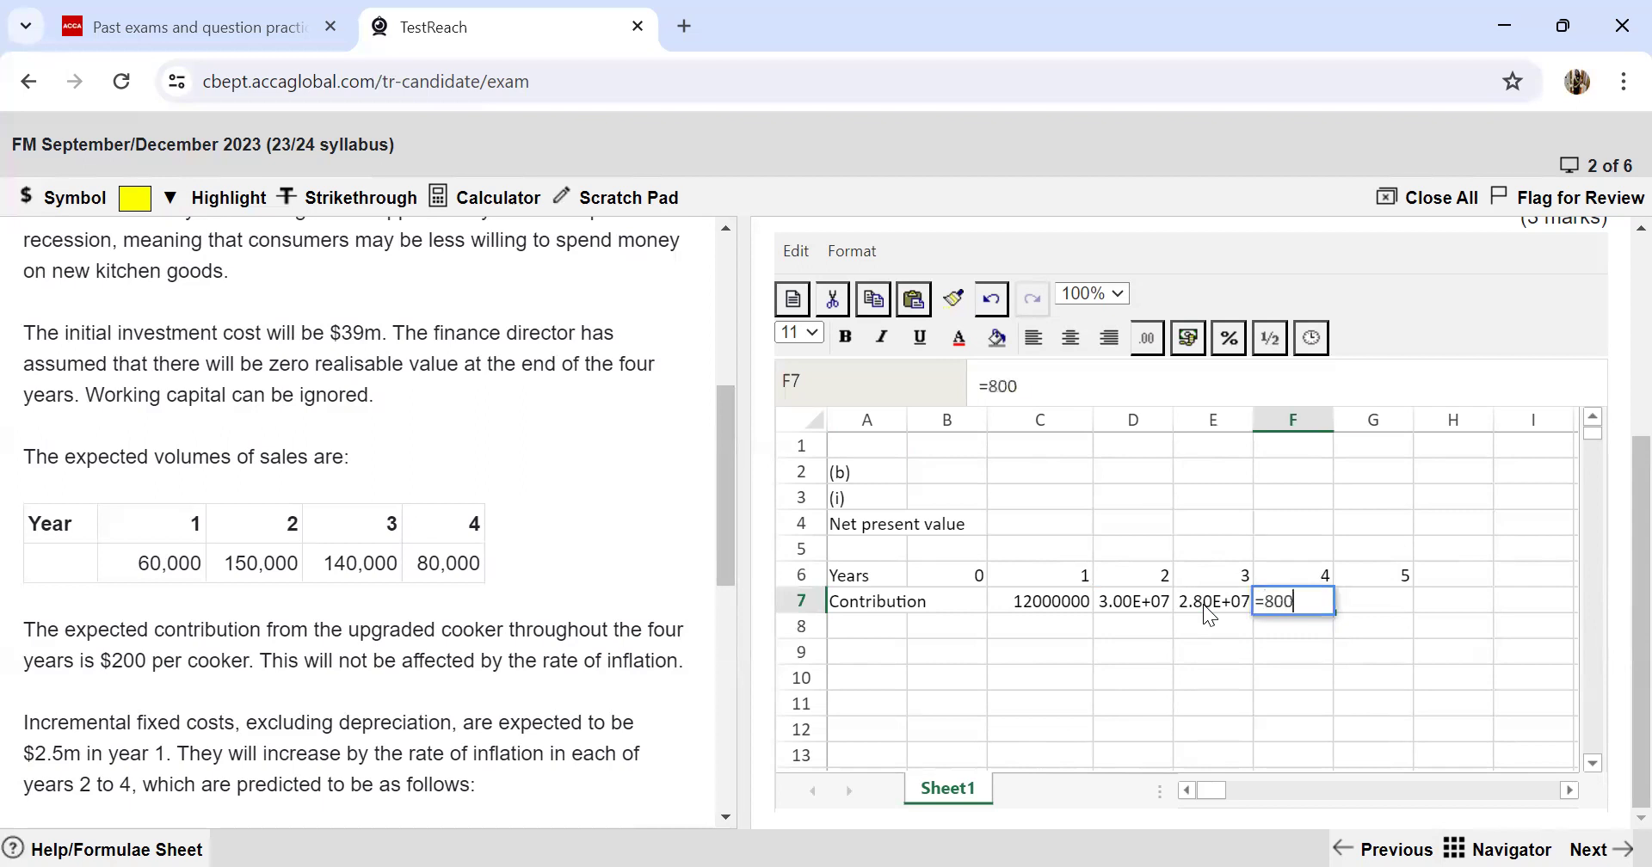
{"action": "type", "text": "00*200"}
{"action": "key", "text": "Return"}
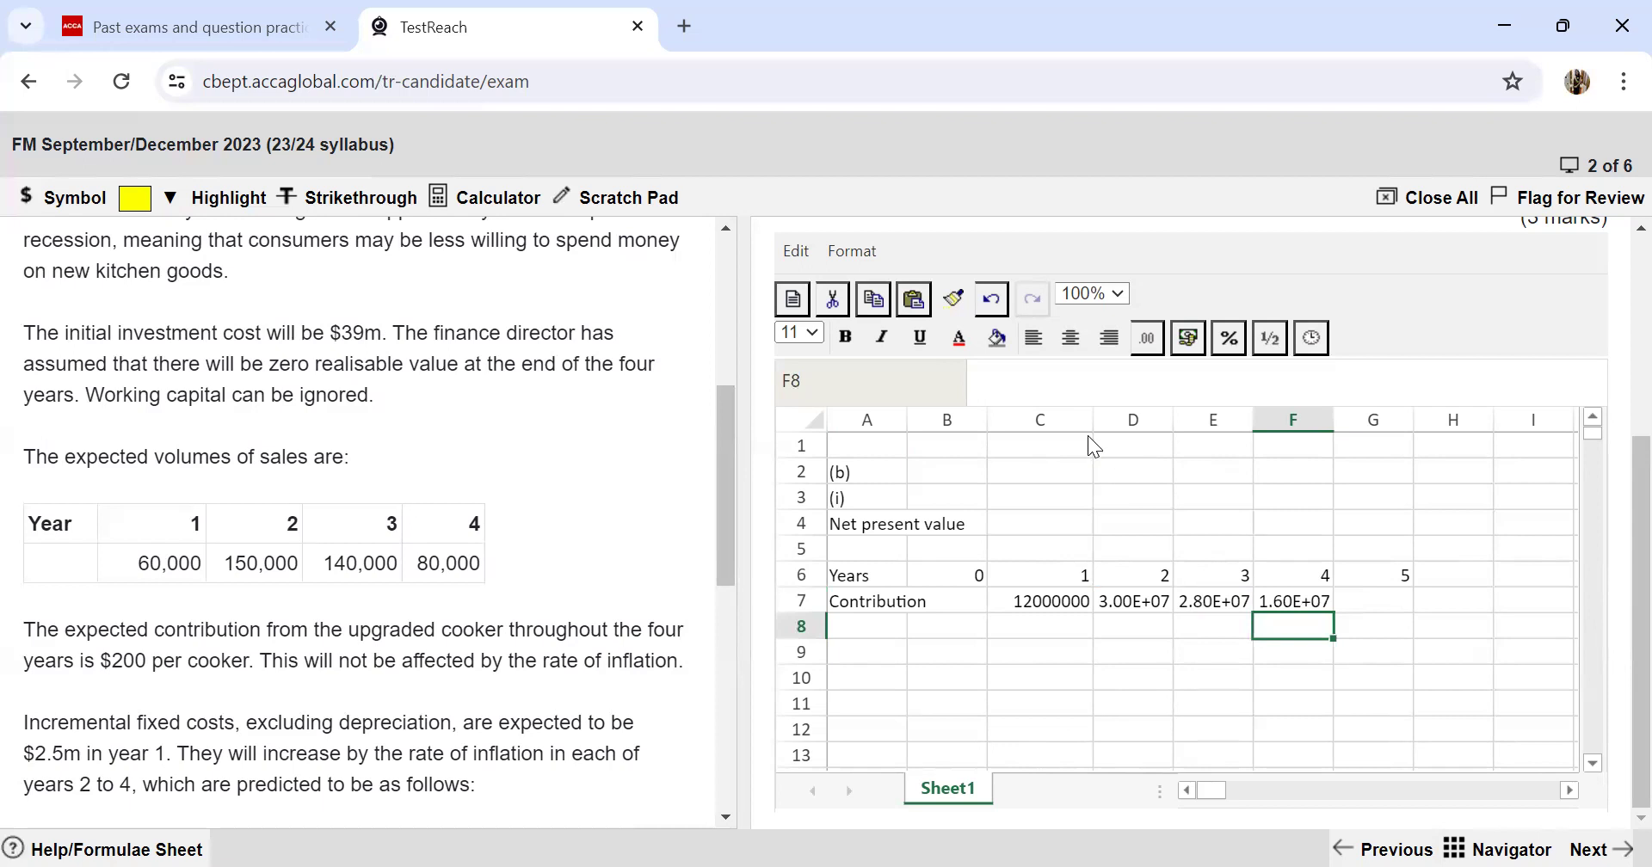
{"action": "left_click_drag", "start_coordinate": [1172, 414], "coordinate": [1402, 415]}
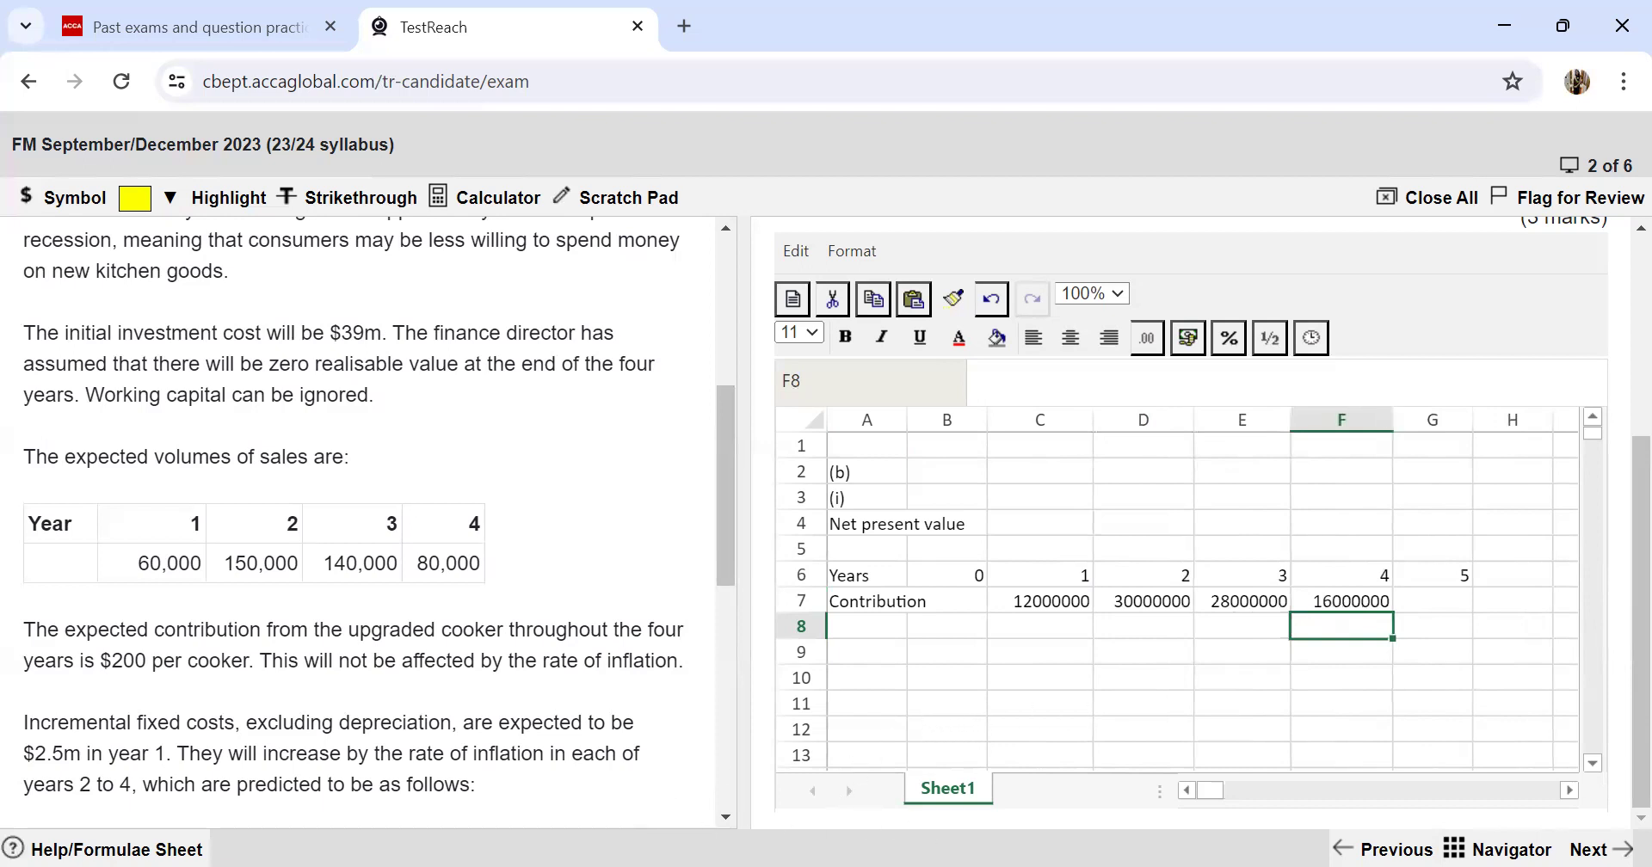
Step: Add a "Fixed costs" row in row 8 with the year 1 outflow =-2500000 in C8
{"action": "scroll", "coordinate": [459, 679], "scroll_direction": "down", "scroll_amount": 2}
{"action": "scroll", "coordinate": [465, 688], "scroll_direction": "down", "scroll_amount": 1}
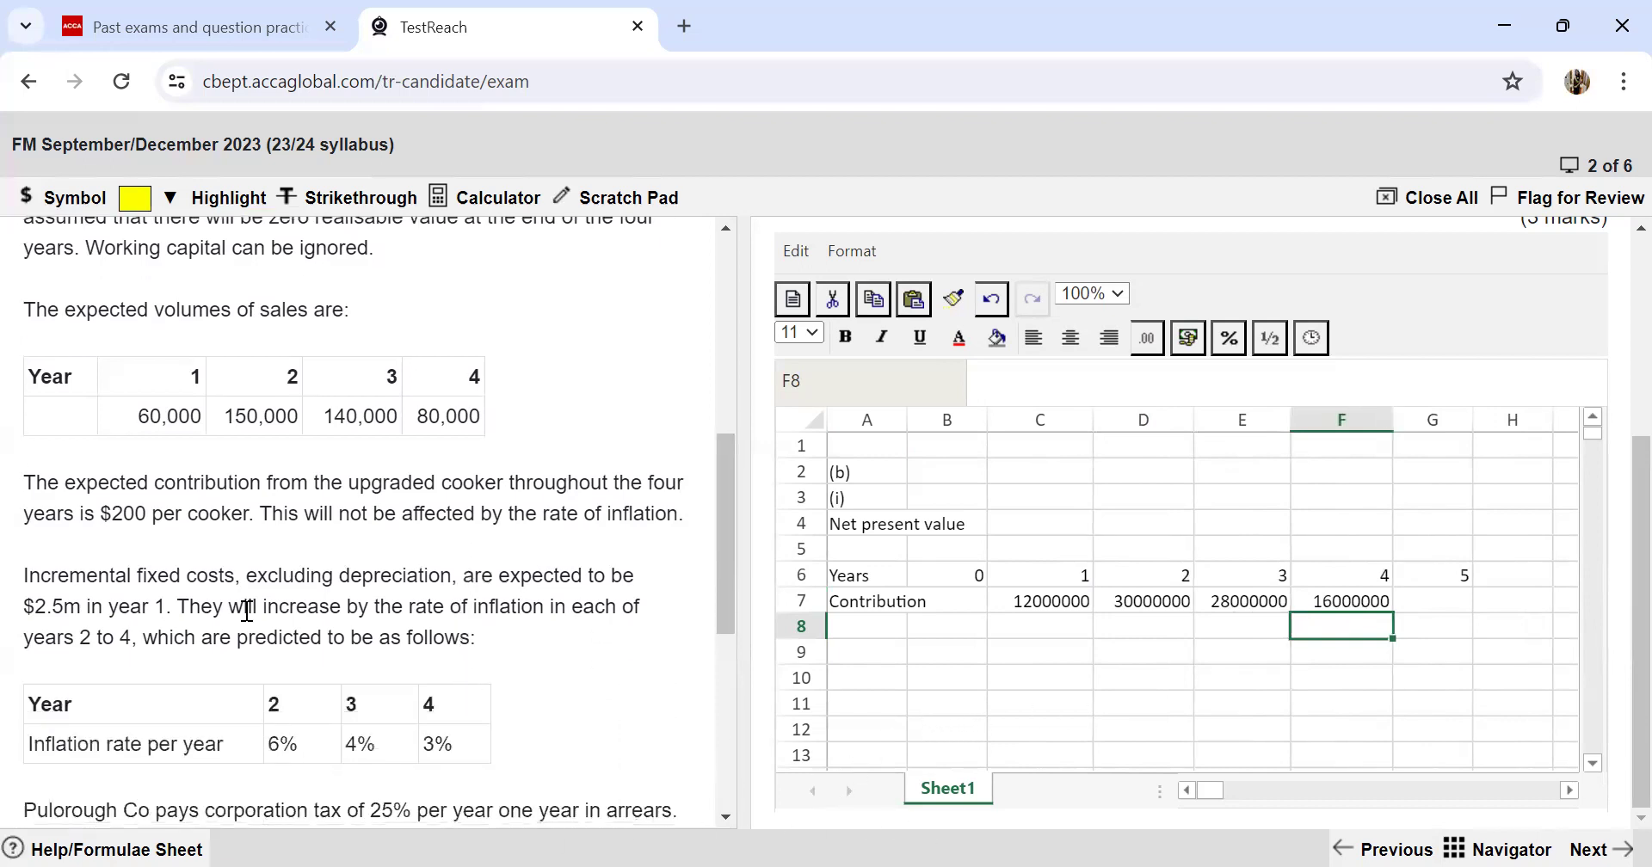
{"action": "left_click", "coordinate": [860, 633]}
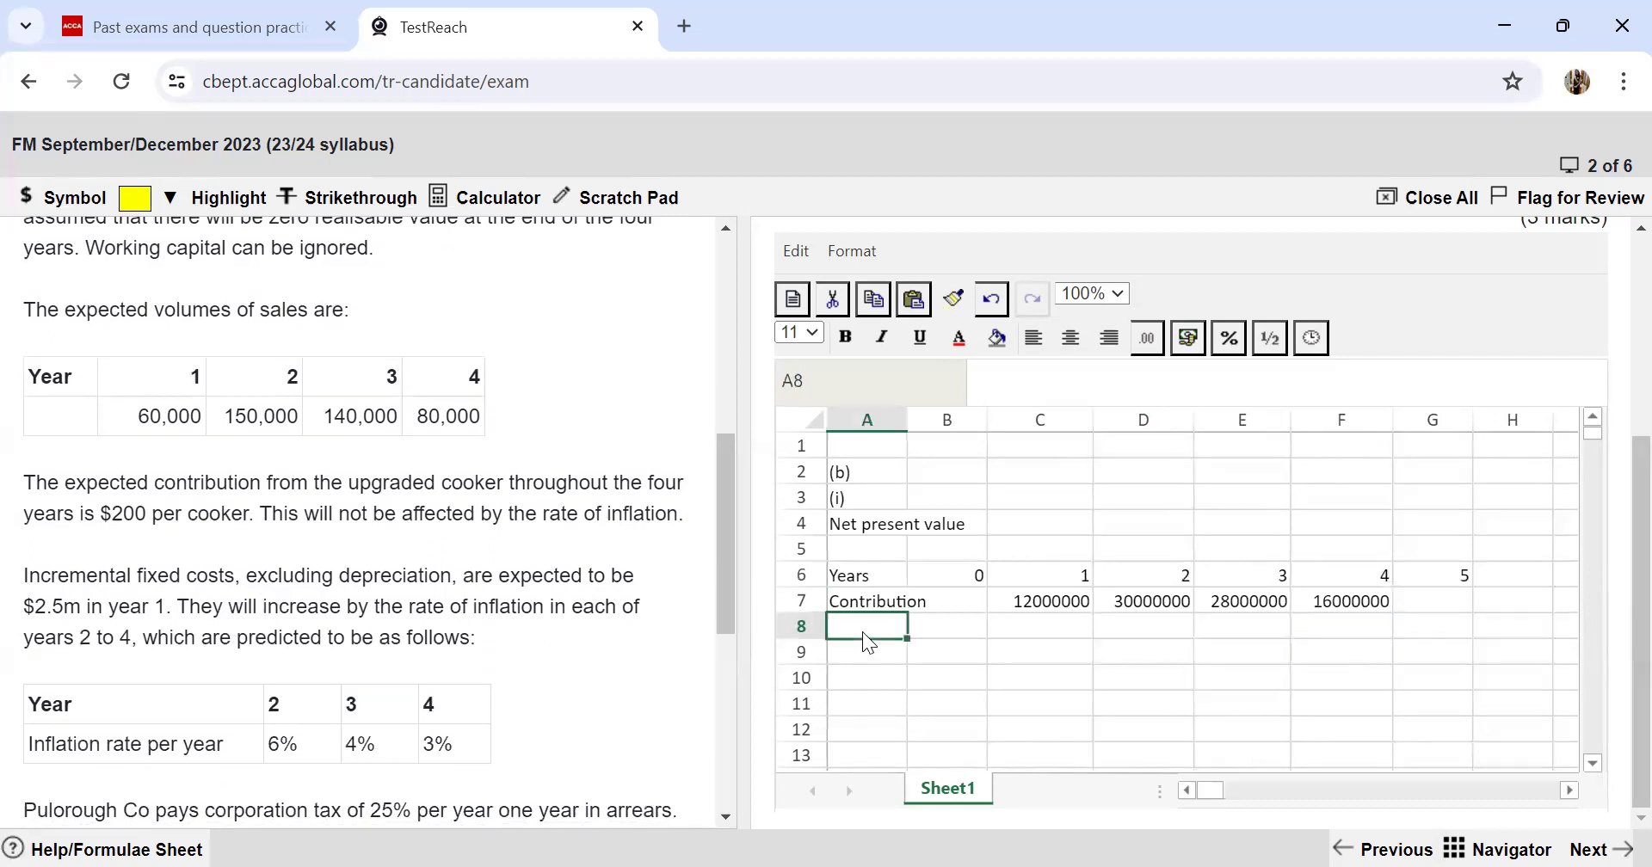
{"action": "type", "text": "Fixed co"}
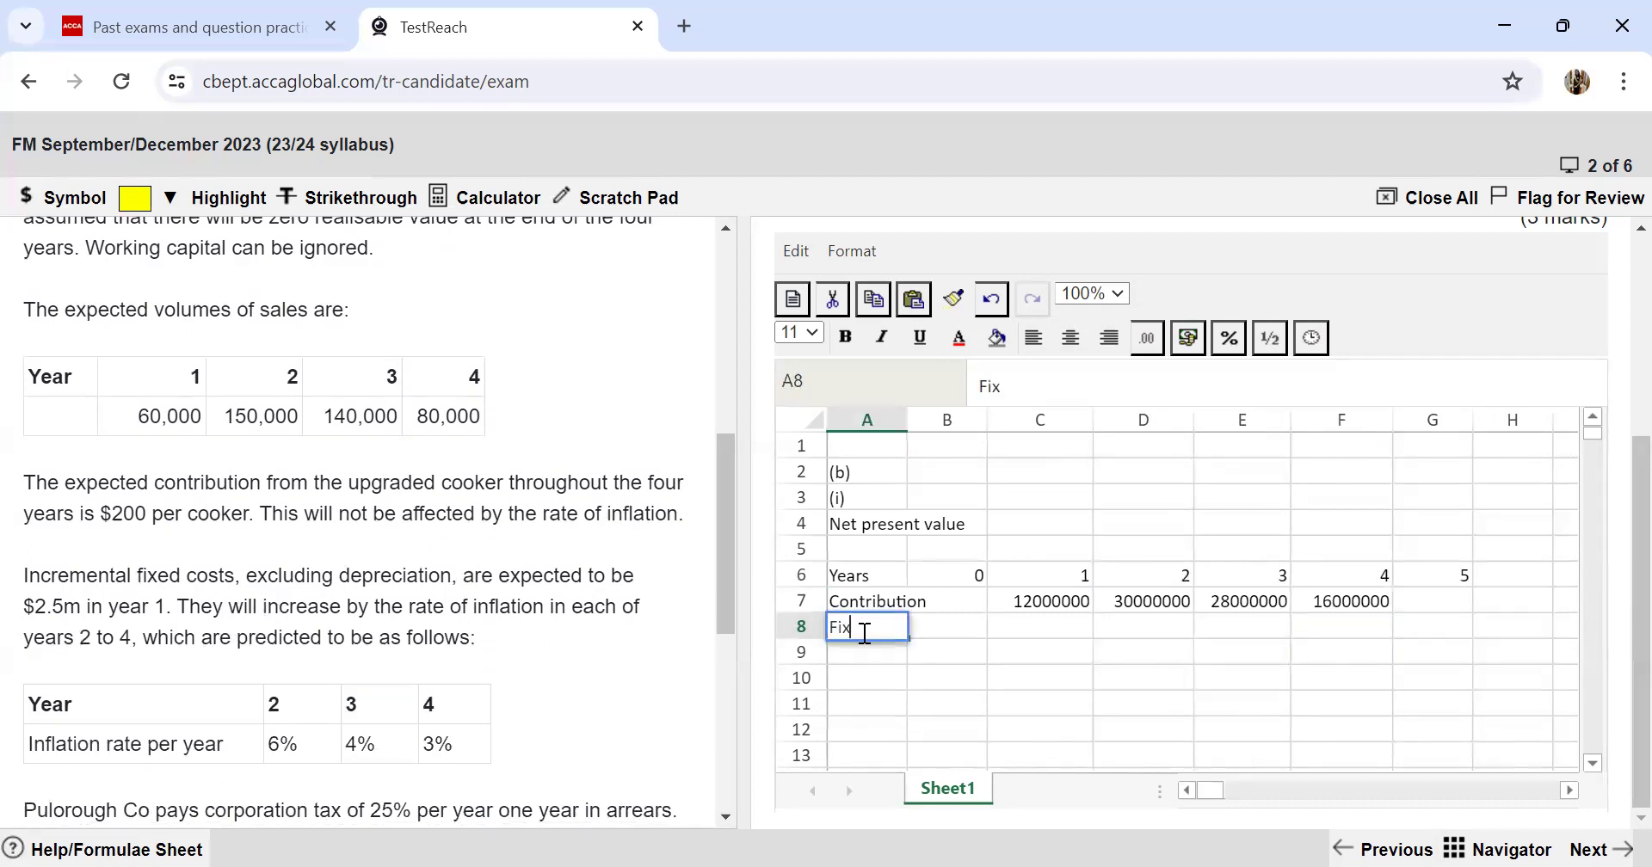
{"action": "type", "text": "d costd"}
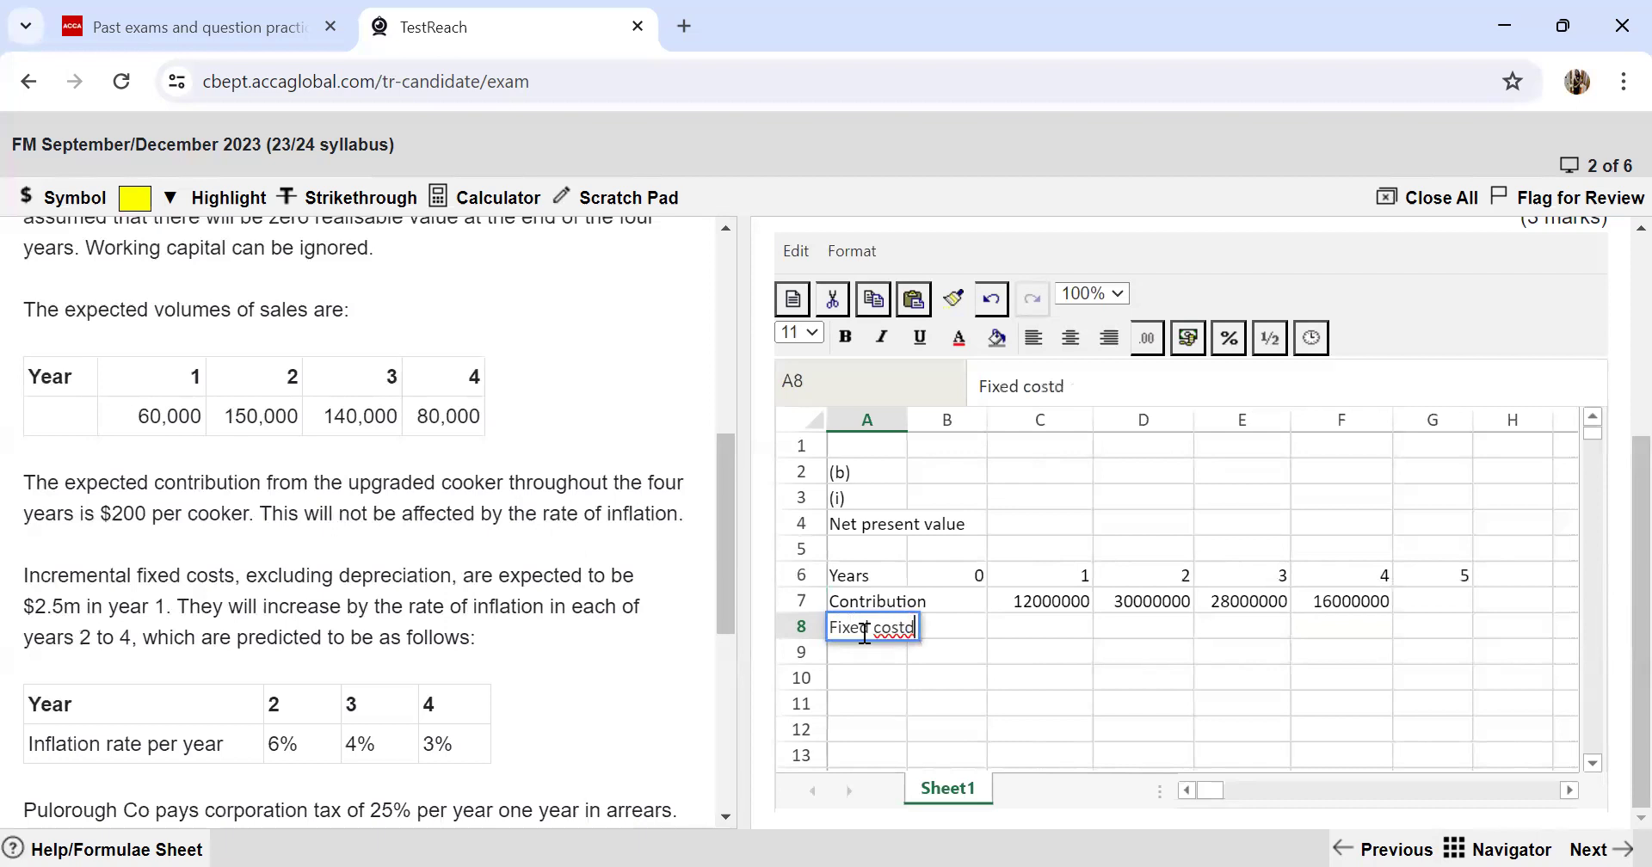
{"action": "key", "text": "BackSpace"}
{"action": "type", "text": "s"}
{"action": "key", "text": "BackSpace"}
{"action": "type", "text": "s"}
{"action": "key", "text": "Tab"}
{"action": "key", "text": "Tab"}
{"action": "type", "text": "="}
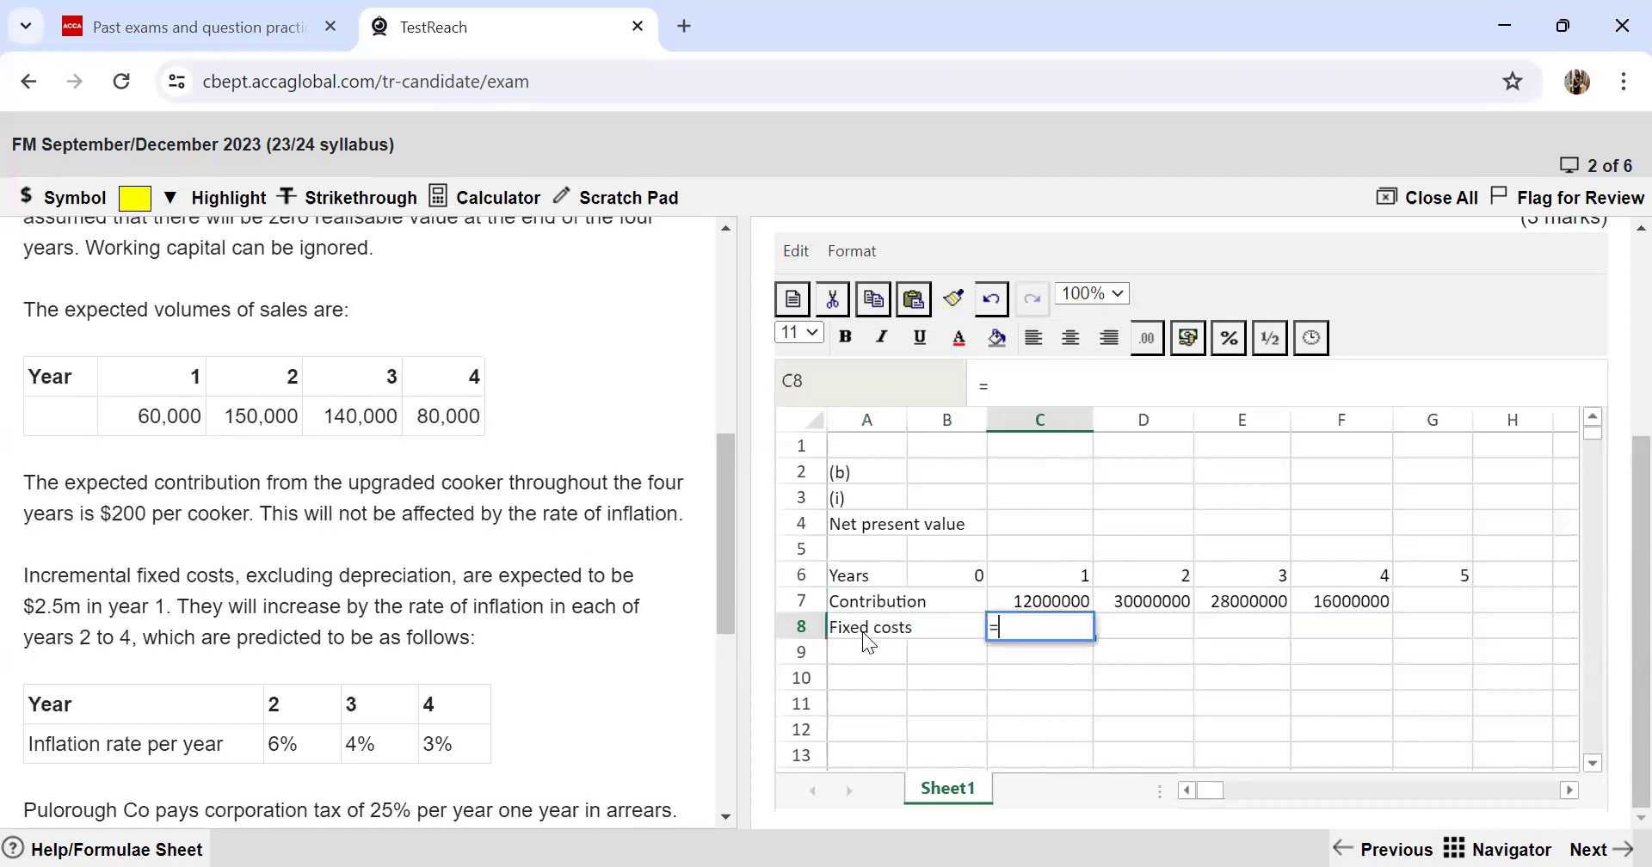
{"action": "type", "text": "-2500000"}
{"action": "key", "text": "Return"}
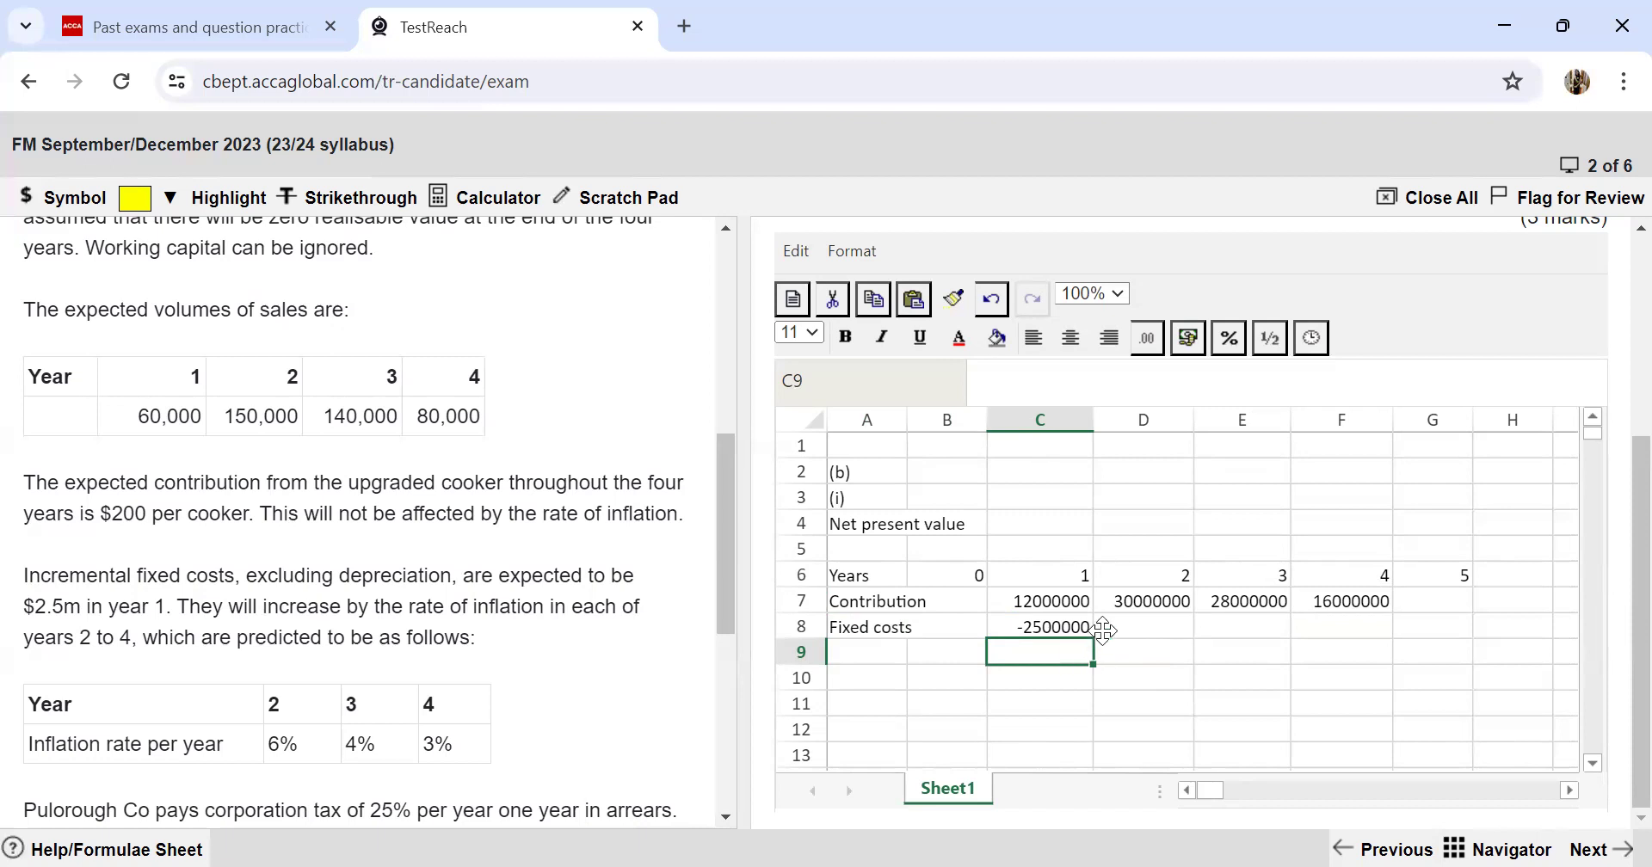
Step: Enter the year 2 fixed costs formula =C8*(1.06)^D6 in D8
{"action": "left_click", "coordinate": [1134, 635]}
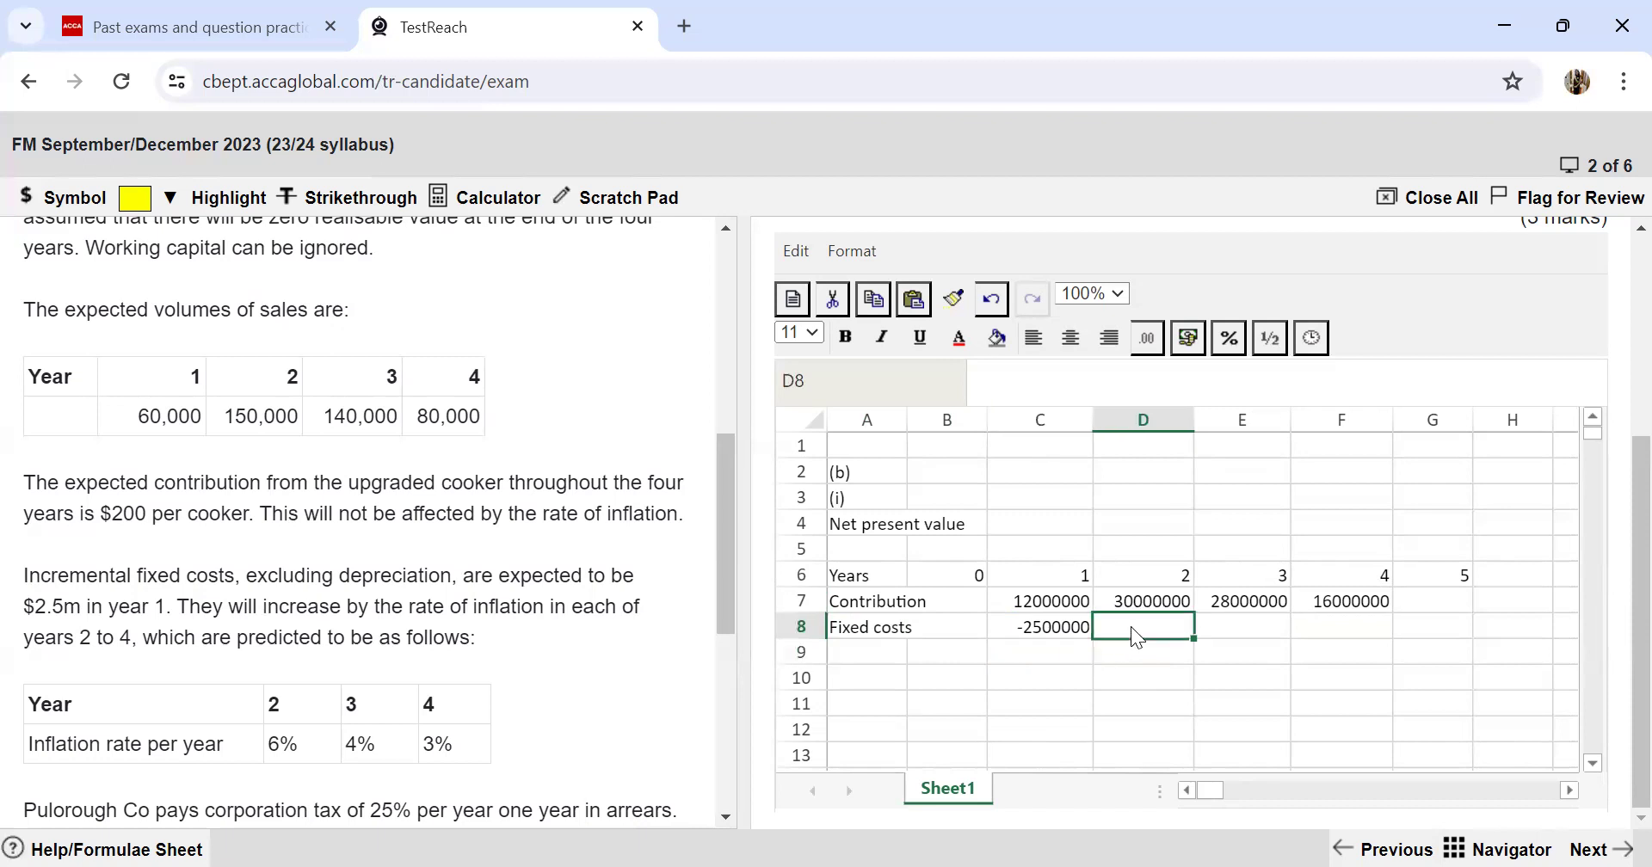
{"action": "type", "text": "="}
{"action": "key", "text": "Left"}
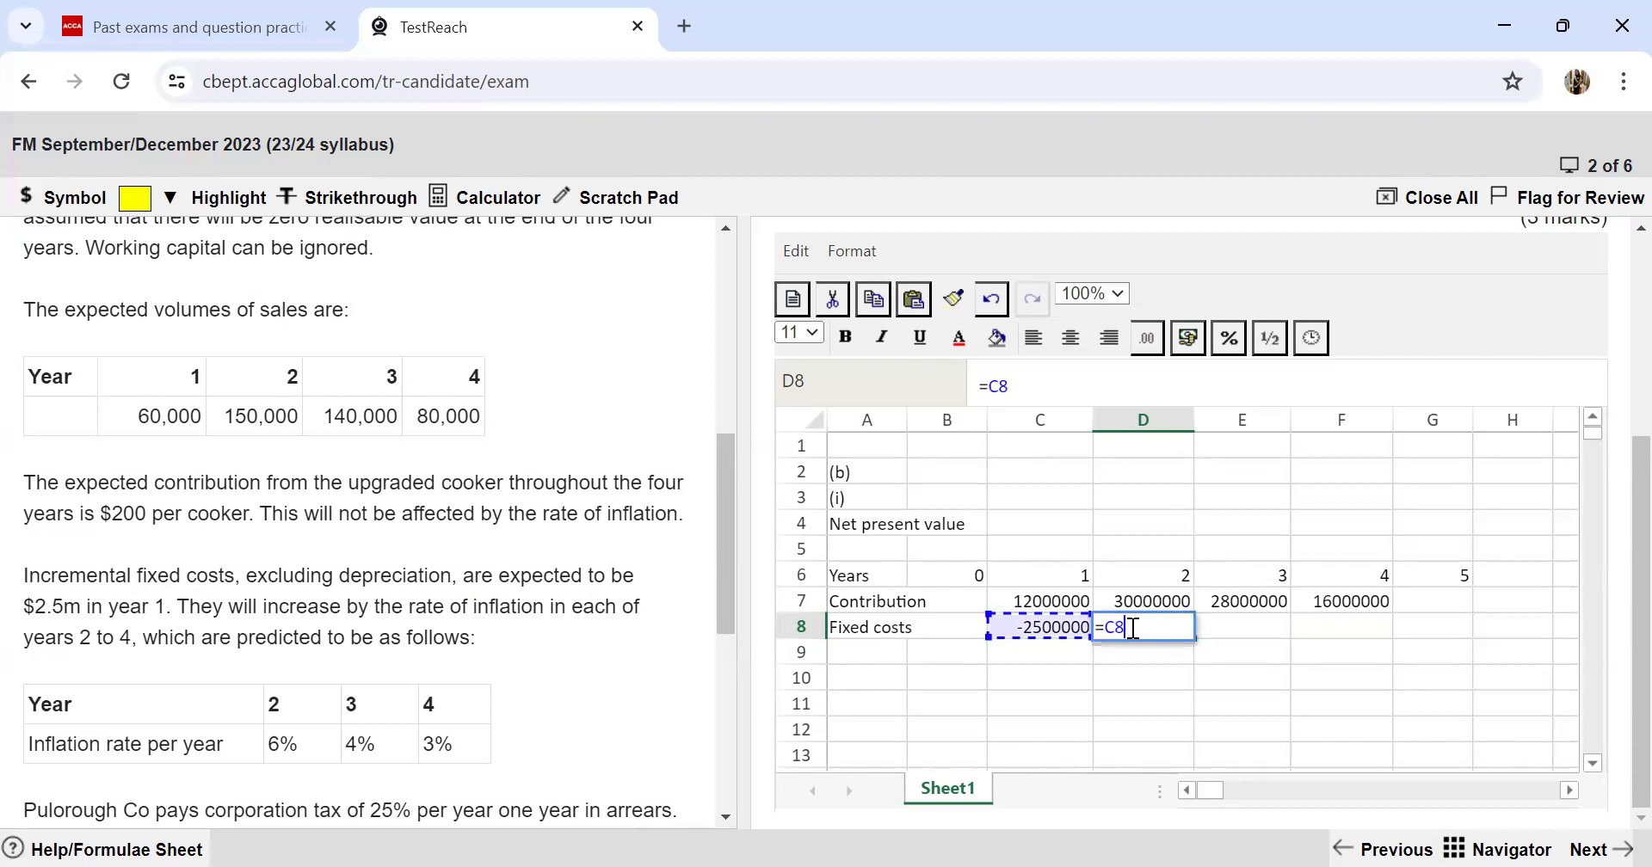
{"action": "type", "text": "*("}
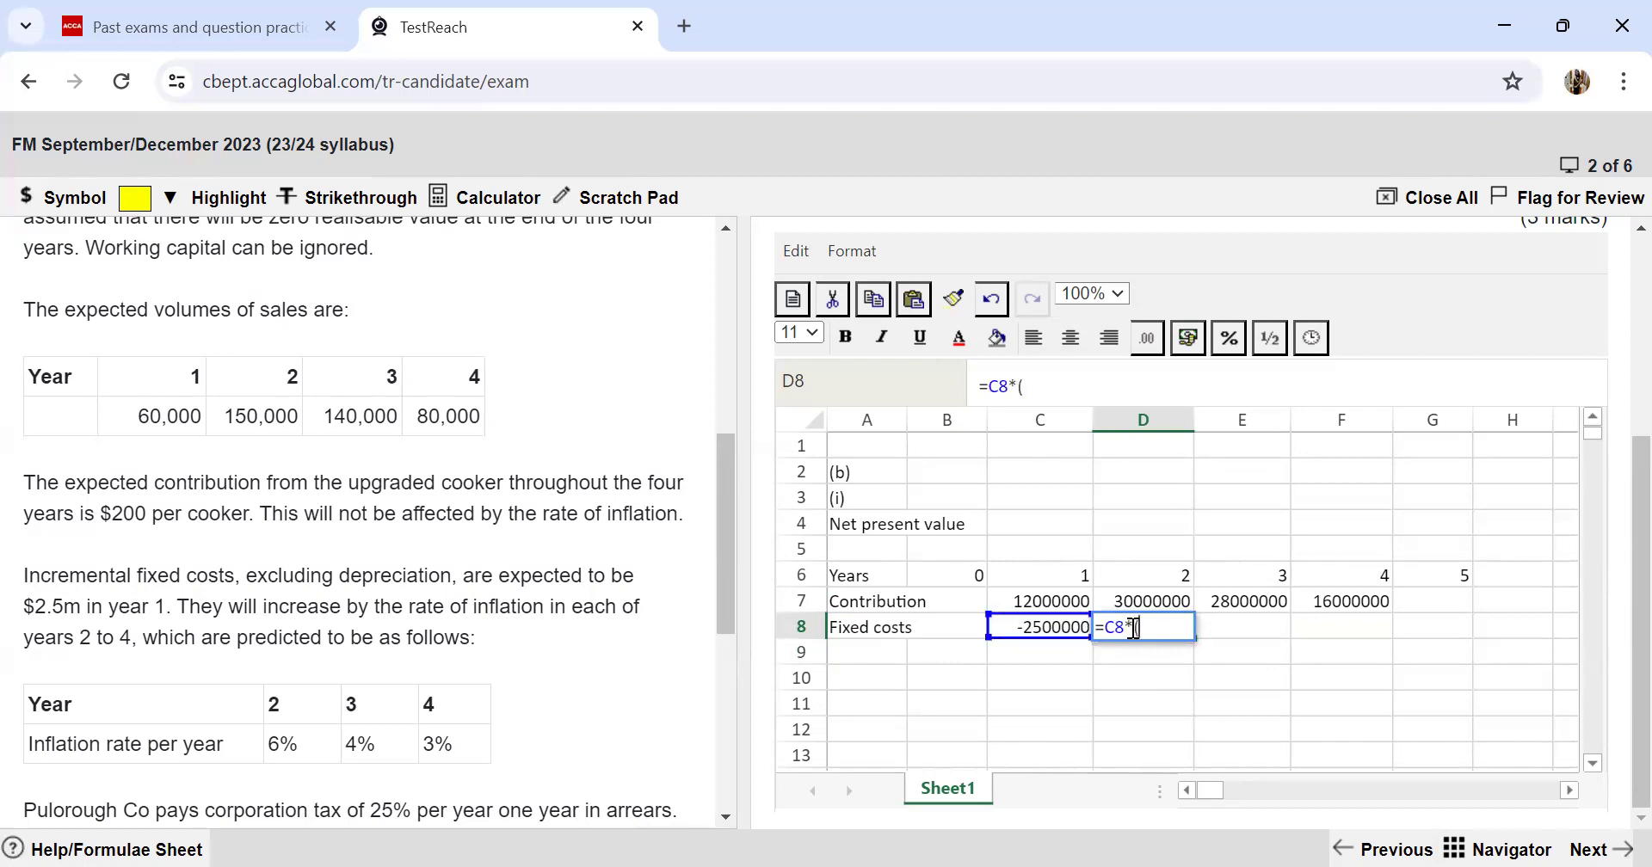
{"action": "type", "text": "1.06)^"}
{"action": "left_click", "coordinate": [1148, 580]}
{"action": "key", "text": "Return"}
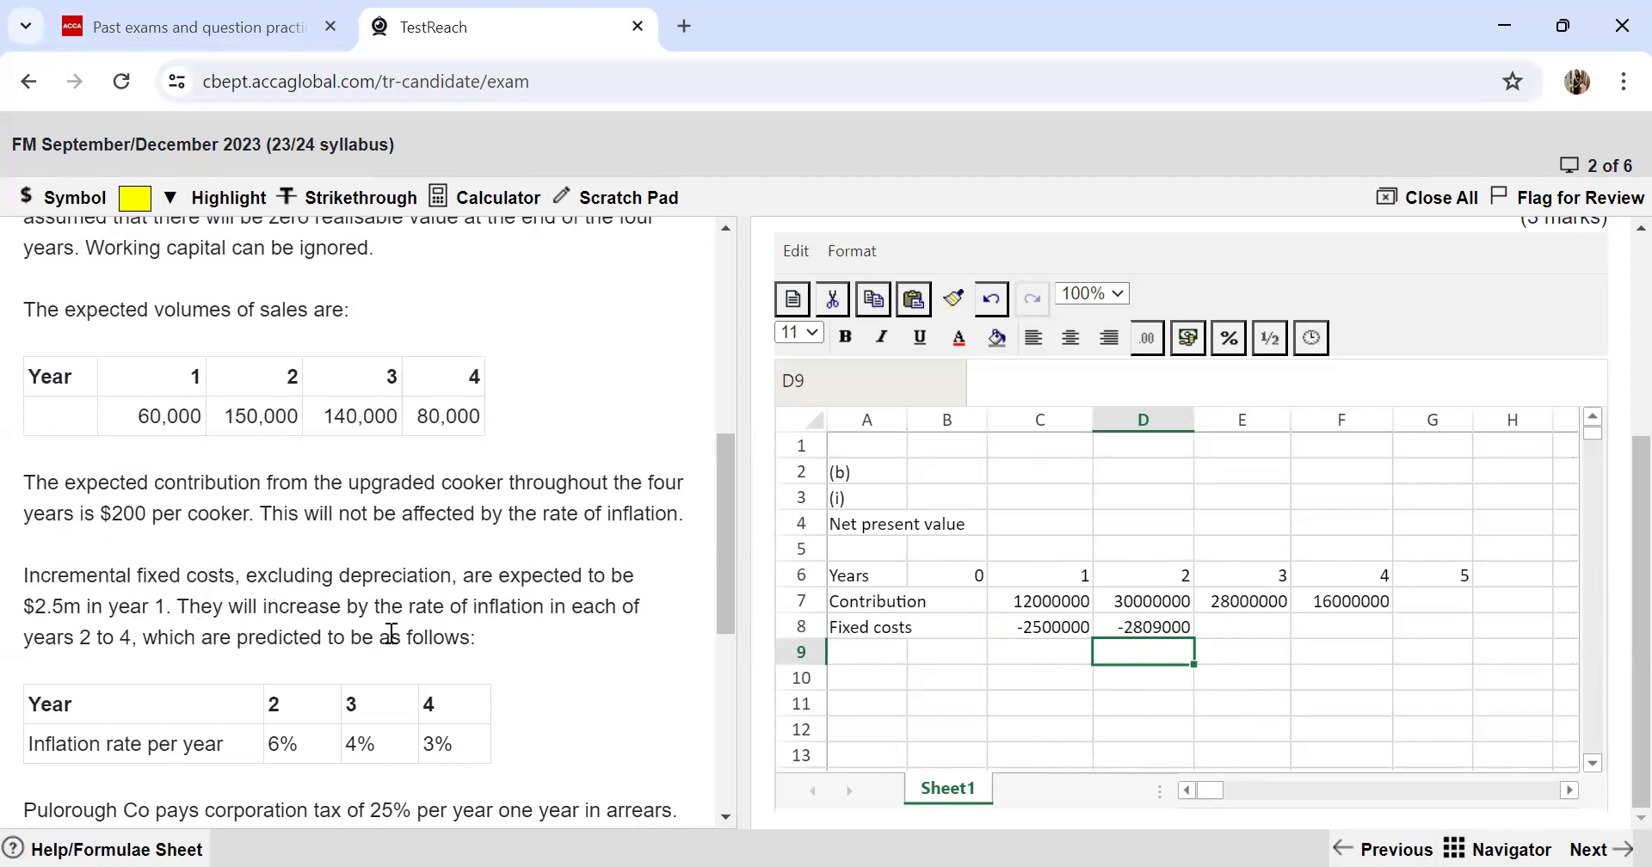
Step: Remove the exponent from the year 2 fixed costs formula in D8 so it reads =C8*(1.06)
{"action": "scroll", "coordinate": [496, 620], "scroll_direction": "down", "scroll_amount": 1}
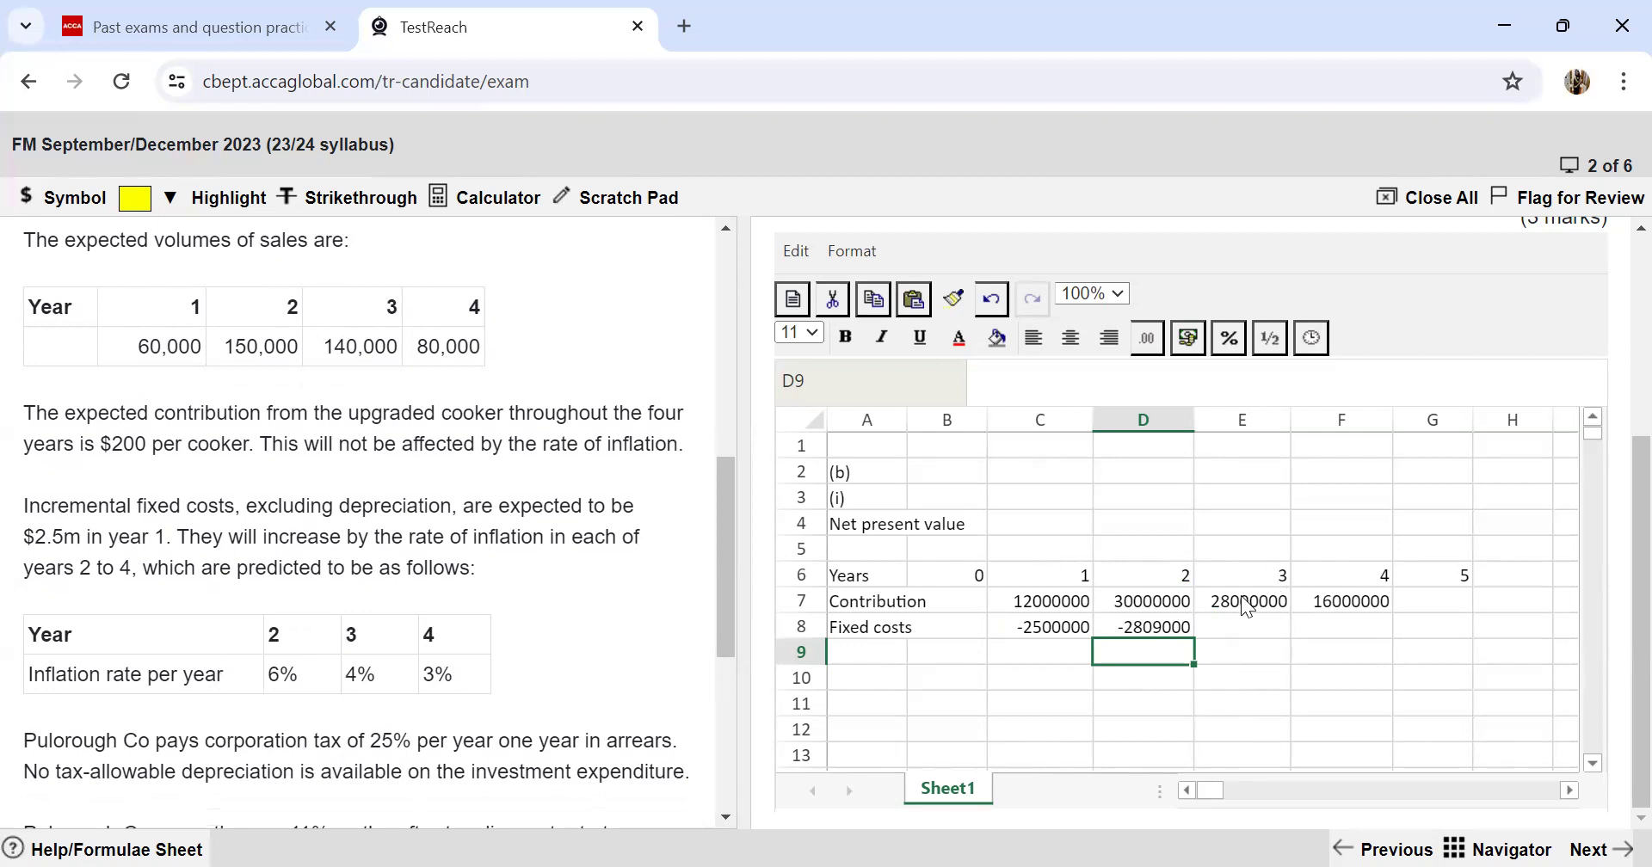
{"action": "left_click", "coordinate": [1170, 635]}
{"action": "left_click", "coordinate": [1213, 393]}
{"action": "key", "text": "BackSpace"}
{"action": "key", "text": "BackSpace"}
{"action": "key", "text": "BackSpace"}
{"action": "key", "text": "Return"}
Step: Enter the year 3 fixed costs formula =D8*(1.04) in E8
{"action": "left_click", "coordinate": [1217, 632]}
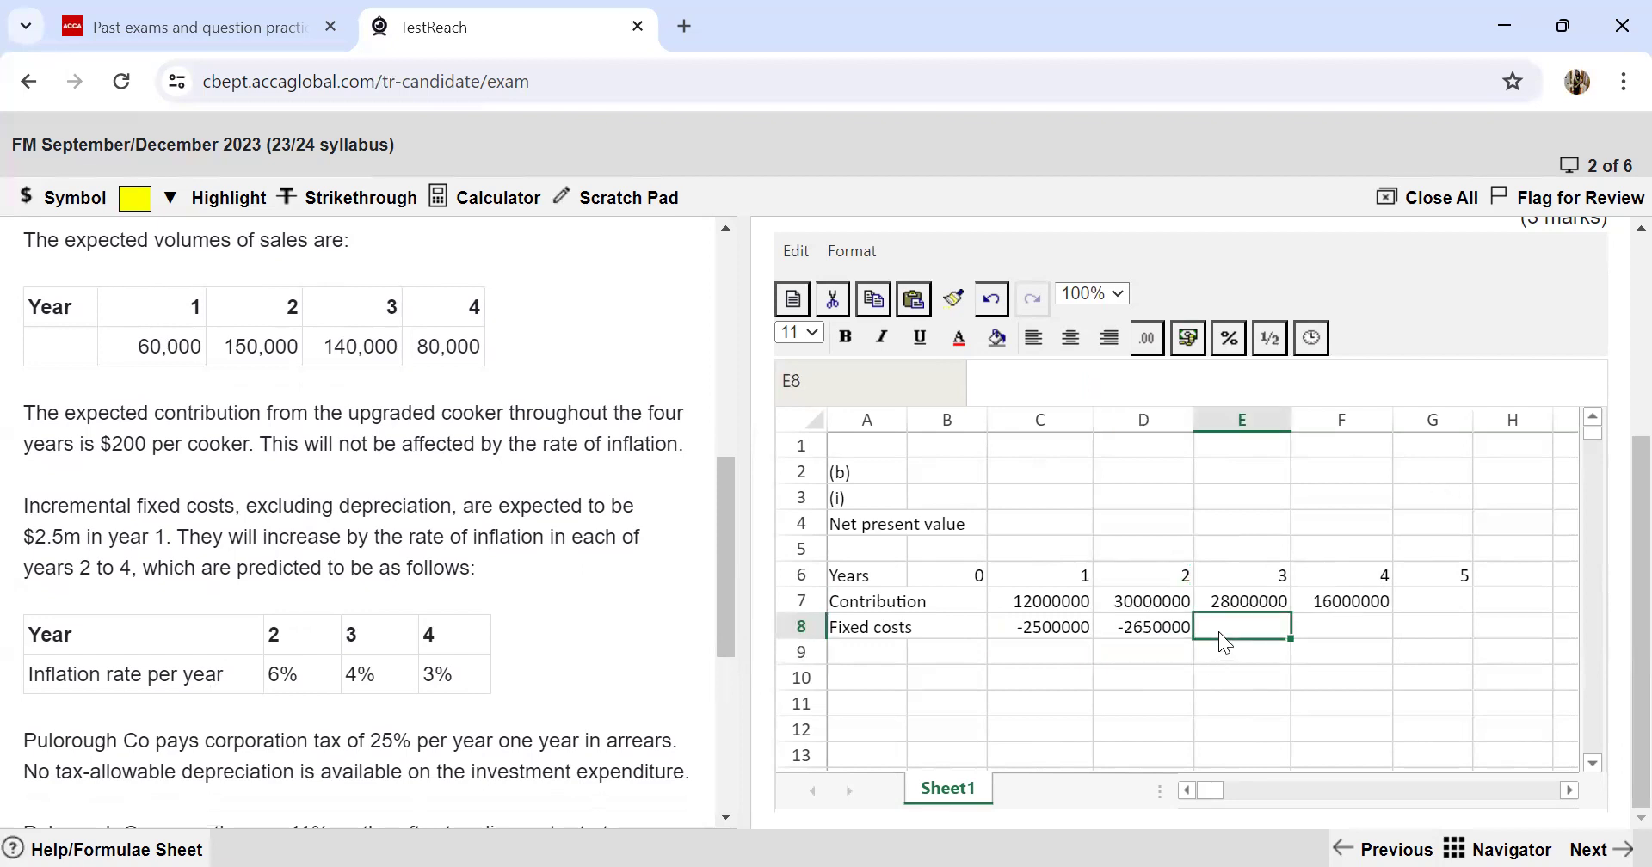
{"action": "type", "text": "="}
{"action": "key", "text": "Left"}
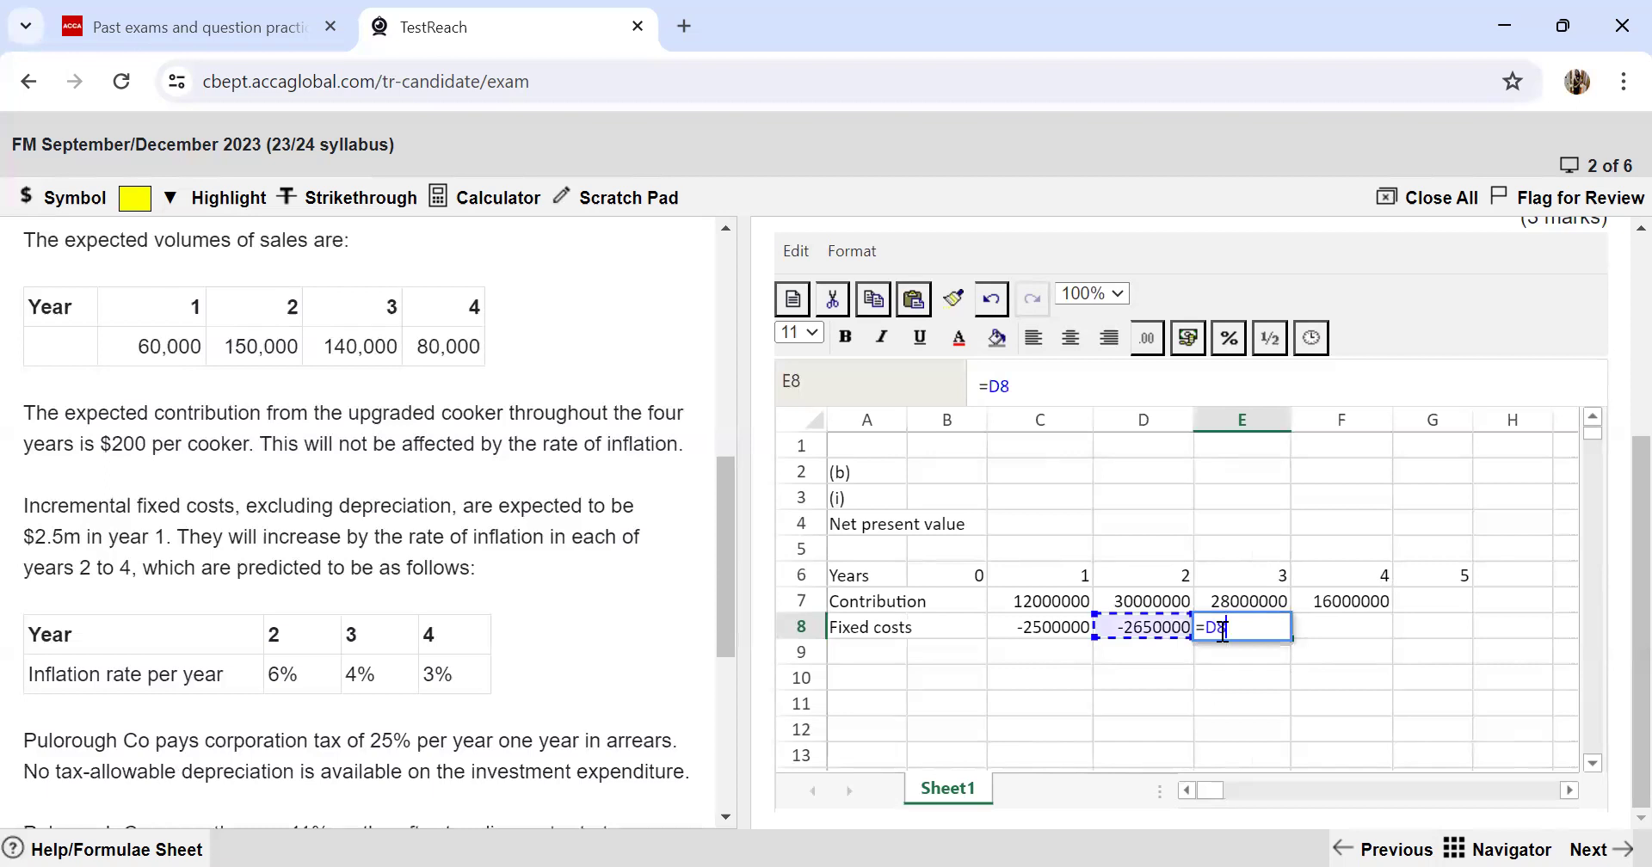
{"action": "type", "text": "*"}
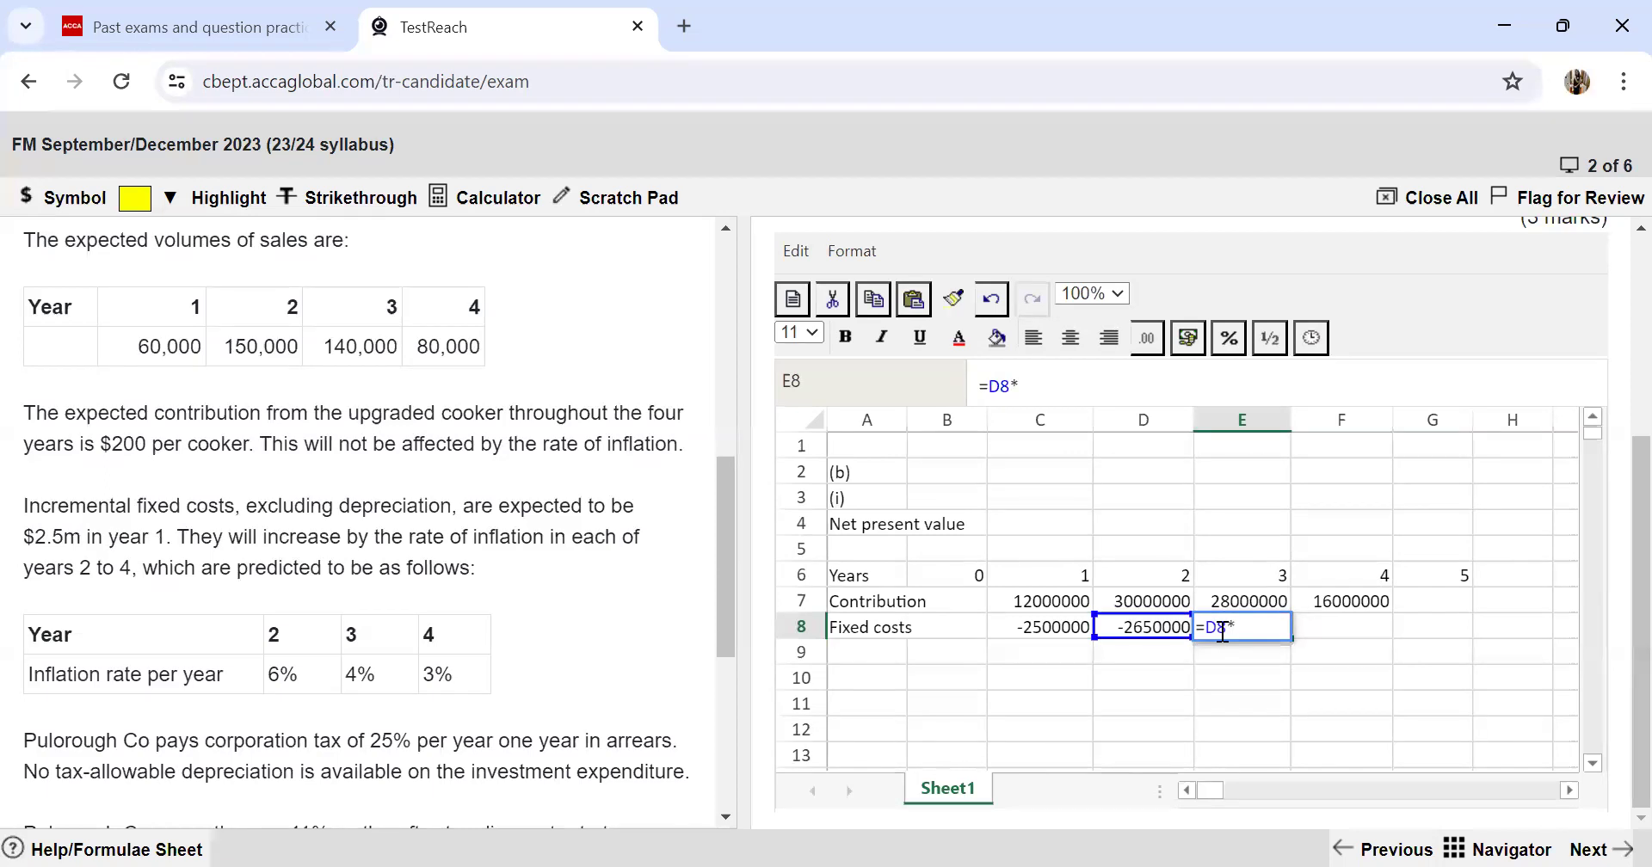
{"action": "type", "text": "(1.04)"}
{"action": "key", "text": "Return"}
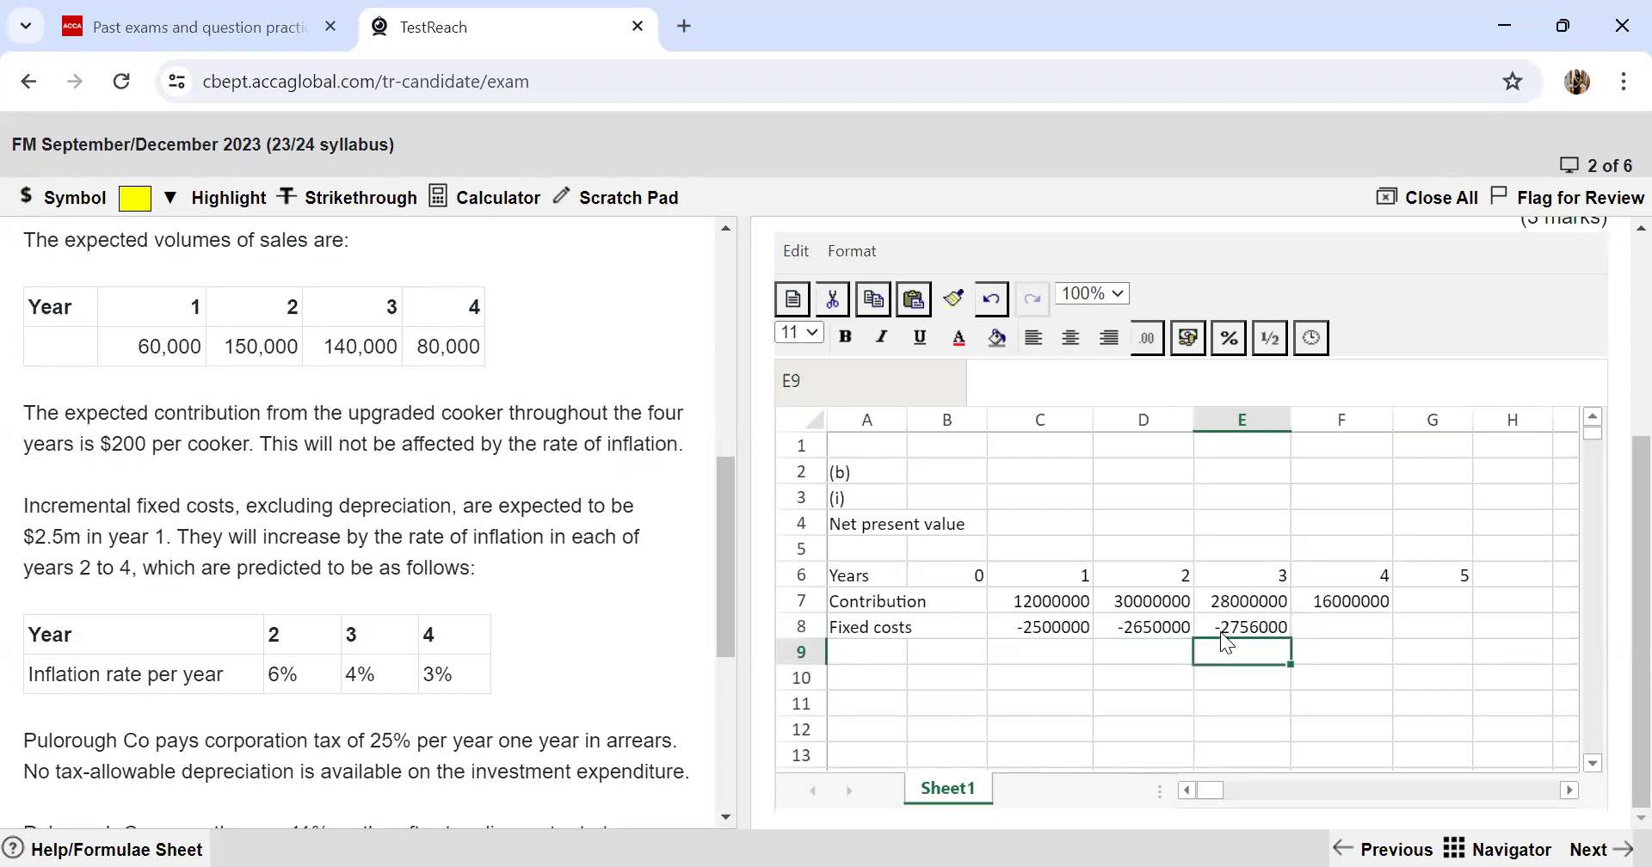
Step: Enter the year 4 fixed costs formula =E8*1.03 in F8
{"action": "left_click", "coordinate": [1325, 637]}
{"action": "type", "text": "="}
{"action": "key", "text": "Left"}
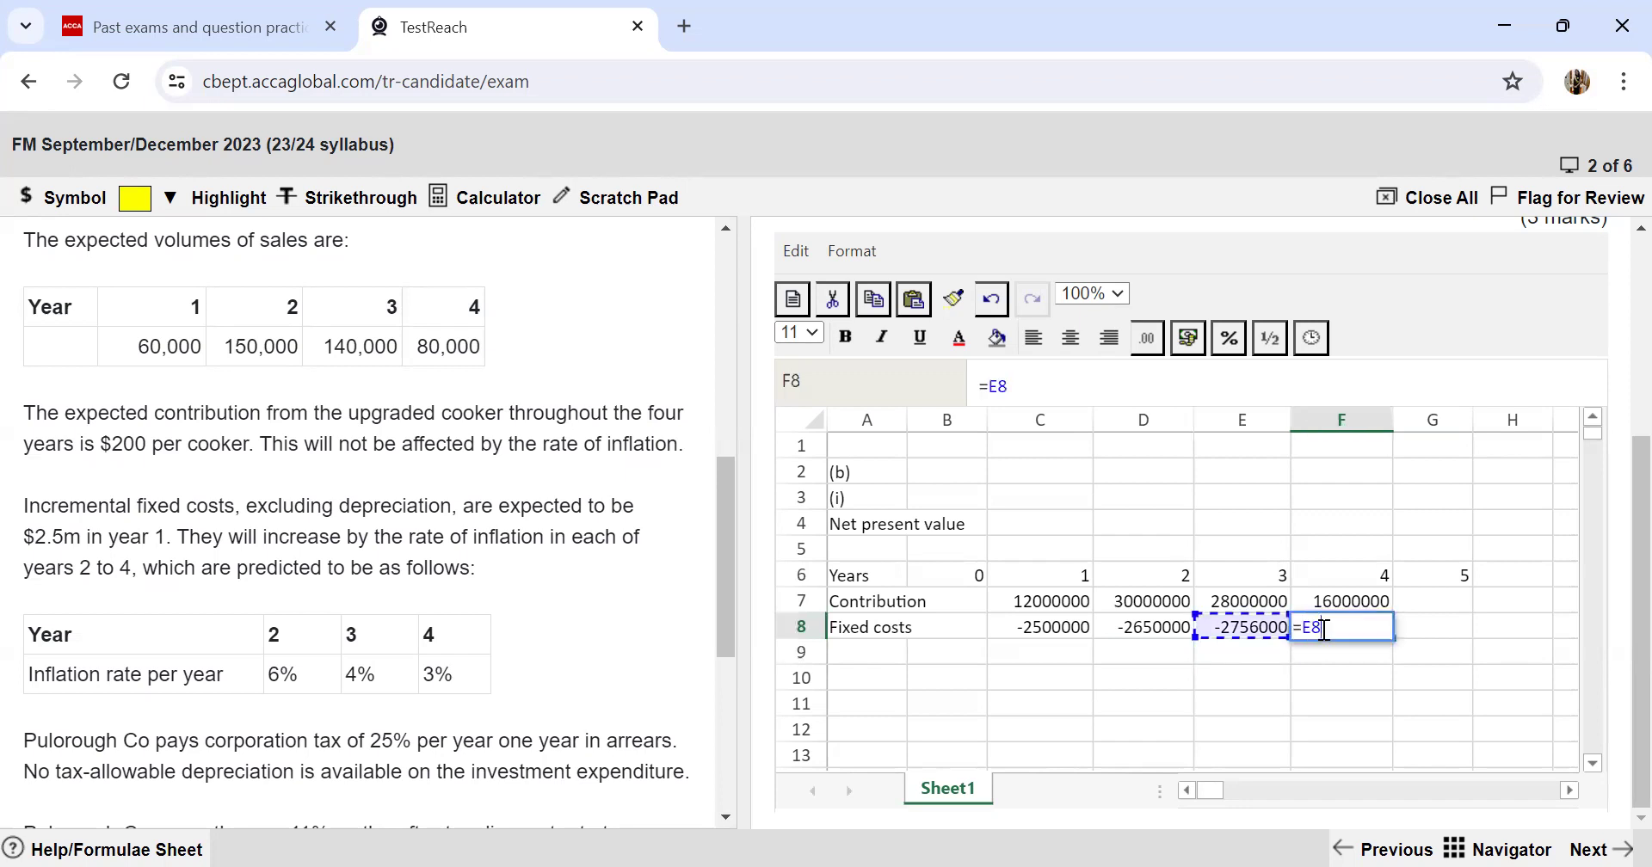
{"action": "type", "text": "*1."}
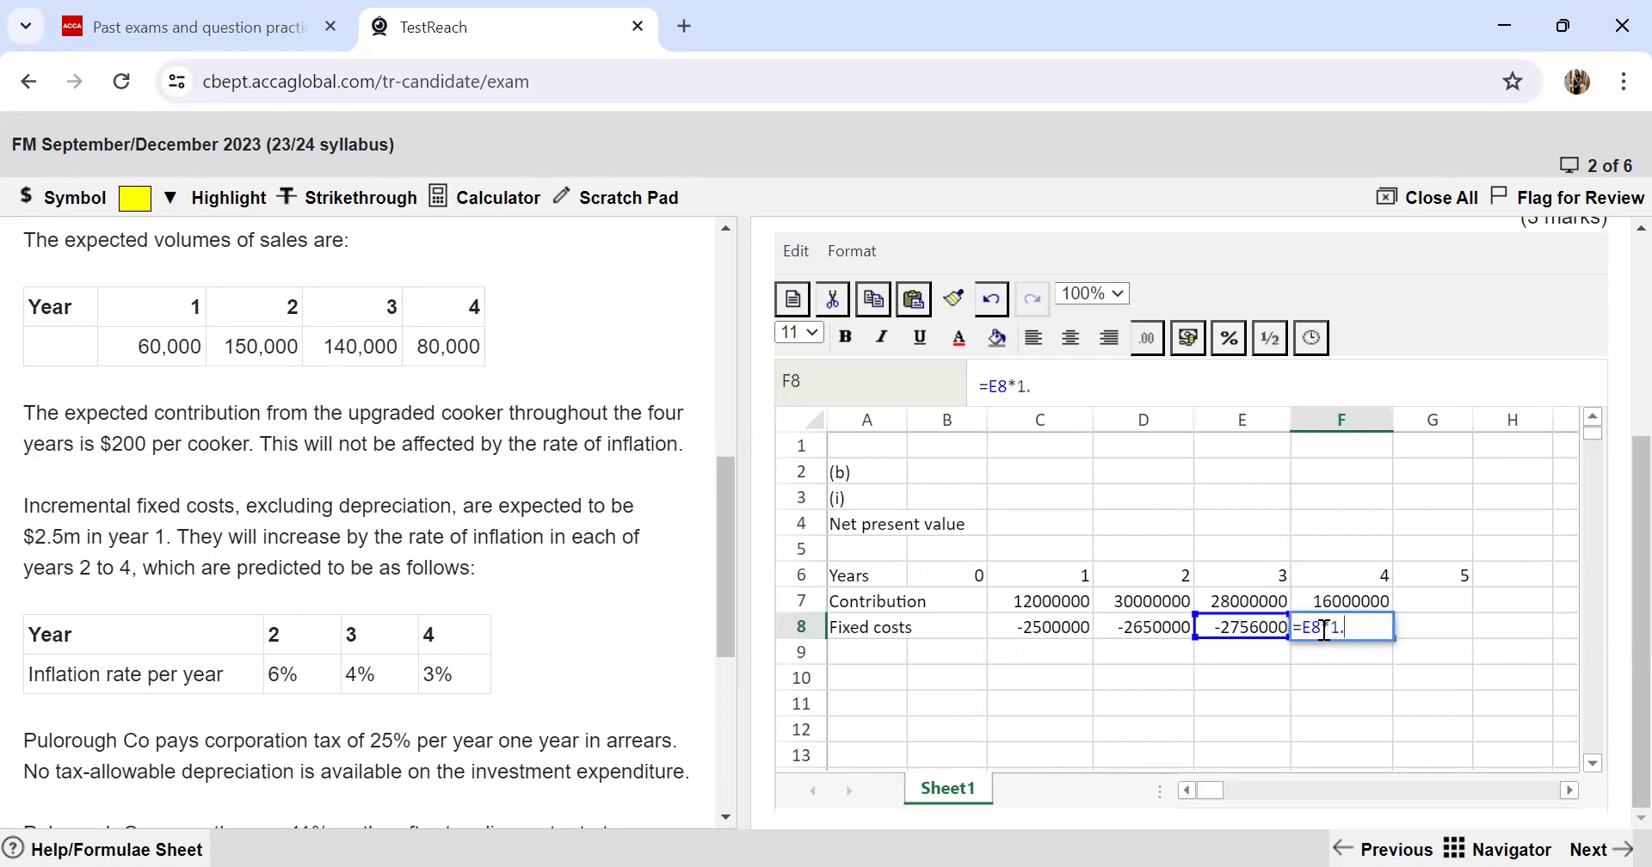
{"action": "type", "text": "03"}
{"action": "key", "text": "Return"}
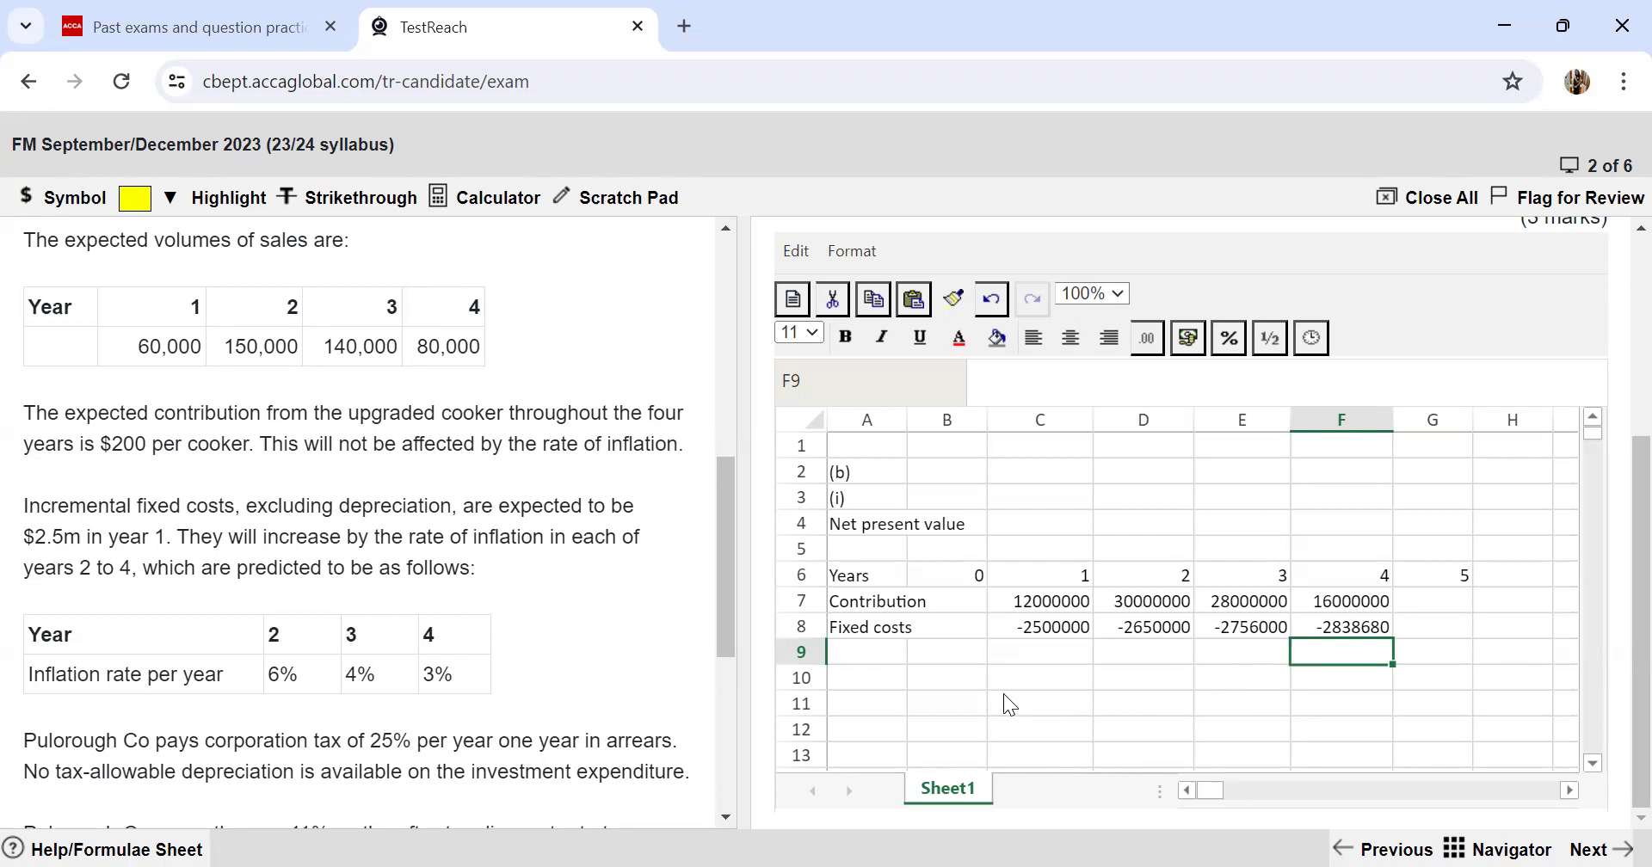
Step: Label row 9 "Operating cfs before tax" in A9
{"action": "left_click", "coordinate": [861, 656]}
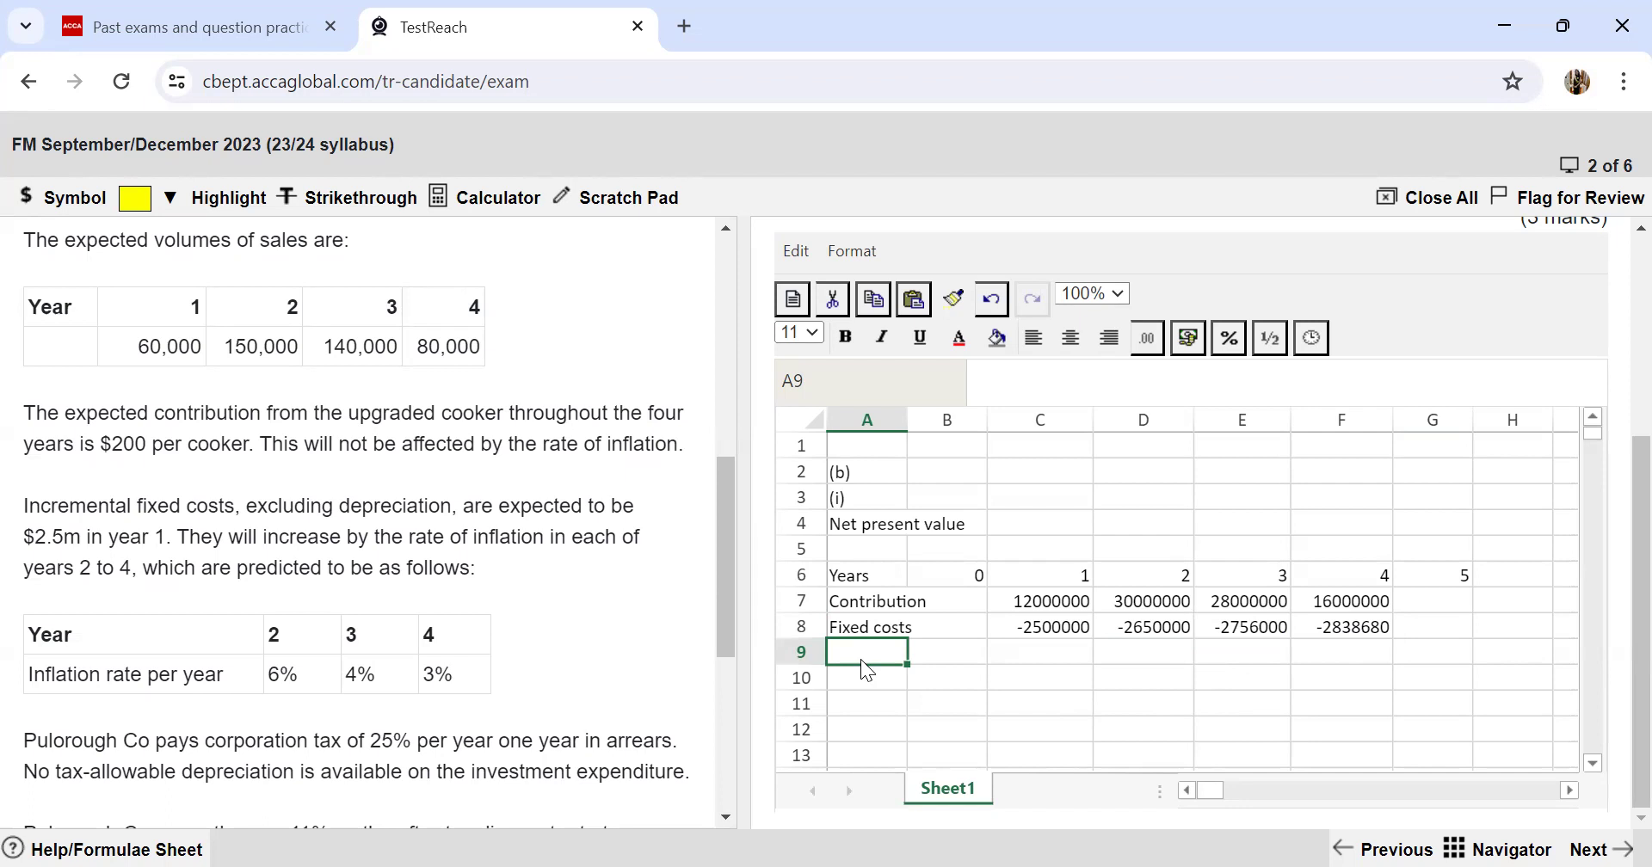
{"action": "type", "text": "Ope"}
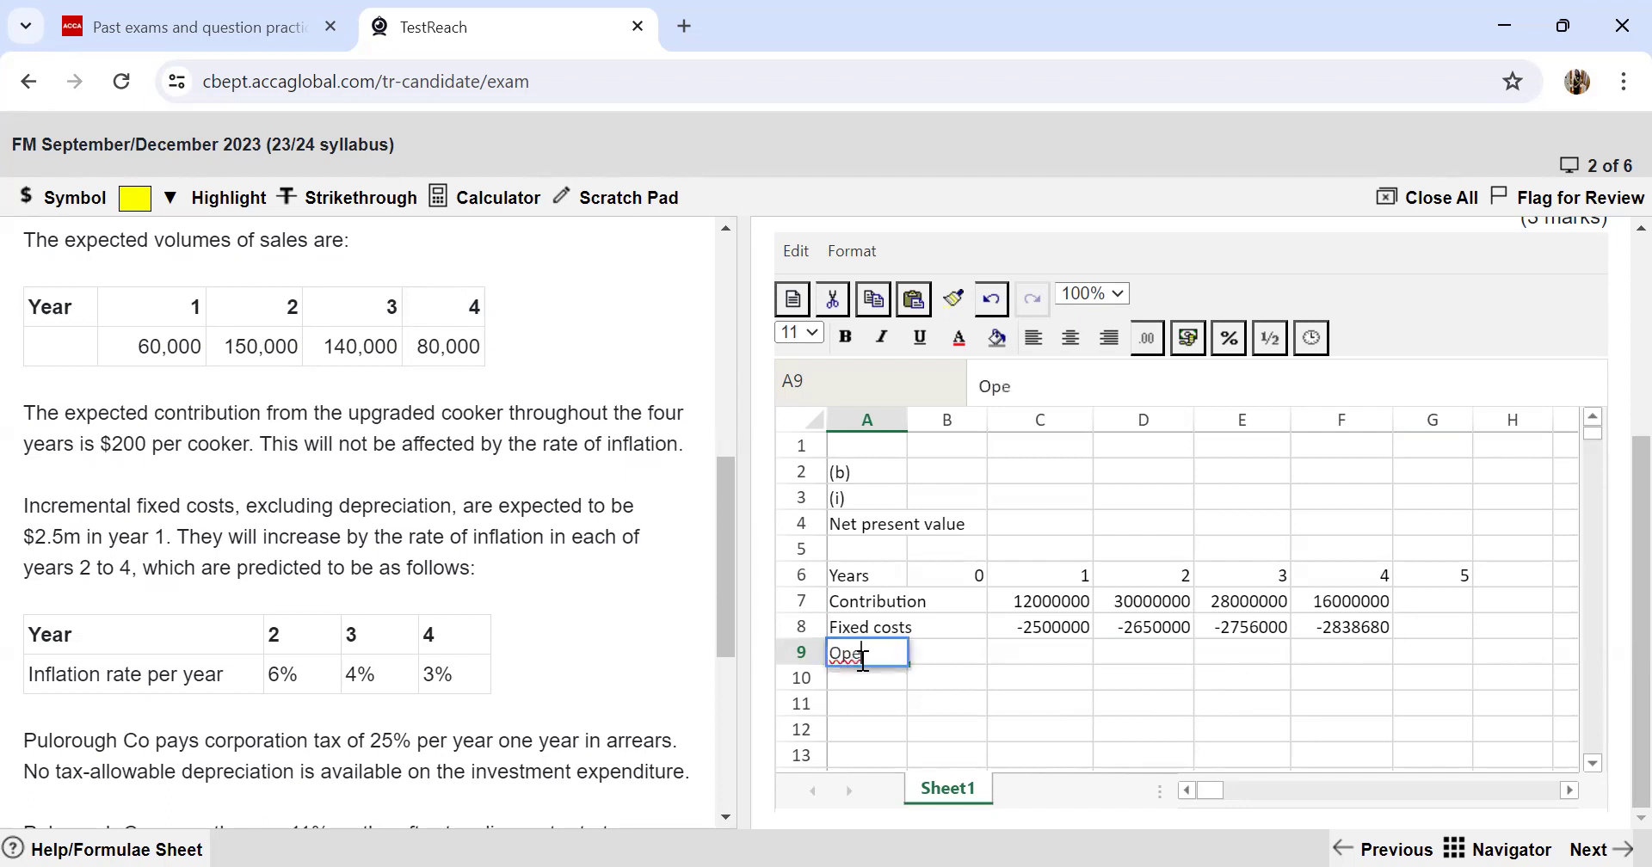
{"action": "type", "text": "rating "}
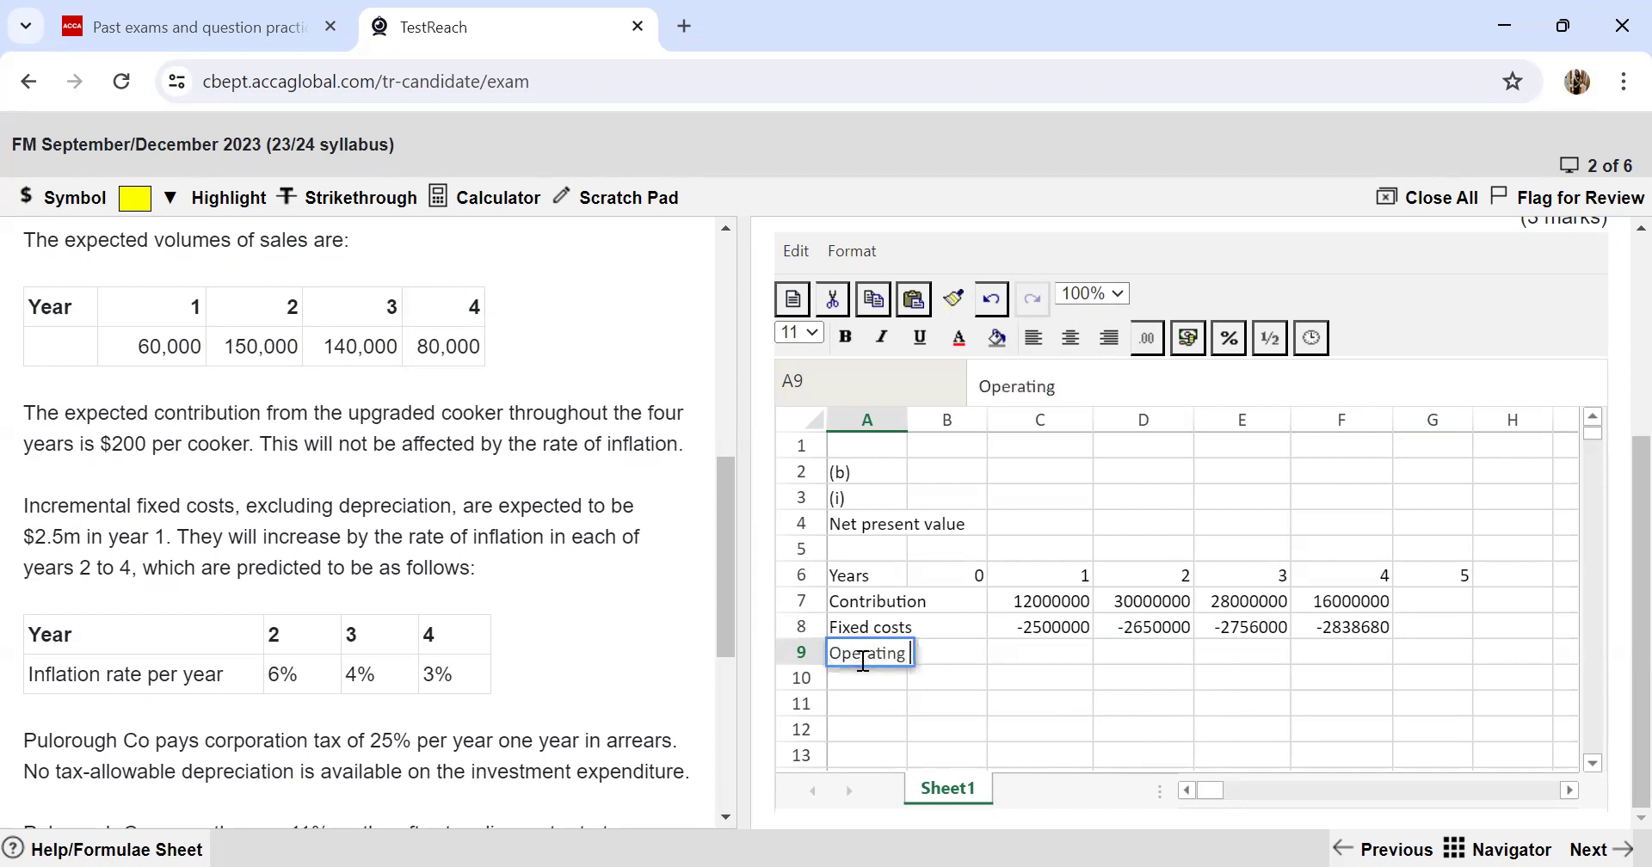
{"action": "type", "text": "cfs before tax"}
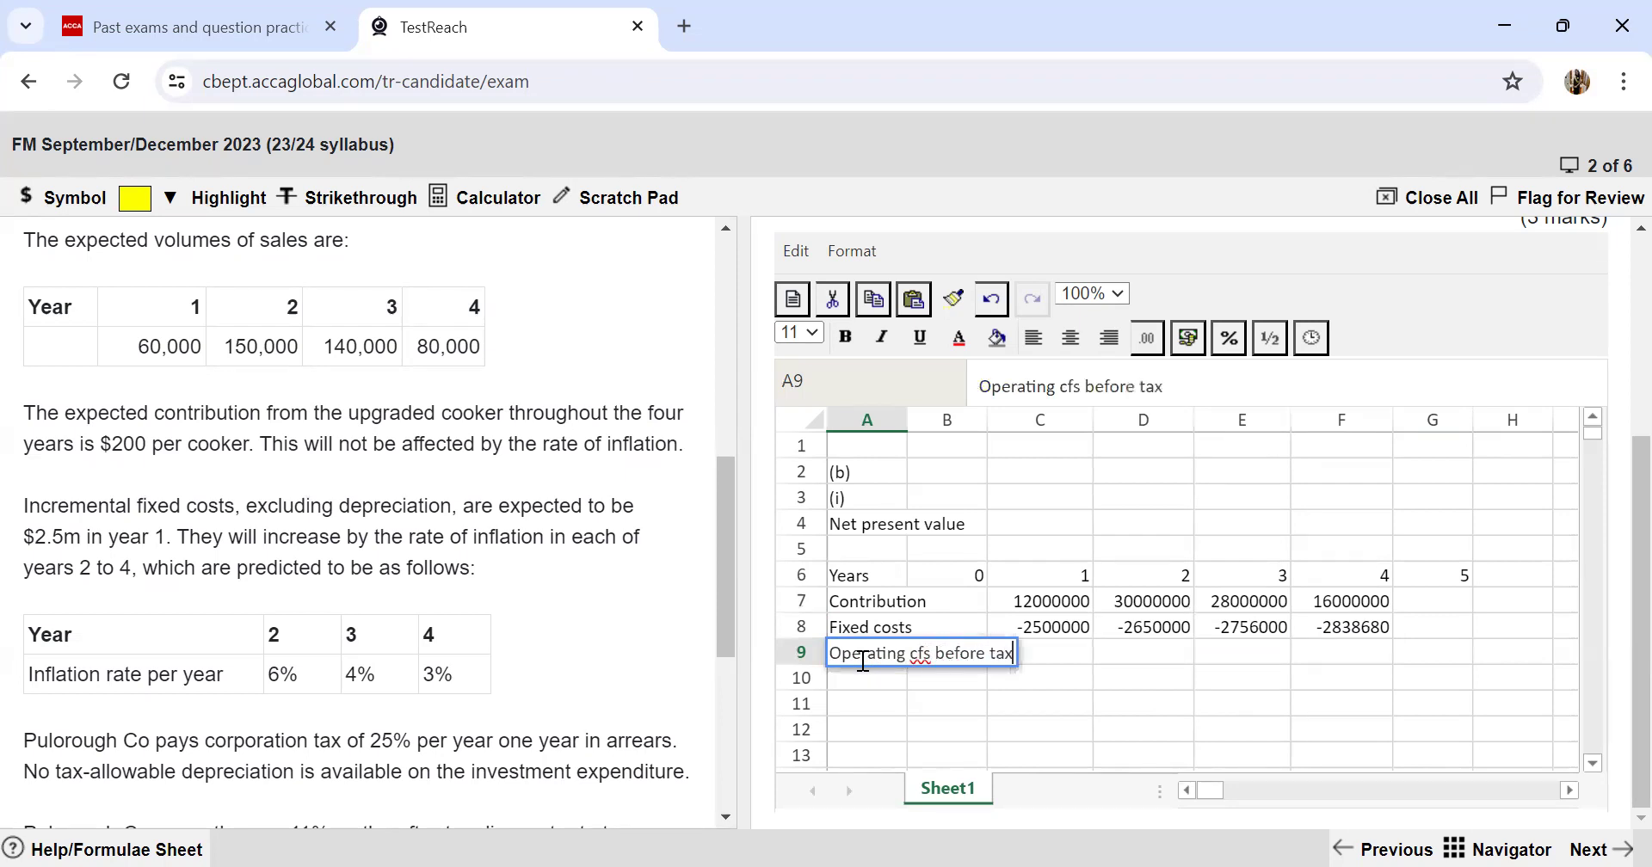
Step: Calculate the year 1 operating cash flow with =C7+C8 in C9 and fill the formula across to F9
{"action": "key", "text": "Tab"}
{"action": "key", "text": "Tab"}
{"action": "type", "text": "="}
{"action": "key", "text": "Up"}
{"action": "key", "text": "Up"}
{"action": "type", "text": "+"}
{"action": "key", "text": "Up"}
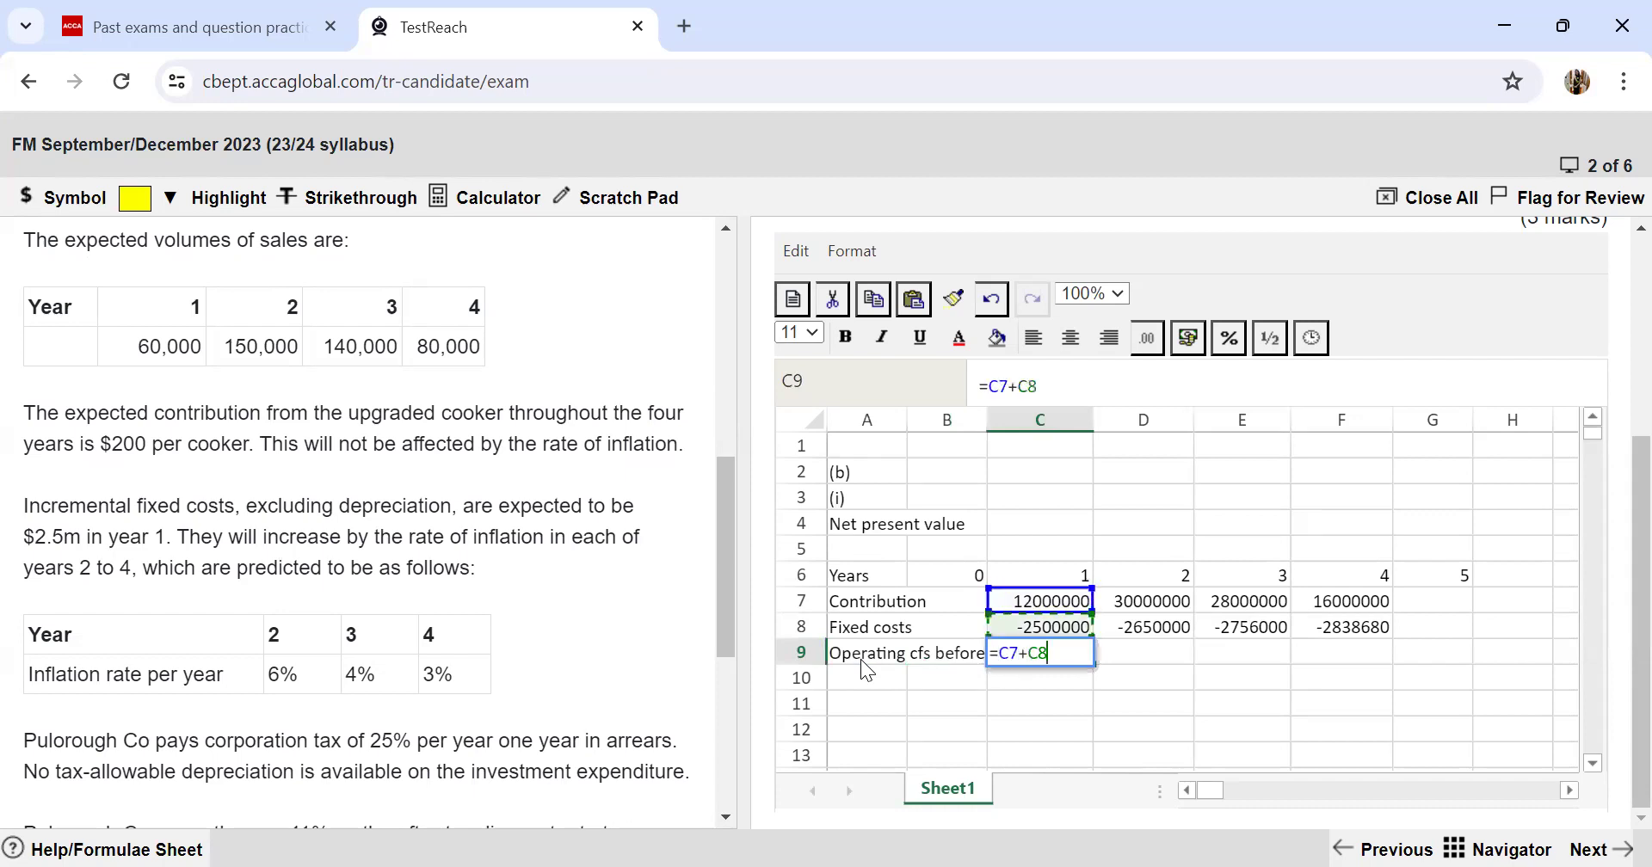
{"action": "key", "text": "Return"}
{"action": "left_click", "coordinate": [1020, 655]}
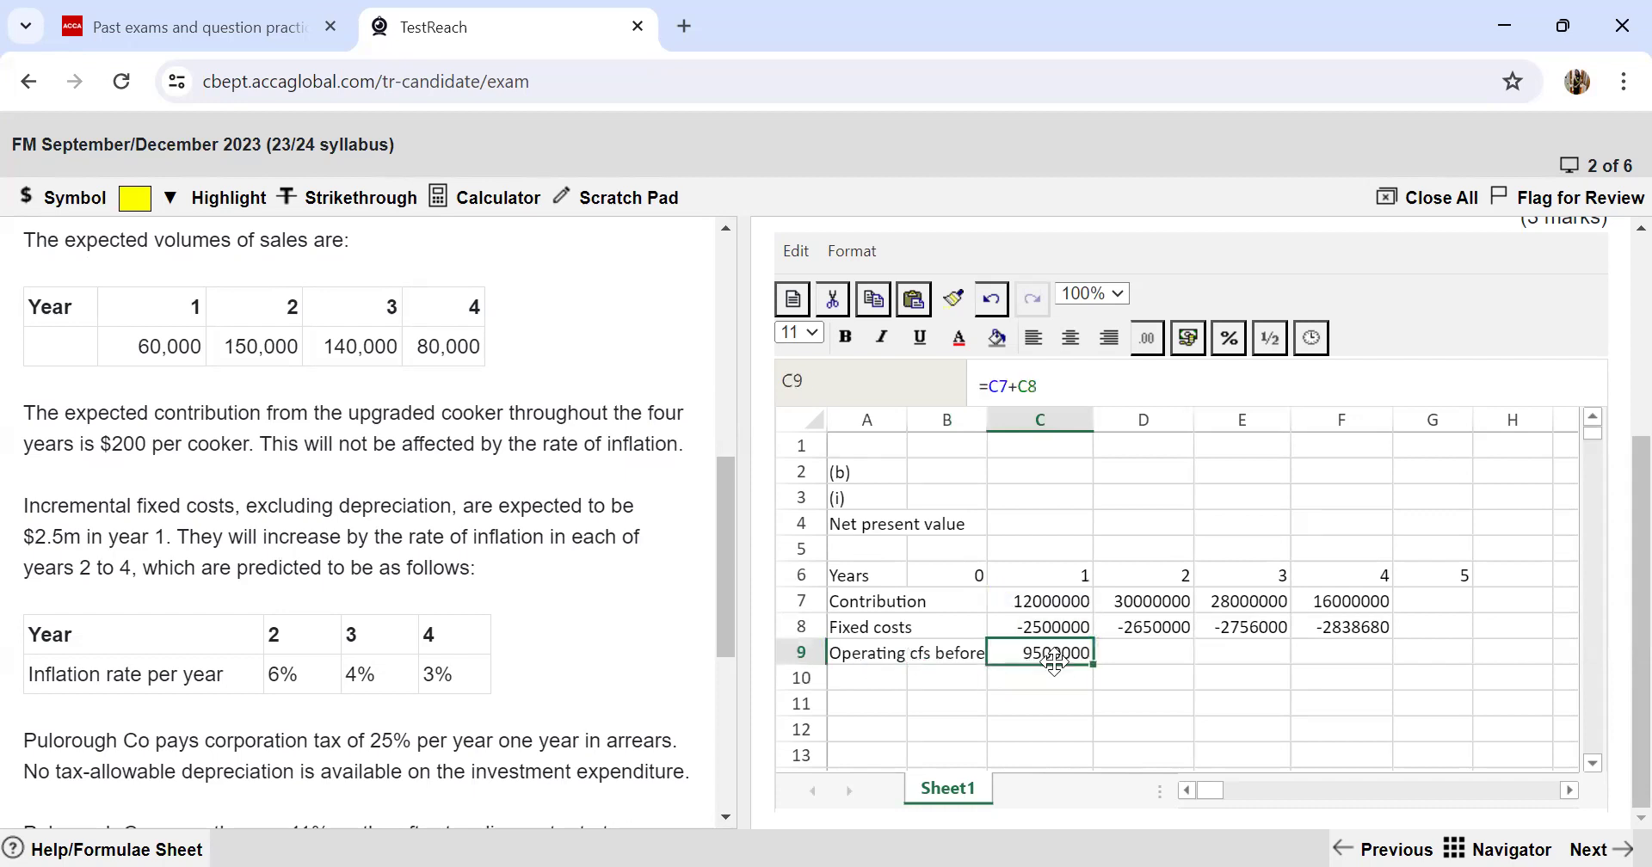
{"action": "left_click_drag", "start_coordinate": [1093, 664], "coordinate": [1339, 654]}
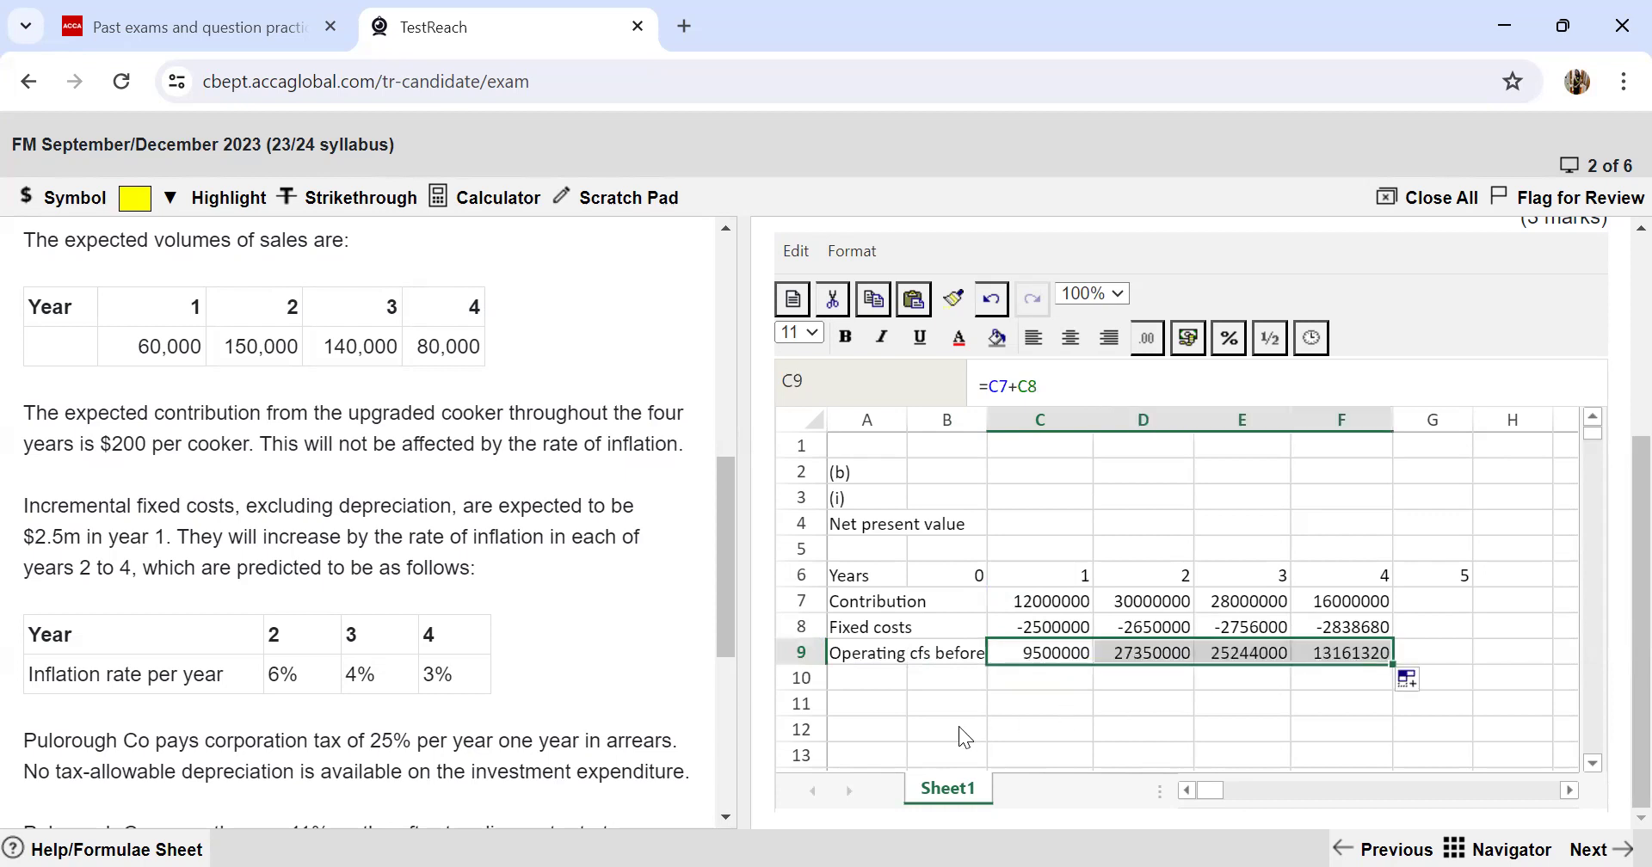
Step: Label row 10 "Tax@25%" in A10
{"action": "left_click", "coordinate": [852, 681]}
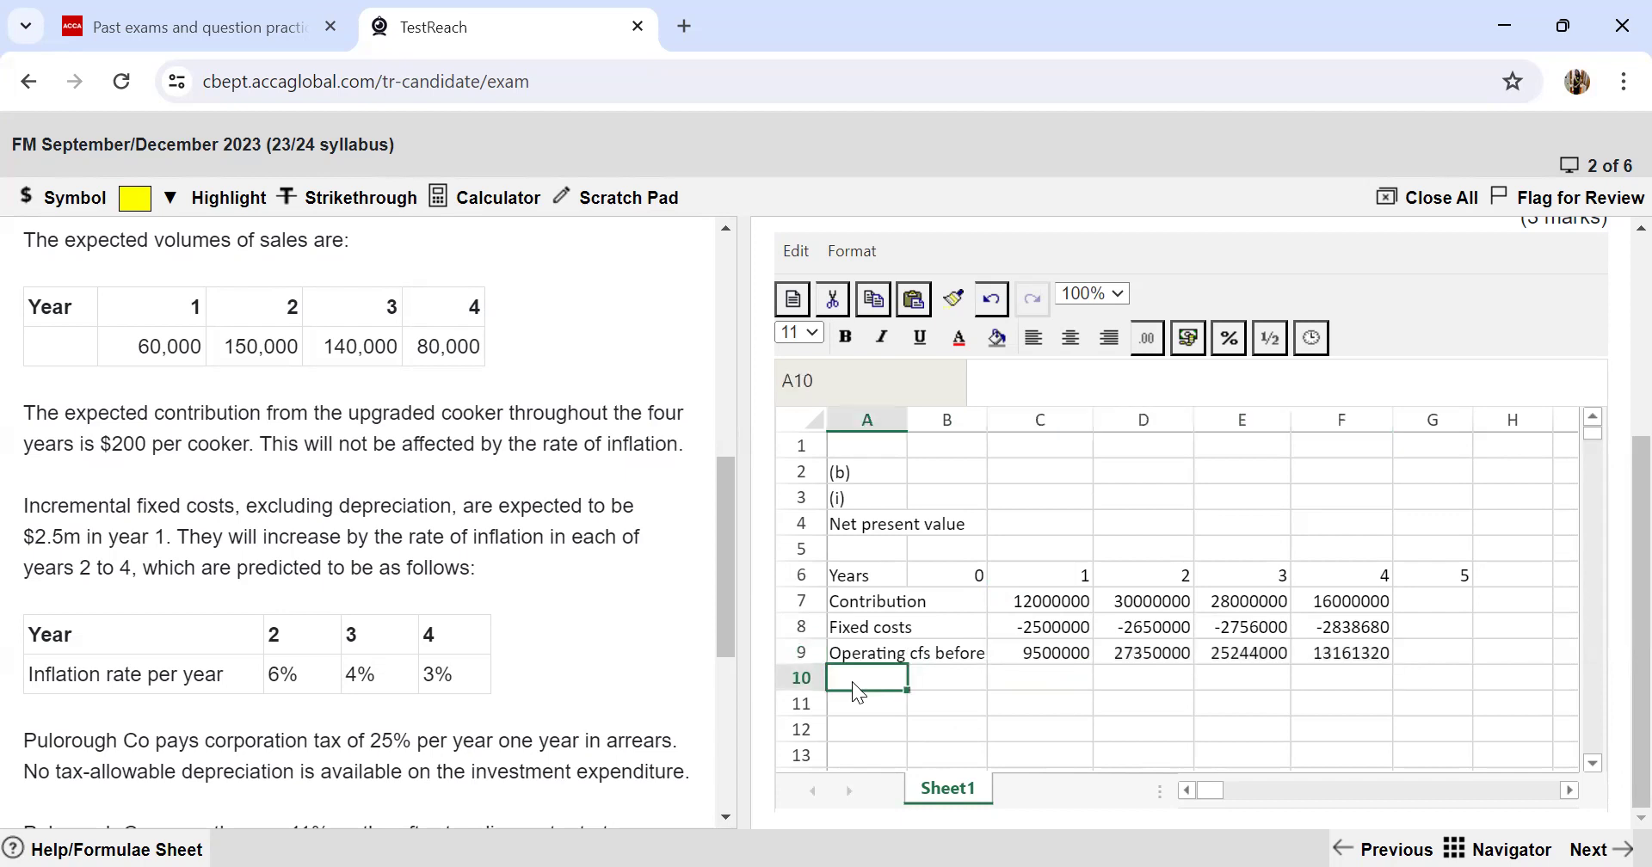
{"action": "type", "text": "Tax"}
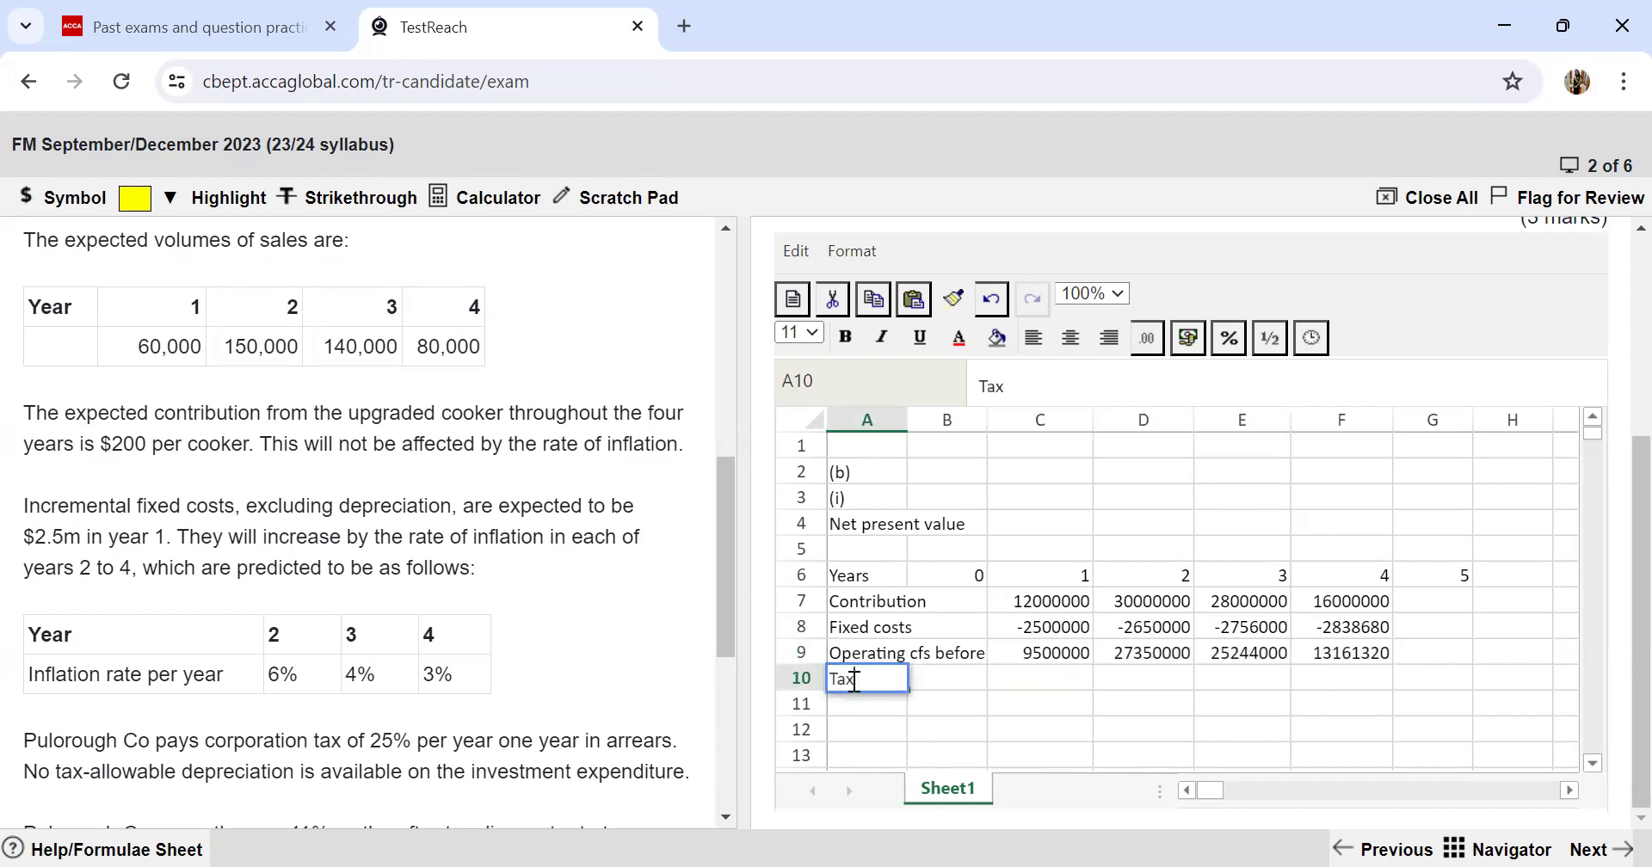
{"action": "type", "text": "@25%"}
{"action": "key", "text": "Tab"}
{"action": "key", "text": "Tab"}
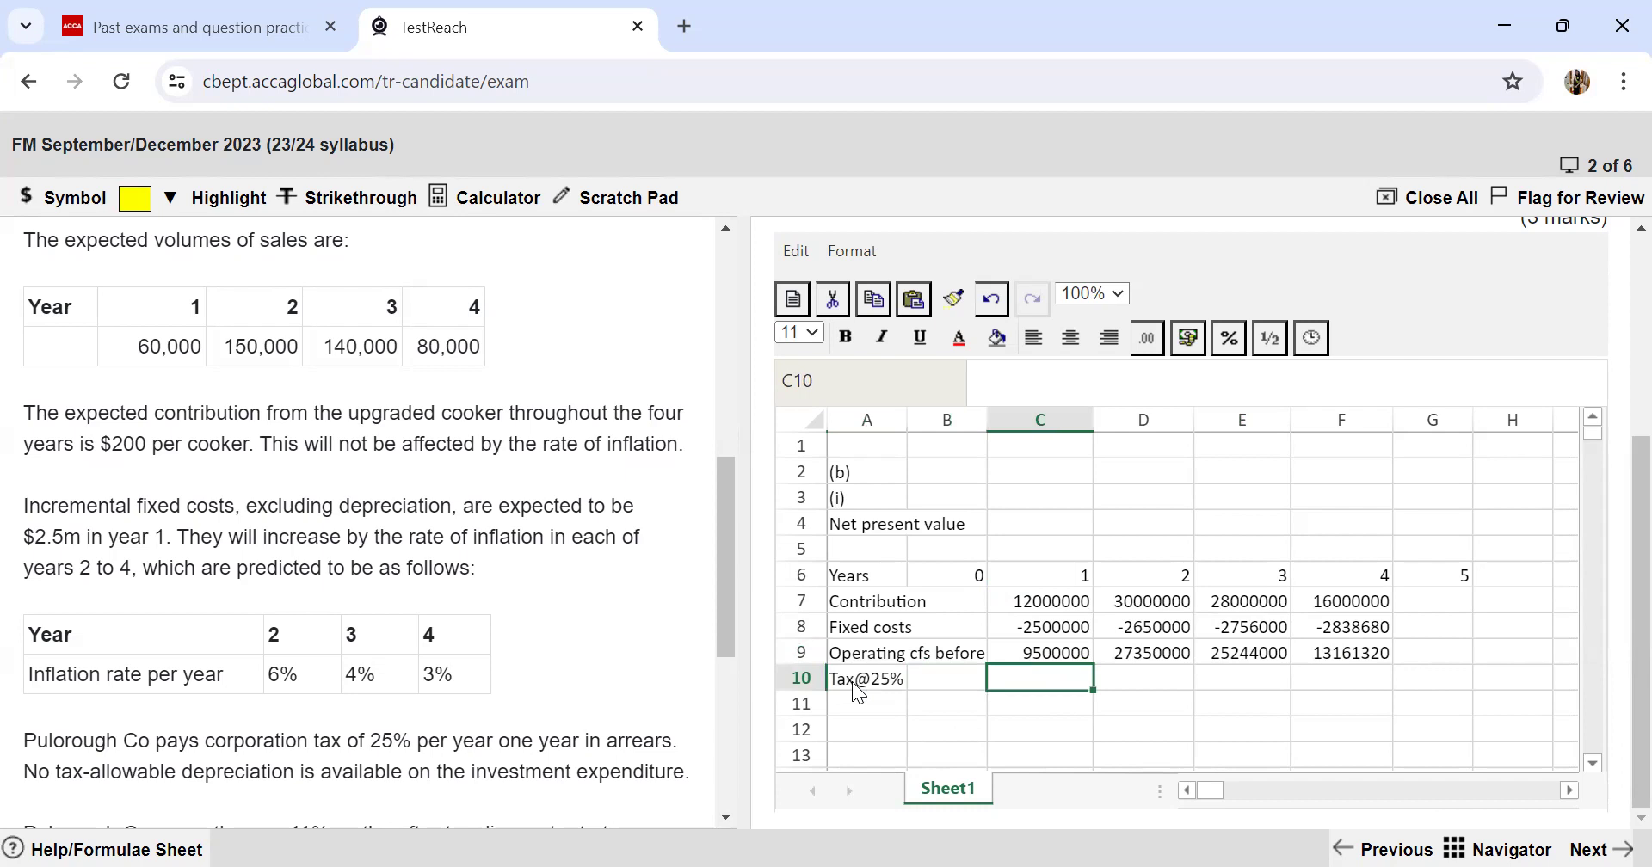
Step: Calculate the tax paid one year in arrears with =-25%*C9 in D10 and fill the formula across to G10
{"action": "key", "text": "Tab"}
{"action": "type", "text": "=-25*"}
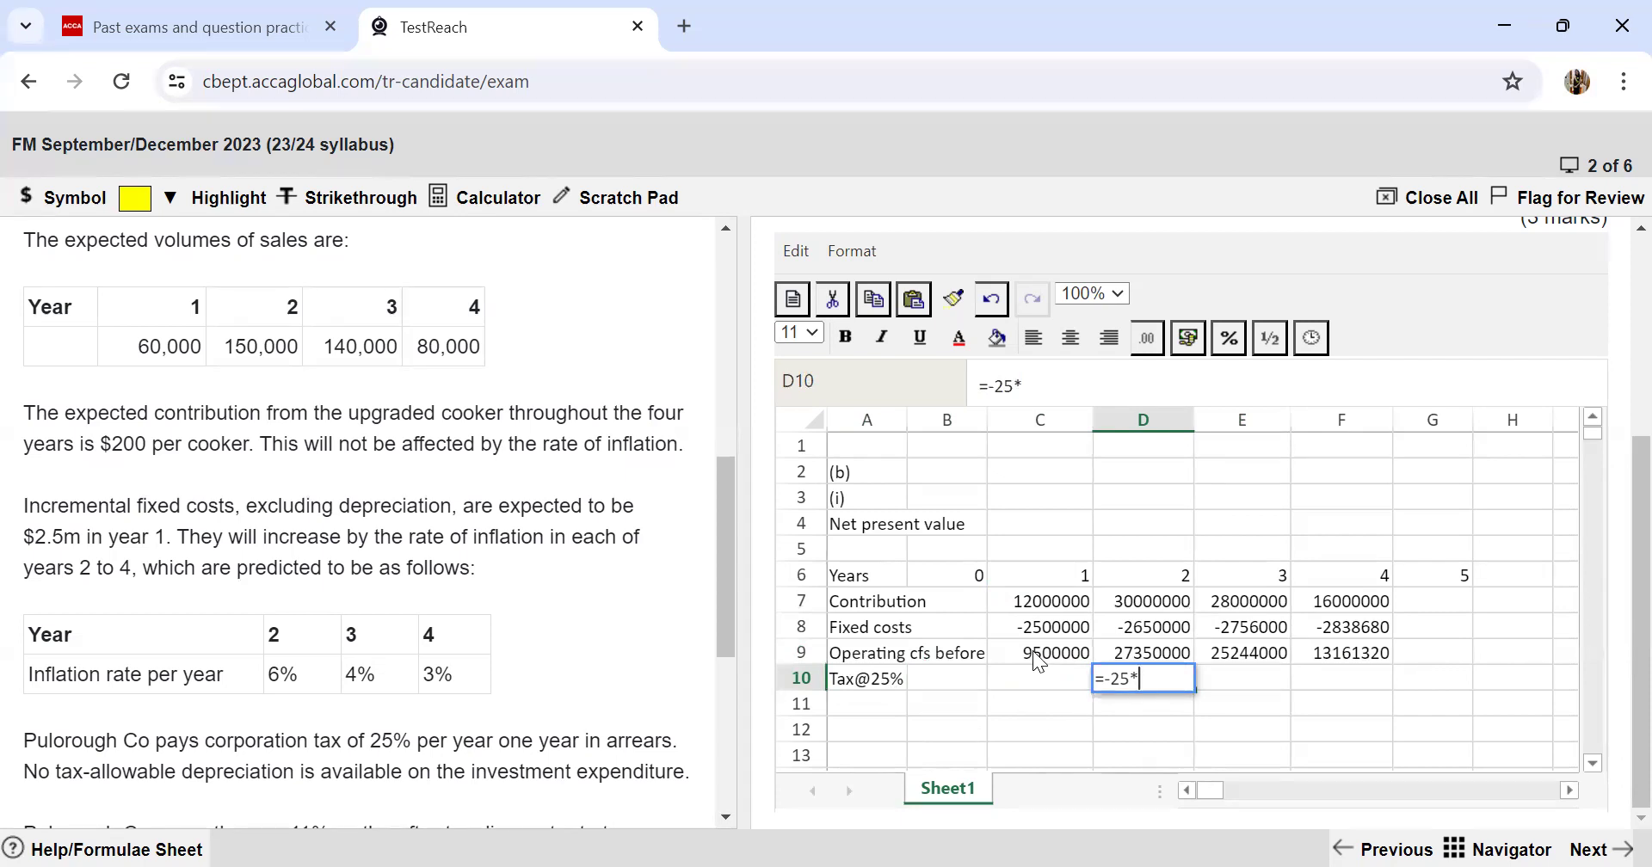
{"action": "key", "text": "BackSpace"}
{"action": "type", "text": "%*"}
{"action": "left_click", "coordinate": [1033, 650]}
{"action": "key", "text": "Return"}
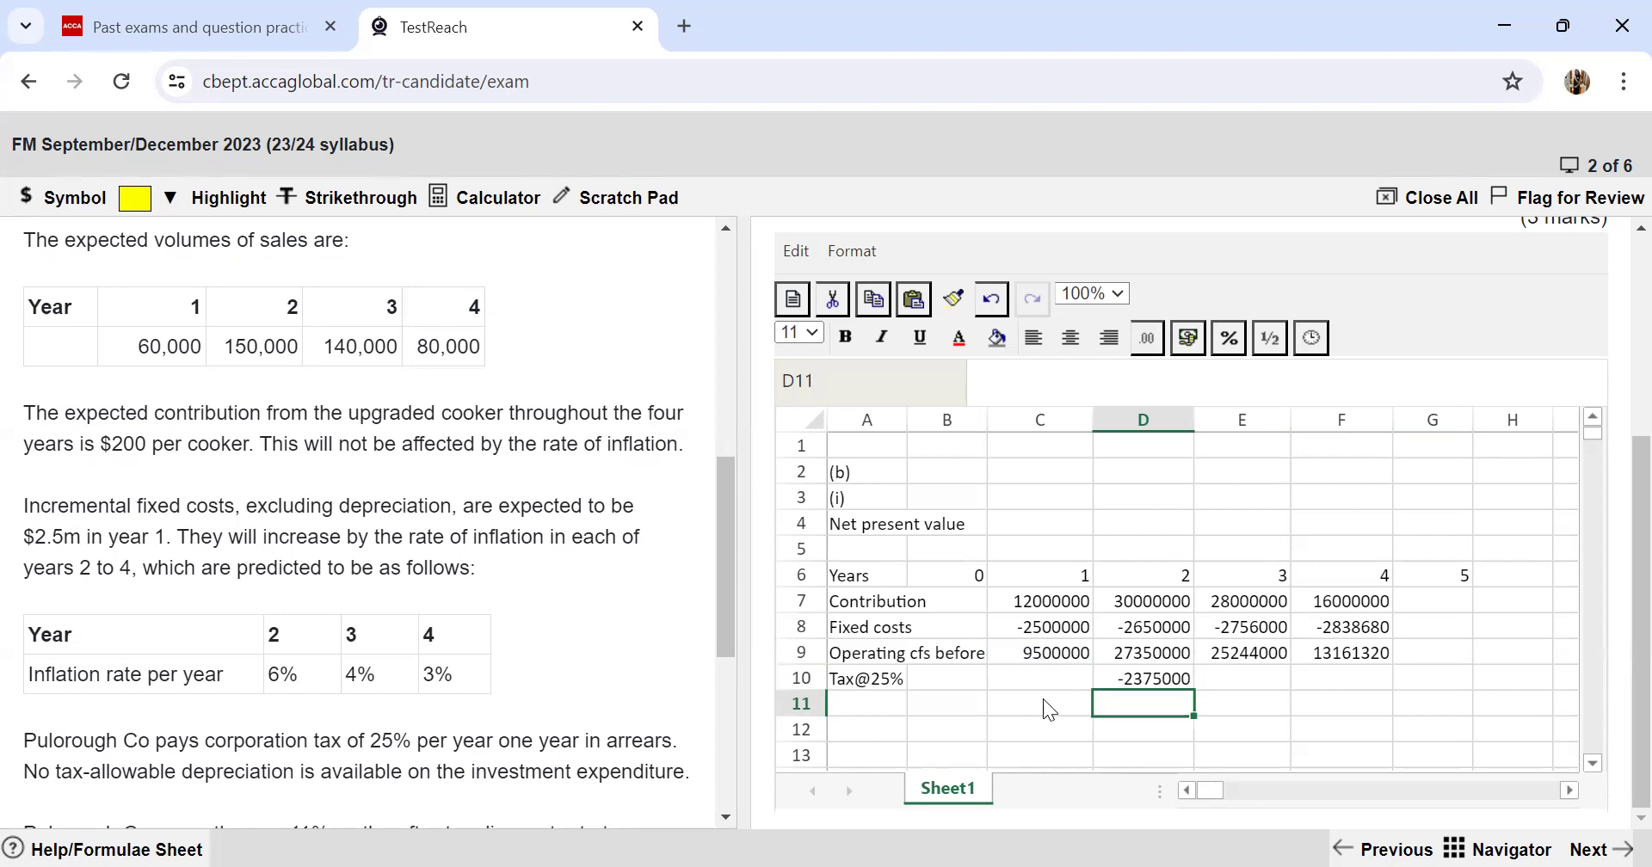
{"action": "left_click", "coordinate": [1150, 676]}
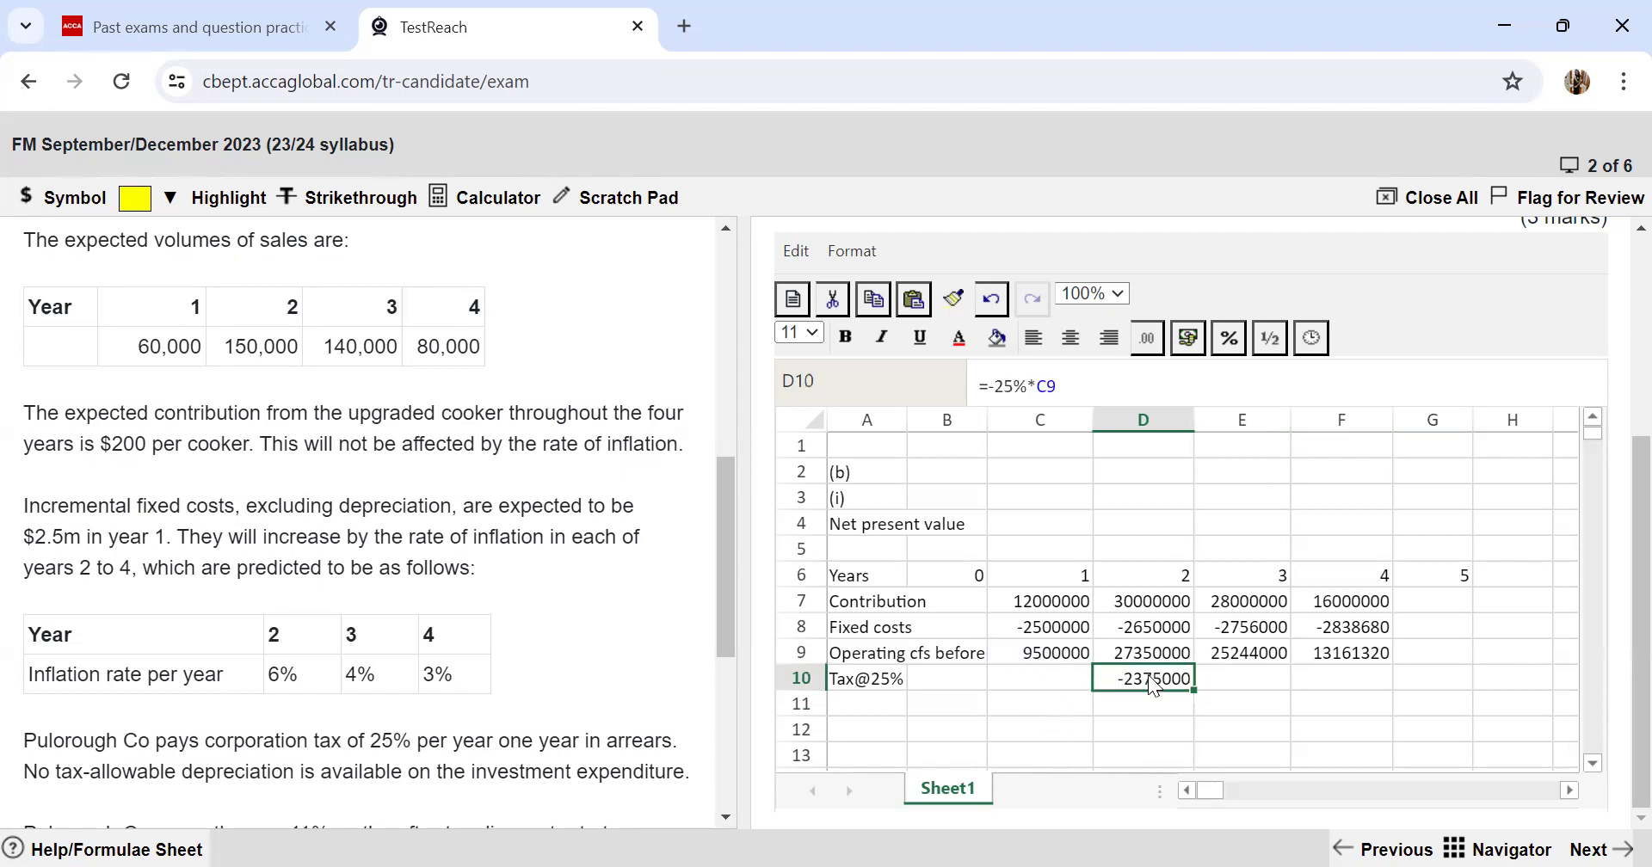
{"action": "left_click_drag", "start_coordinate": [1194, 689], "coordinate": [1437, 681]}
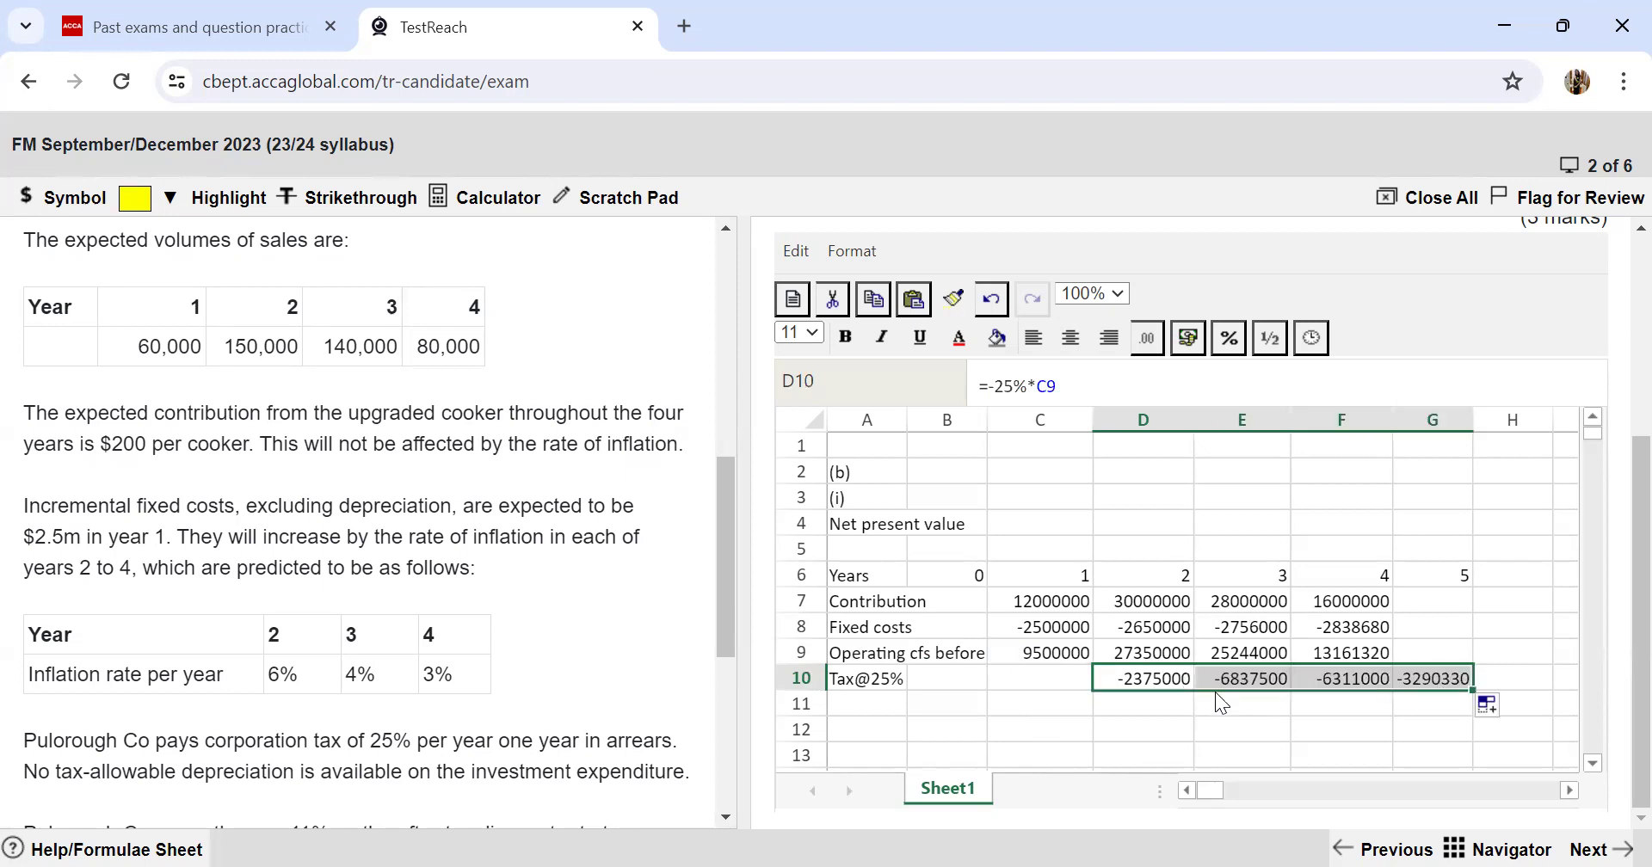
Step: Label row 11 "Cash flows after tax" in A11 and enter the year 1 formula =C9+C10 in C11
{"action": "left_click", "coordinate": [855, 706]}
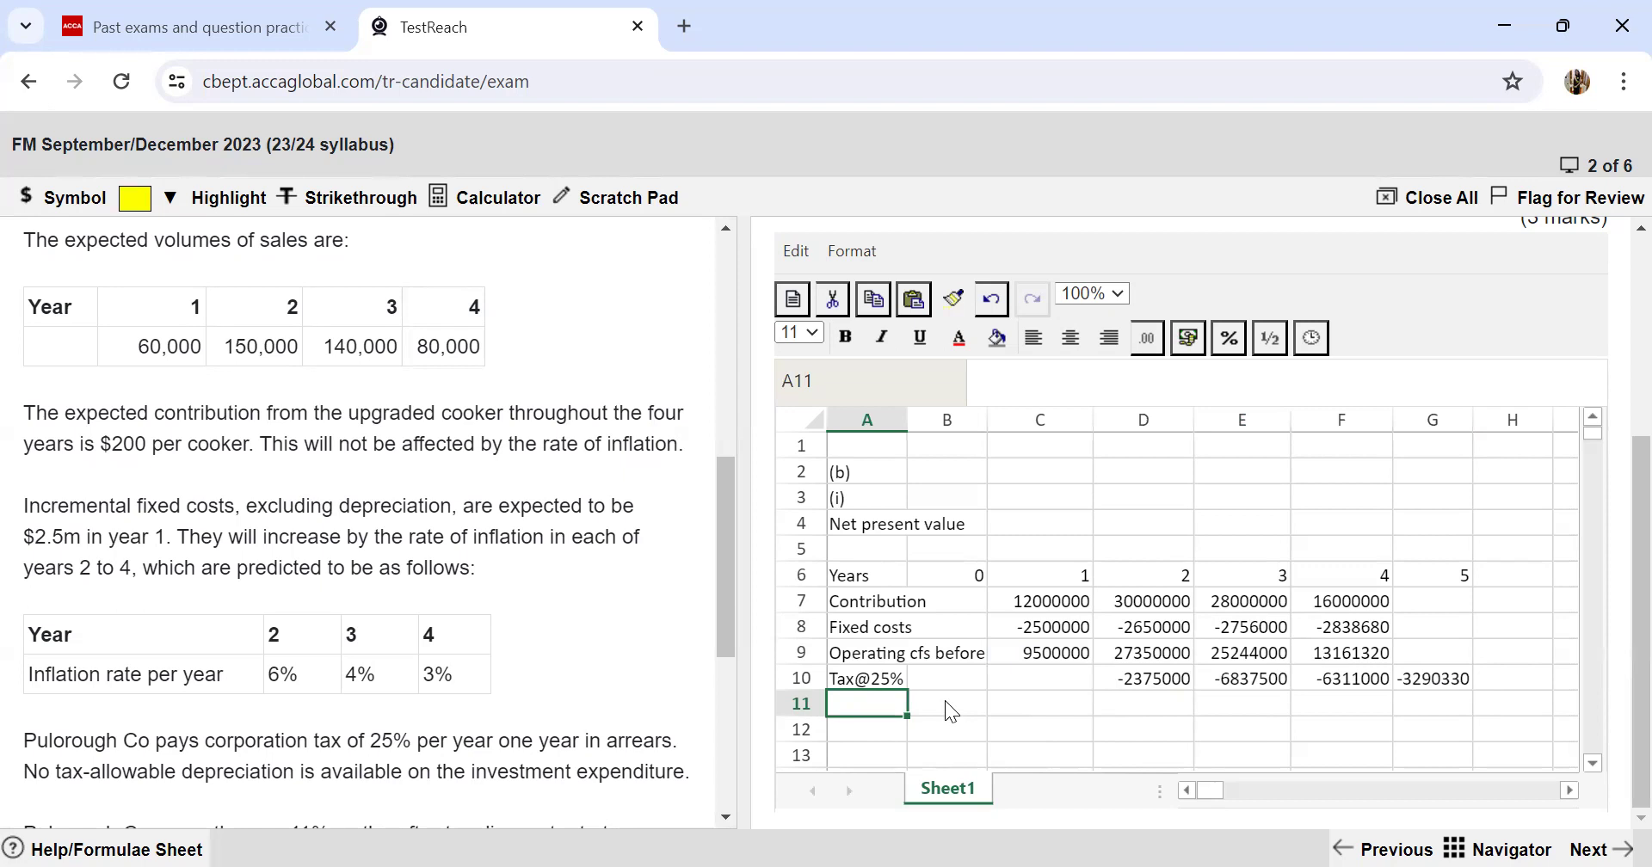
{"action": "type", "text": "Cash flows after tax"}
{"action": "key", "text": "Tab"}
{"action": "key", "text": "Tab"}
{"action": "key", "text": "Tab"}
{"action": "key", "text": "shift+Tab"}
{"action": "type", "text": "="}
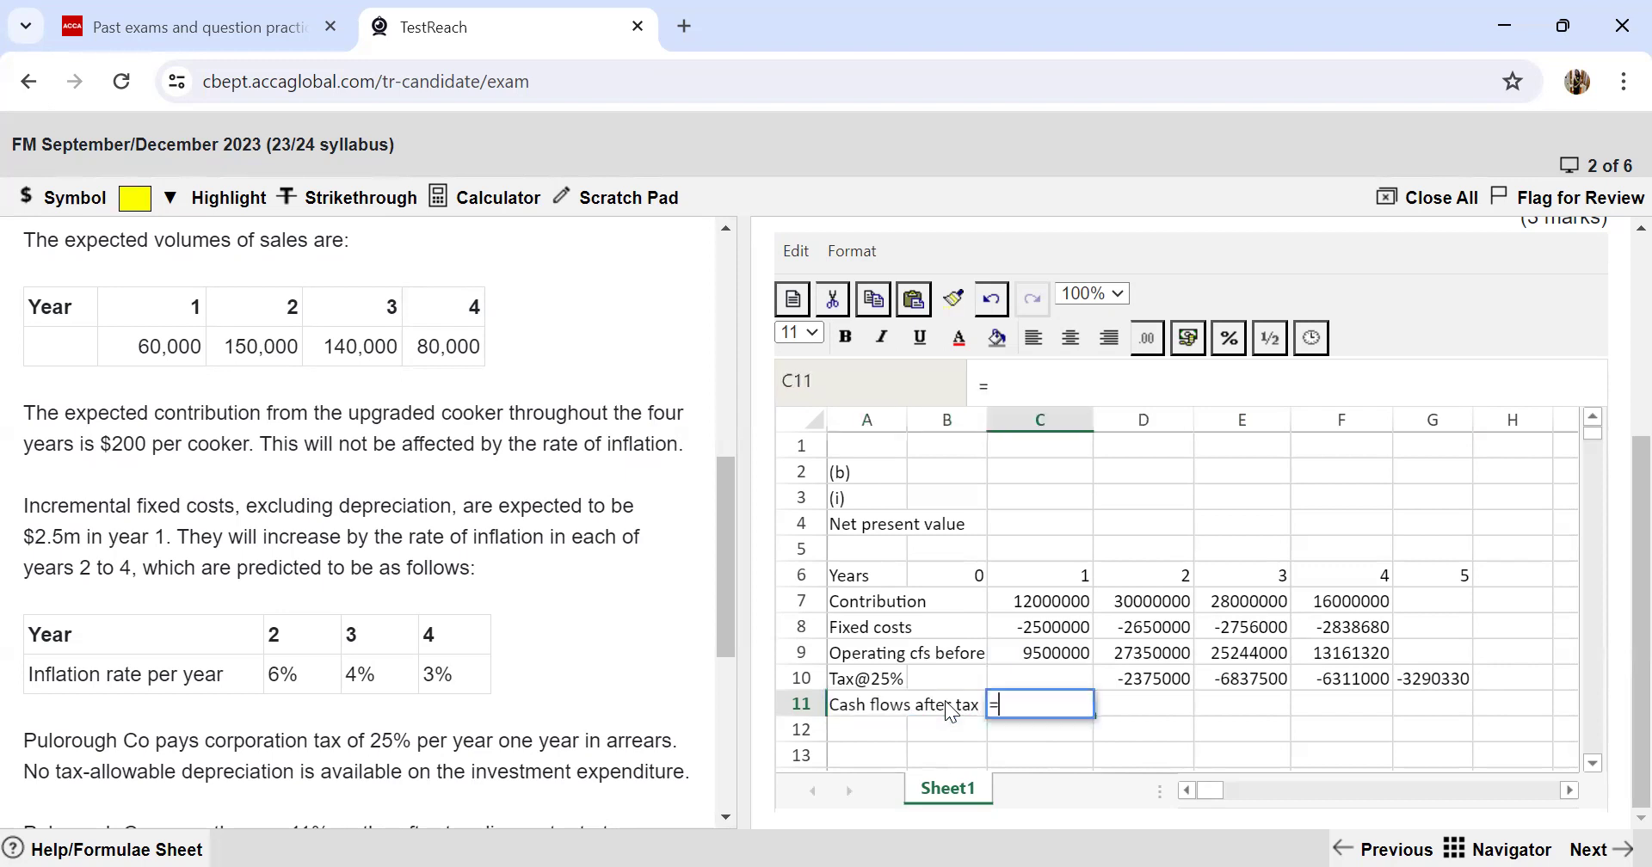
{"action": "key", "text": "Up"}
{"action": "key", "text": "Up"}
{"action": "type", "text": "+"}
{"action": "key", "text": "Up"}
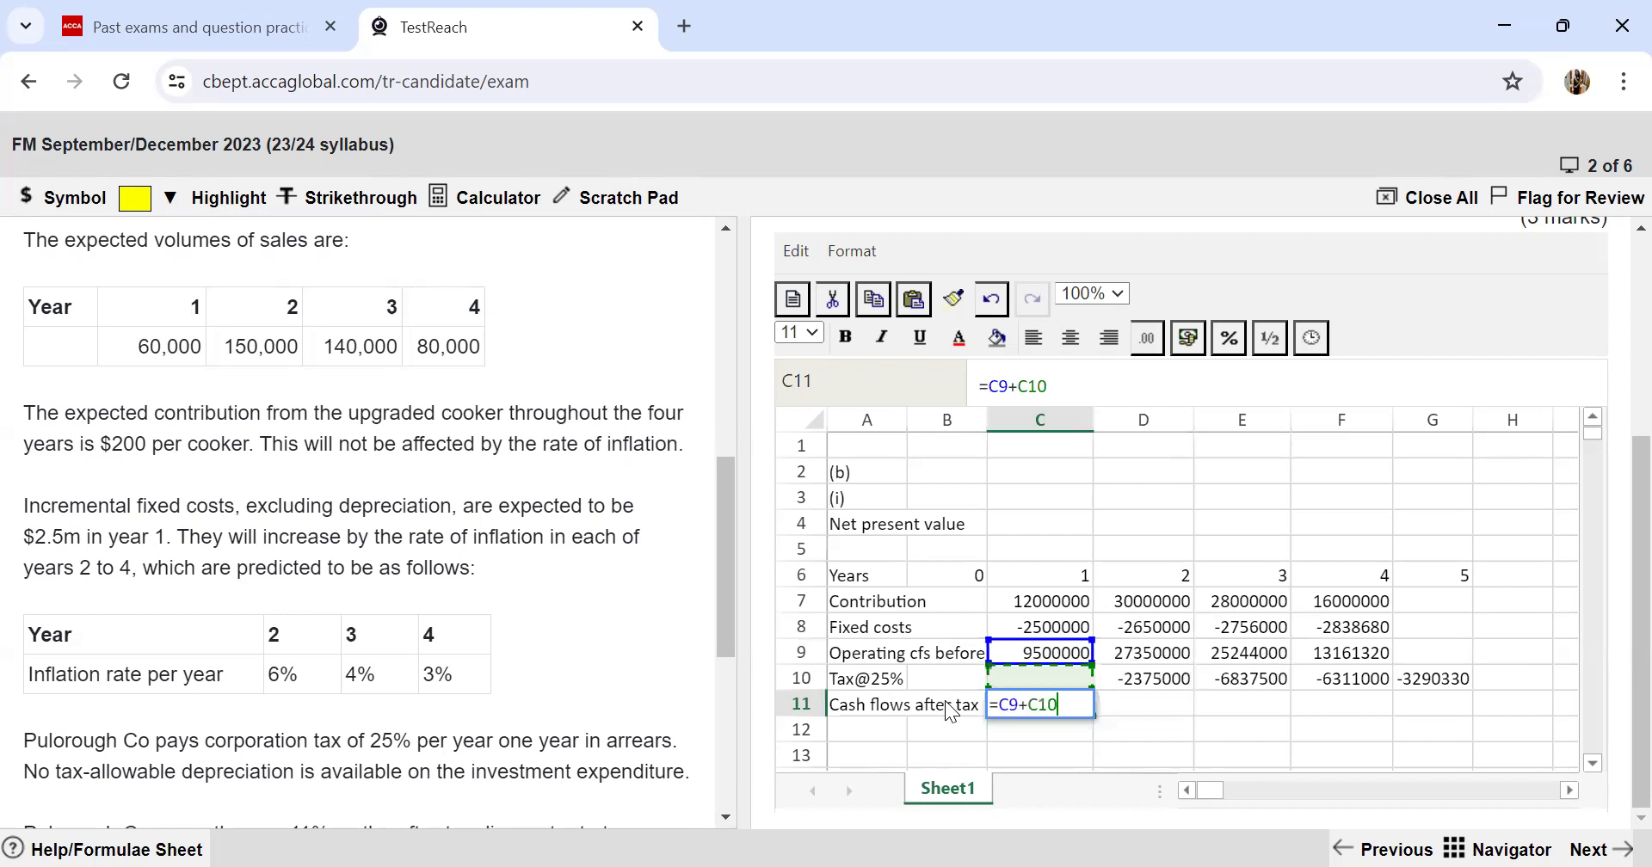
{"action": "key", "text": "Return"}
Step: Copy the year 1 after-tax cash flow formula from C11 into D11:G11
{"action": "key", "text": "Up"}
{"action": "key", "text": "ctrl+c"}
{"action": "key", "text": "Right"}
{"action": "key", "text": "shift+Right"}
{"action": "key", "text": "shift+Right"}
{"action": "key", "text": "shift+Right"}
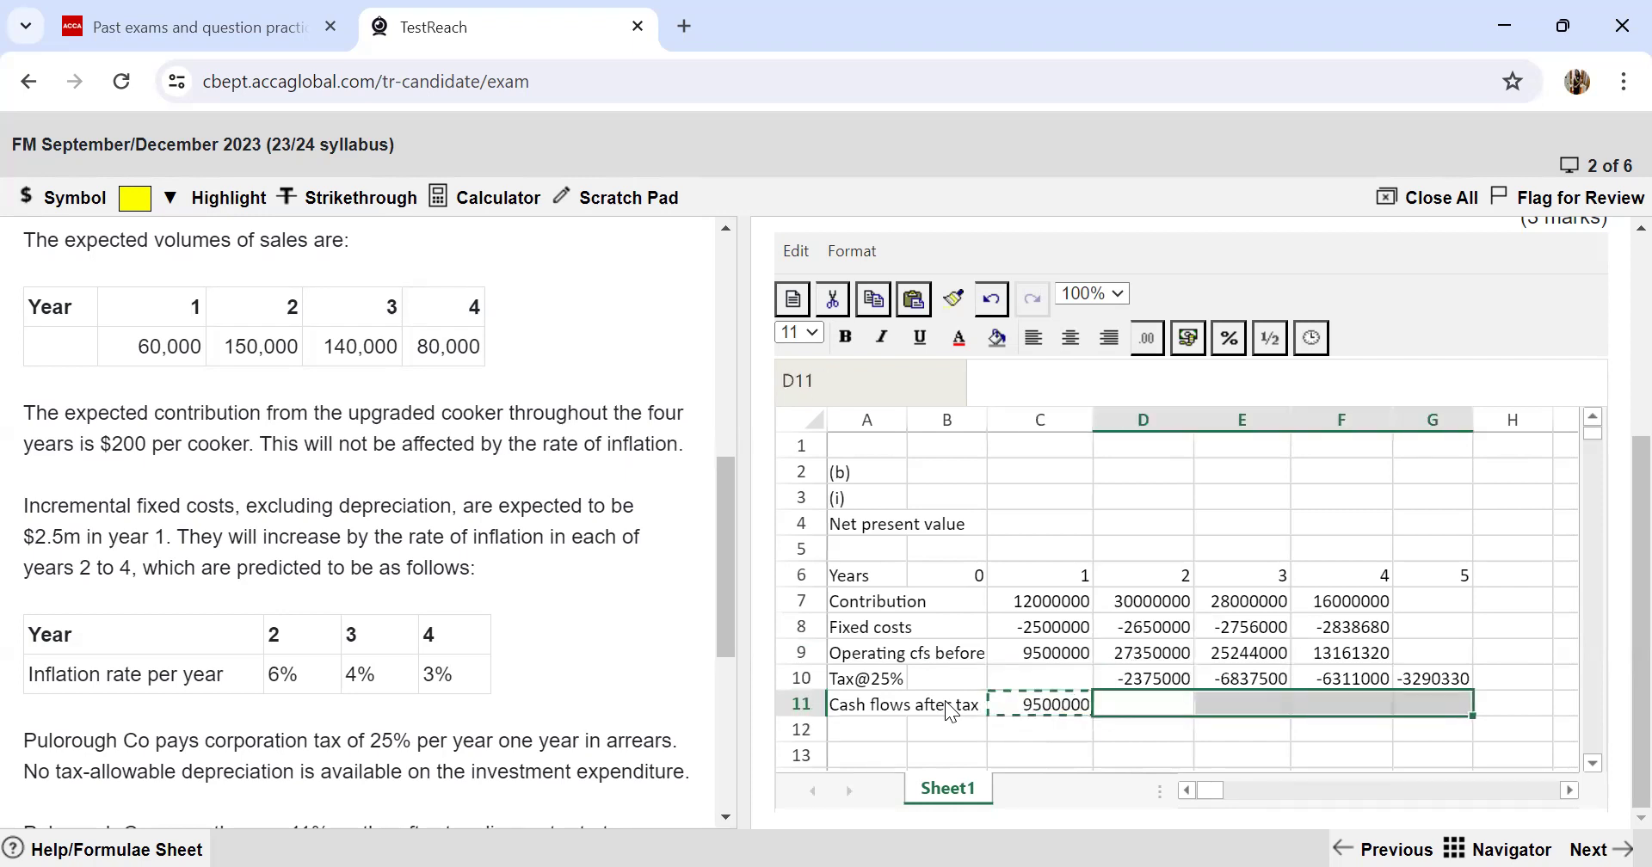
{"action": "key", "text": "ctrl+v"}
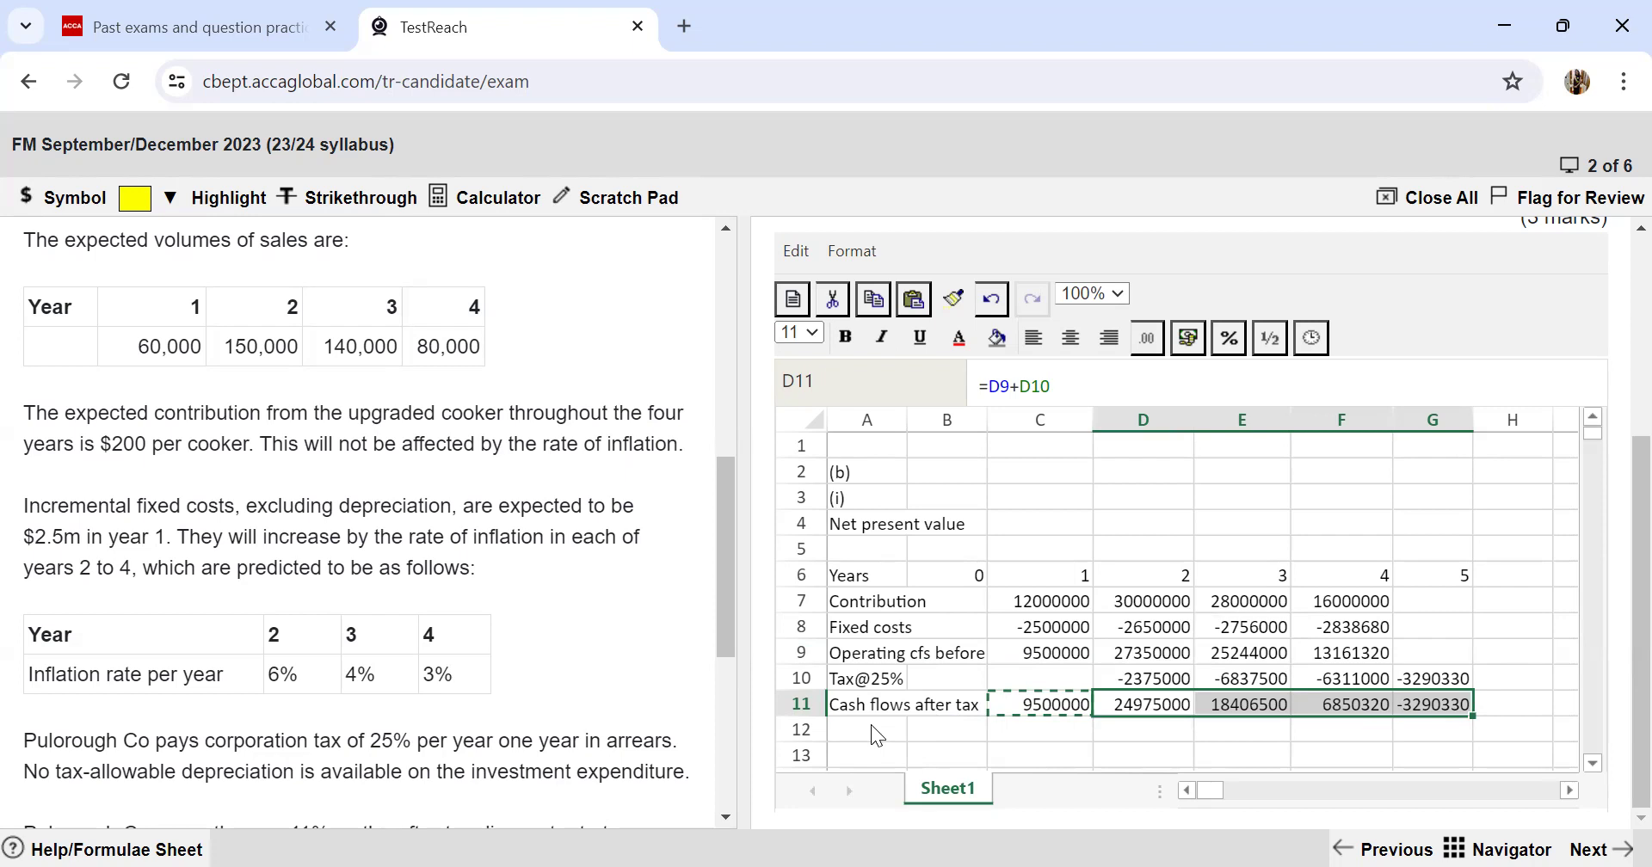
Step: Label row 12 "Initial investment" in A12
{"action": "scroll", "coordinate": [386, 724], "scroll_direction": "down", "scroll_amount": 1}
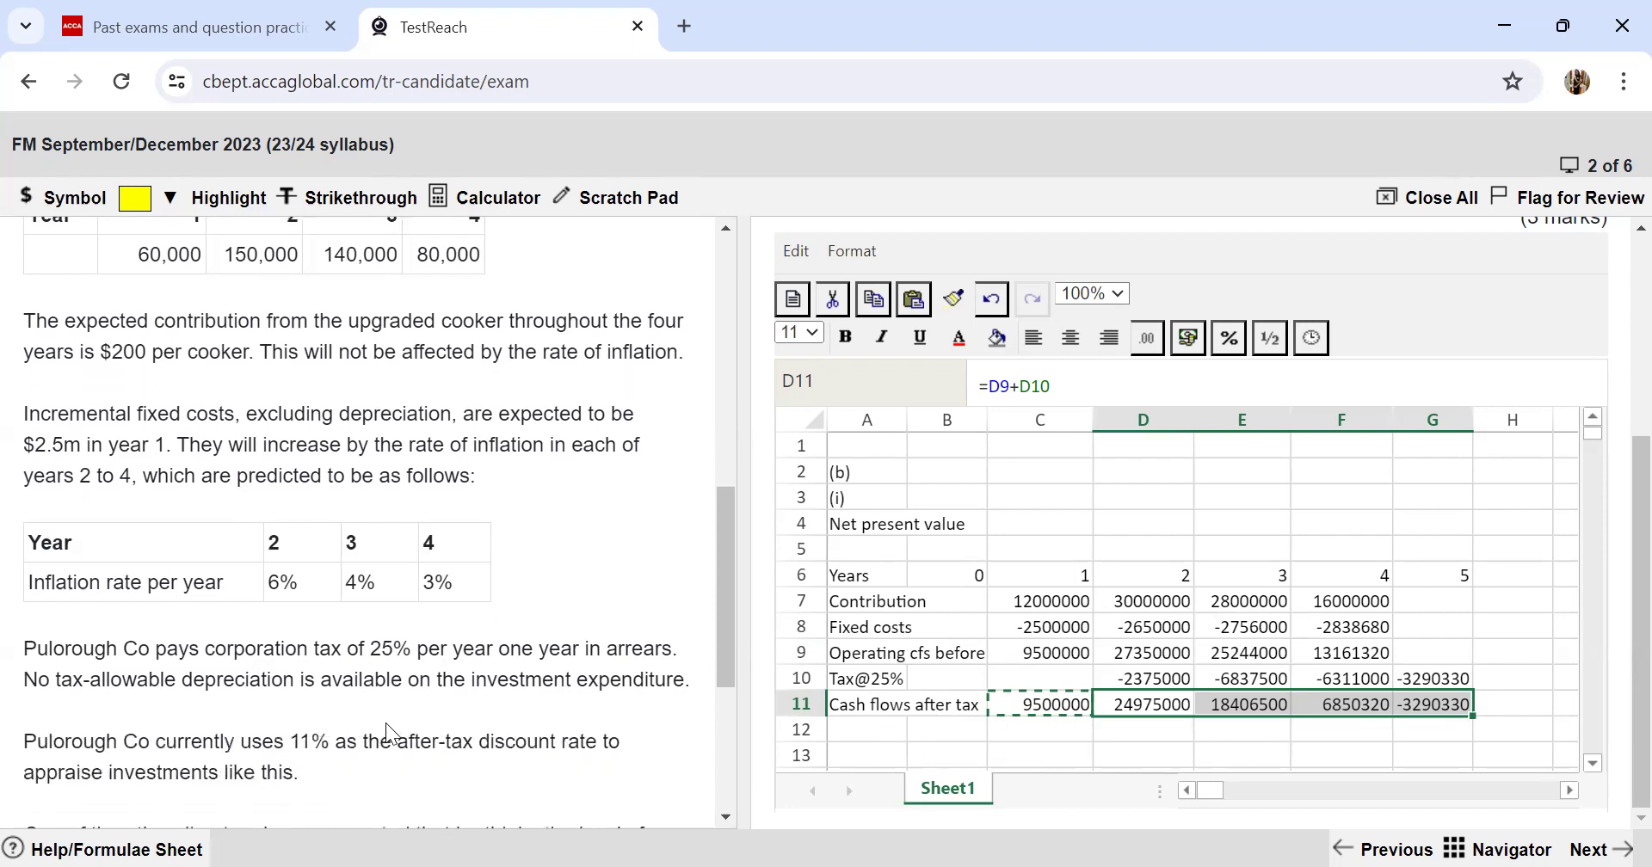
{"action": "scroll", "coordinate": [386, 723], "scroll_direction": "down", "scroll_amount": 1}
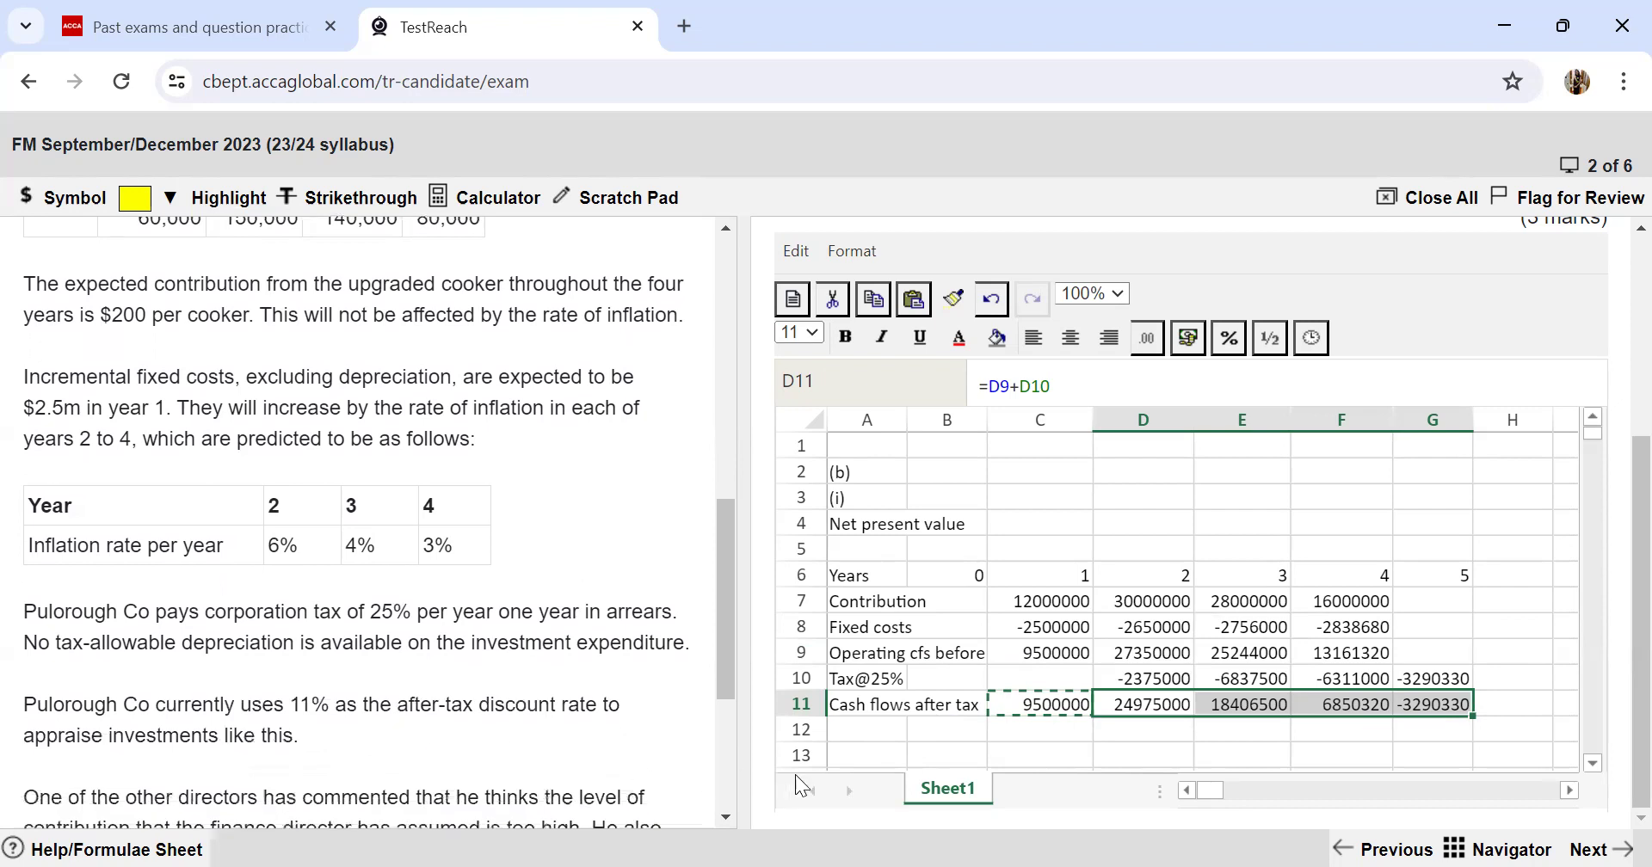
{"action": "left_click", "coordinate": [872, 735]}
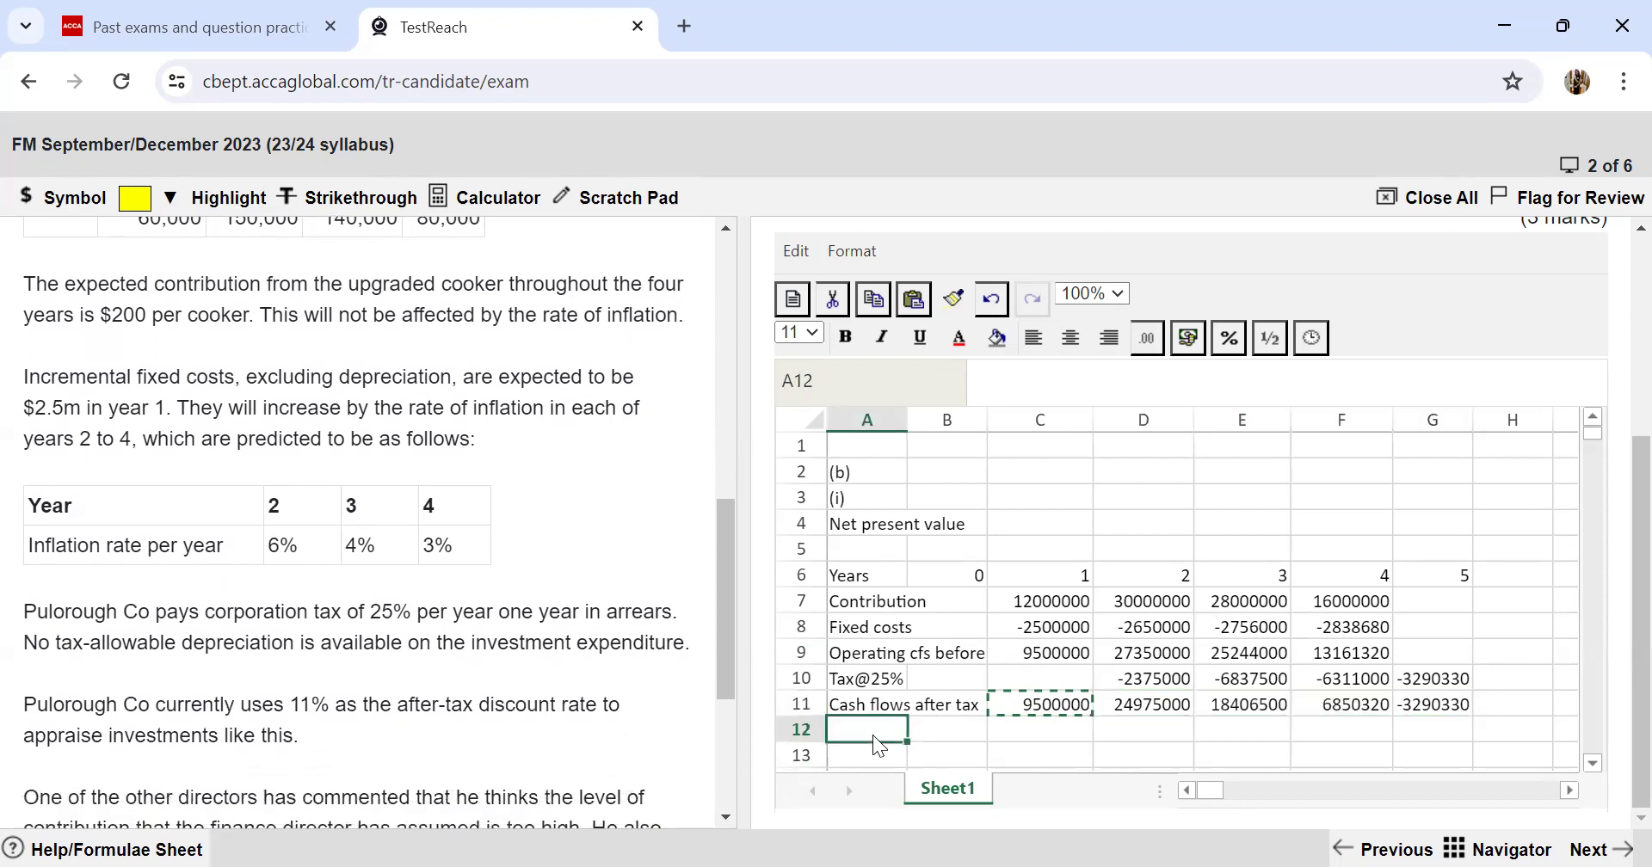
{"action": "type", "text": "Initial investment"}
{"action": "key", "text": "Tab"}
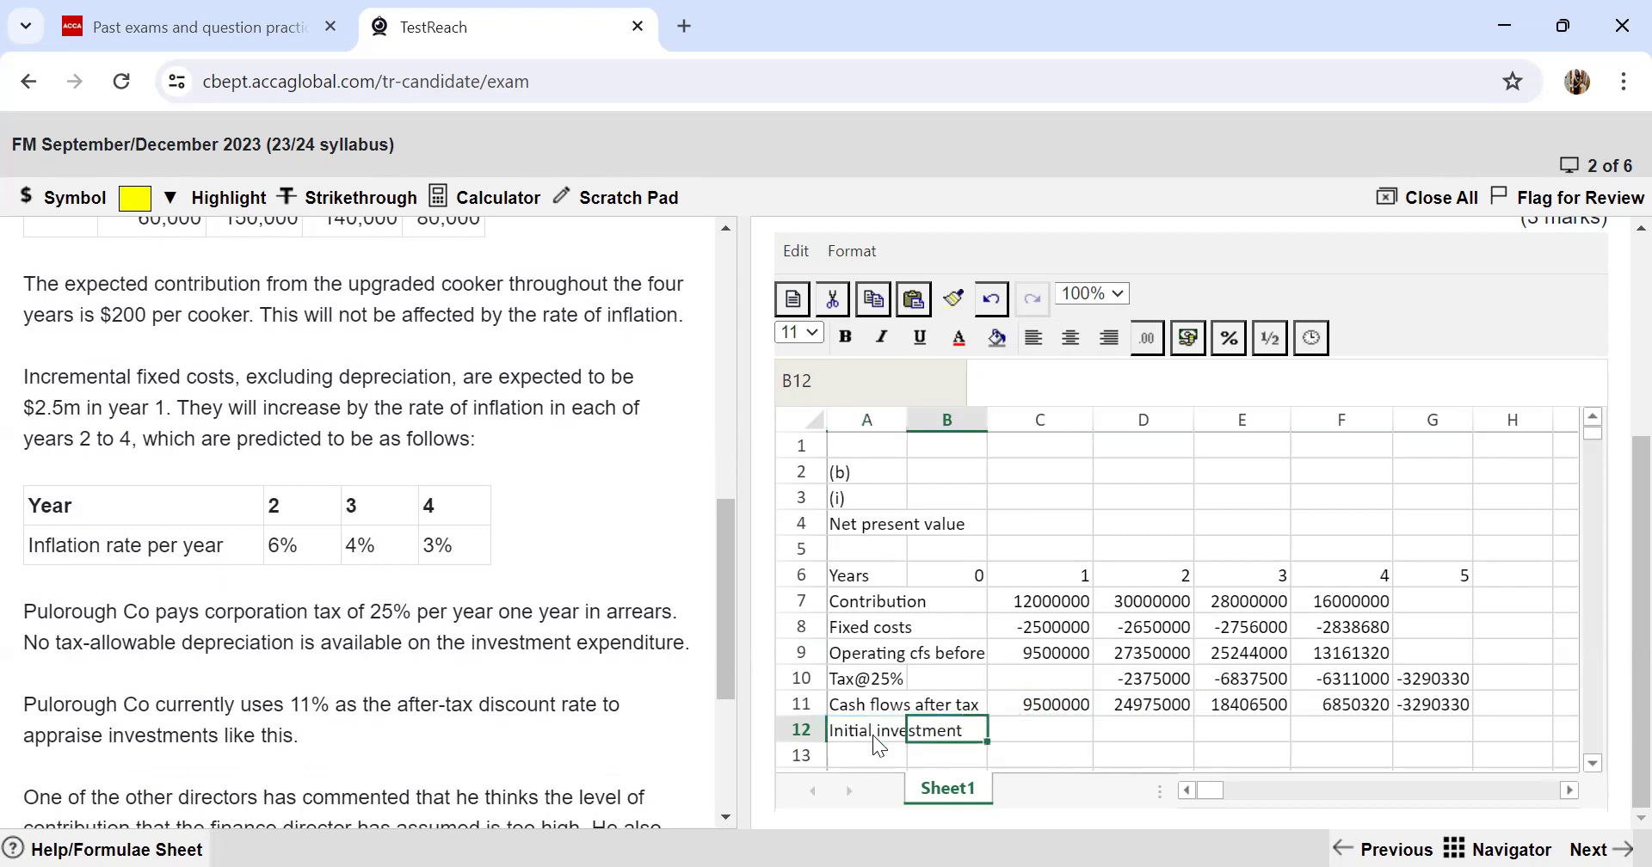
Step: Enter the year 0 investment of -39000000 in B12 and fit column B's width to its contents
{"action": "scroll", "coordinate": [538, 518], "scroll_direction": "up", "scroll_amount": 4}
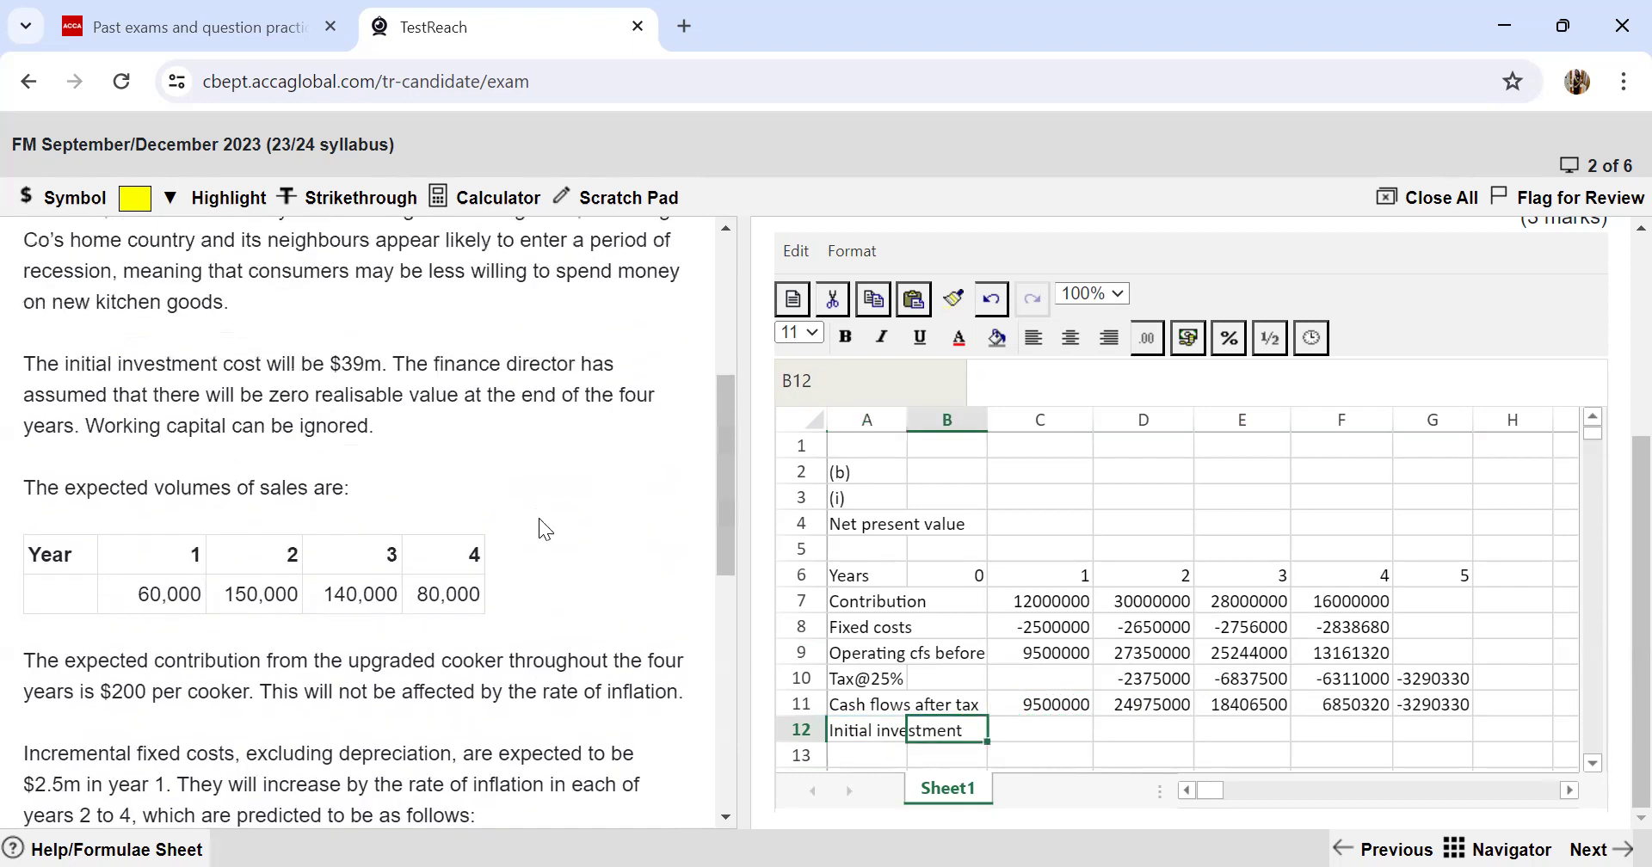
{"action": "type", "text": "-39000000"}
{"action": "key", "text": "Return"}
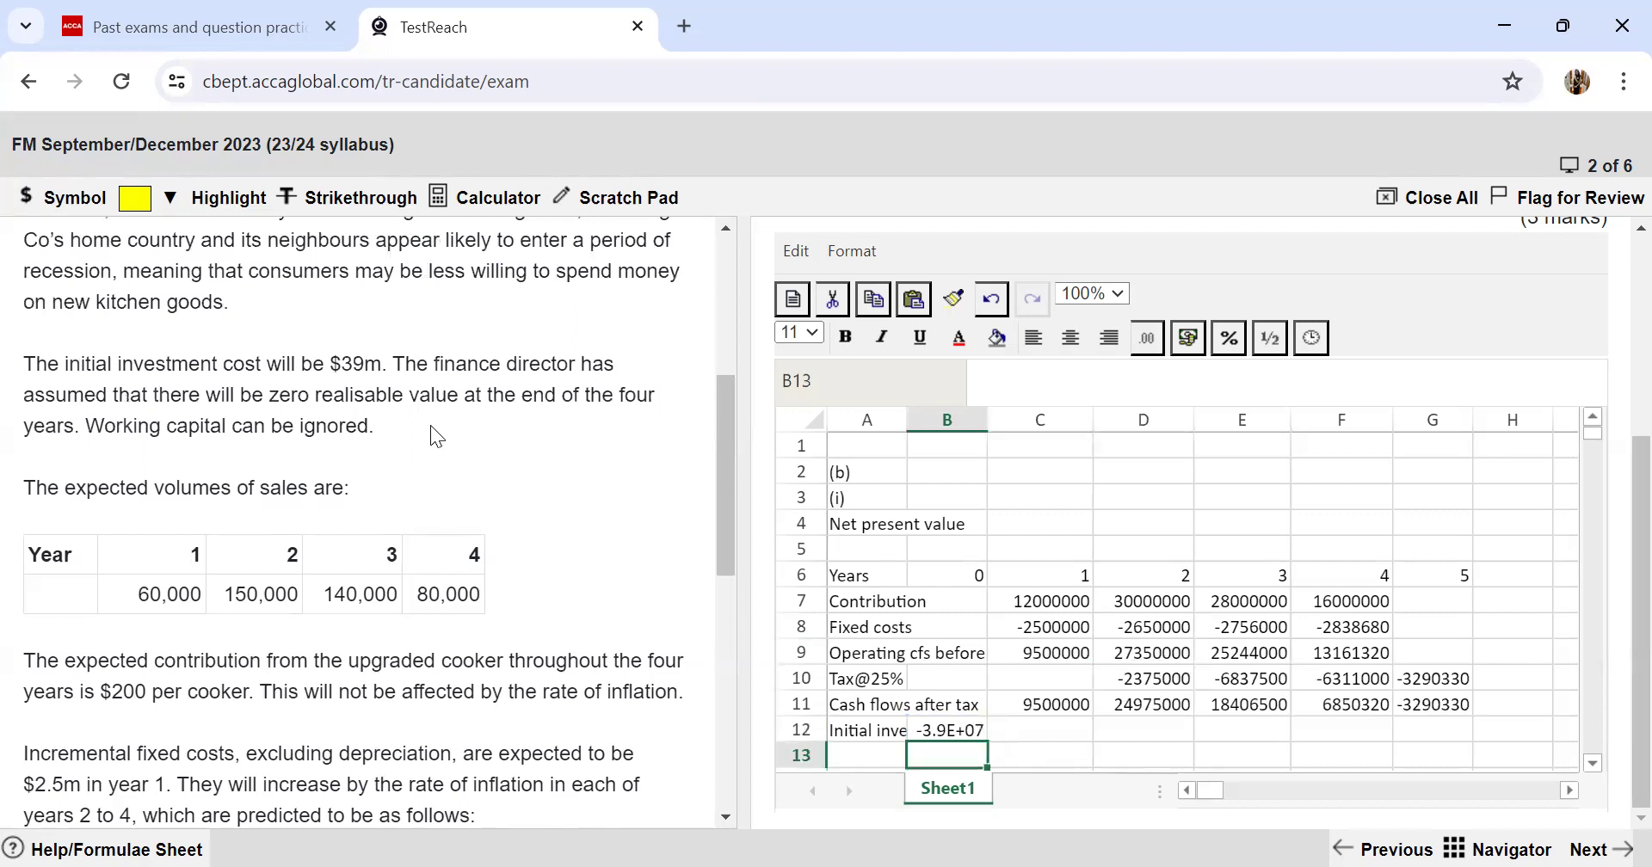
{"action": "left_click", "coordinate": [977, 420]}
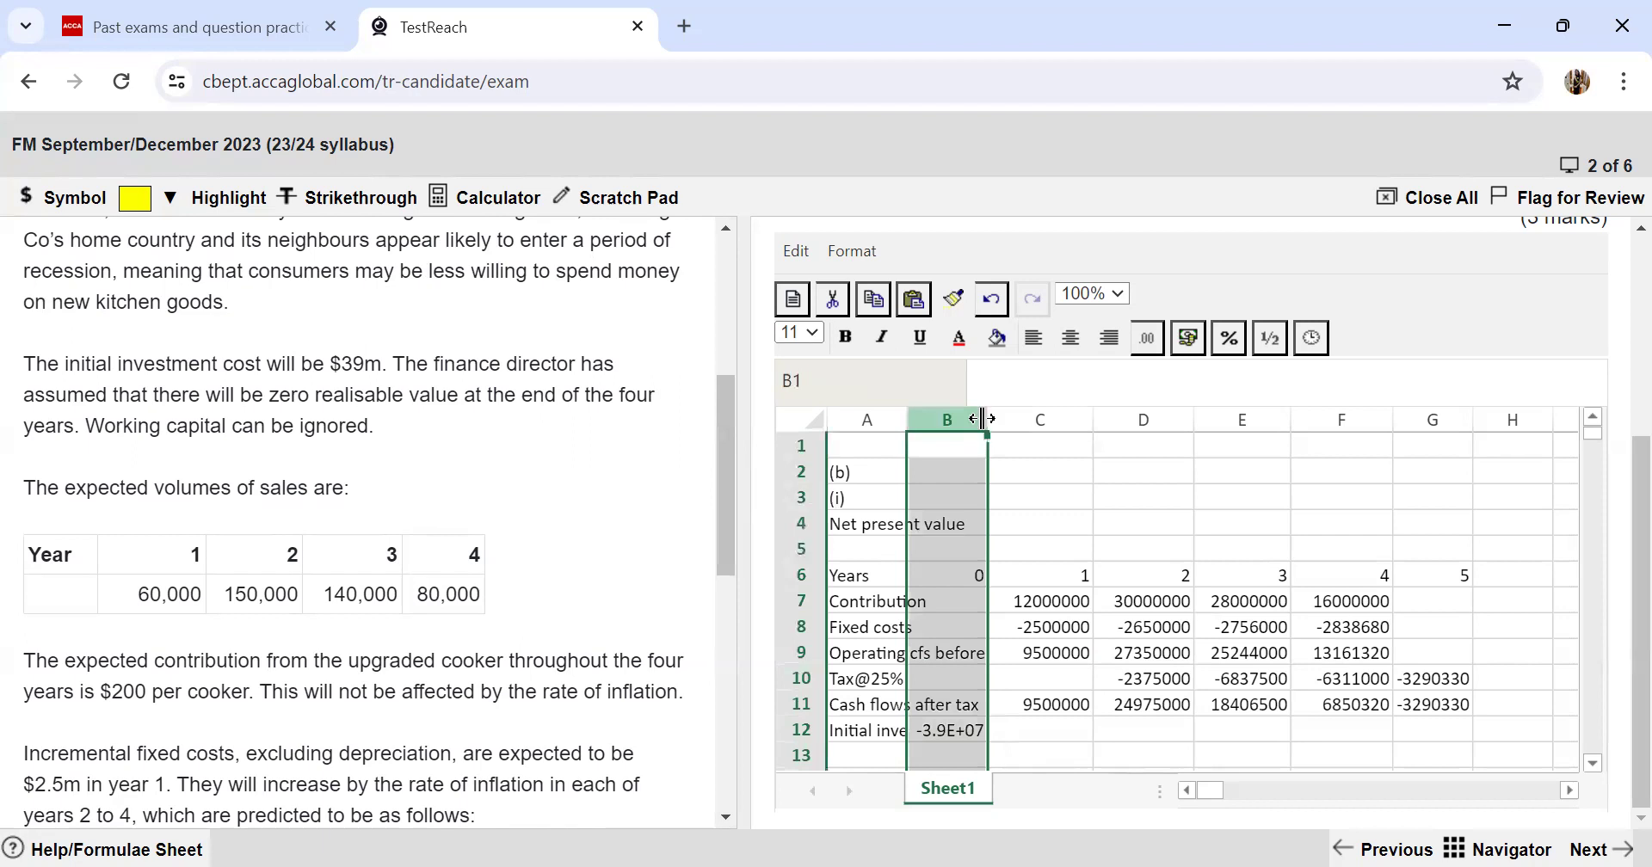
{"action": "double_click", "coordinate": [983, 419]}
Step: Label row 13 "Net cash flows" in A13 and enter the year 0 formula =B11+B12 in B13
{"action": "scroll", "coordinate": [993, 639], "scroll_direction": "down", "scroll_amount": 1}
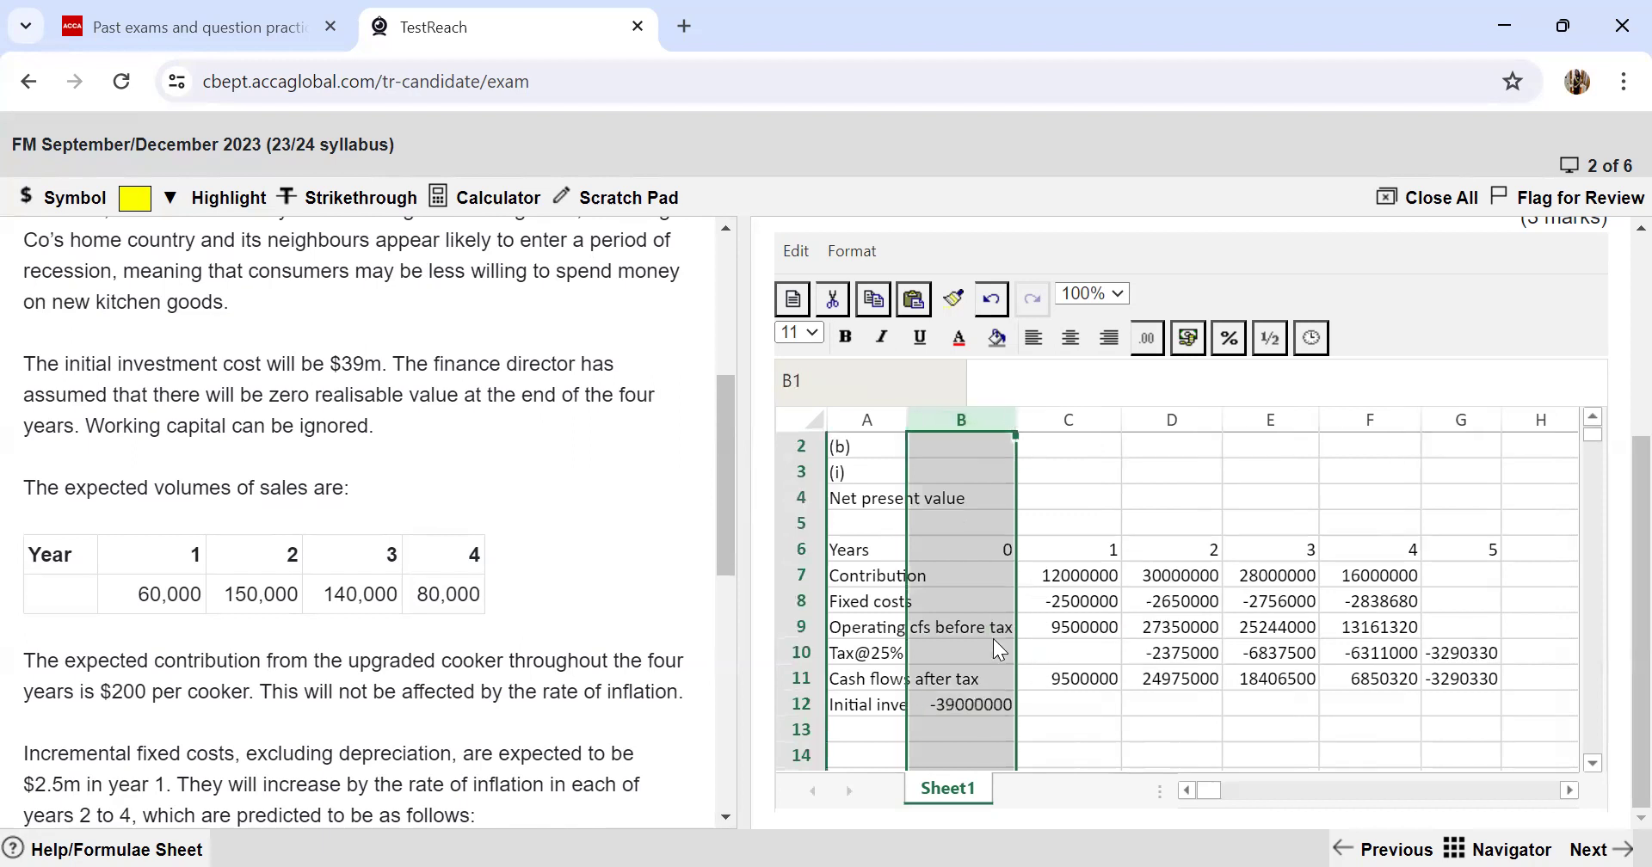
{"action": "left_click", "coordinate": [875, 736]}
{"action": "type", "text": "N"}
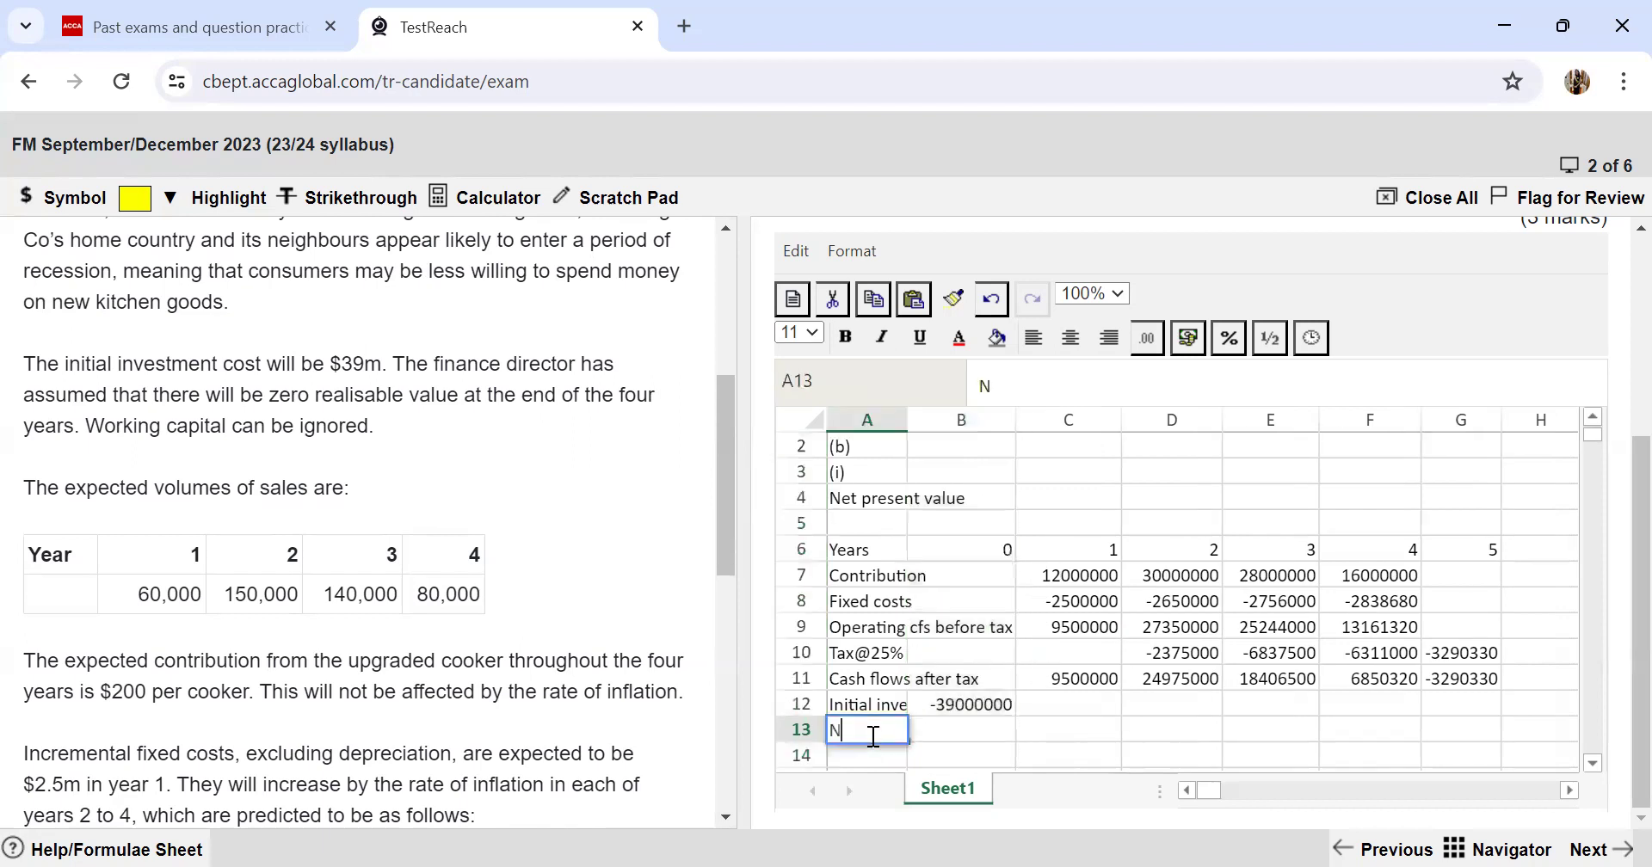
{"action": "type", "text": "et cash flows"}
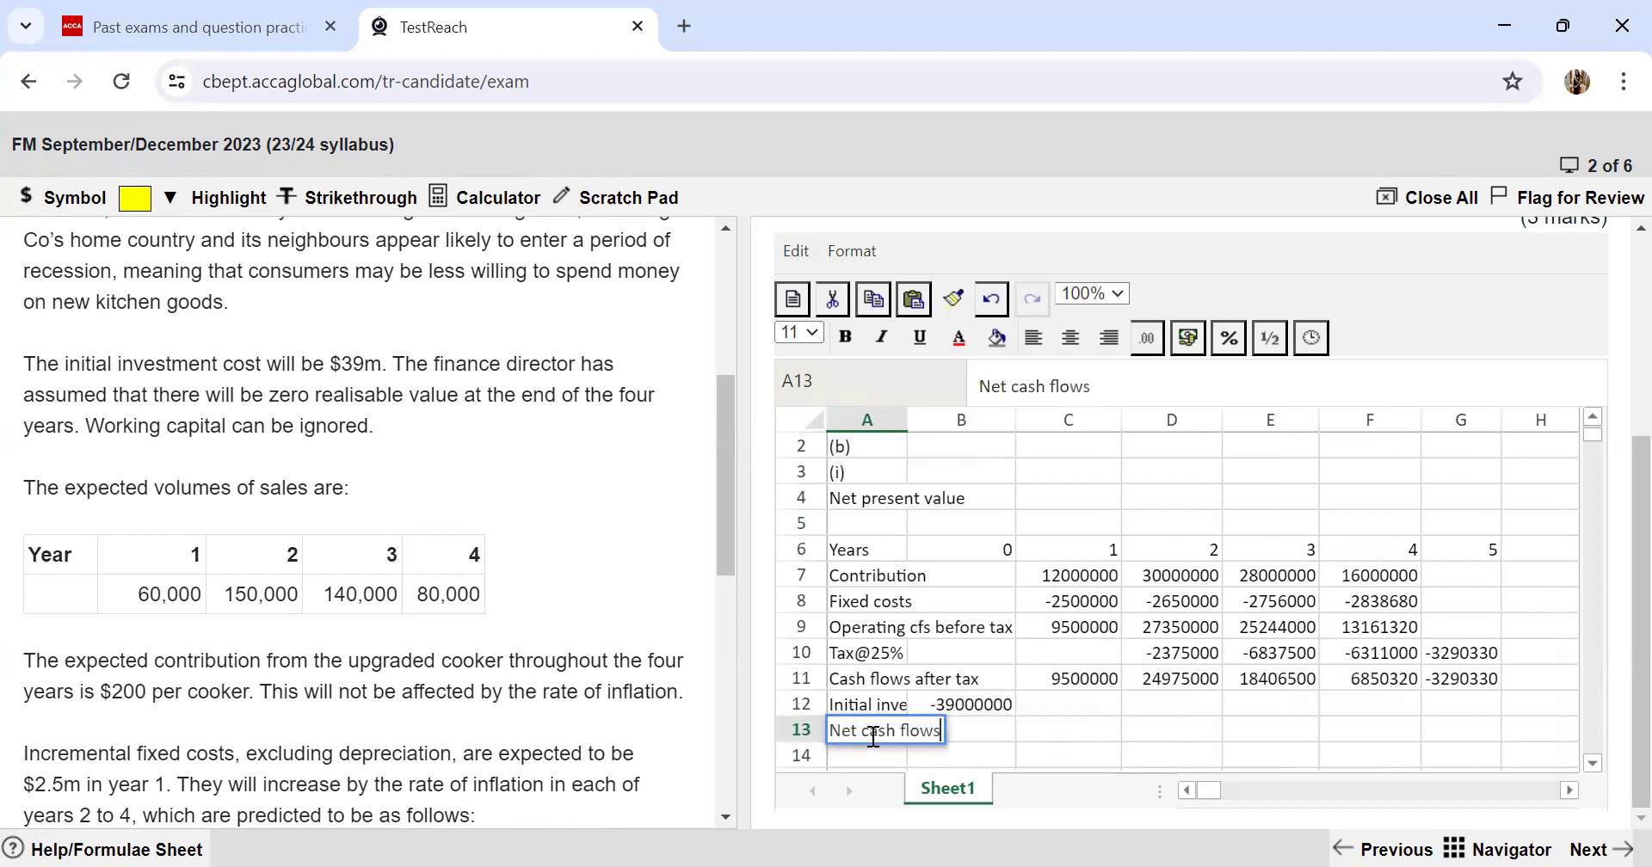
{"action": "key", "text": "Tab"}
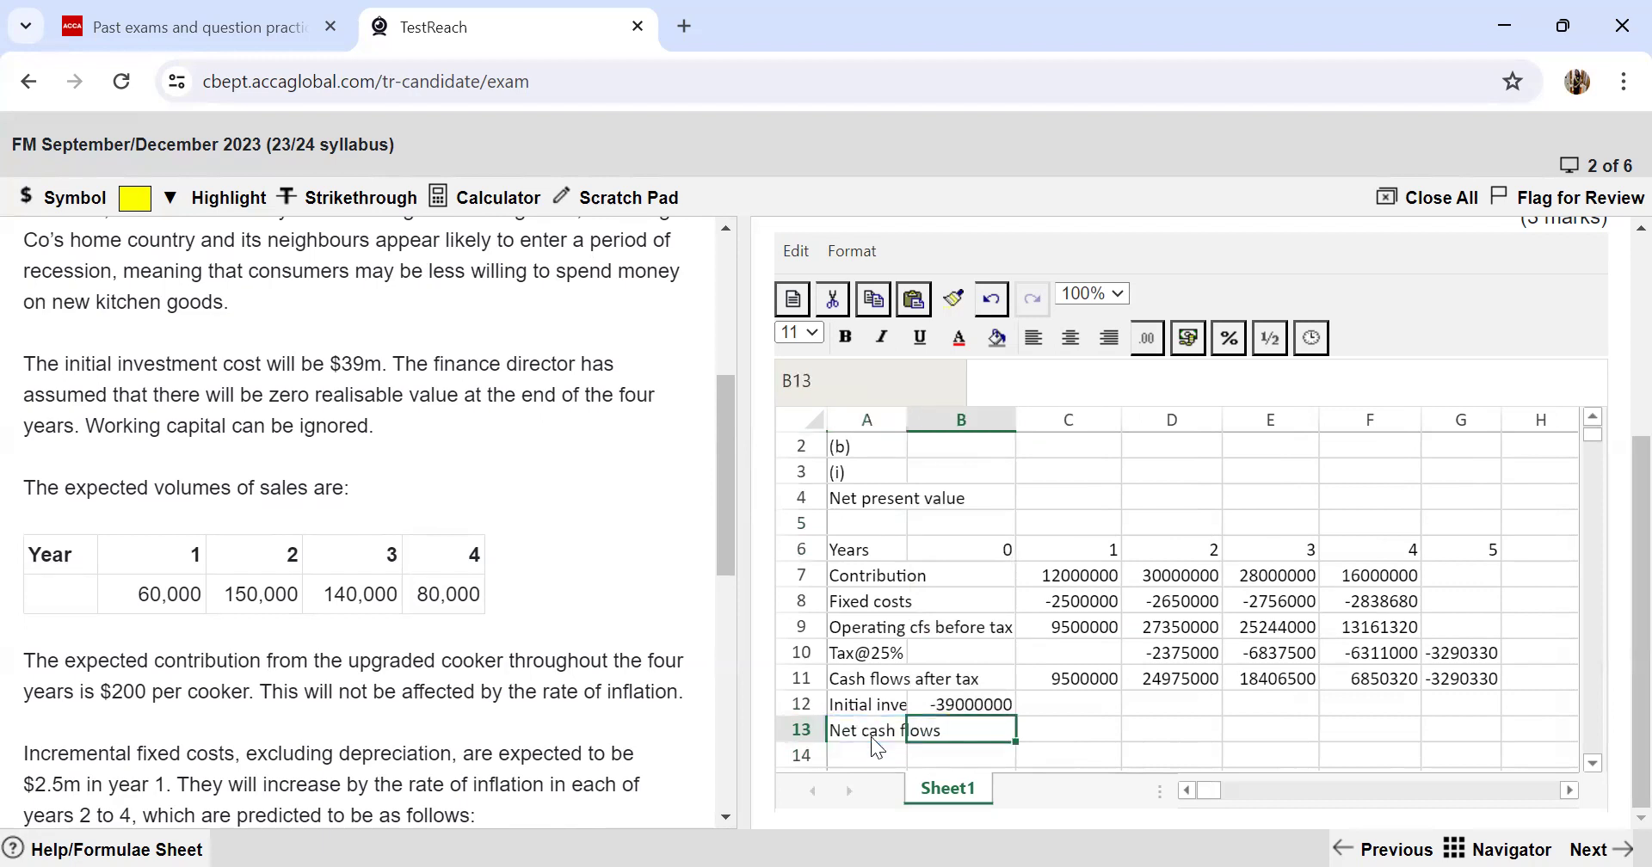
{"action": "type", "text": "="}
{"action": "key", "text": "Up"}
{"action": "key", "text": "Up"}
{"action": "type", "text": "+"}
{"action": "key", "text": "Up"}
{"action": "key", "text": "Return"}
Step: Copy the year 0 net cash flow formula from B13 into C13:G13
{"action": "key", "text": "Up"}
{"action": "key", "text": "Right"}
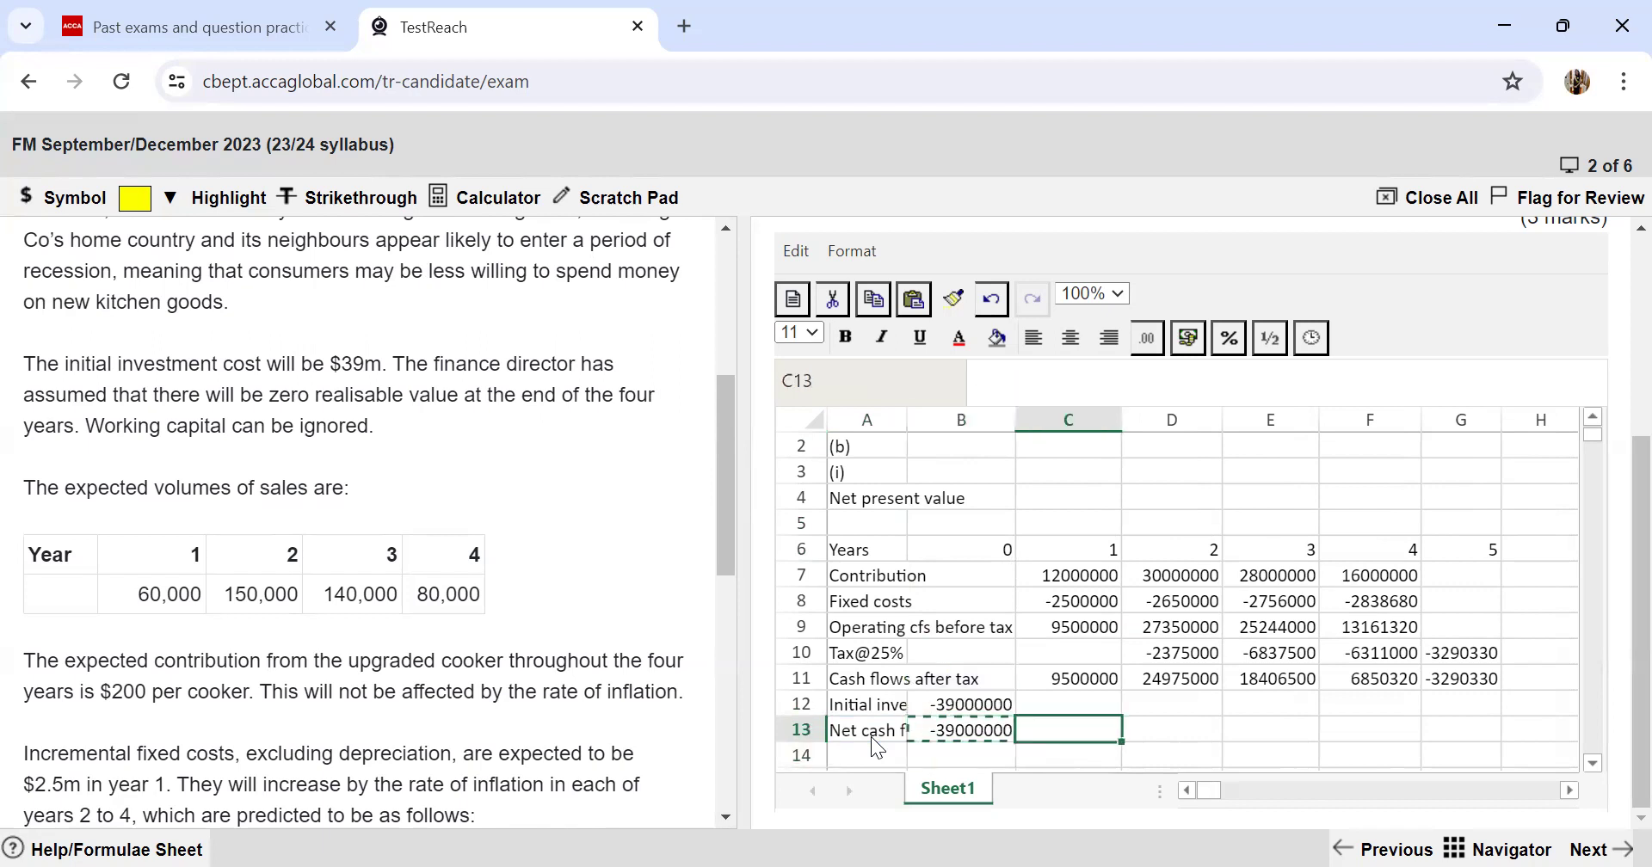
{"action": "key", "text": "shift+Right"}
{"action": "key", "text": "shift+Right"}
{"action": "key", "text": "shift+Right"}
{"action": "key", "text": "shift+Right"}
{"action": "key", "text": "ctrl+v"}
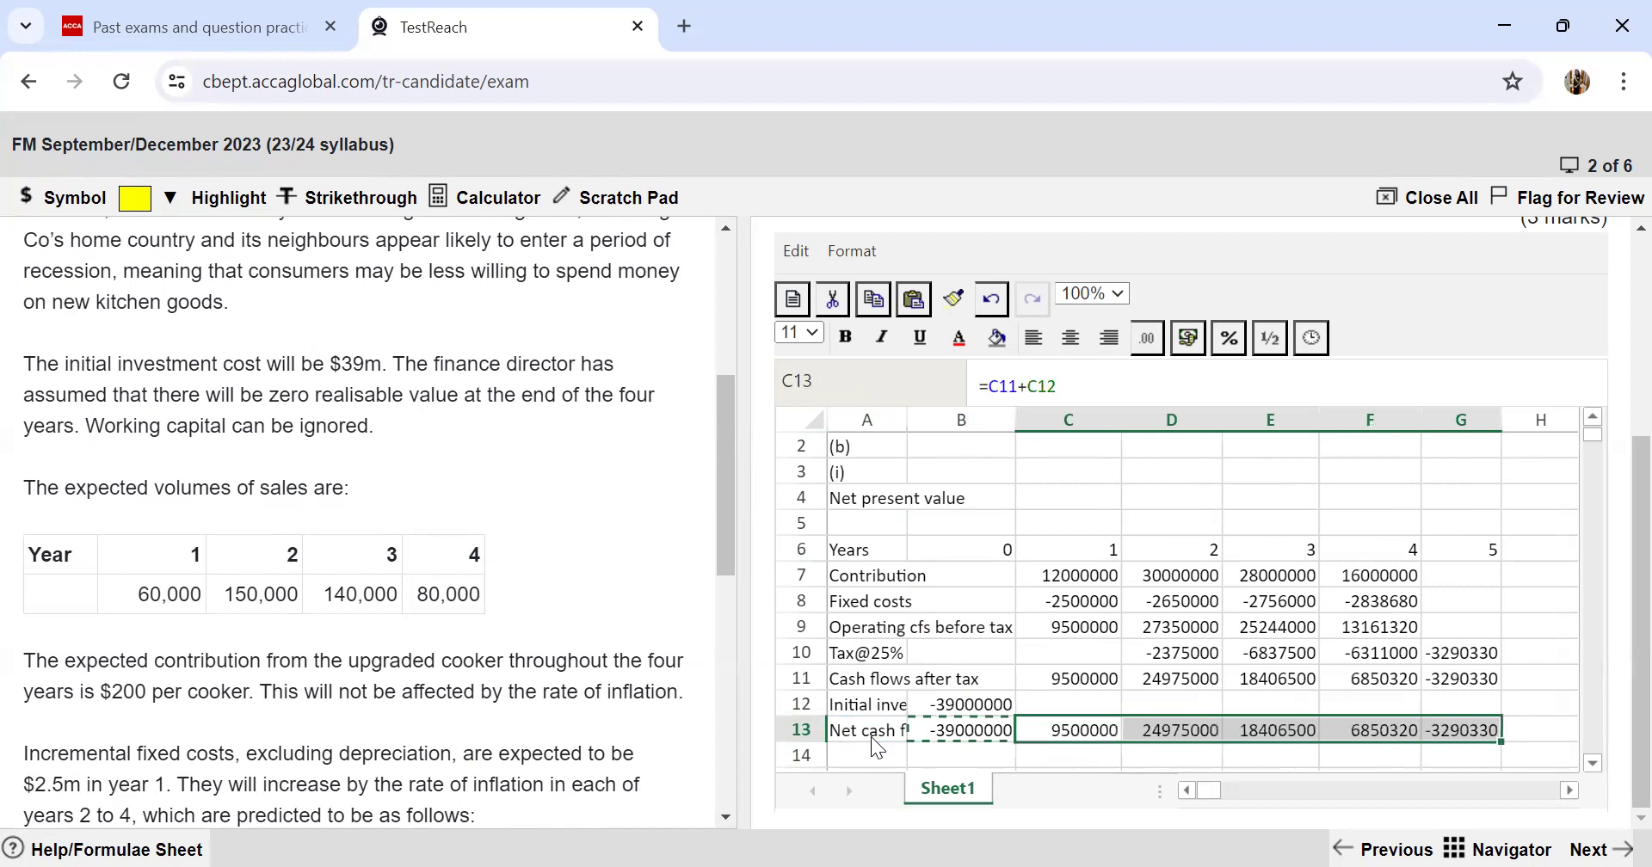
Step: Label row 14 "NPV" in A14
{"action": "scroll", "coordinate": [1189, 661], "scroll_direction": "down", "scroll_amount": 1}
{"action": "scroll", "coordinate": [1185, 652], "scroll_direction": "down", "scroll_amount": 1}
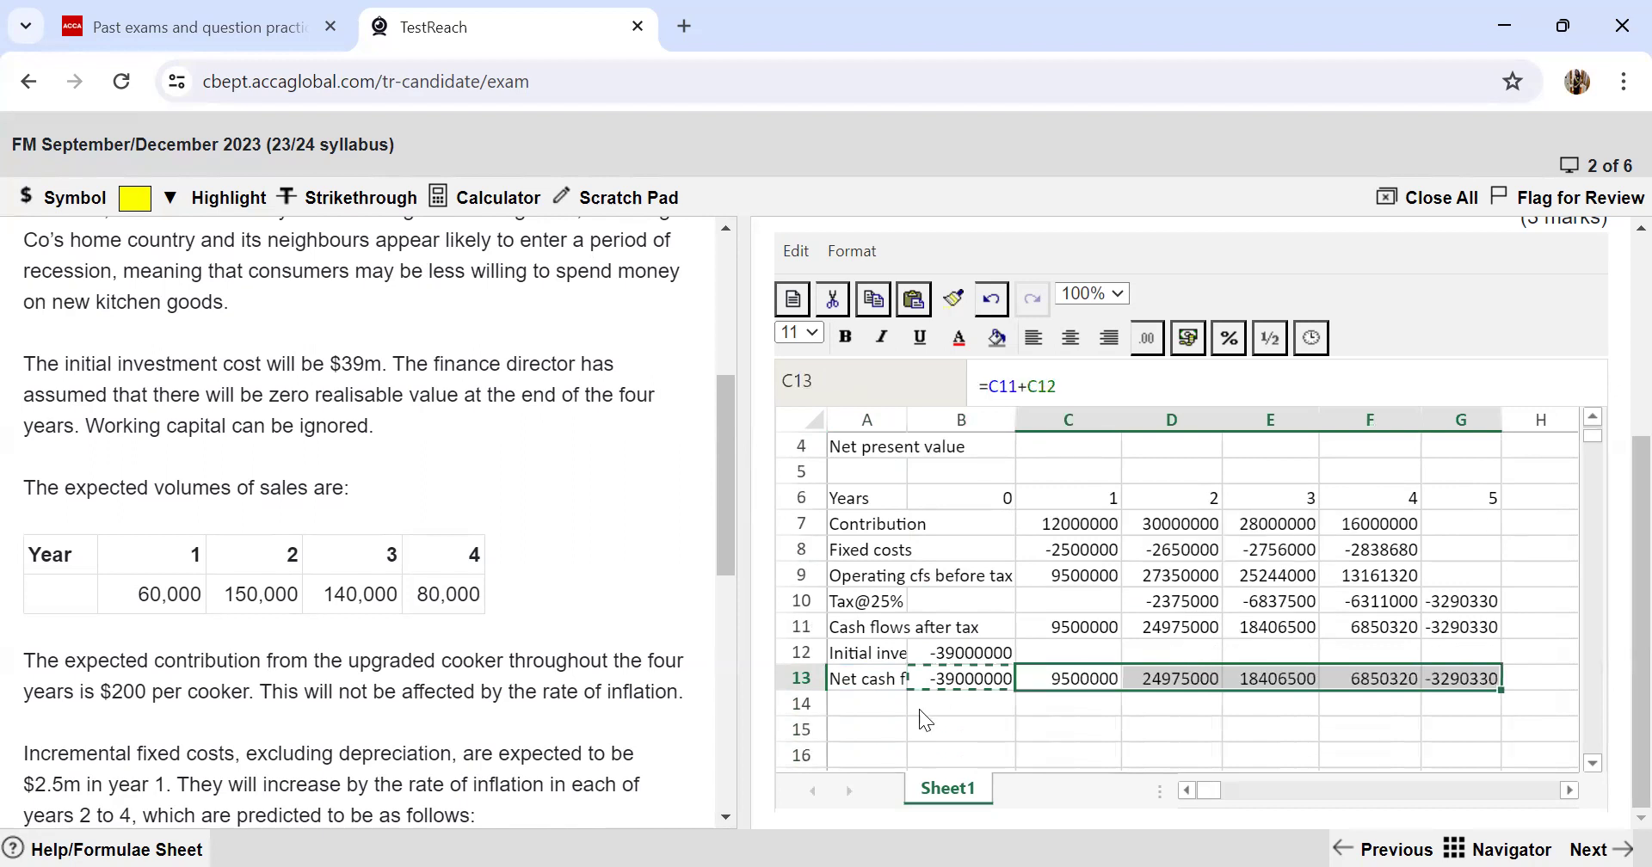
{"action": "left_click", "coordinate": [851, 704]}
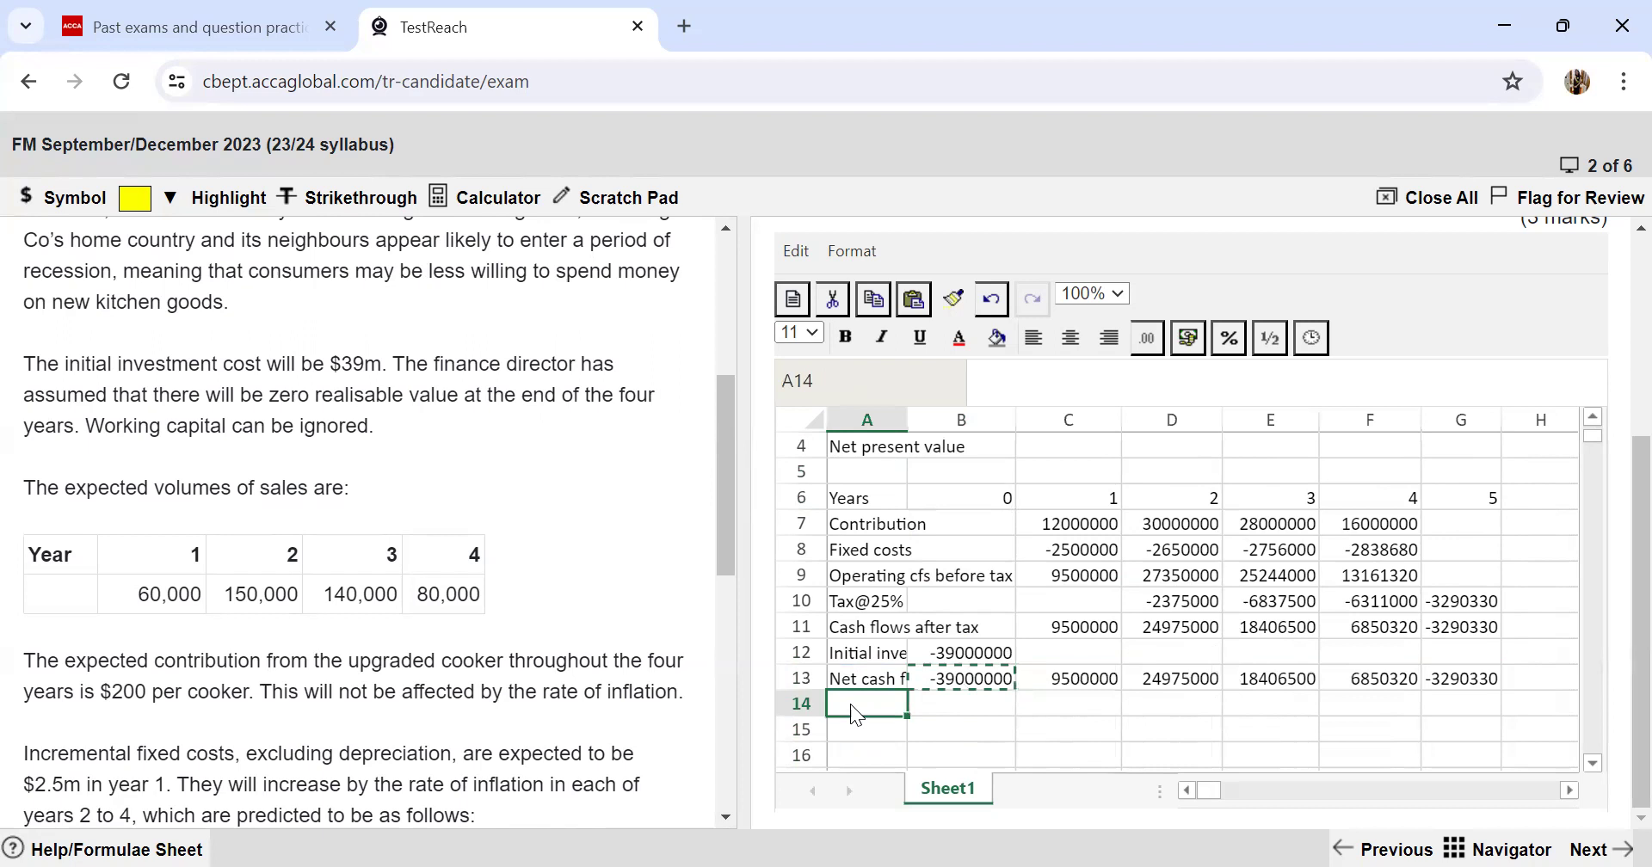
{"action": "type", "text": "NPV"}
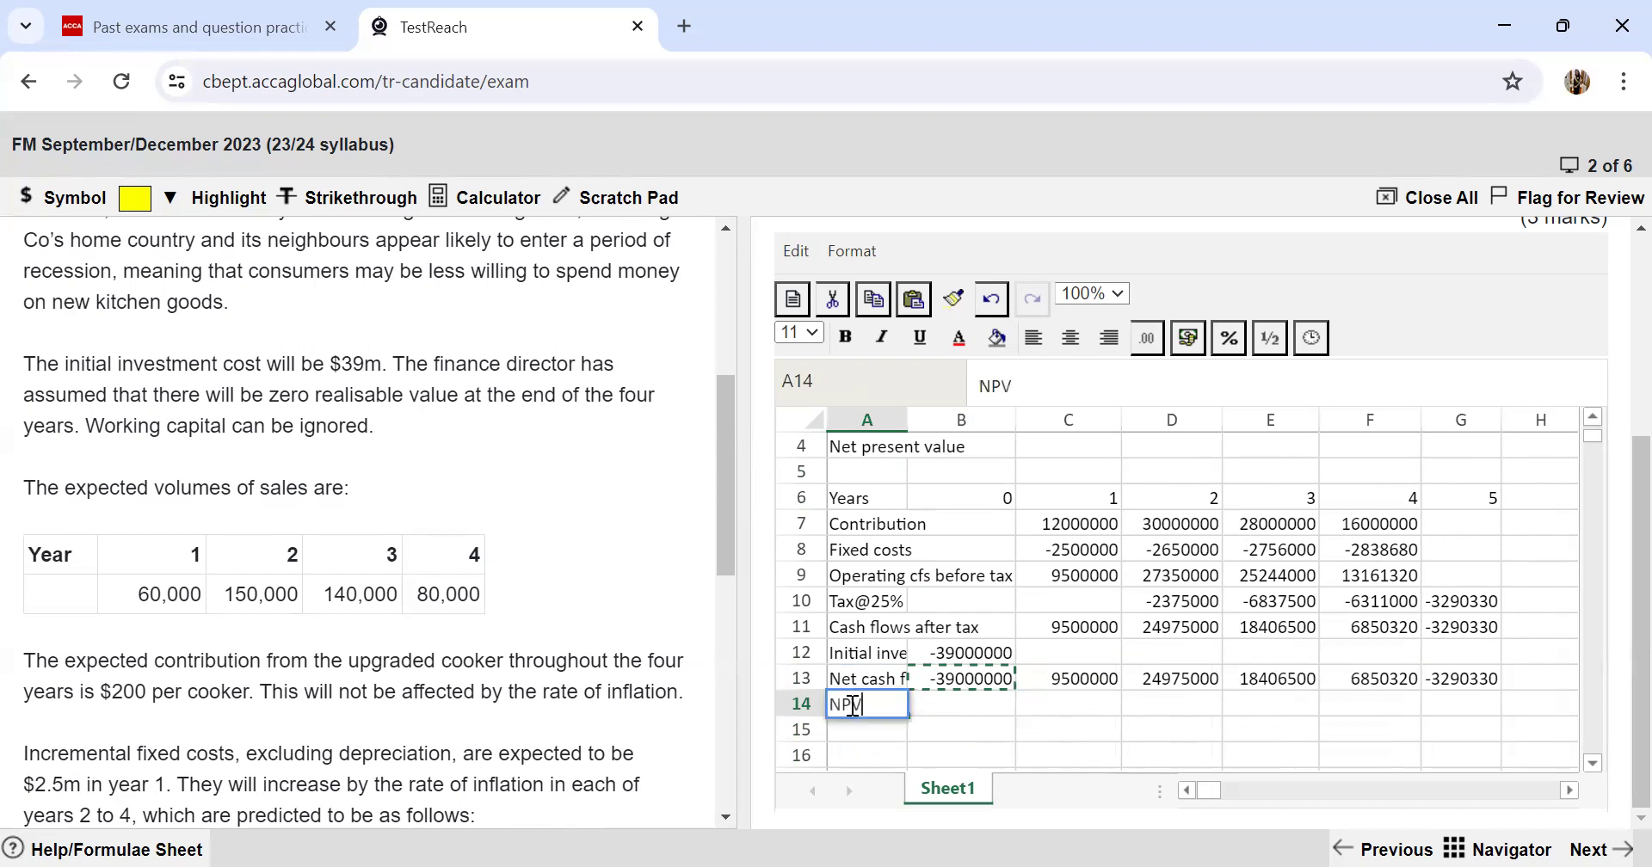
{"action": "key", "text": "Tab"}
Step: Calculate the net present value at the 11% discount rate with =npv(11%,C13:G13)+B13 in B14
{"action": "type", "text": "="}
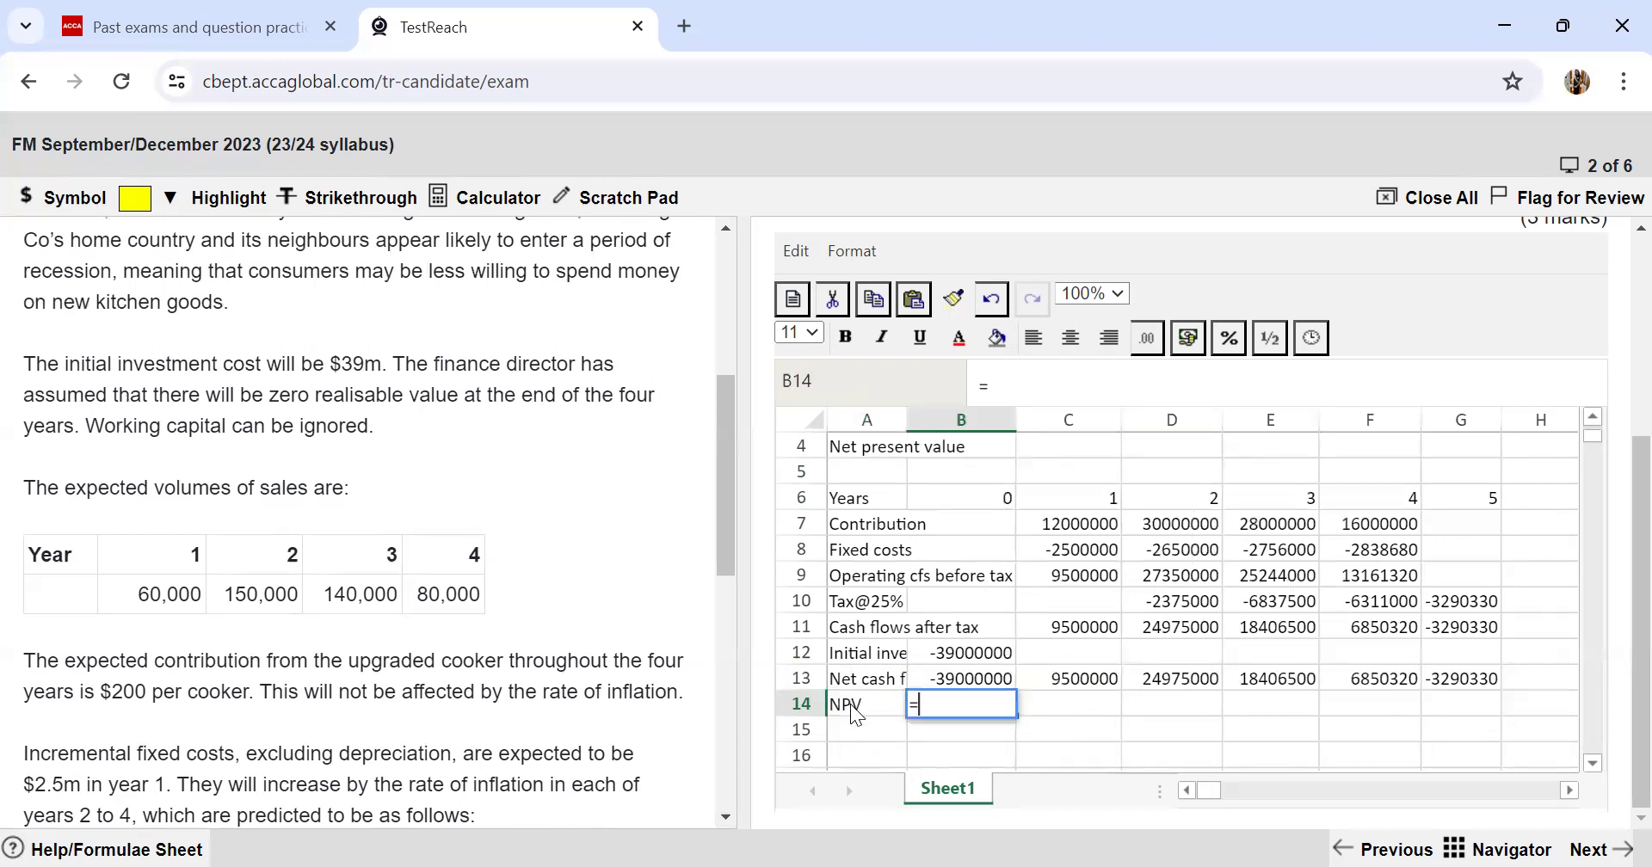
{"action": "type", "text": "npv("}
{"action": "scroll", "coordinate": [663, 693], "scroll_direction": "down", "scroll_amount": 7}
{"action": "type", "text": "1"}
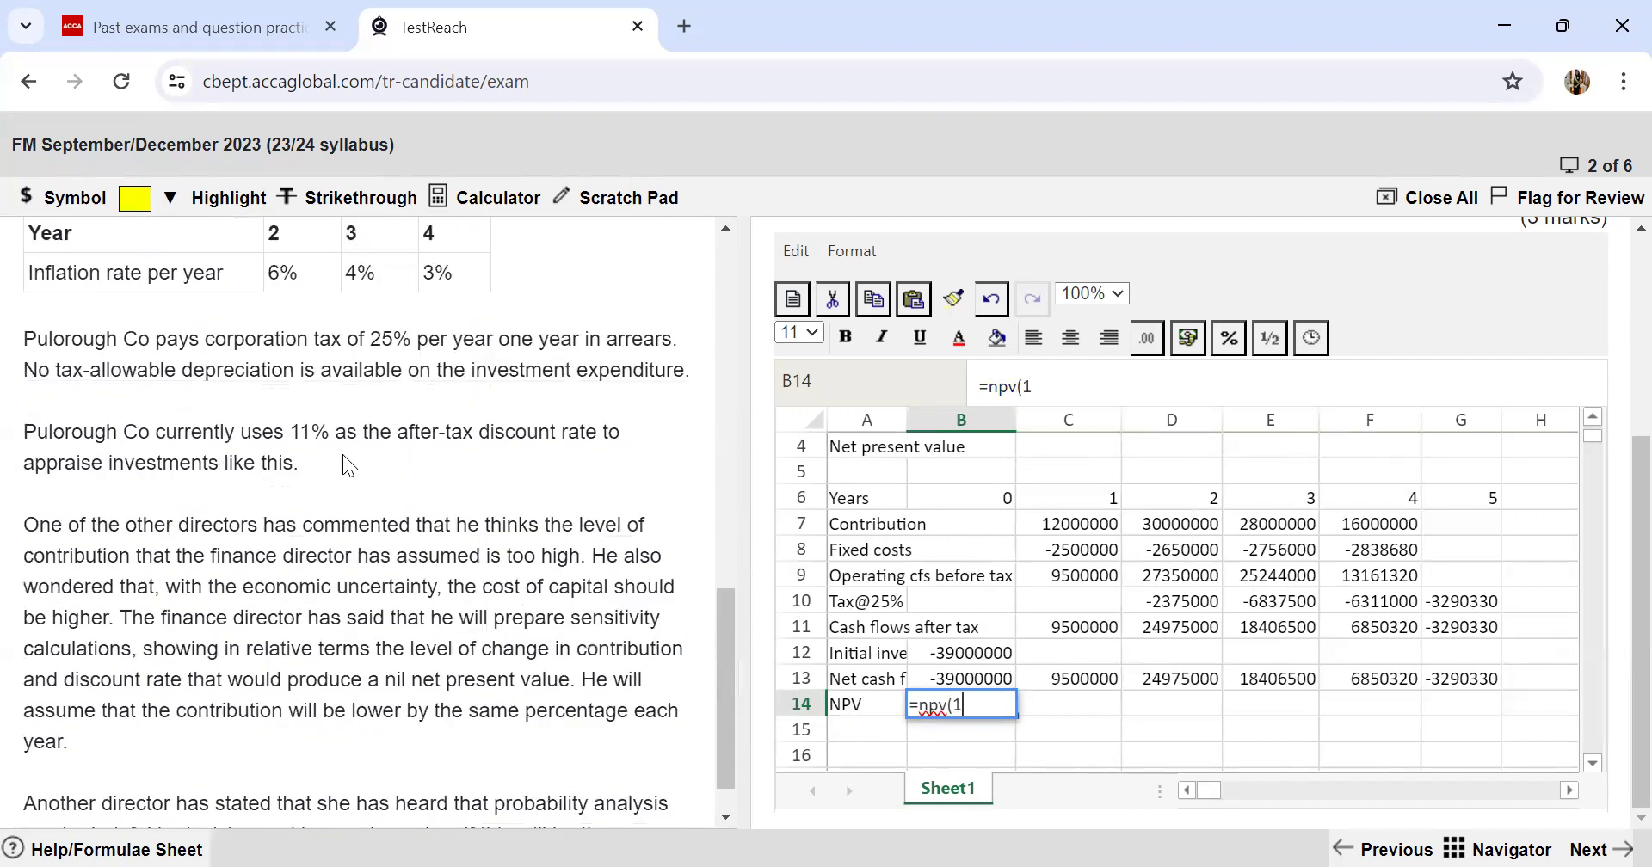
{"action": "type", "text": "1%,"}
{"action": "left_click_drag", "start_coordinate": [1072, 681], "coordinate": [1428, 688]}
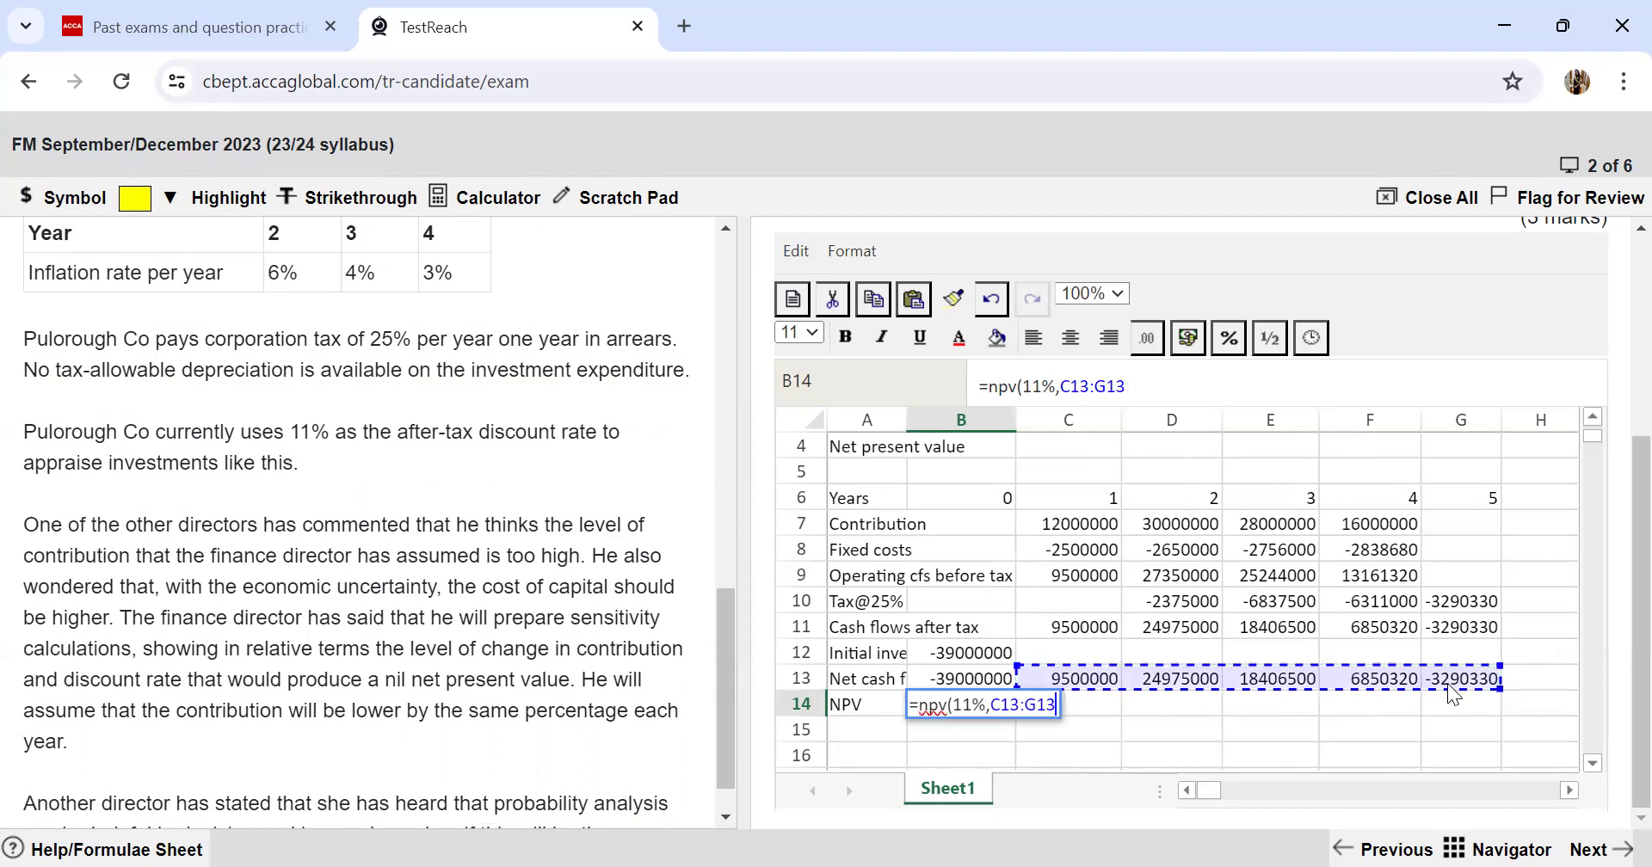
{"action": "type", "text": ")+"}
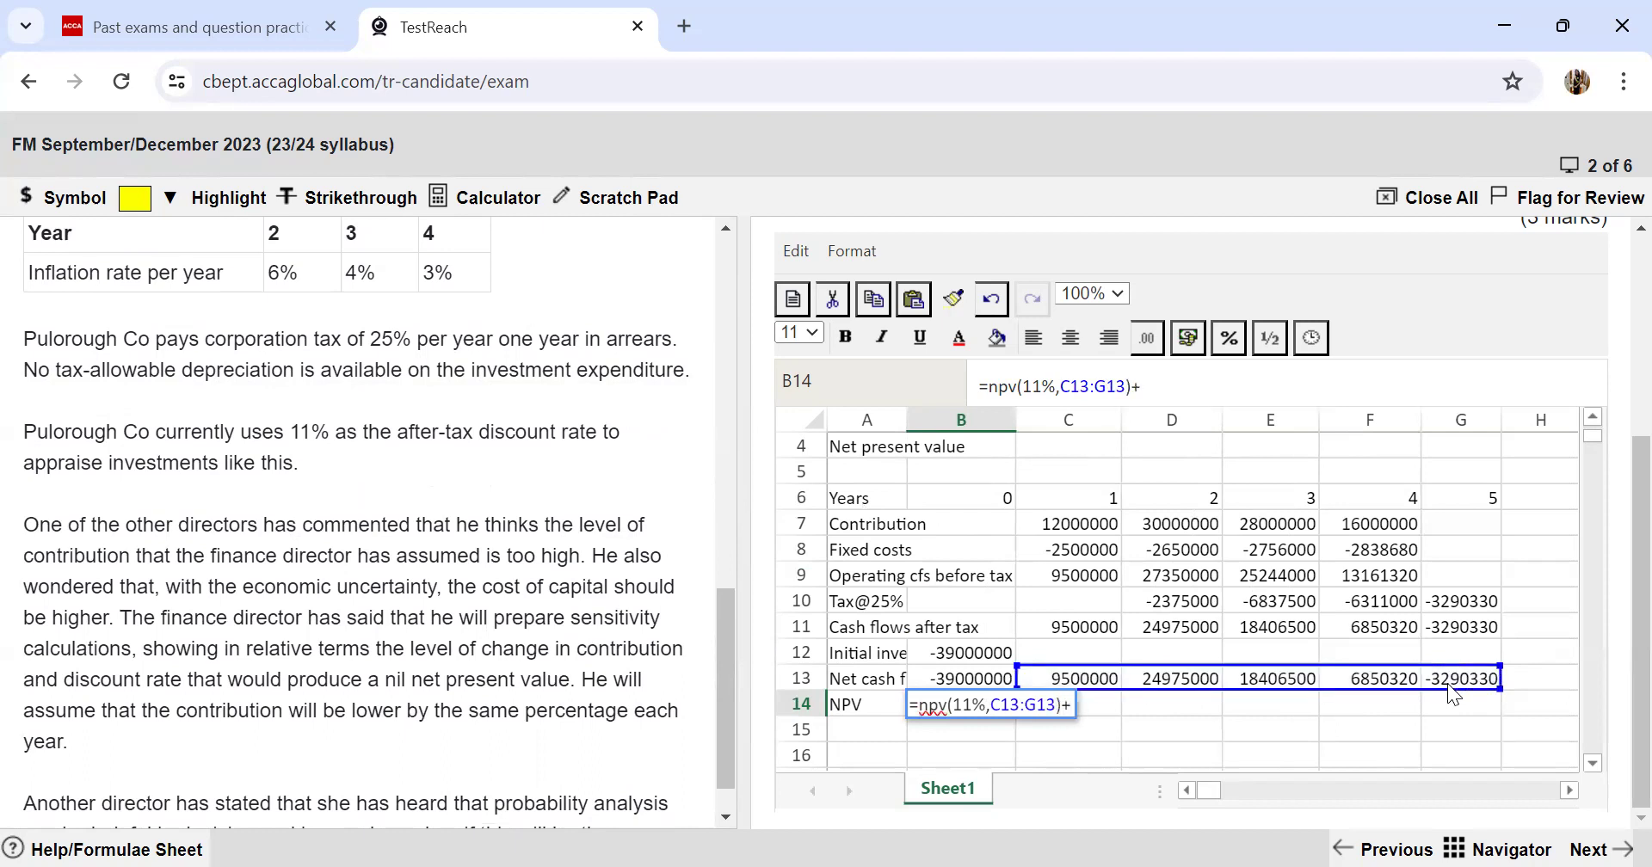
{"action": "left_click", "coordinate": [947, 682]}
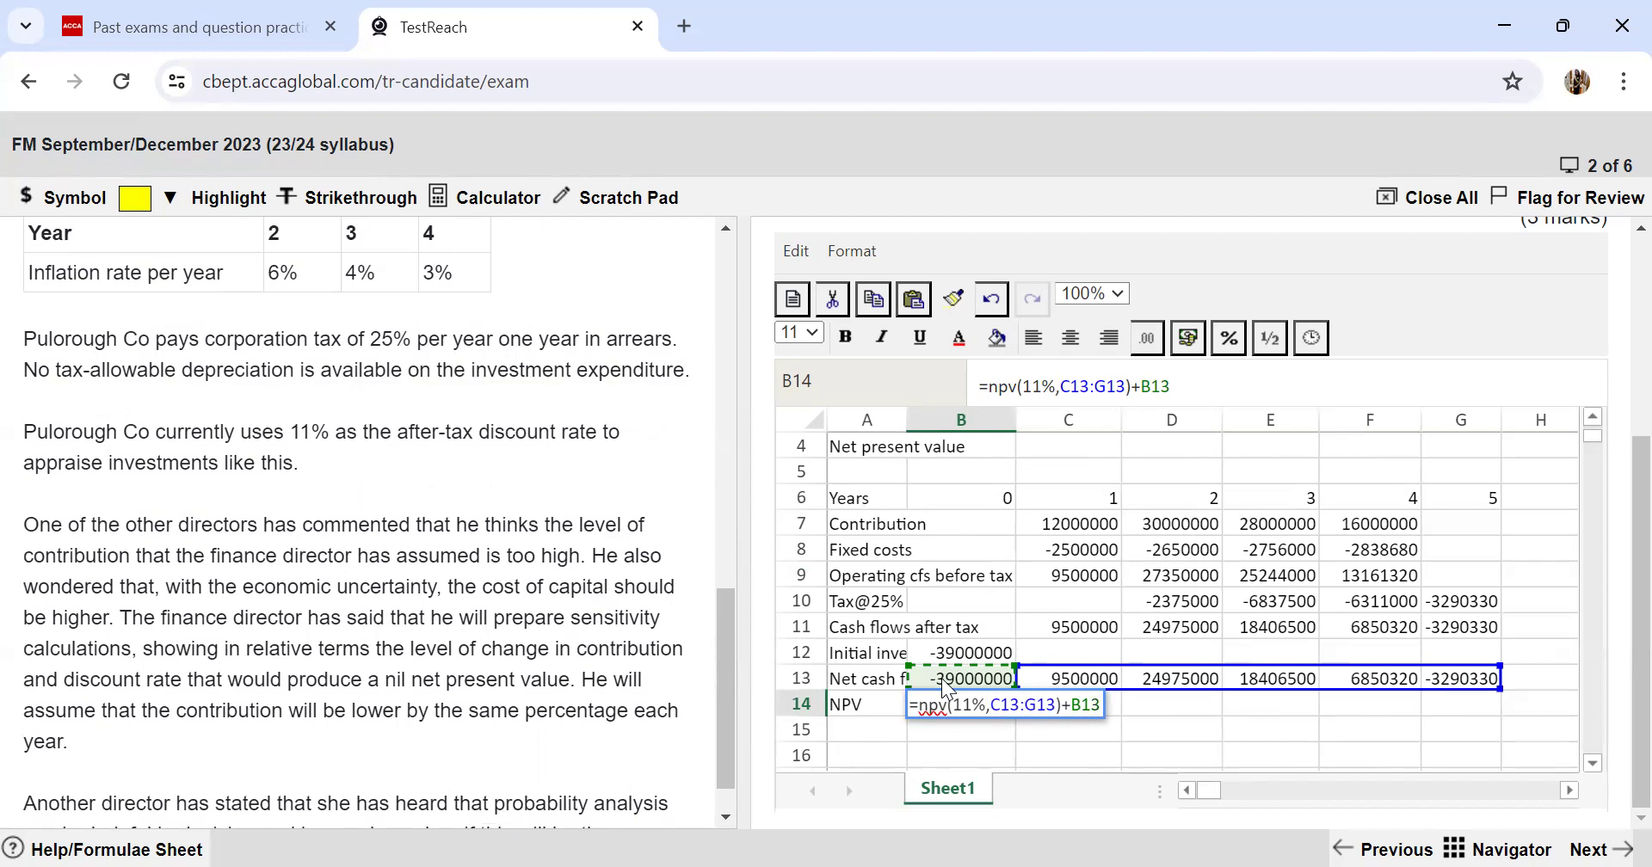
{"action": "key", "text": "Return"}
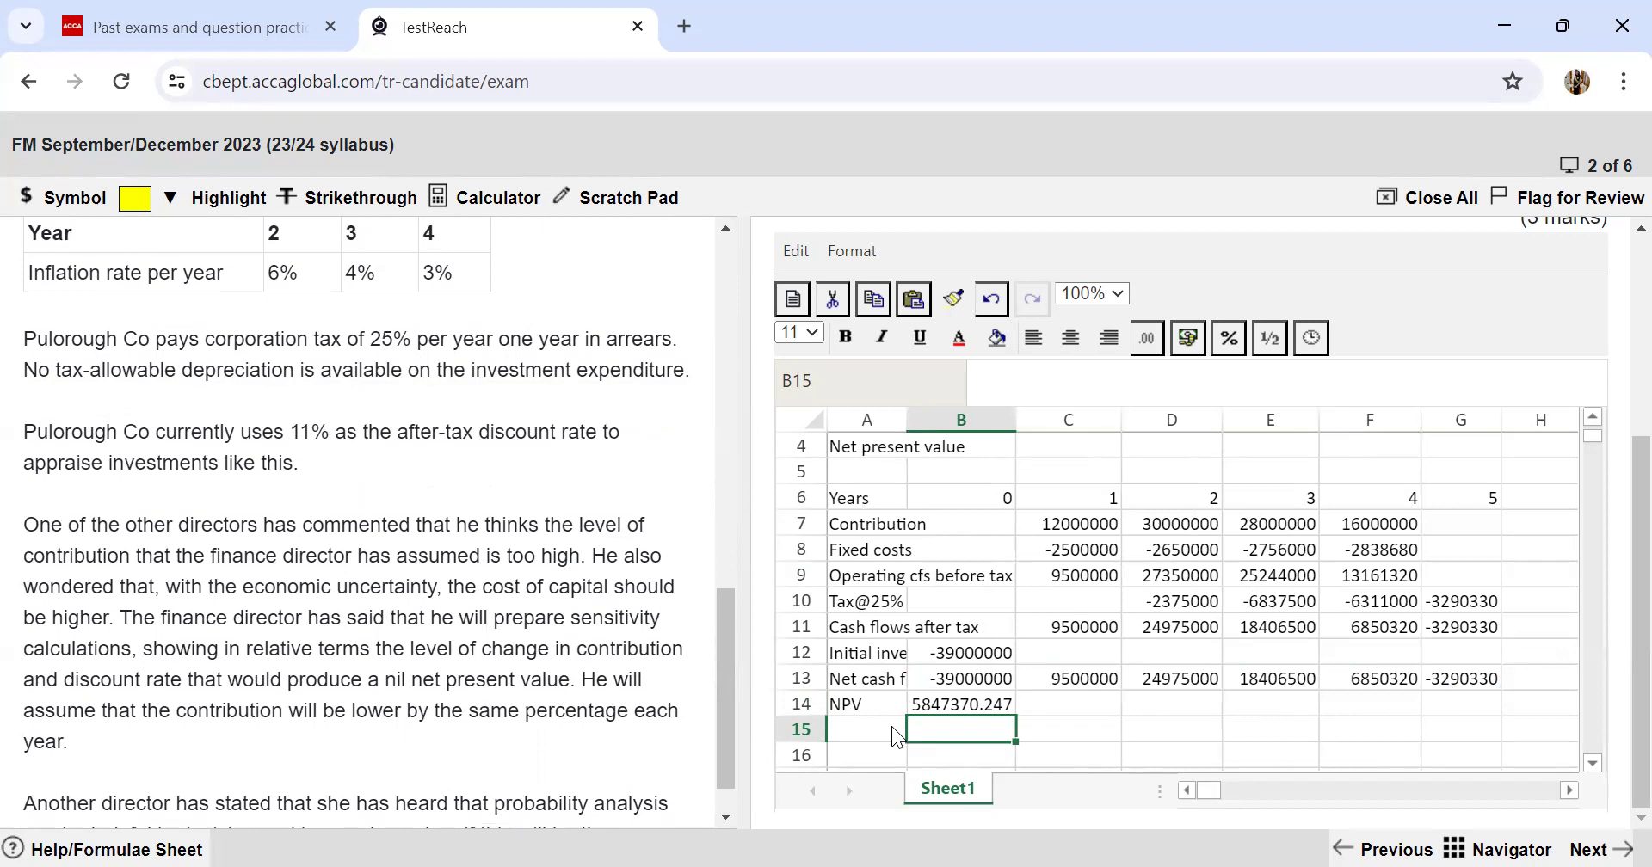
{"action": "scroll", "coordinate": [1222, 418], "scroll_direction": "up", "scroll_amount": 5}
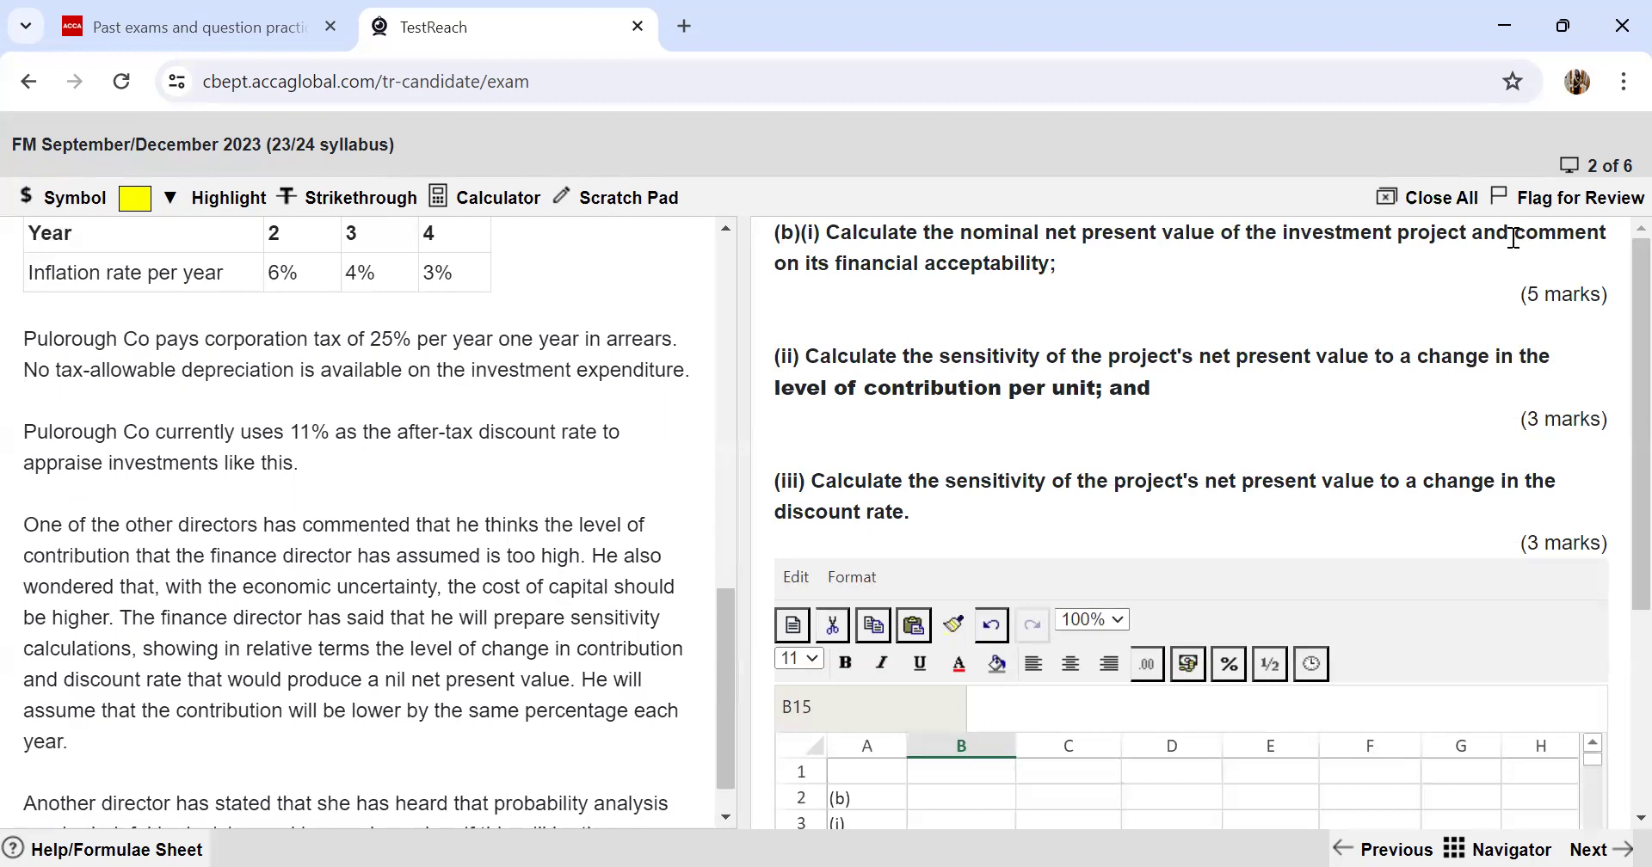
Step: Format the NPV in B14 as currency and widen column B to fit the value
{"action": "left_click_drag", "start_coordinate": [1517, 234], "coordinate": [1606, 234]}
{"action": "left_click", "coordinate": [1356, 311]}
{"action": "scroll", "coordinate": [1221, 472], "scroll_direction": "down", "scroll_amount": 4}
{"action": "scroll", "coordinate": [1228, 468], "scroll_direction": "down", "scroll_amount": 3}
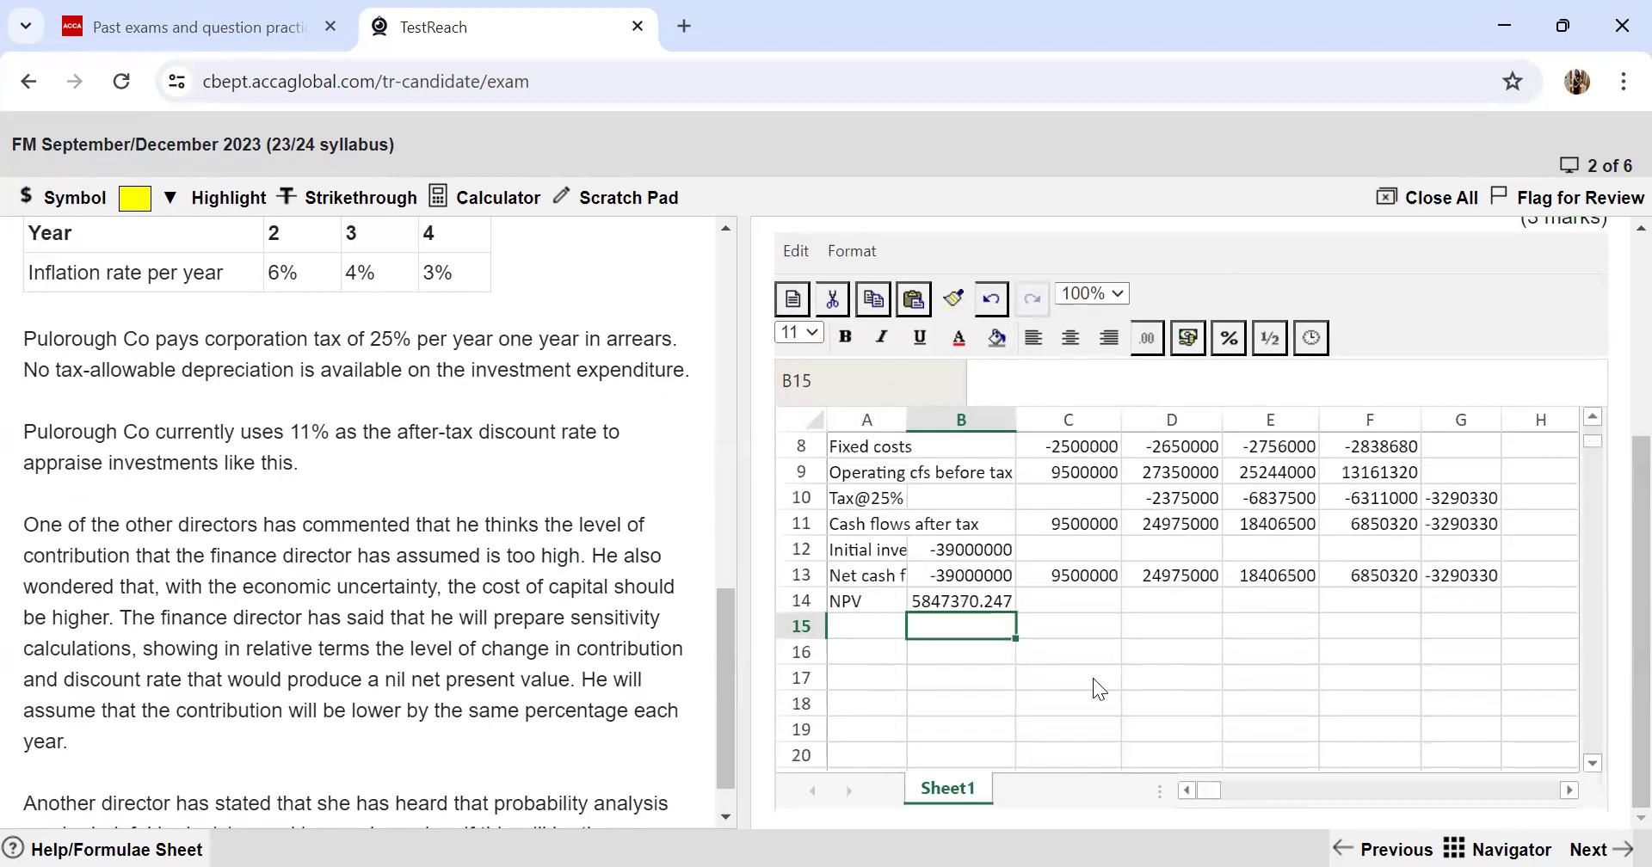
{"action": "left_click", "coordinate": [960, 607]}
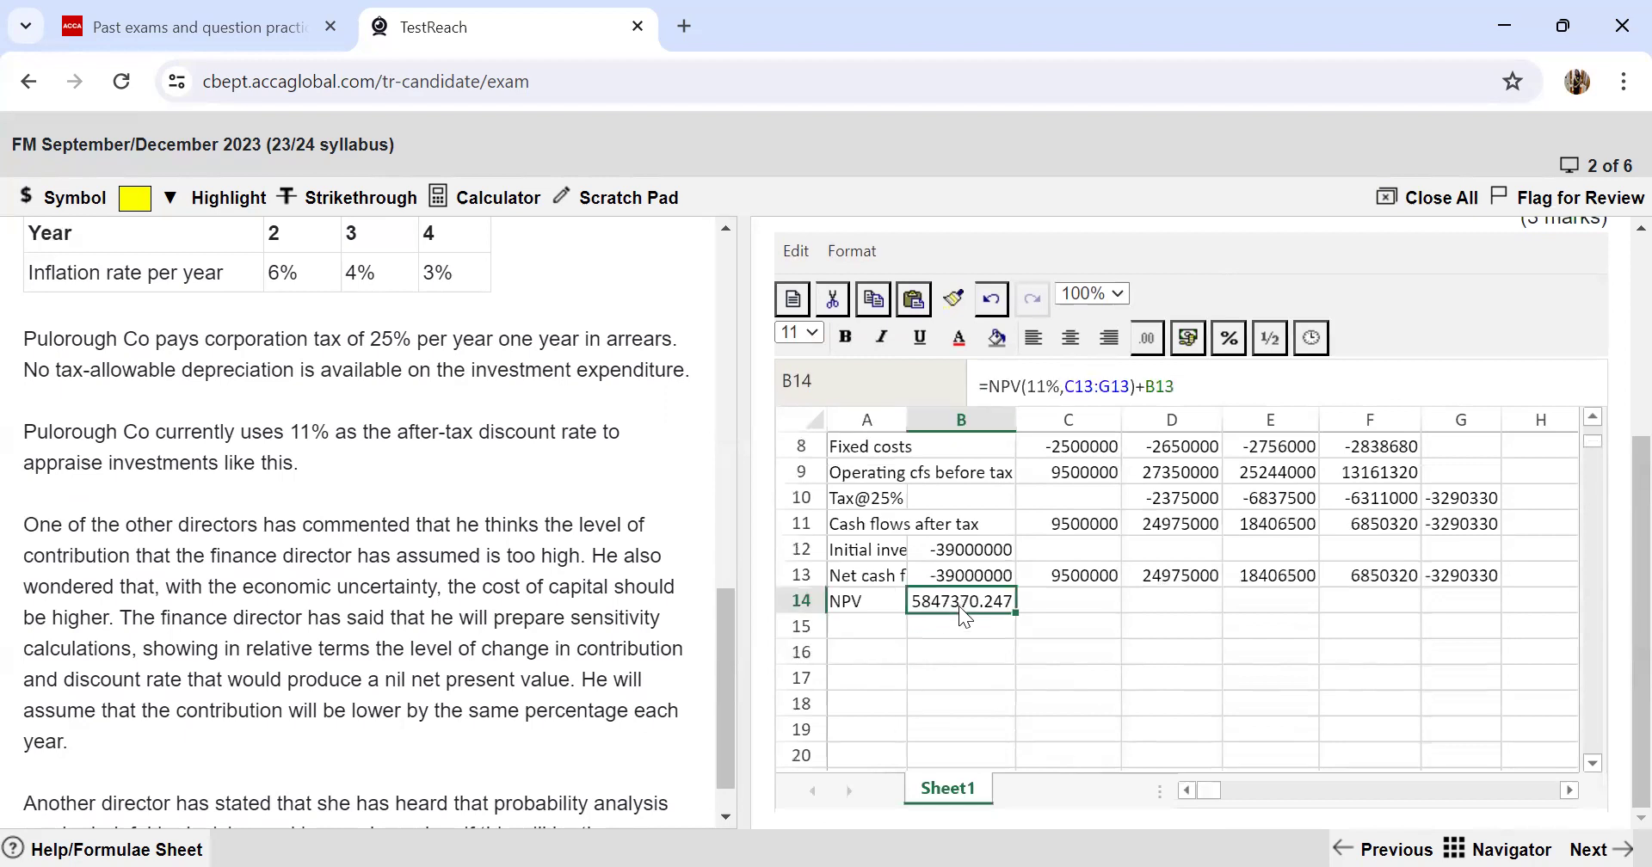
{"action": "left_click", "coordinate": [1187, 340]}
{"action": "left_click", "coordinate": [1256, 482]}
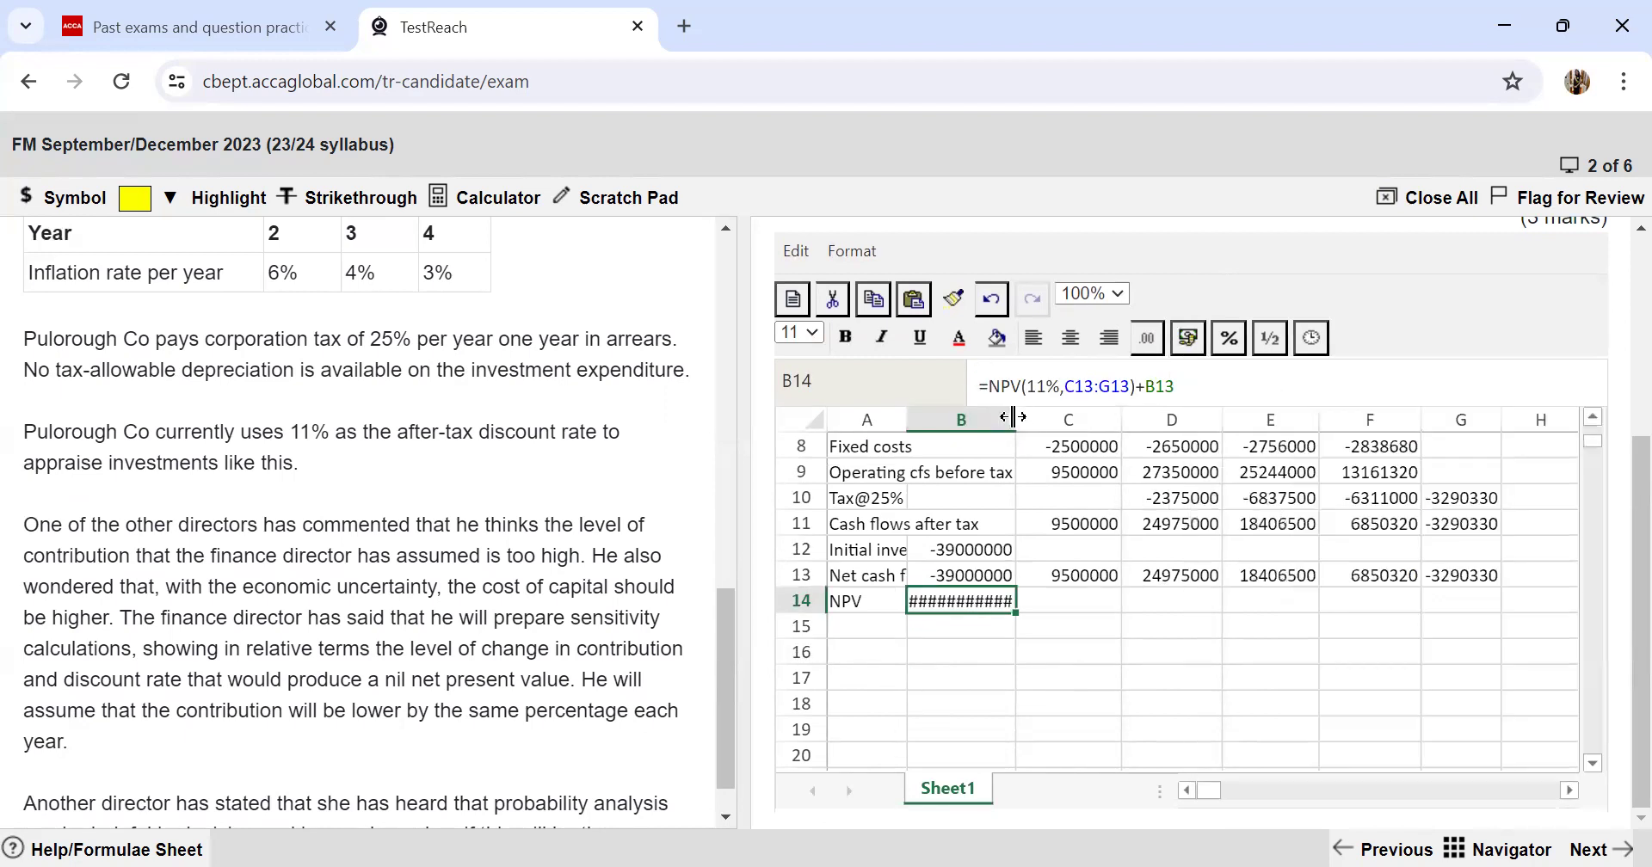
{"action": "left_click_drag", "start_coordinate": [1016, 420], "coordinate": [1035, 419]}
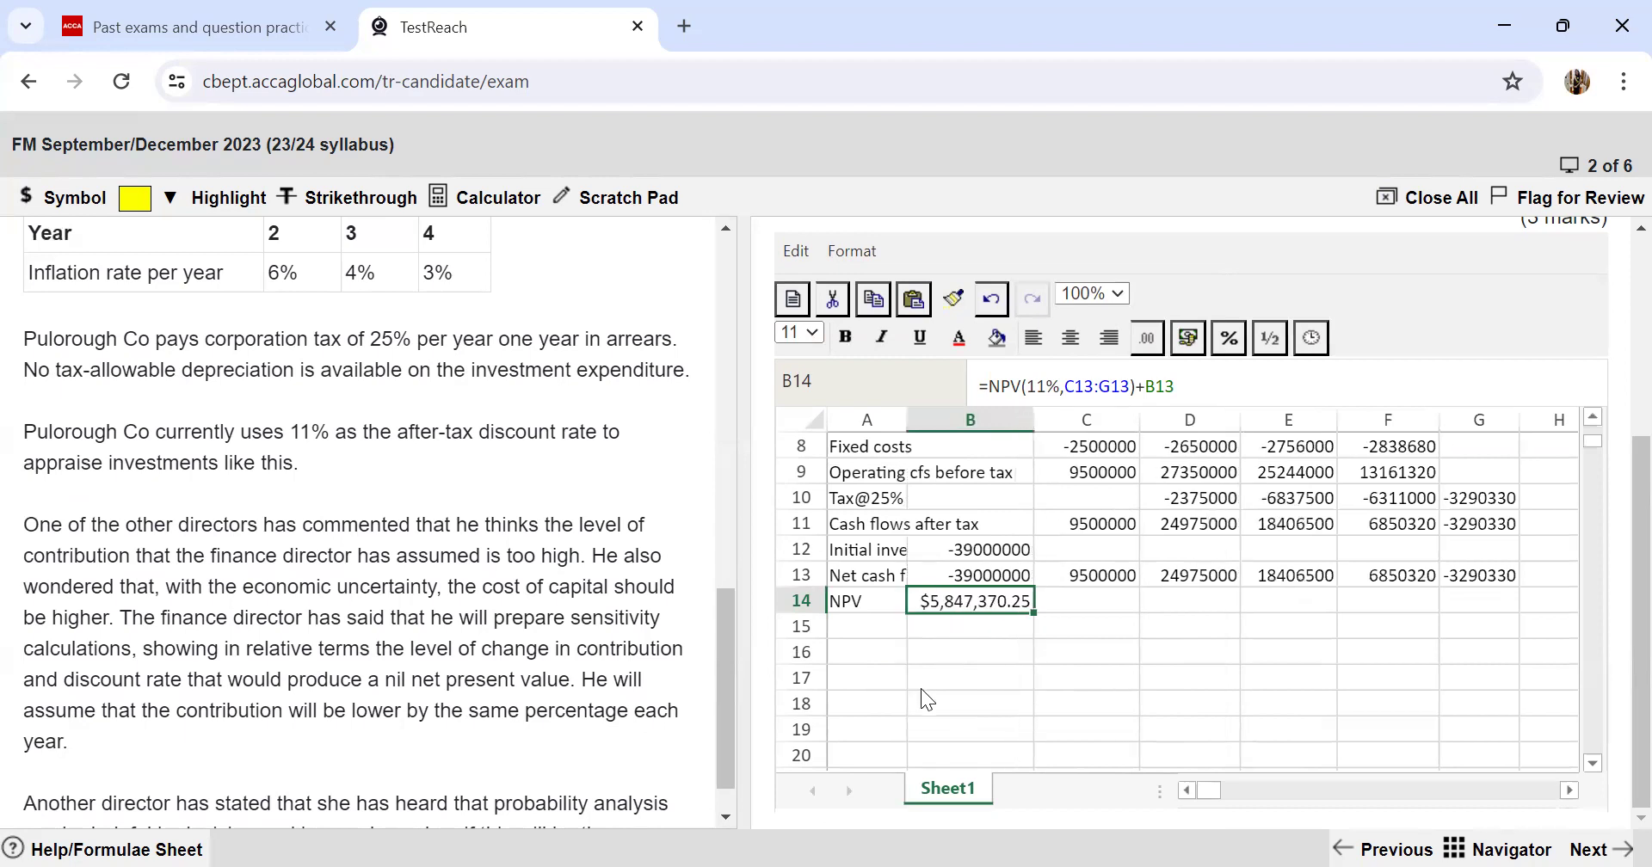
Step: Enter the comment "Since the project has a positive NPV, Pulorough Co should accept the project." in A16
{"action": "left_click", "coordinate": [857, 663]}
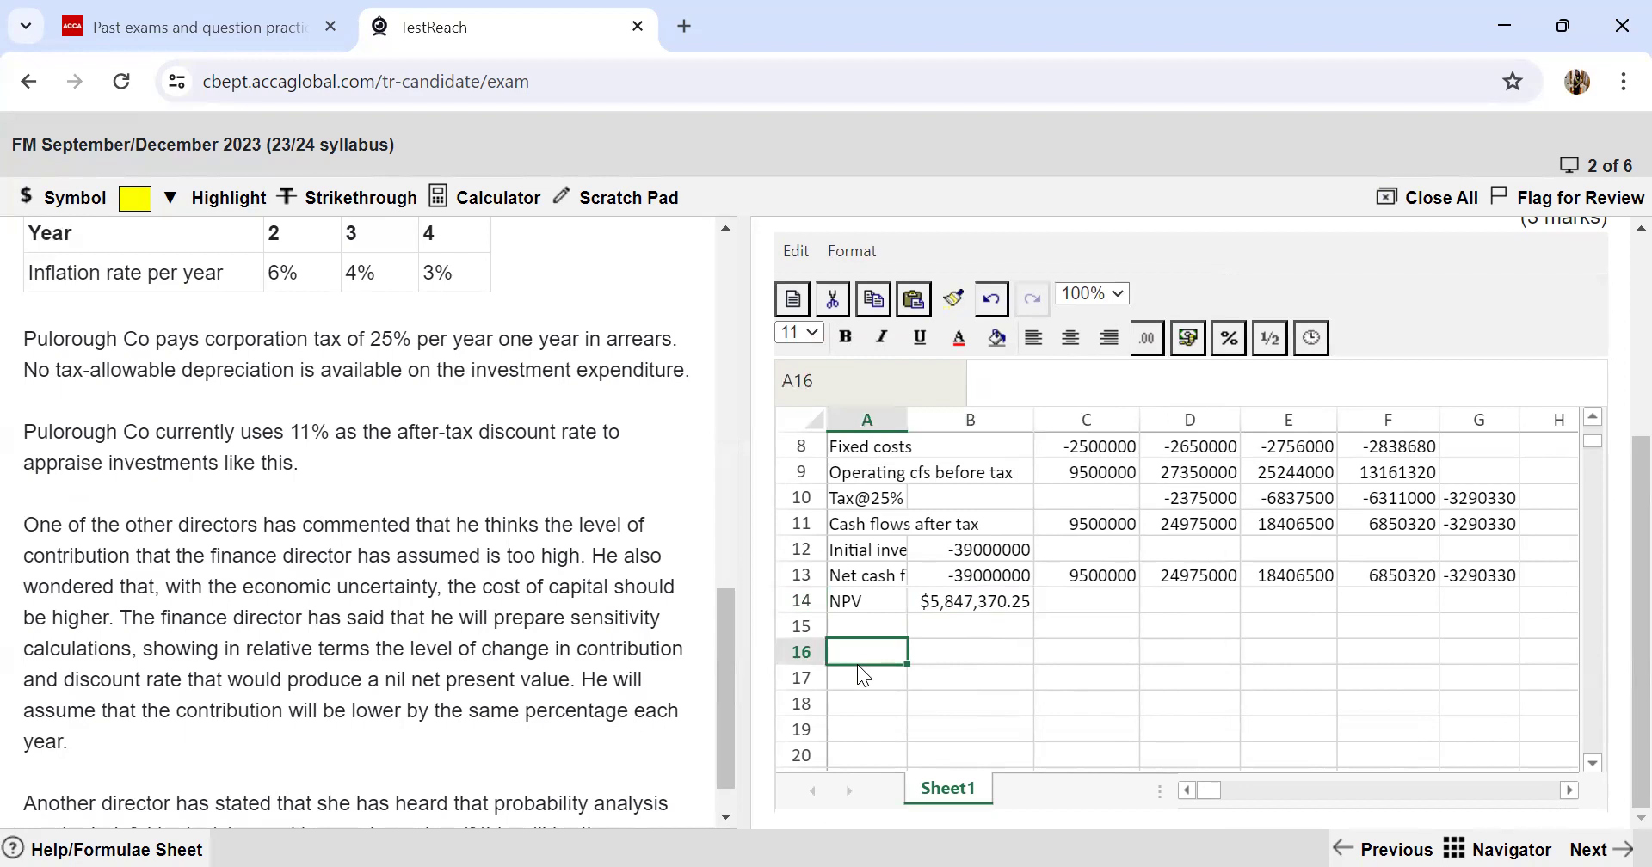
{"action": "type", "text": "Sin"}
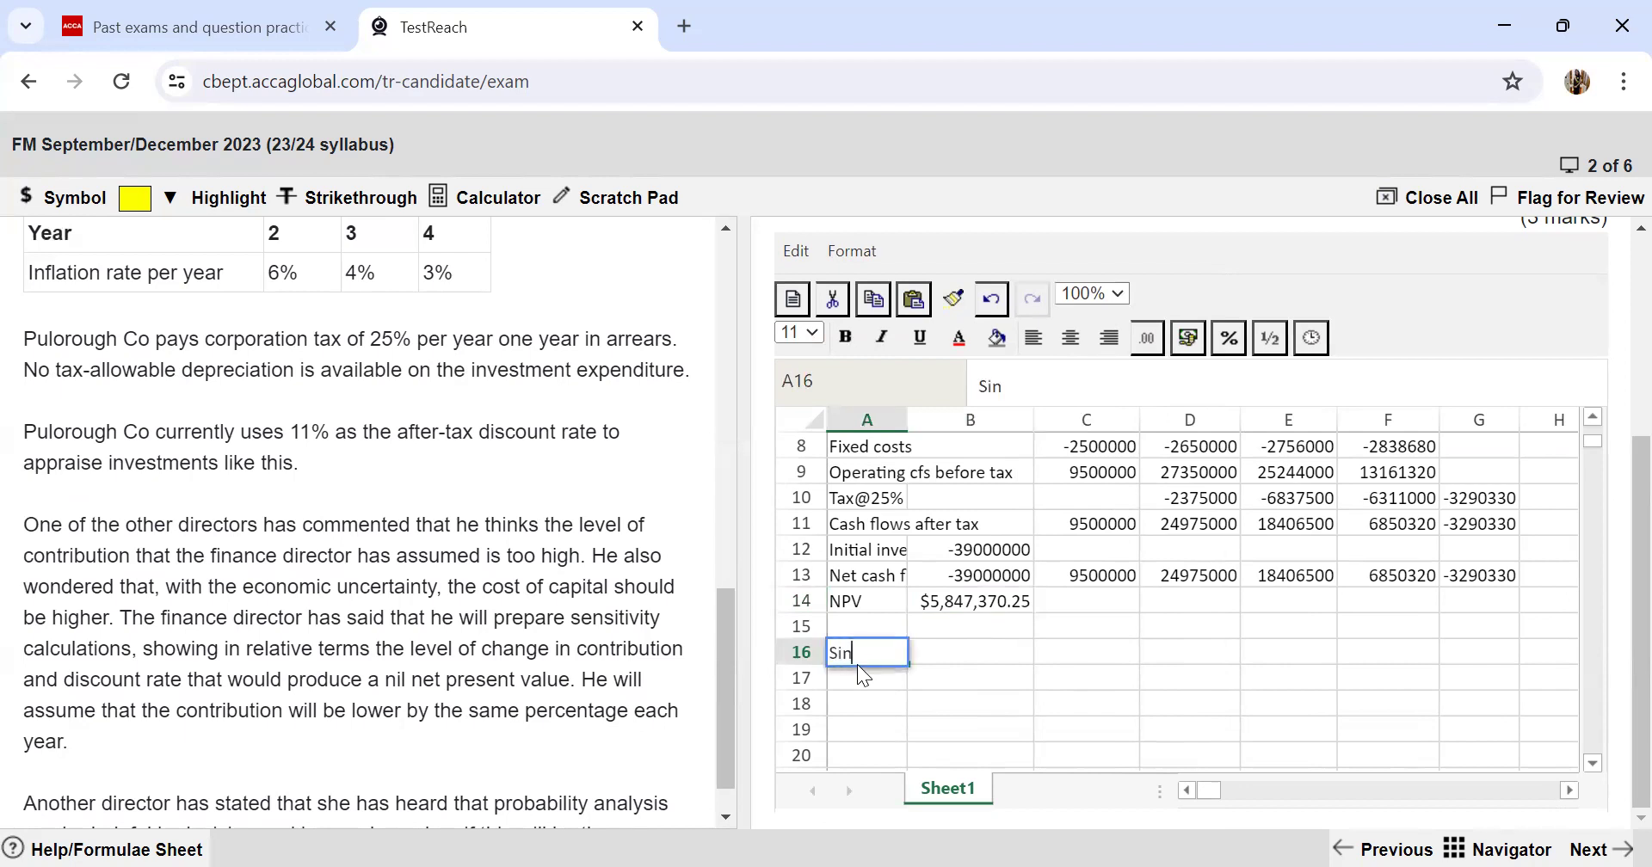
{"action": "type", "text": "ce the projec"}
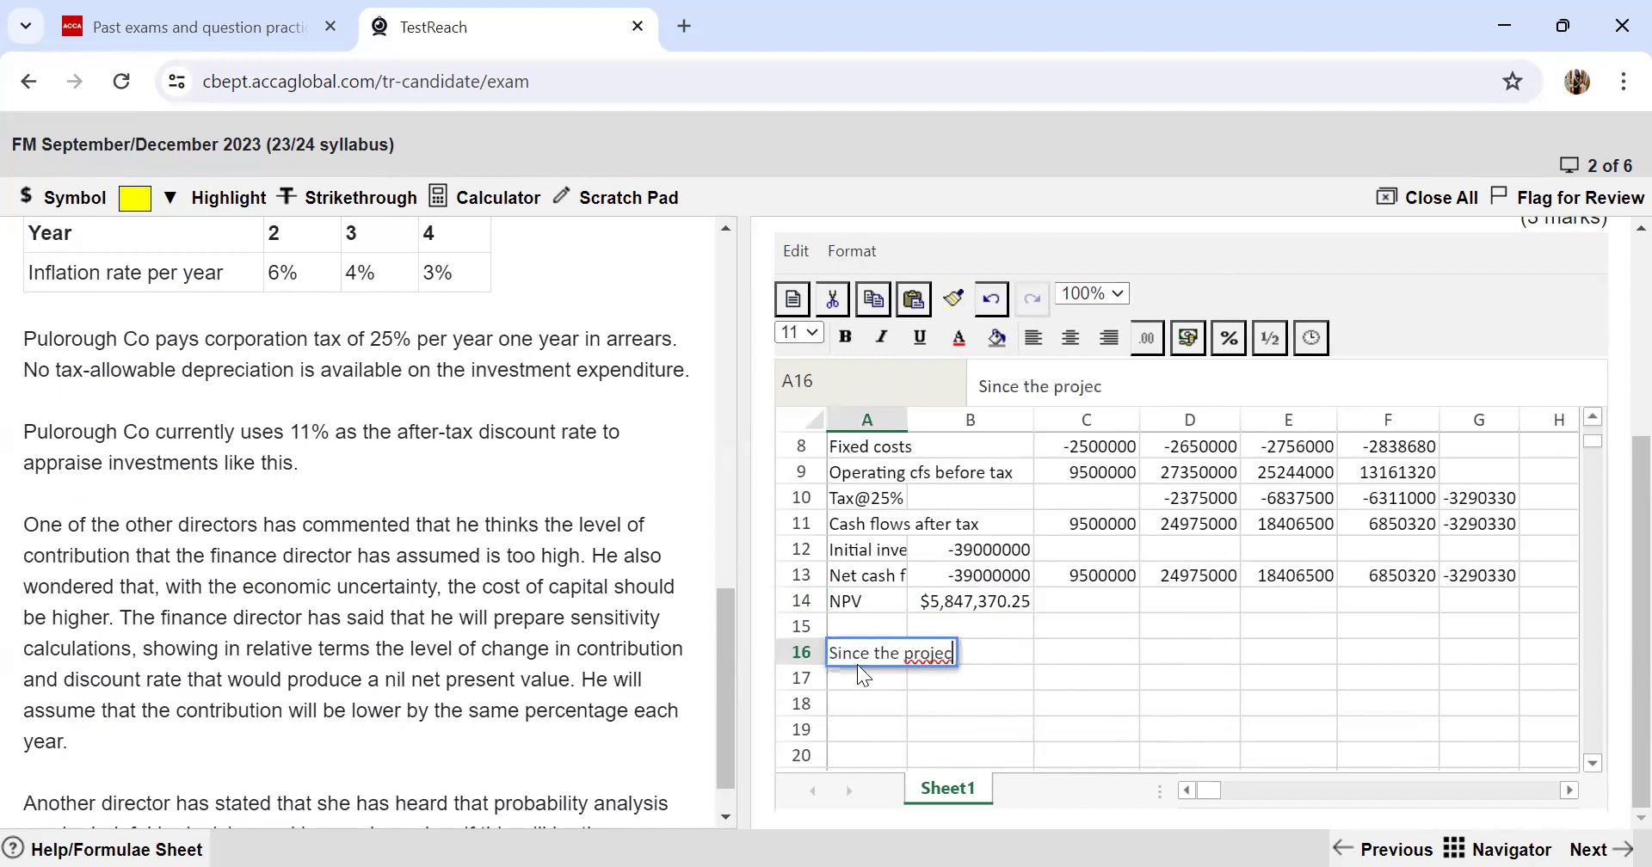
{"action": "type", "text": "t has a posi"}
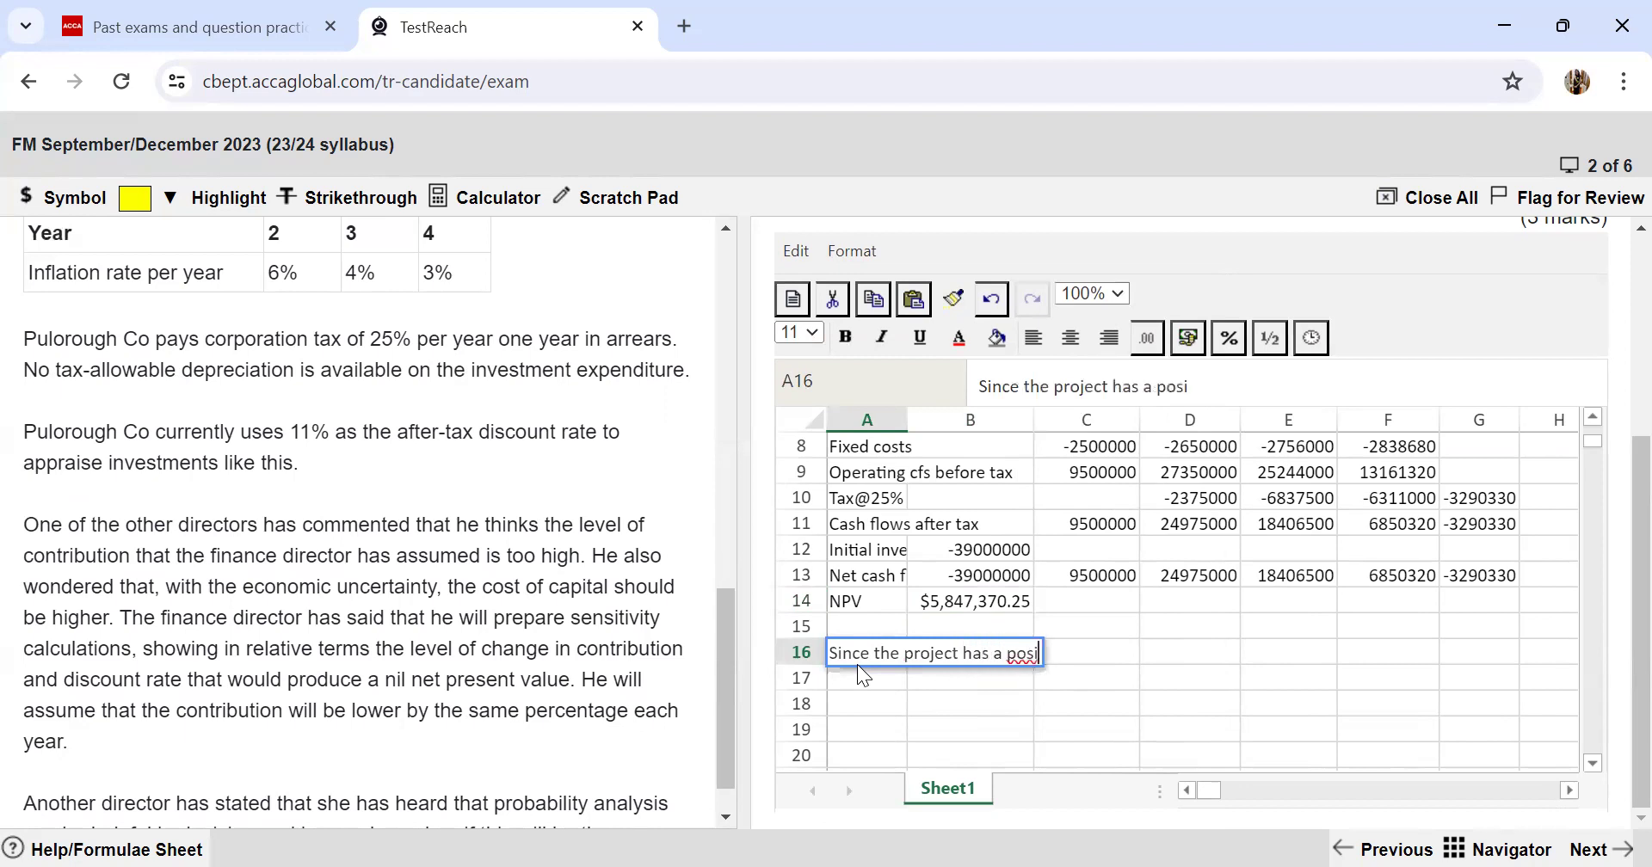
{"action": "type", "text": "tive N"}
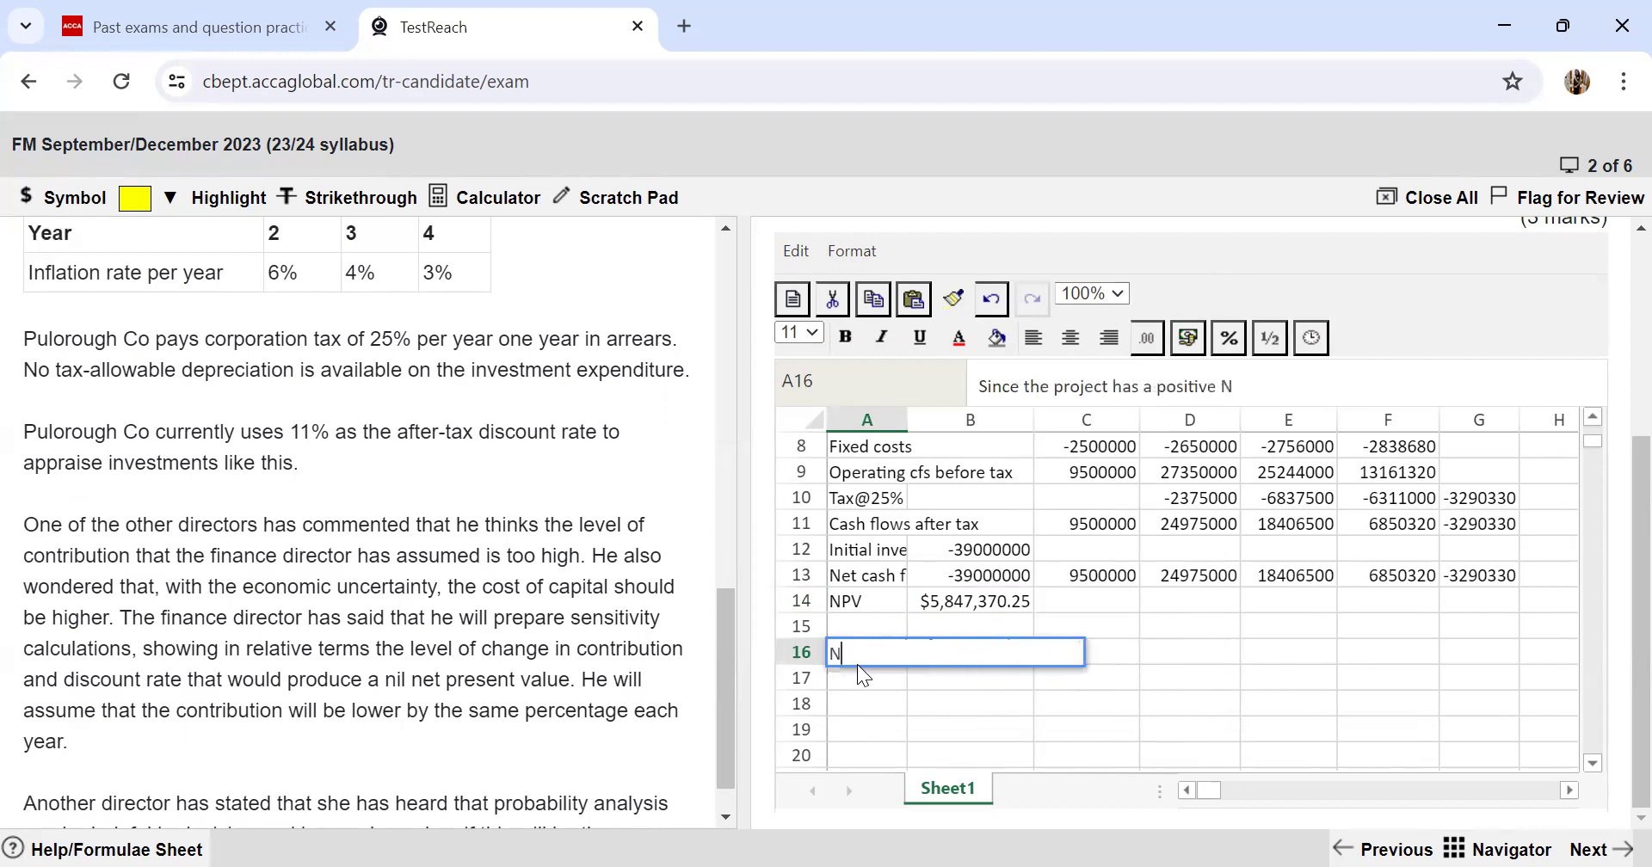
{"action": "type", "text": "PV, Pul"}
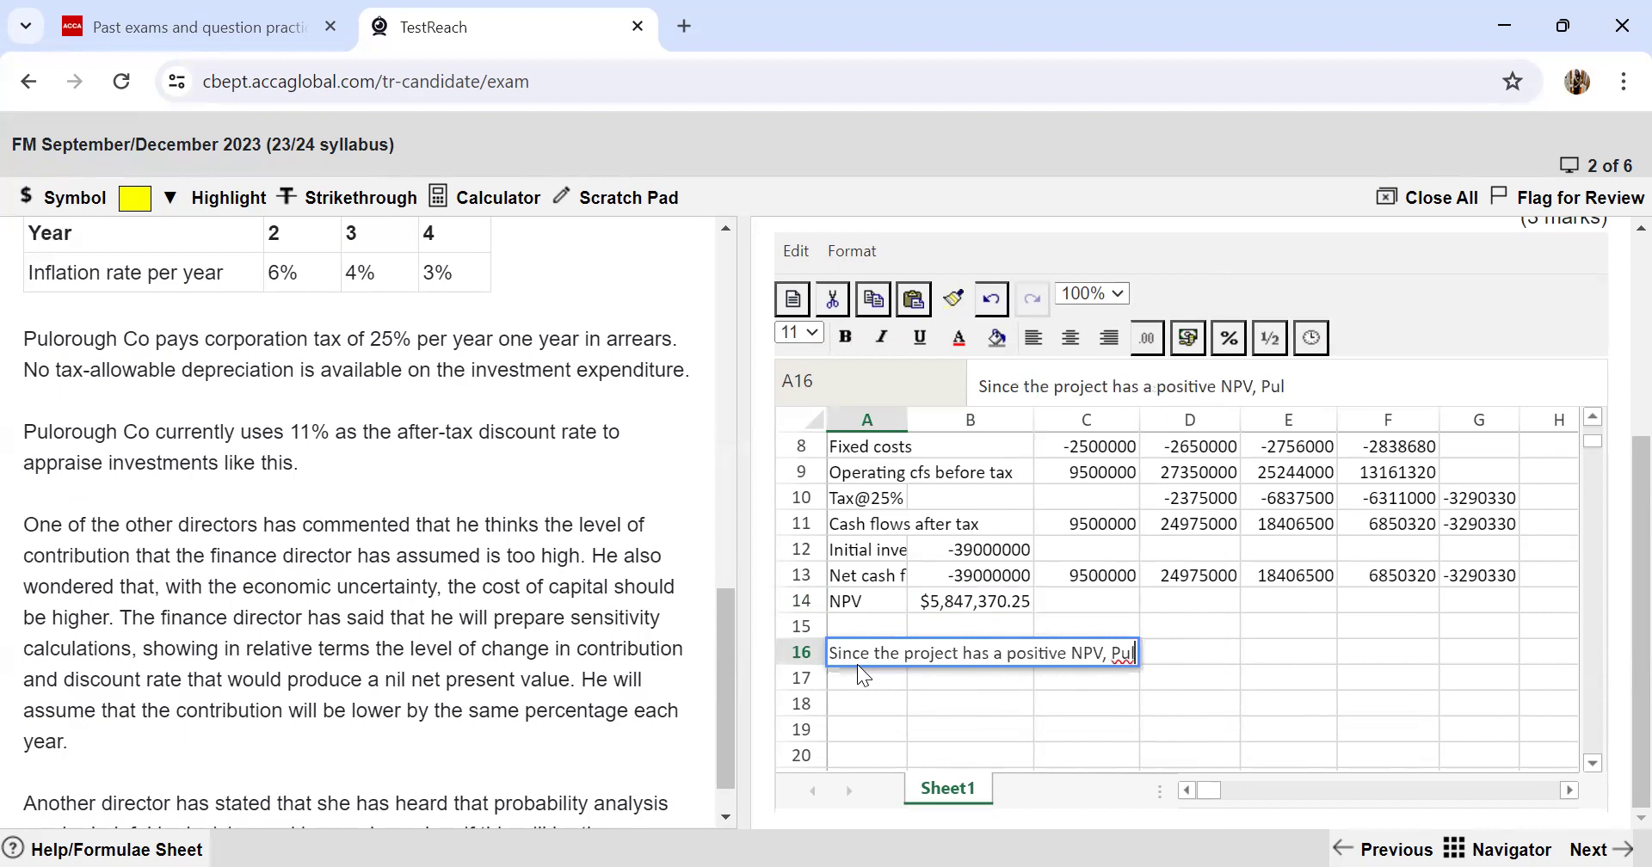
{"action": "type", "text": "orough C"}
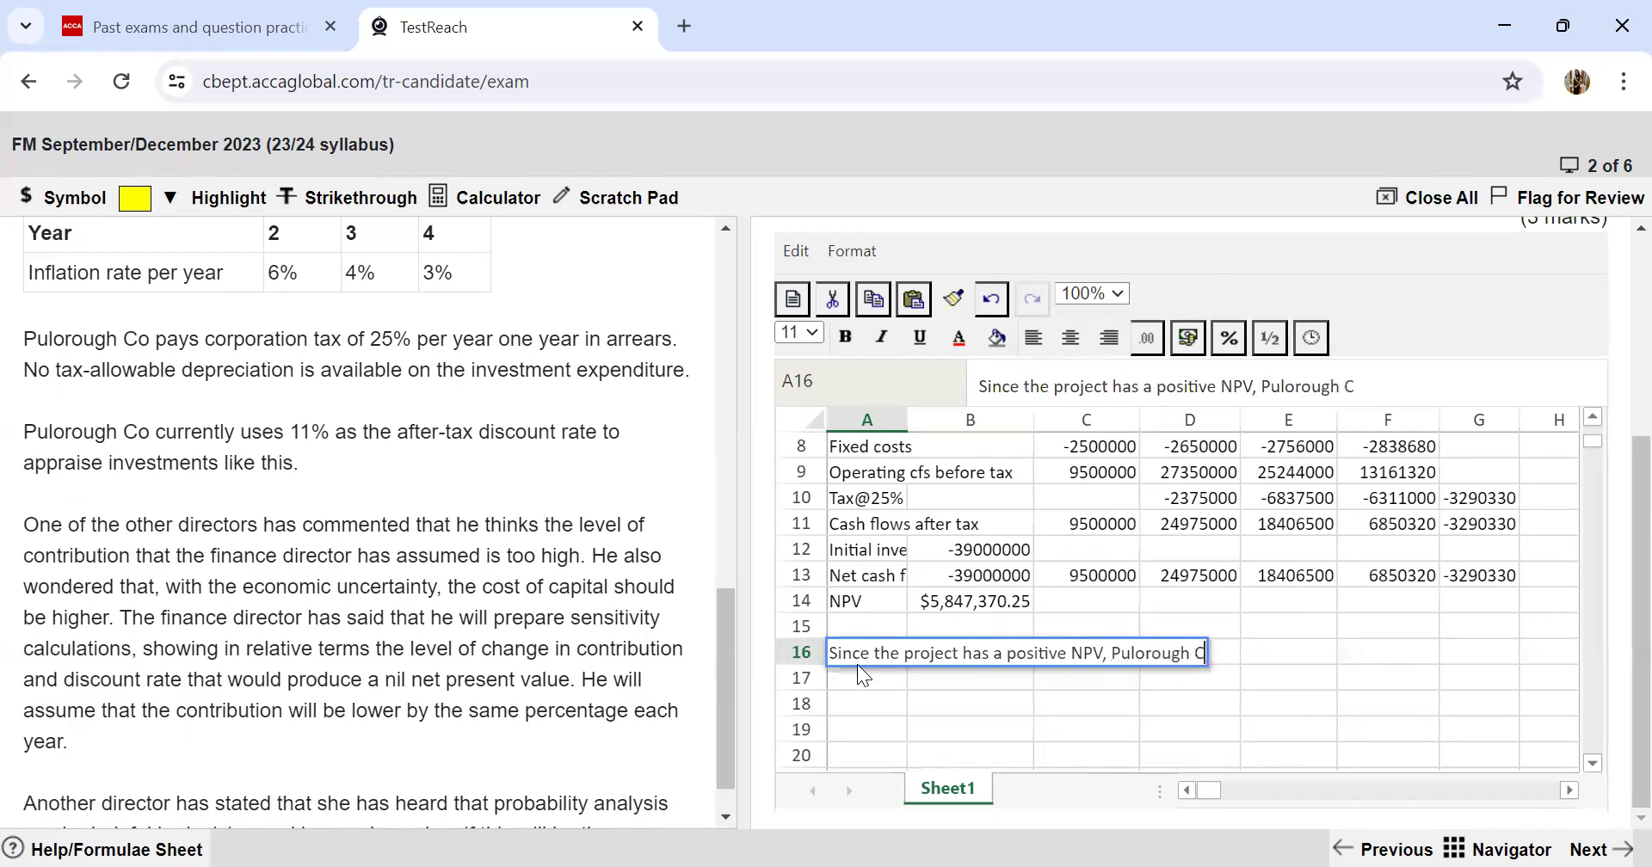
{"action": "type", "text": "o should acc"}
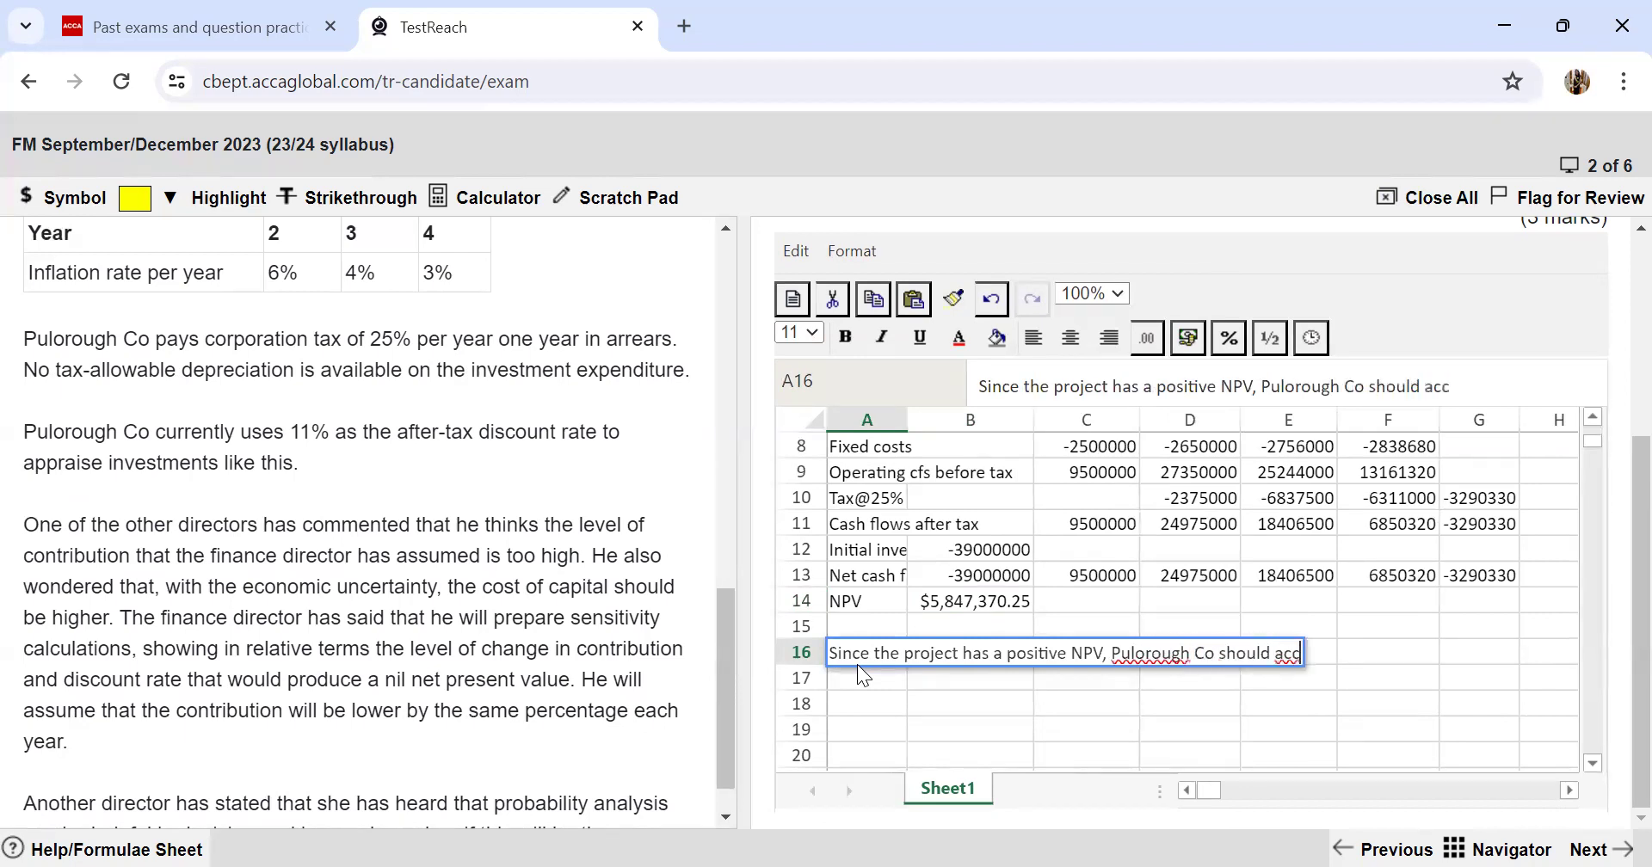
{"action": "type", "text": "ept the project."}
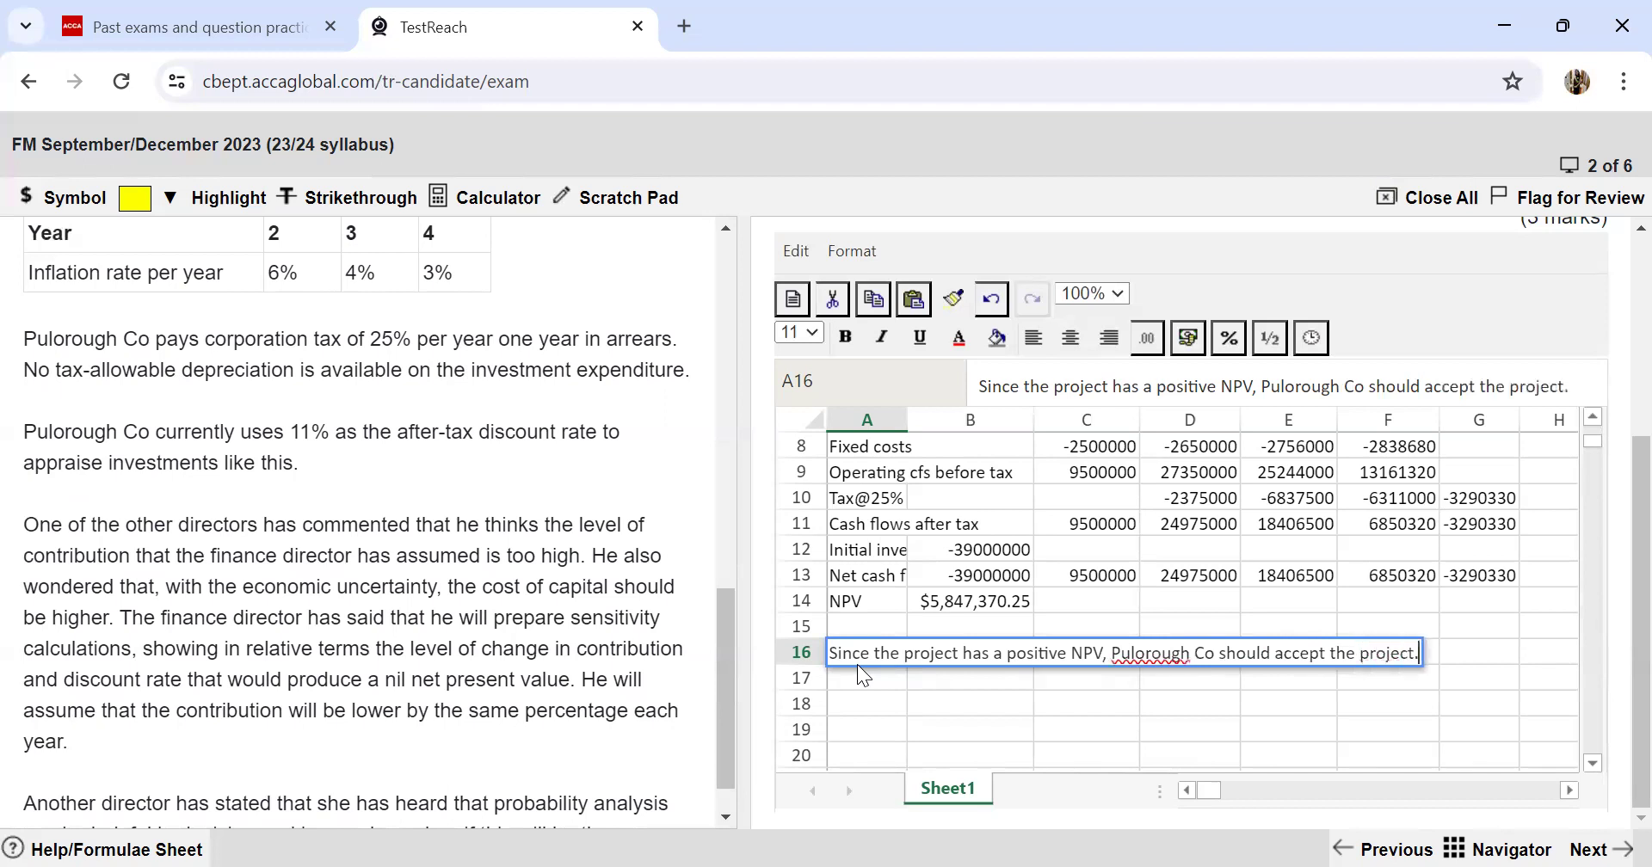
{"action": "key", "text": "Return"}
Step: Review the part (ii) contribution sensitivity requirement and enter the heading "(ii)" in A19
{"action": "scroll", "coordinate": [1072, 673], "scroll_direction": "up", "scroll_amount": 8}
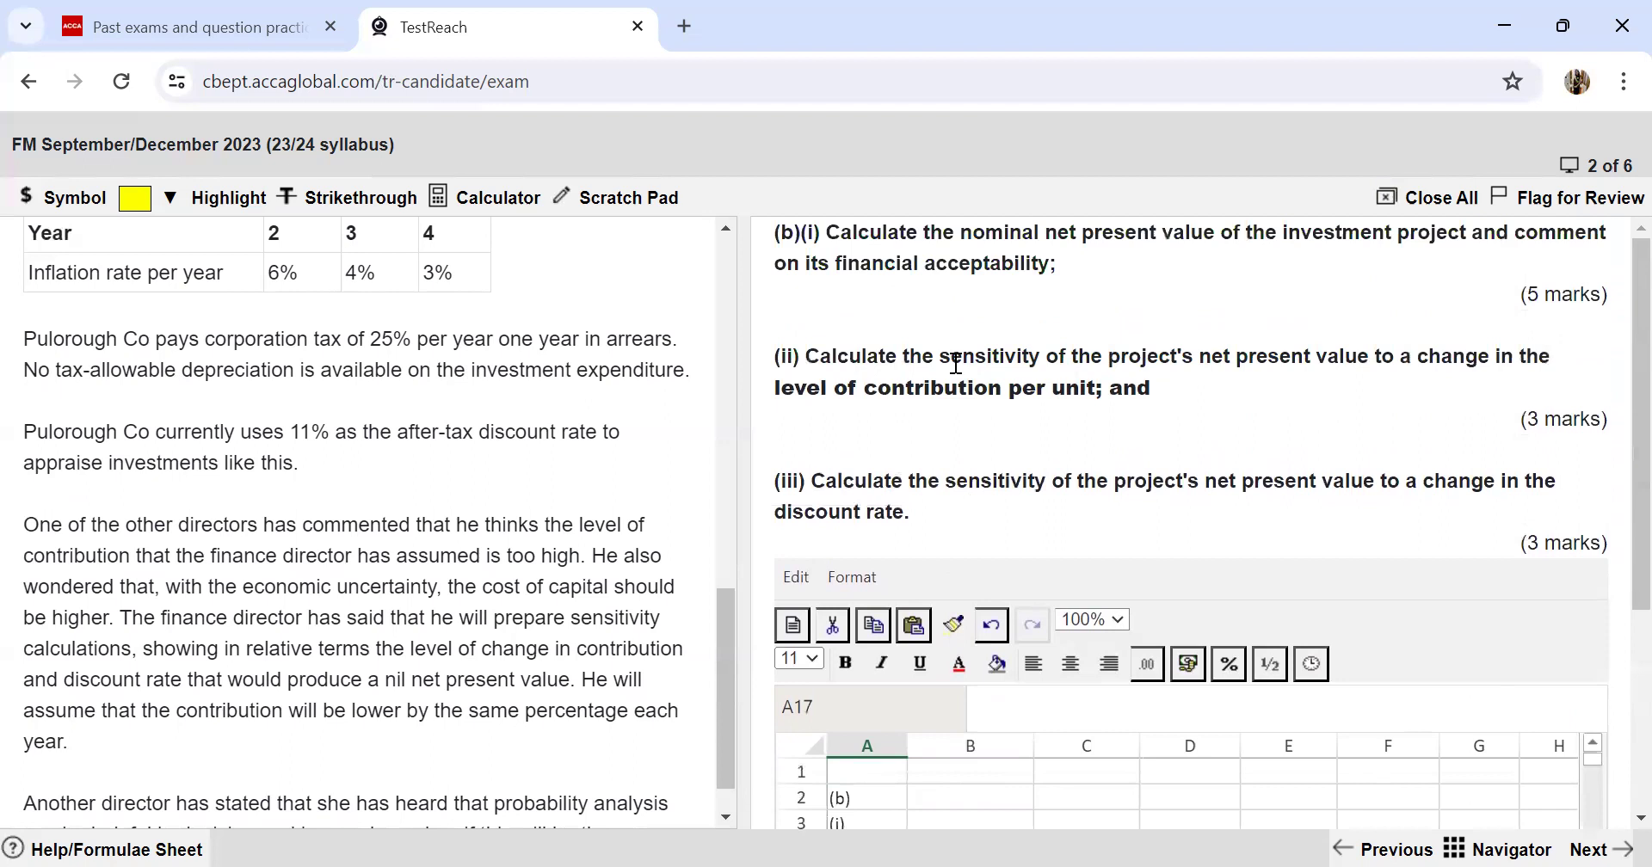
{"action": "scroll", "coordinate": [955, 364], "scroll_direction": "down", "scroll_amount": 1}
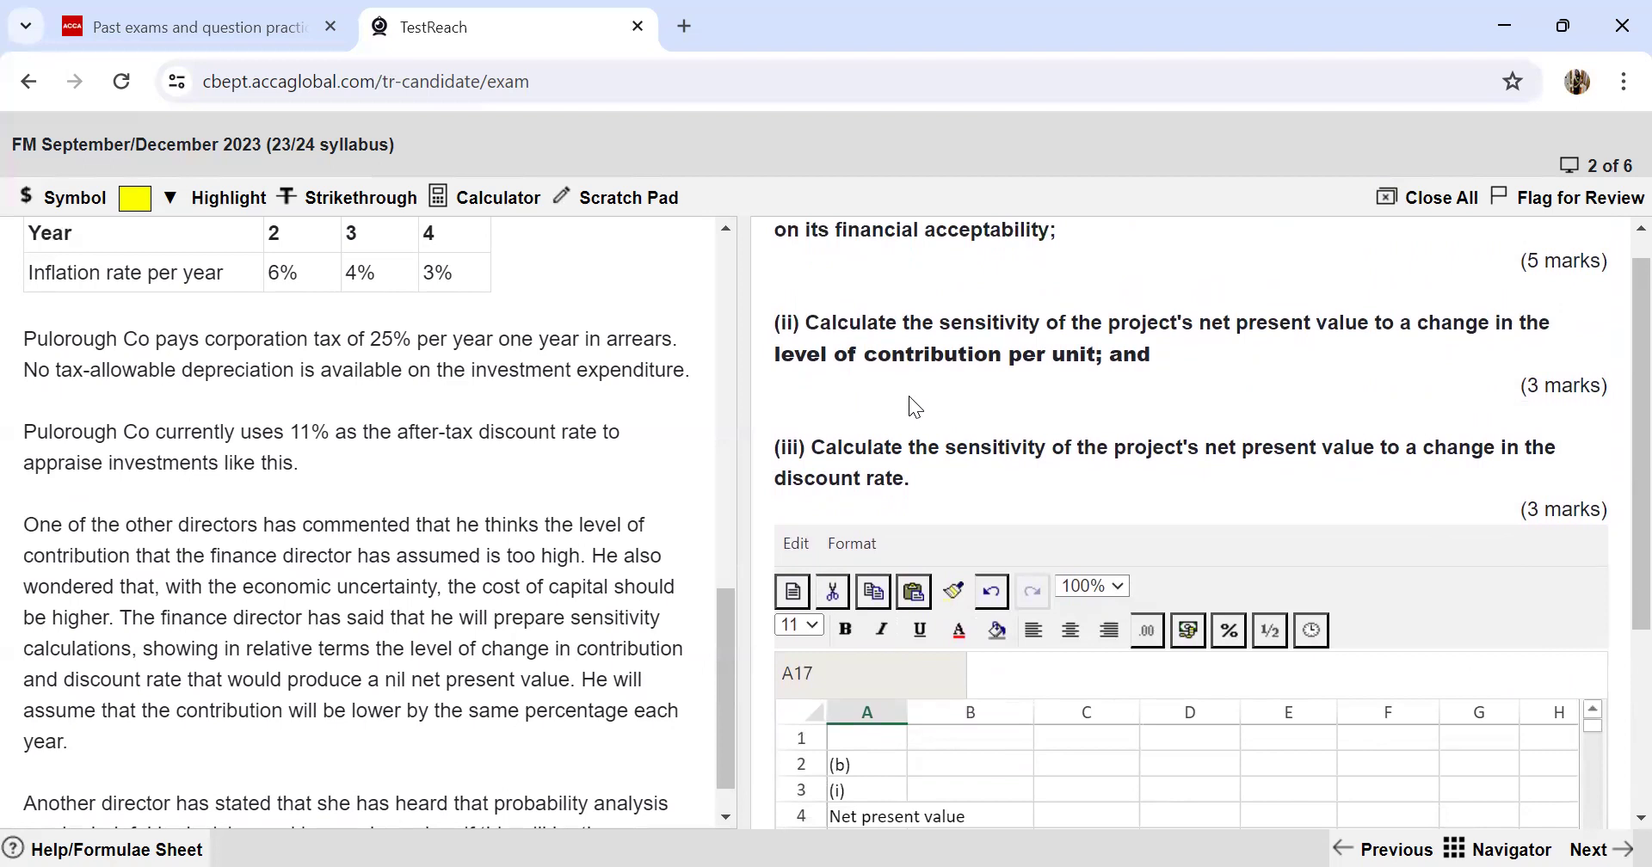
{"action": "scroll", "coordinate": [909, 396], "scroll_direction": "up", "scroll_amount": 1}
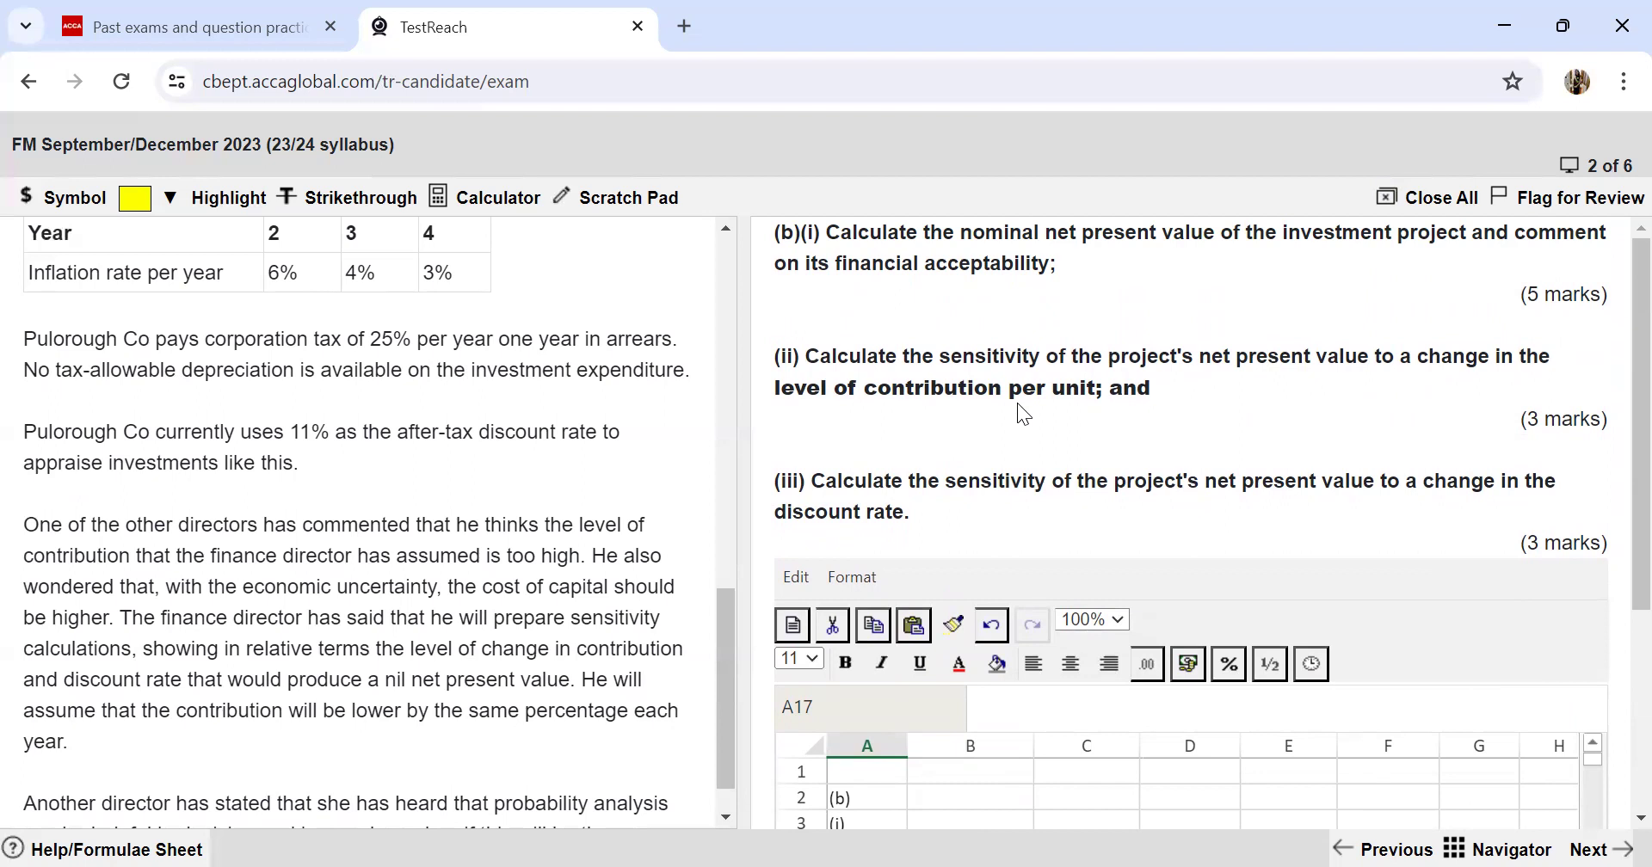
{"action": "scroll", "coordinate": [1156, 516], "scroll_direction": "down", "scroll_amount": 3}
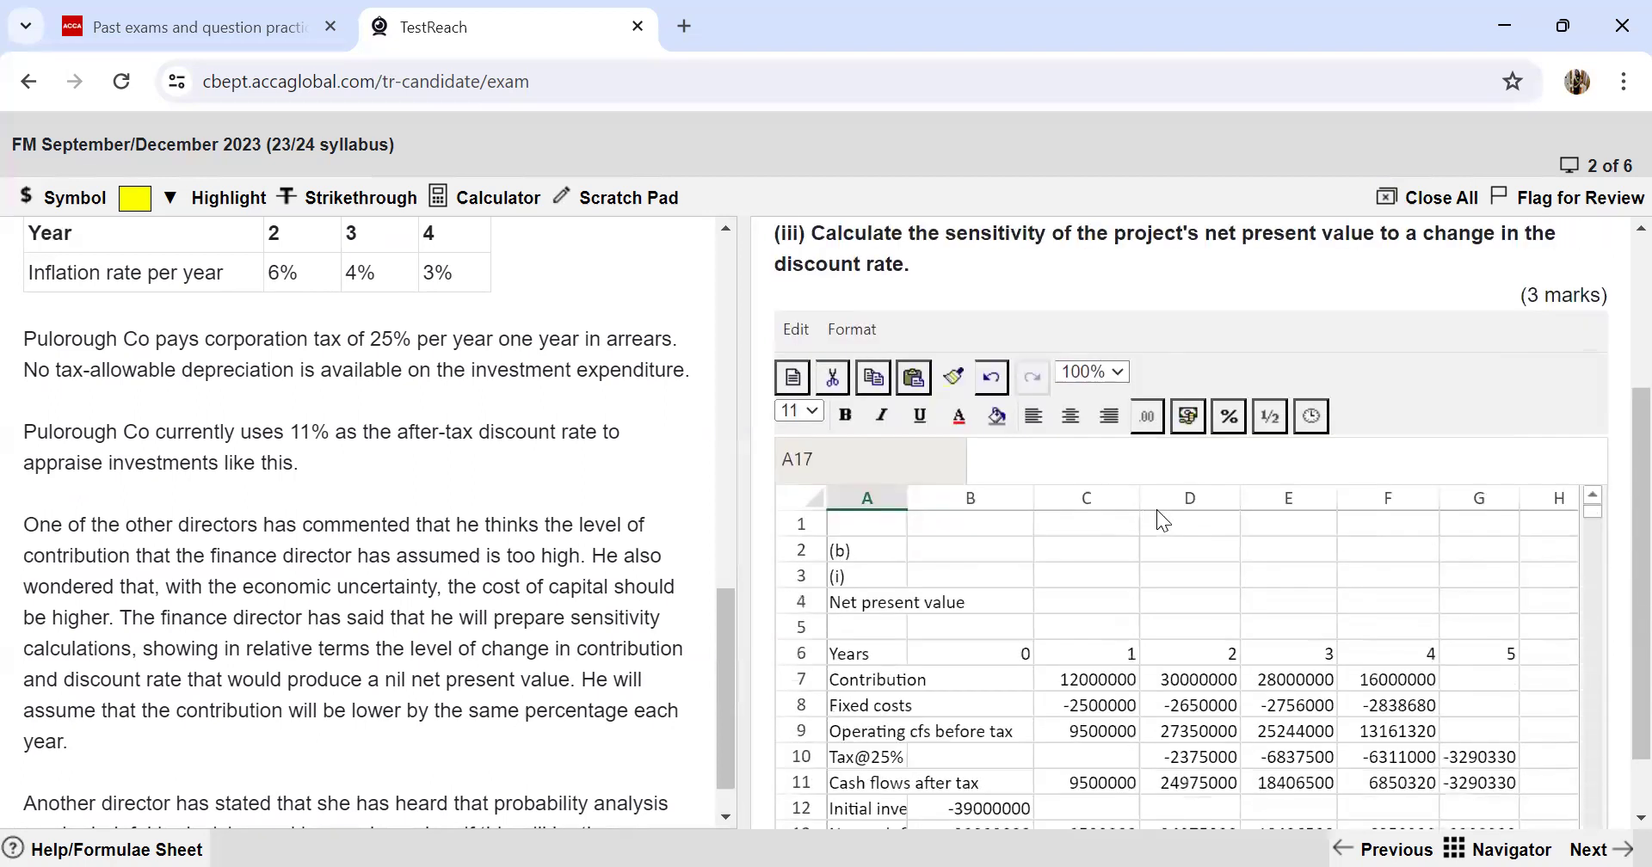
{"action": "scroll", "coordinate": [1091, 676], "scroll_direction": "down", "scroll_amount": 4}
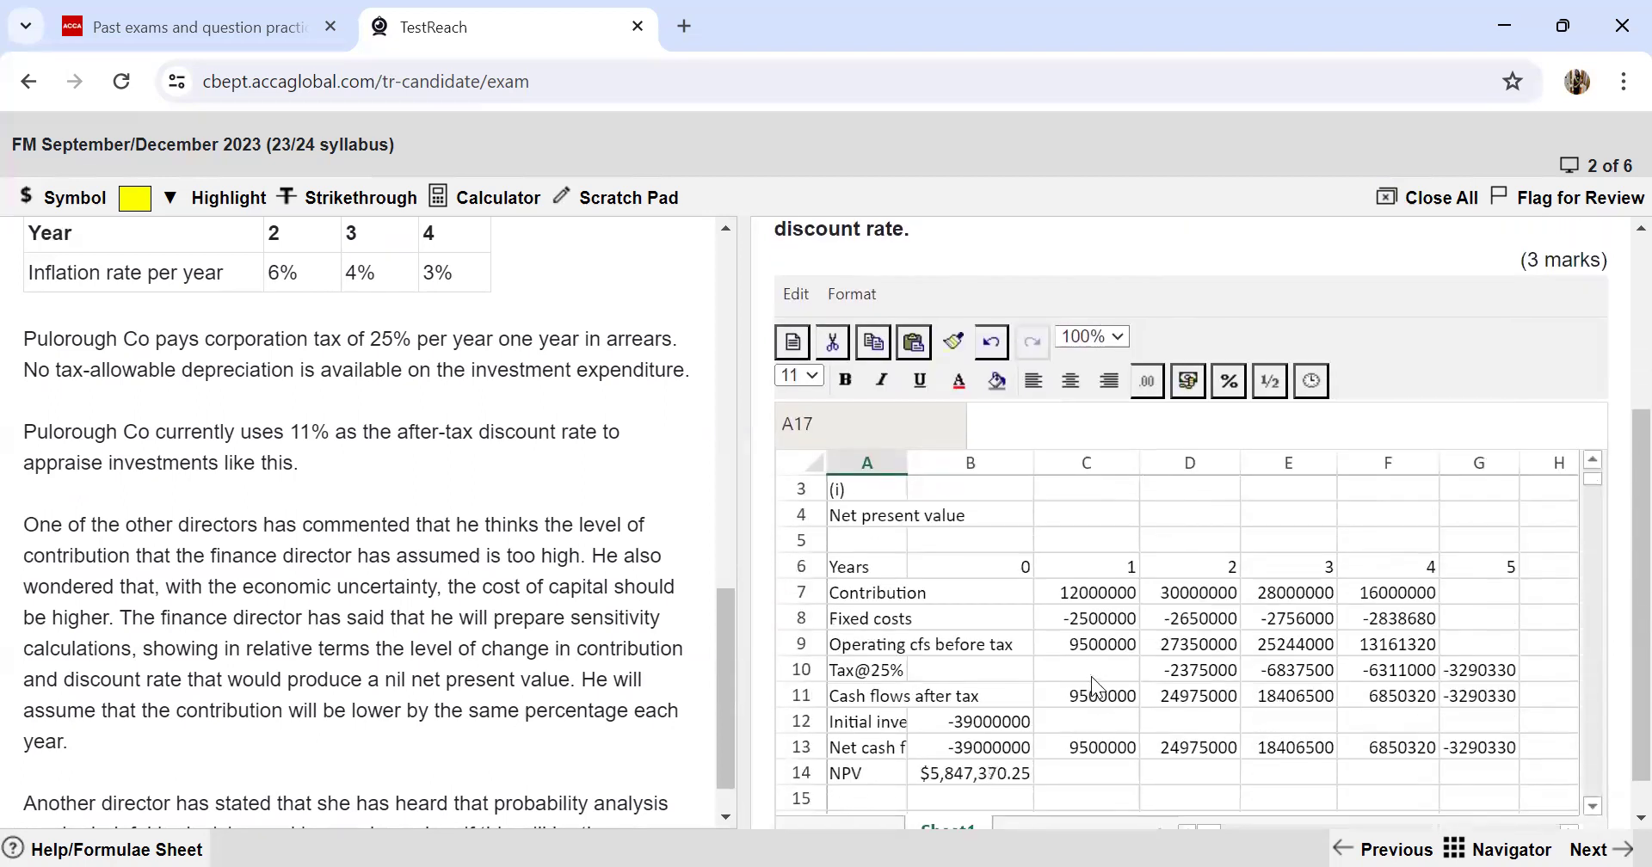
{"action": "left_click", "coordinate": [874, 645]}
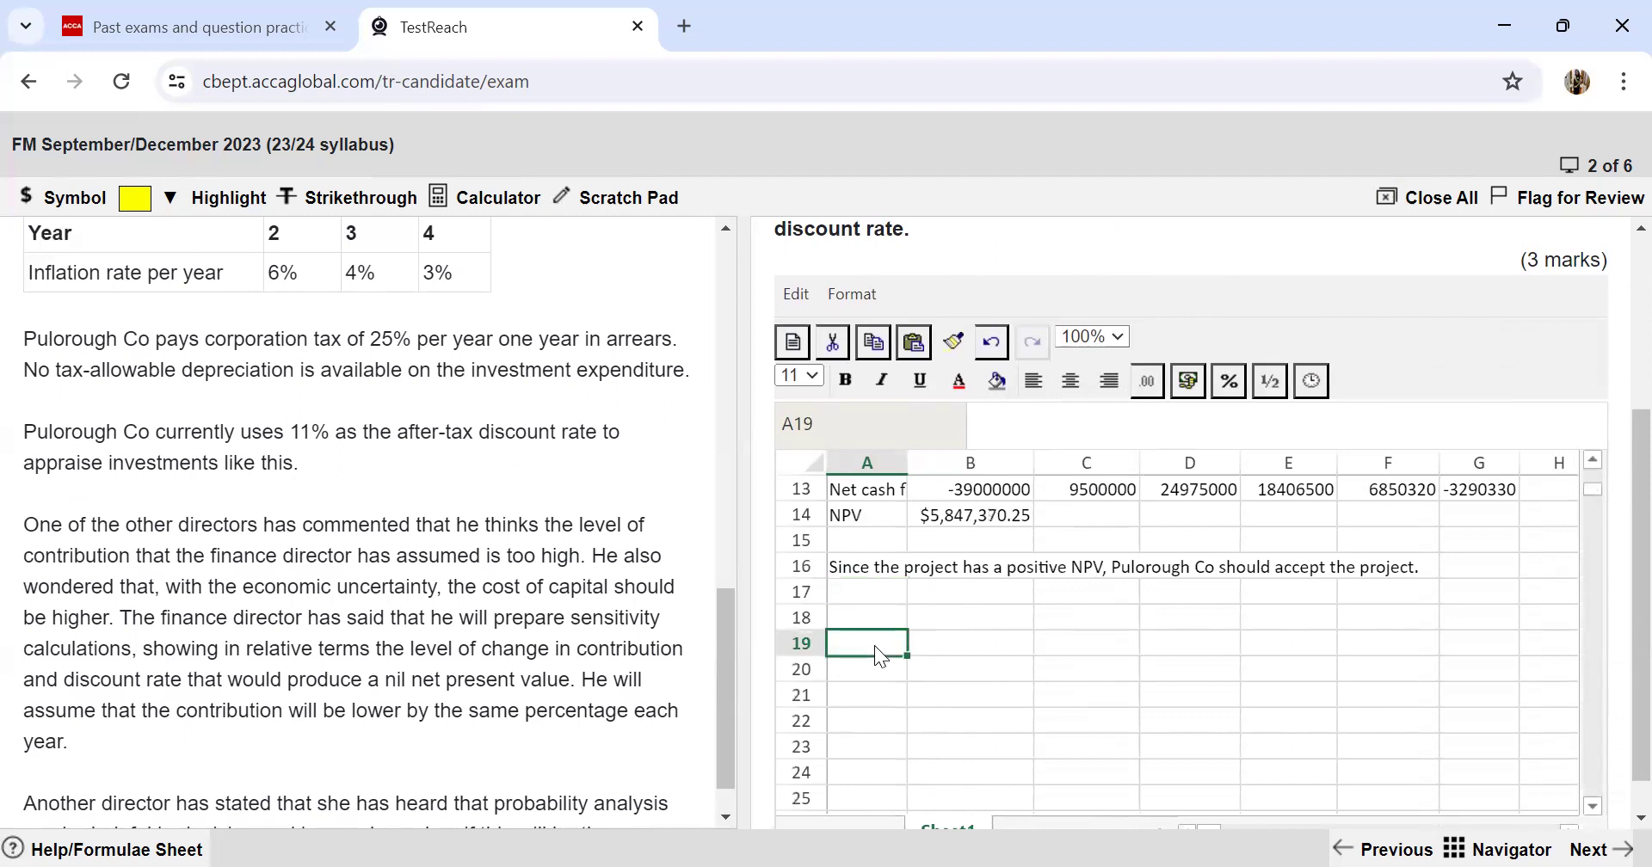
{"action": "type", "text": "(ii)"}
{"action": "key", "text": "Return"}
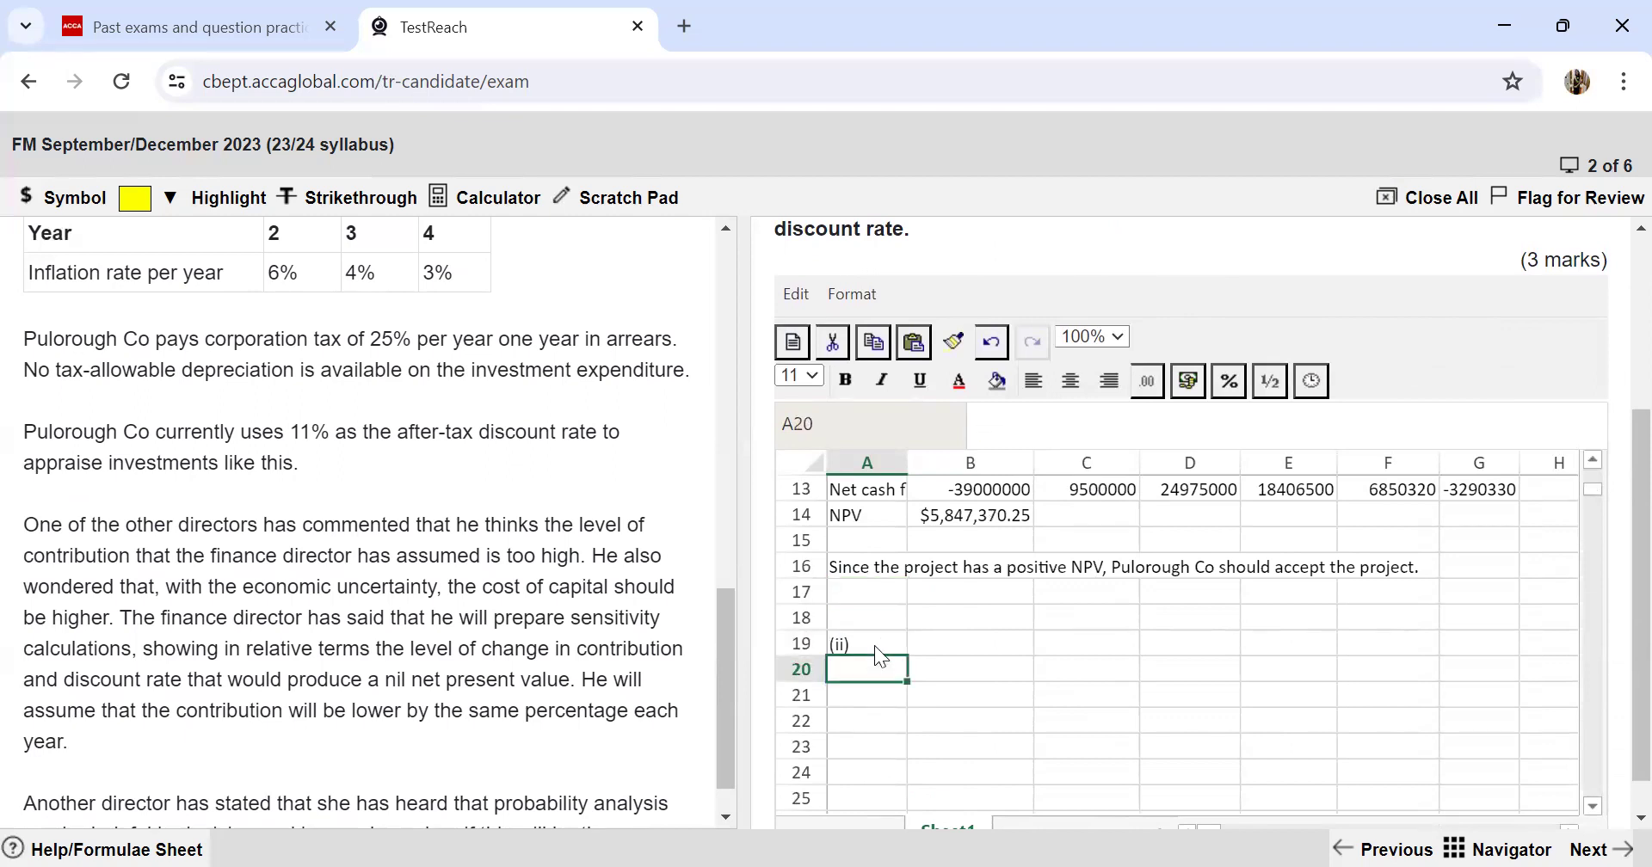
Step: Enter the year numbers 1 to 5 across C20:G20 for the part (ii) table
{"action": "key", "text": "Right"}
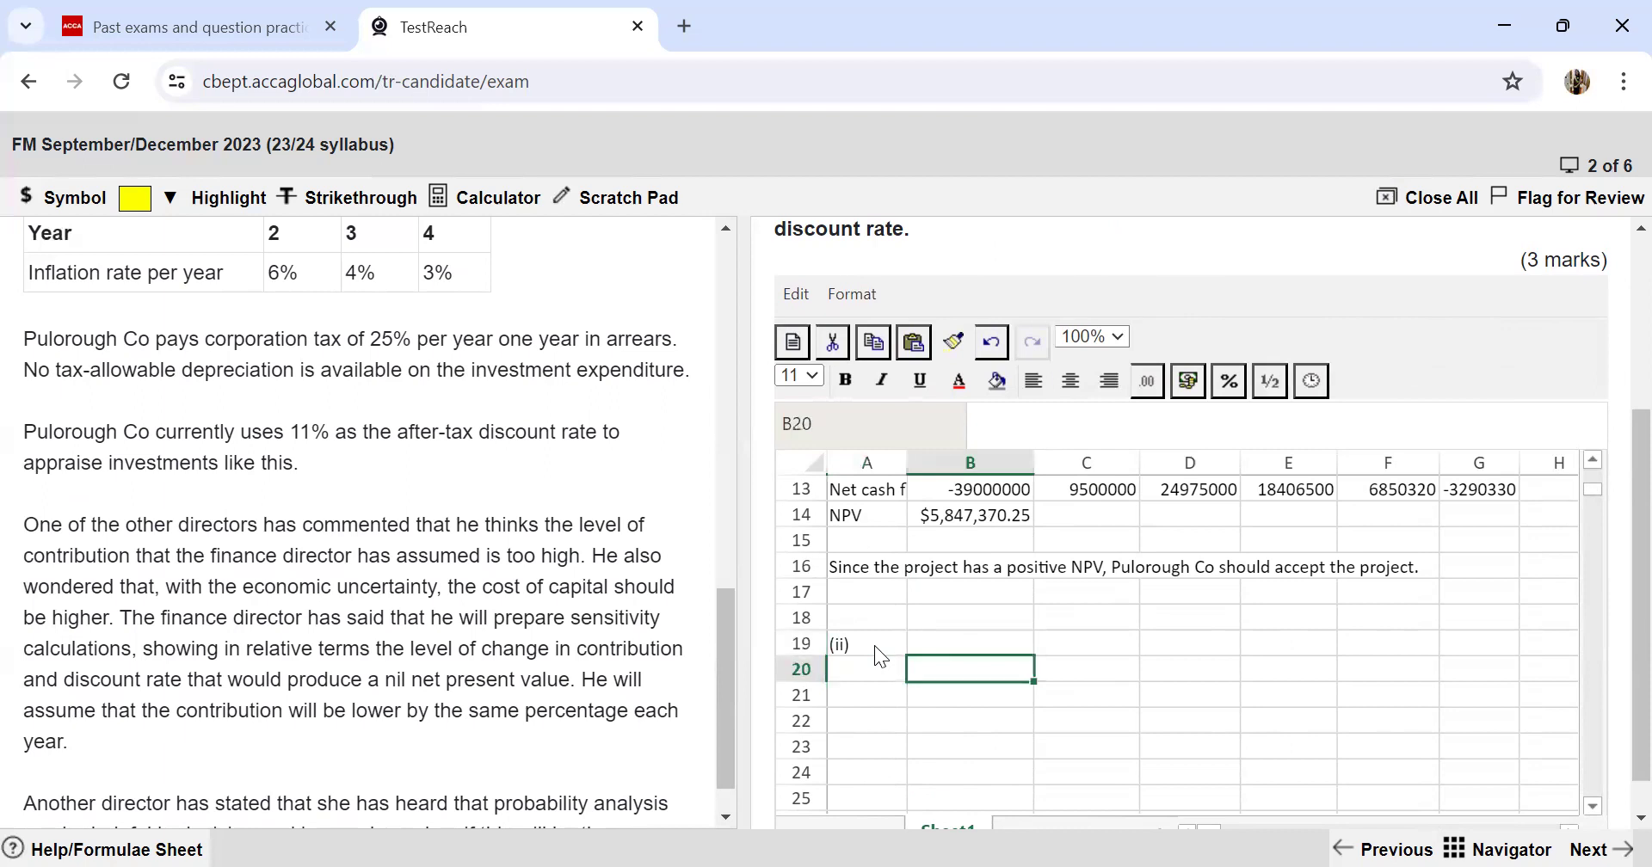
{"action": "key", "text": "Right"}
{"action": "type", "text": "1"}
{"action": "key", "text": "Right"}
{"action": "type", "text": "2"}
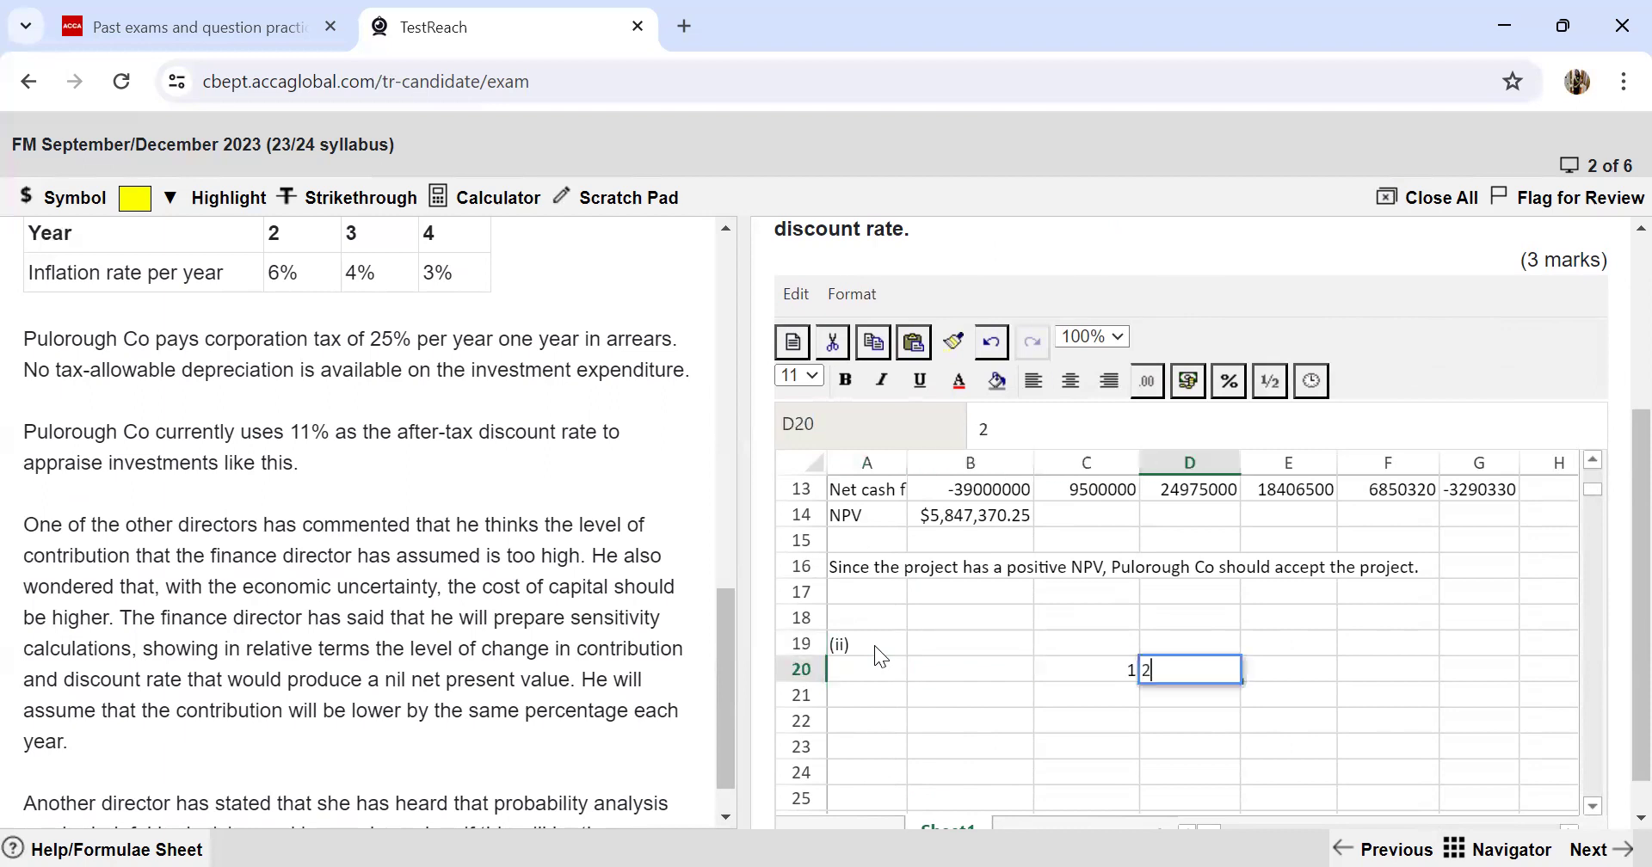
{"action": "key", "text": "Right"}
{"action": "type", "text": "3"}
{"action": "key", "text": "Right"}
{"action": "type", "text": "4"}
{"action": "key", "text": "Return"}
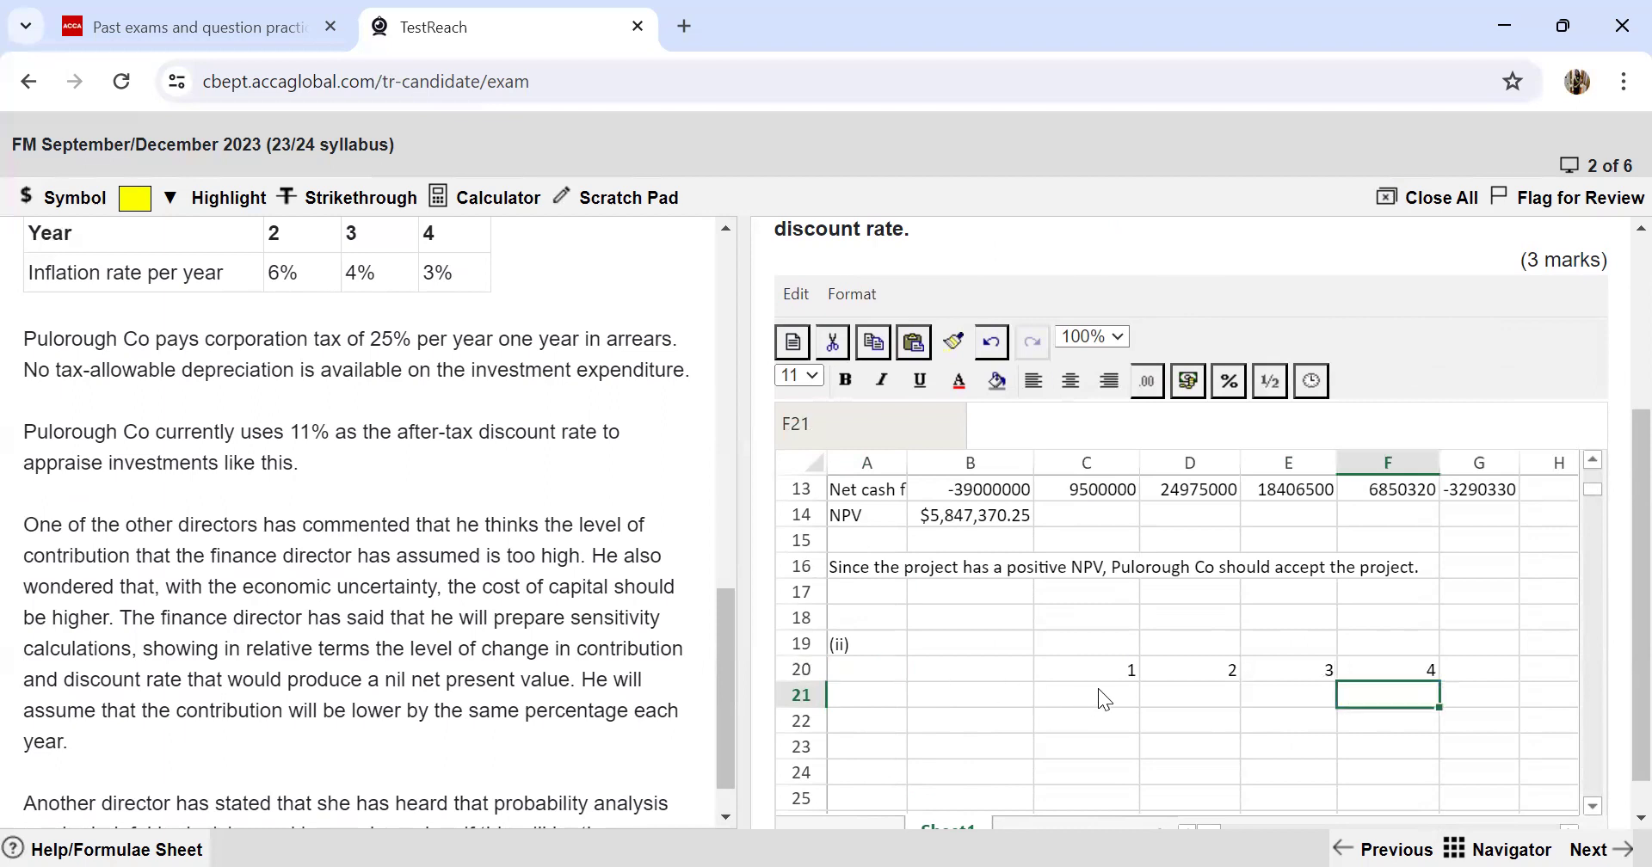
{"action": "left_click", "coordinate": [1496, 673]}
{"action": "type", "text": "5"}
{"action": "key", "text": "Return"}
Step: Link C21 to the year 1 contribution with =C7 and copy the formula across through G21
{"action": "left_click", "coordinate": [1116, 721]}
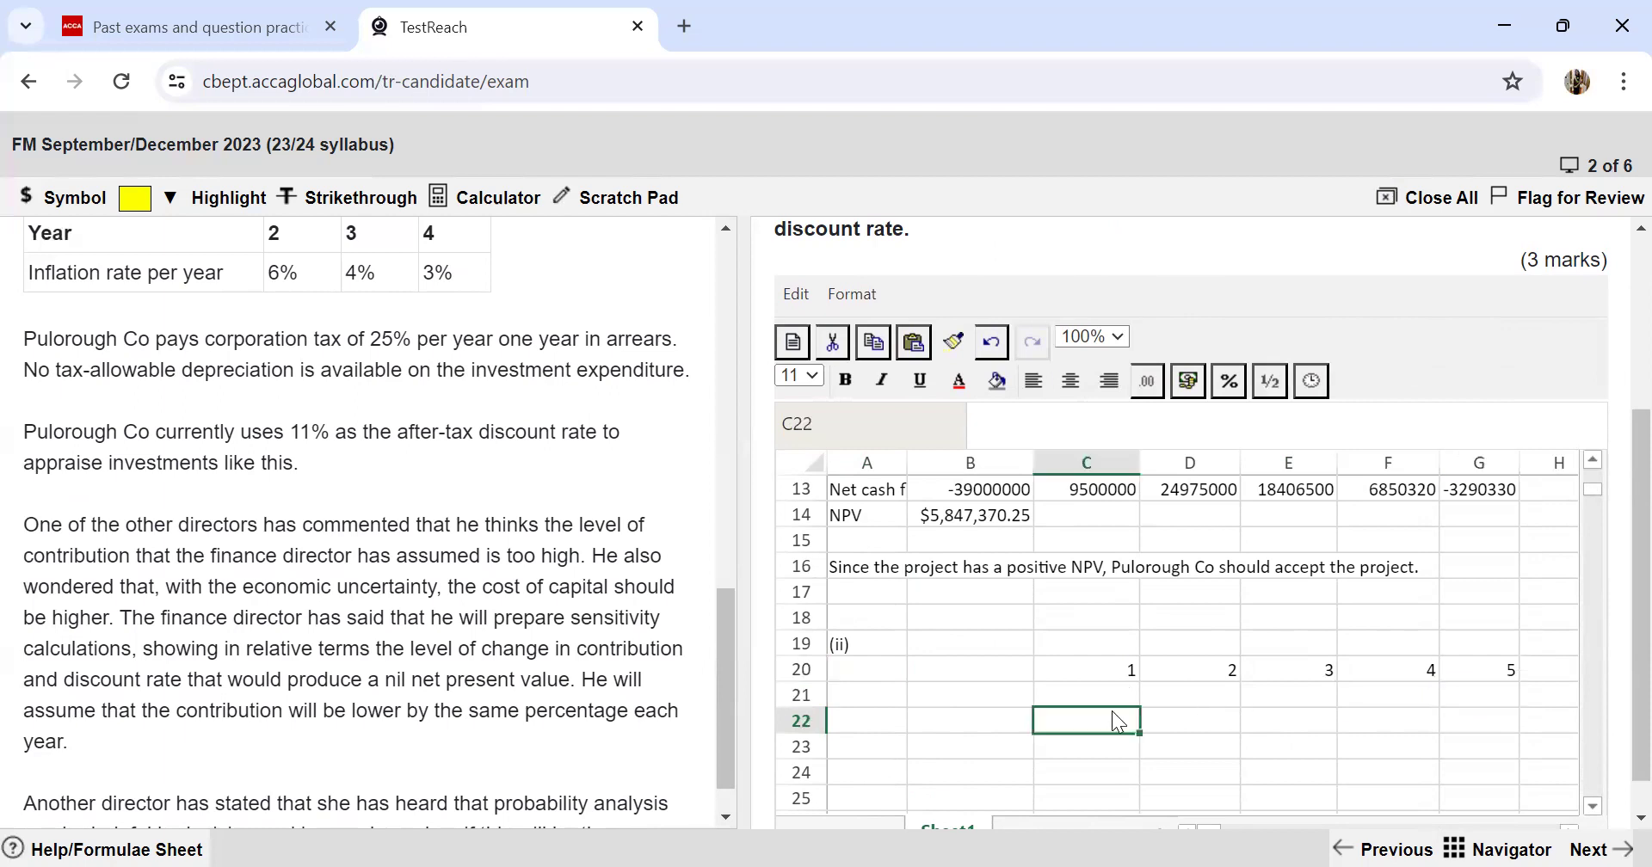
{"action": "key", "text": "Up"}
{"action": "scroll", "coordinate": [1249, 633], "scroll_direction": "up", "scroll_amount": 3}
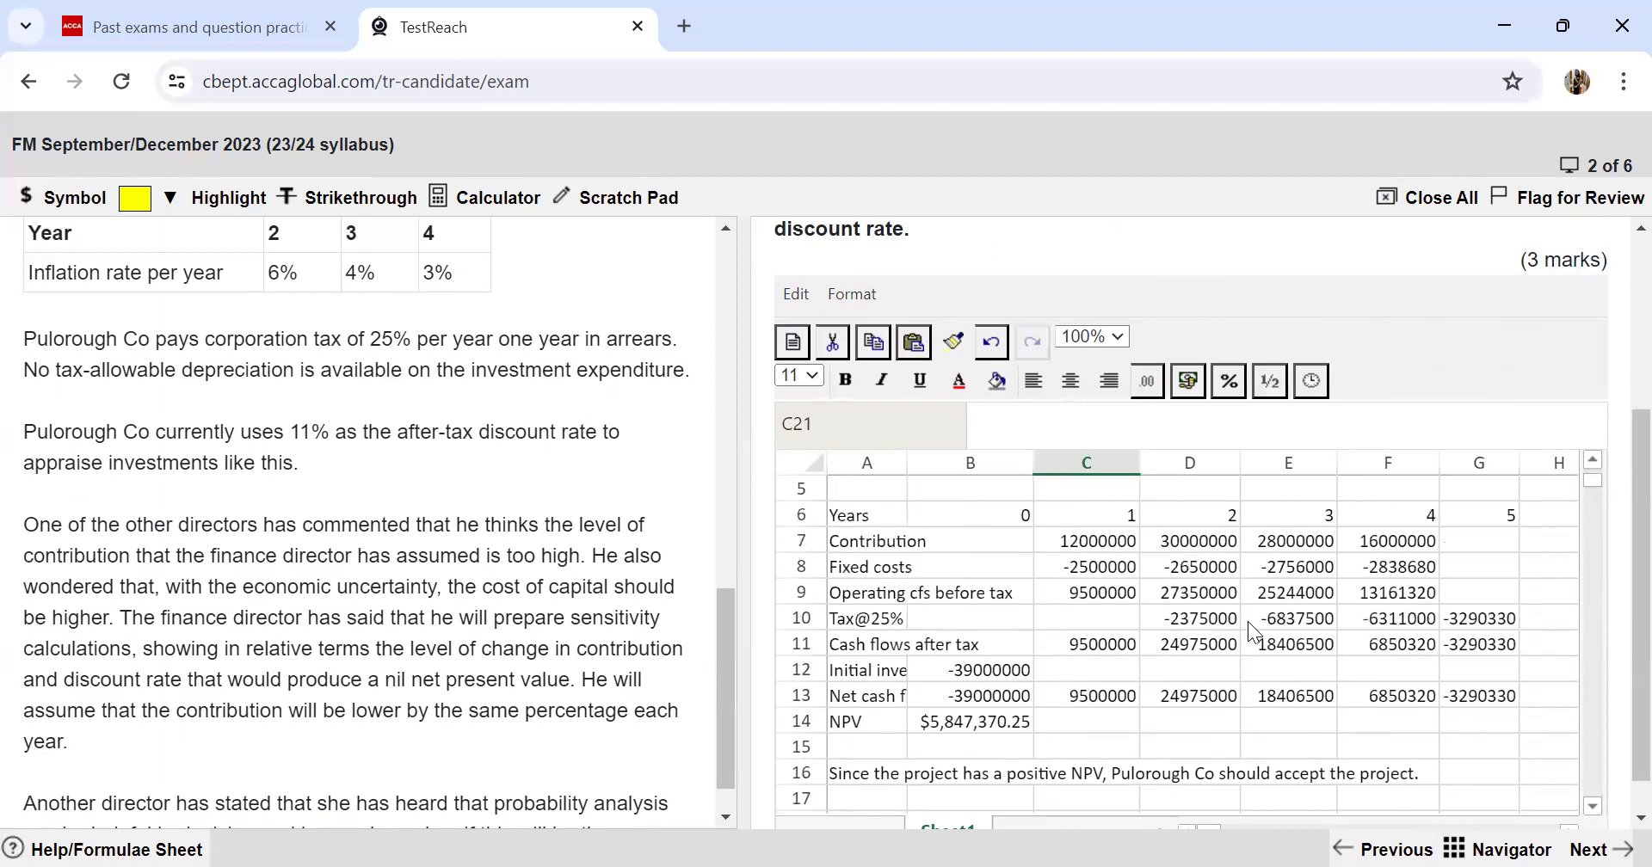
{"action": "type", "text": "="}
{"action": "scroll", "coordinate": [1248, 621], "scroll_direction": "up", "scroll_amount": 2}
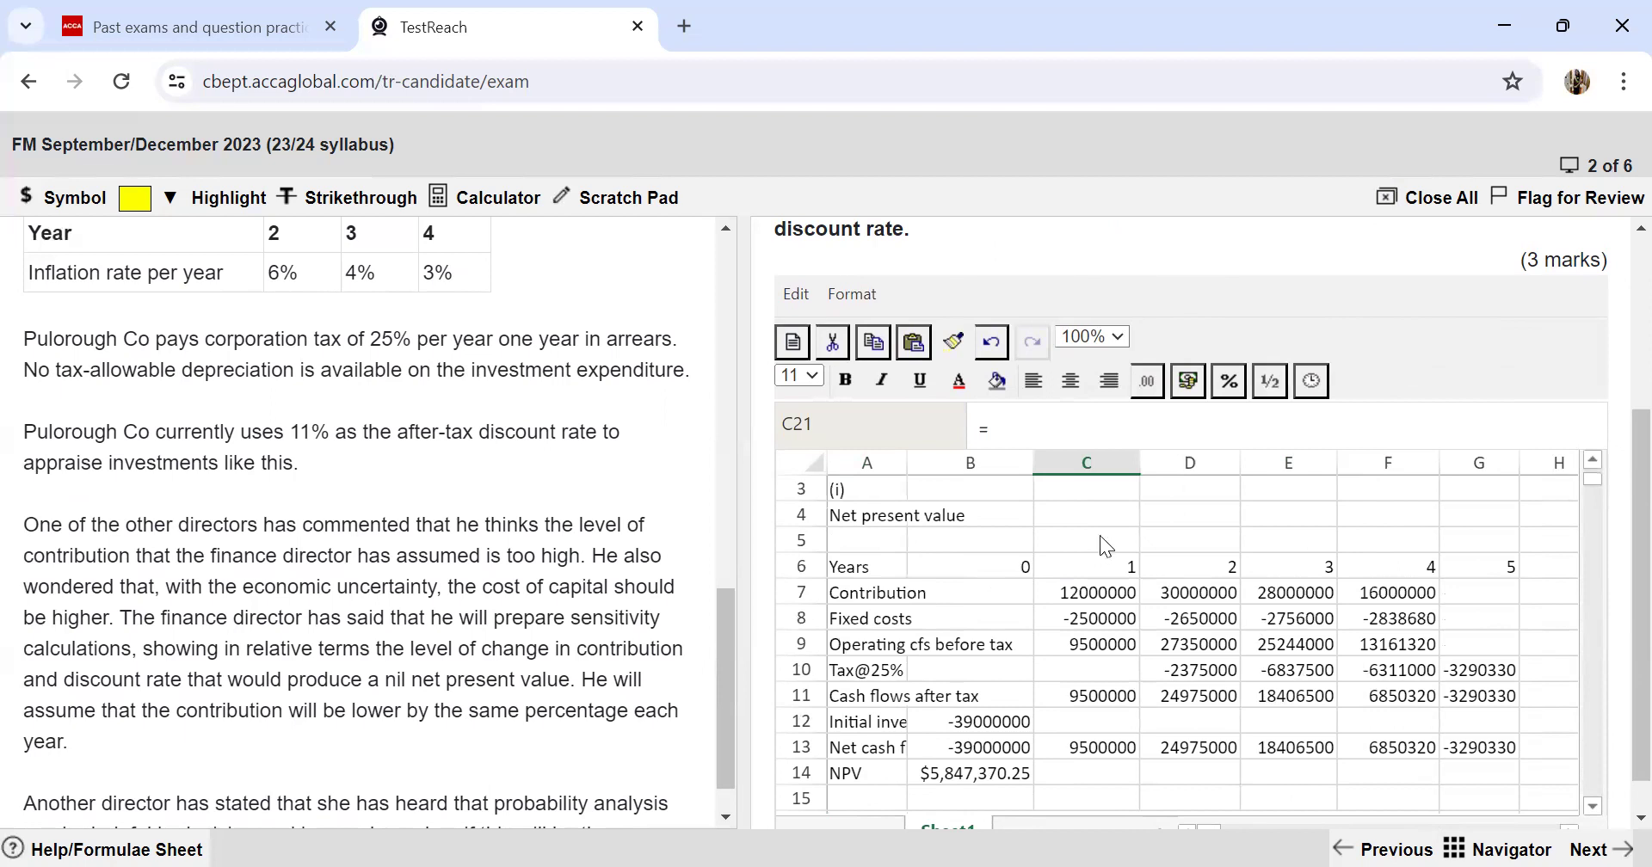
{"action": "left_click", "coordinate": [1084, 594]}
{"action": "key", "text": "Return"}
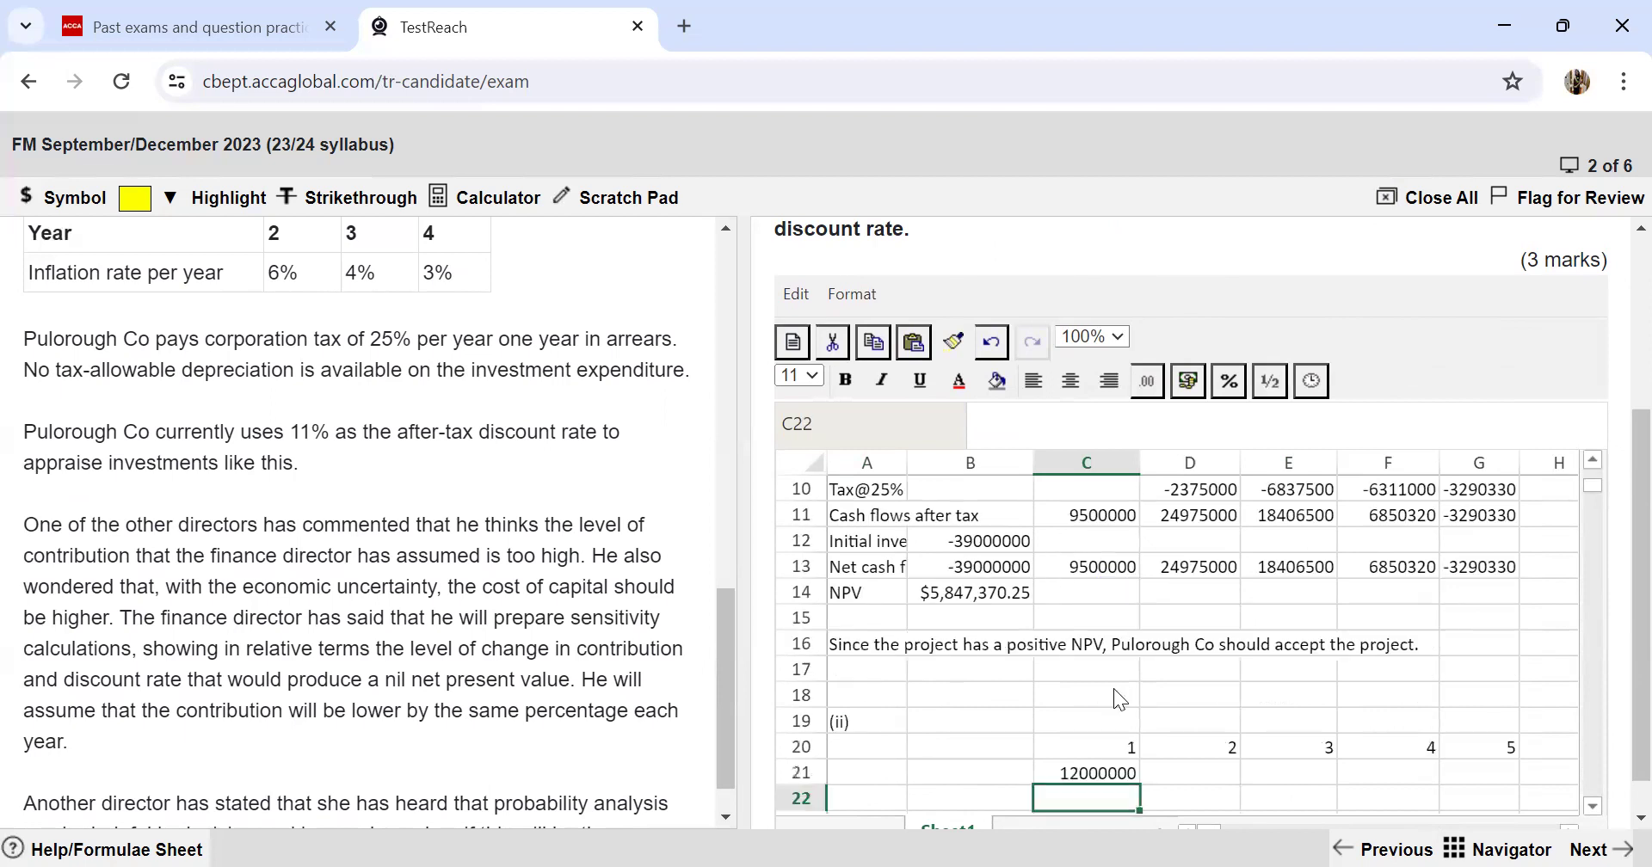
{"action": "left_click", "coordinate": [1120, 777]}
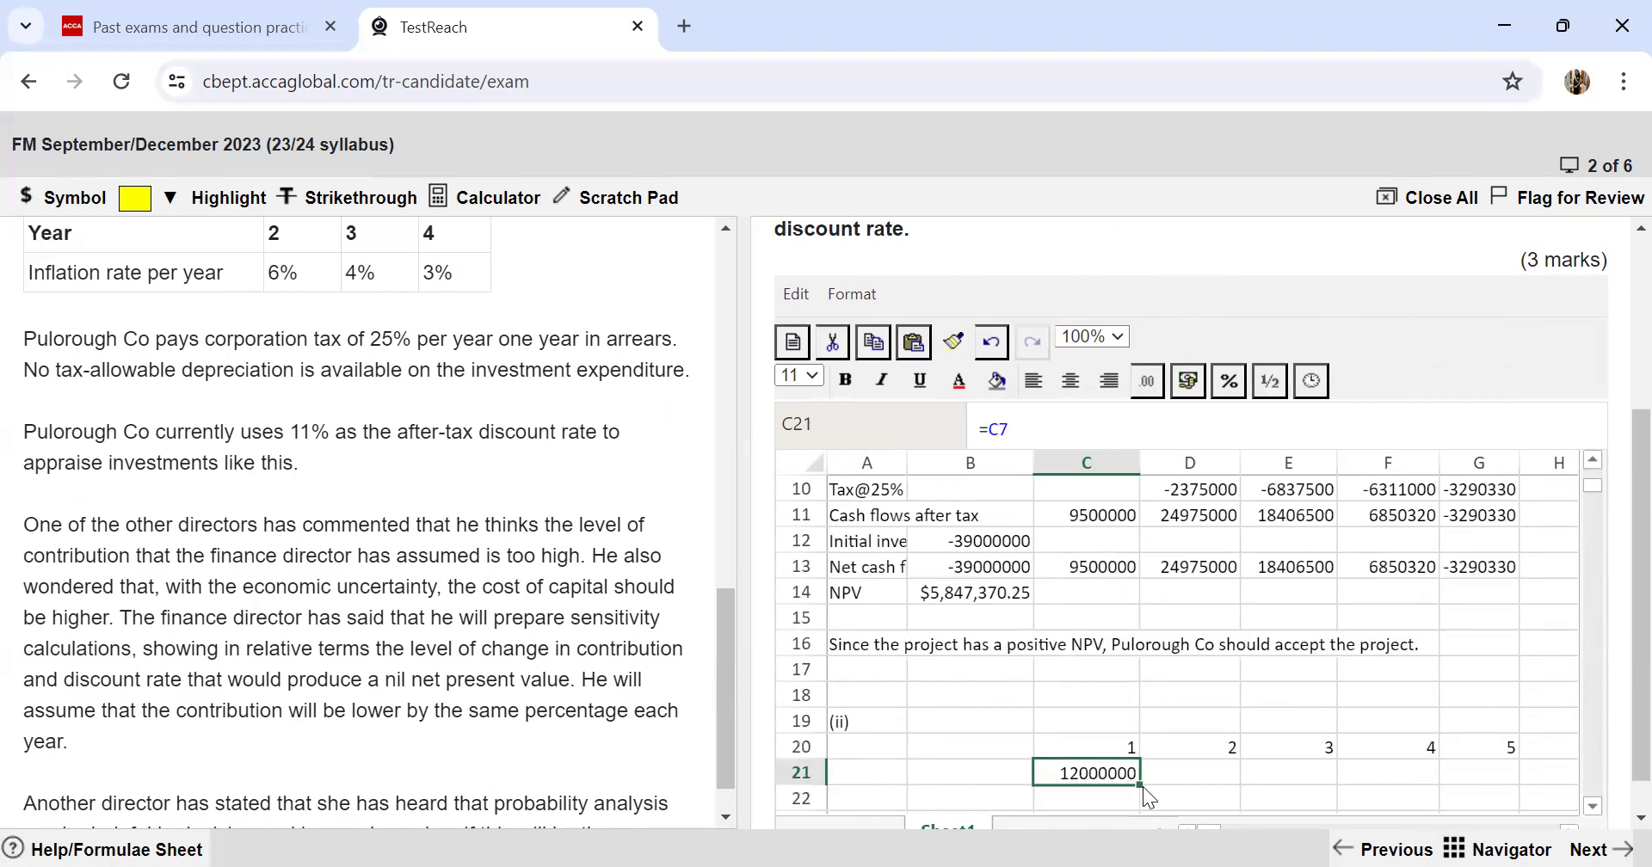
{"action": "left_click_drag", "start_coordinate": [1143, 786], "coordinate": [1485, 786]}
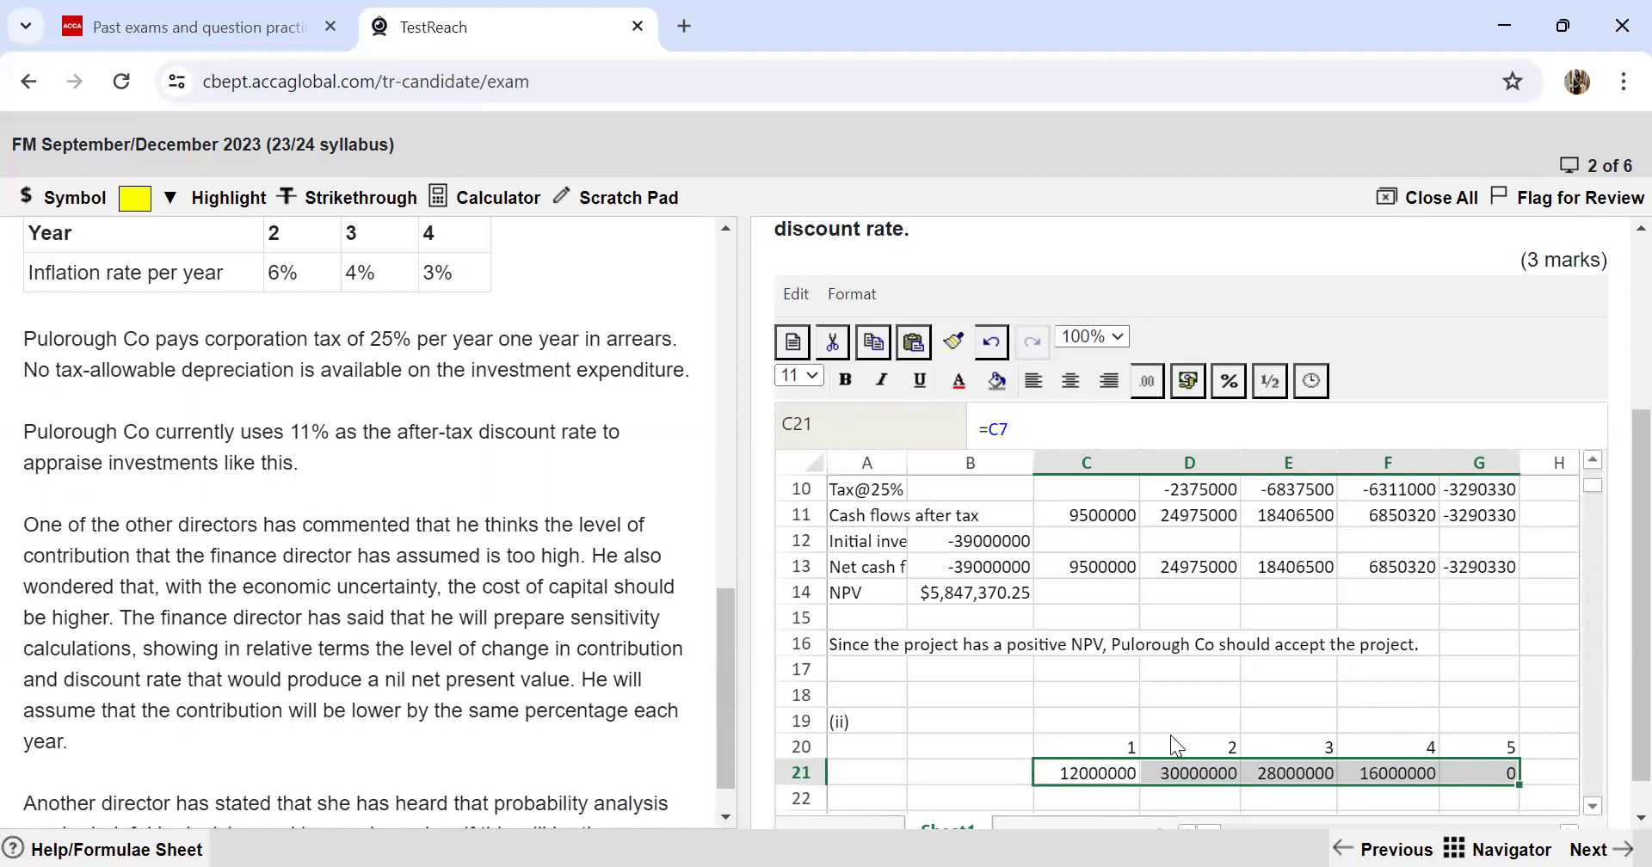
Step: Label row 21 "Cont" in A21 and row 22 "Tax liability" in A22
{"action": "scroll", "coordinate": [1119, 740], "scroll_direction": "down", "scroll_amount": 1}
{"action": "left_click", "coordinate": [863, 753]}
{"action": "type", "text": "Cont"}
{"action": "key", "text": "Return"}
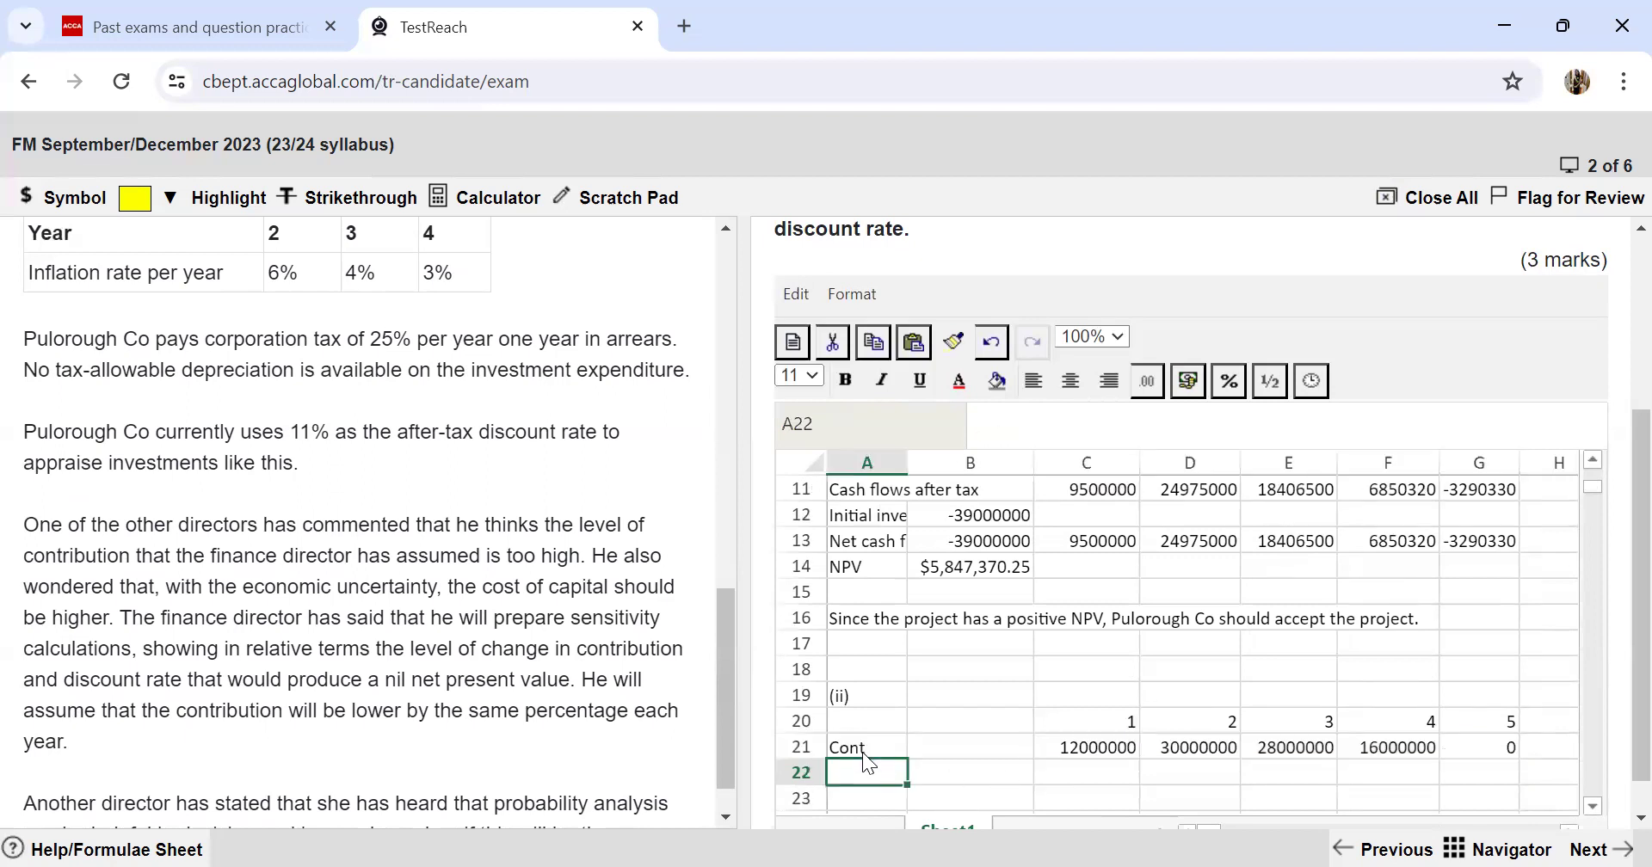
{"action": "type", "text": "T"}
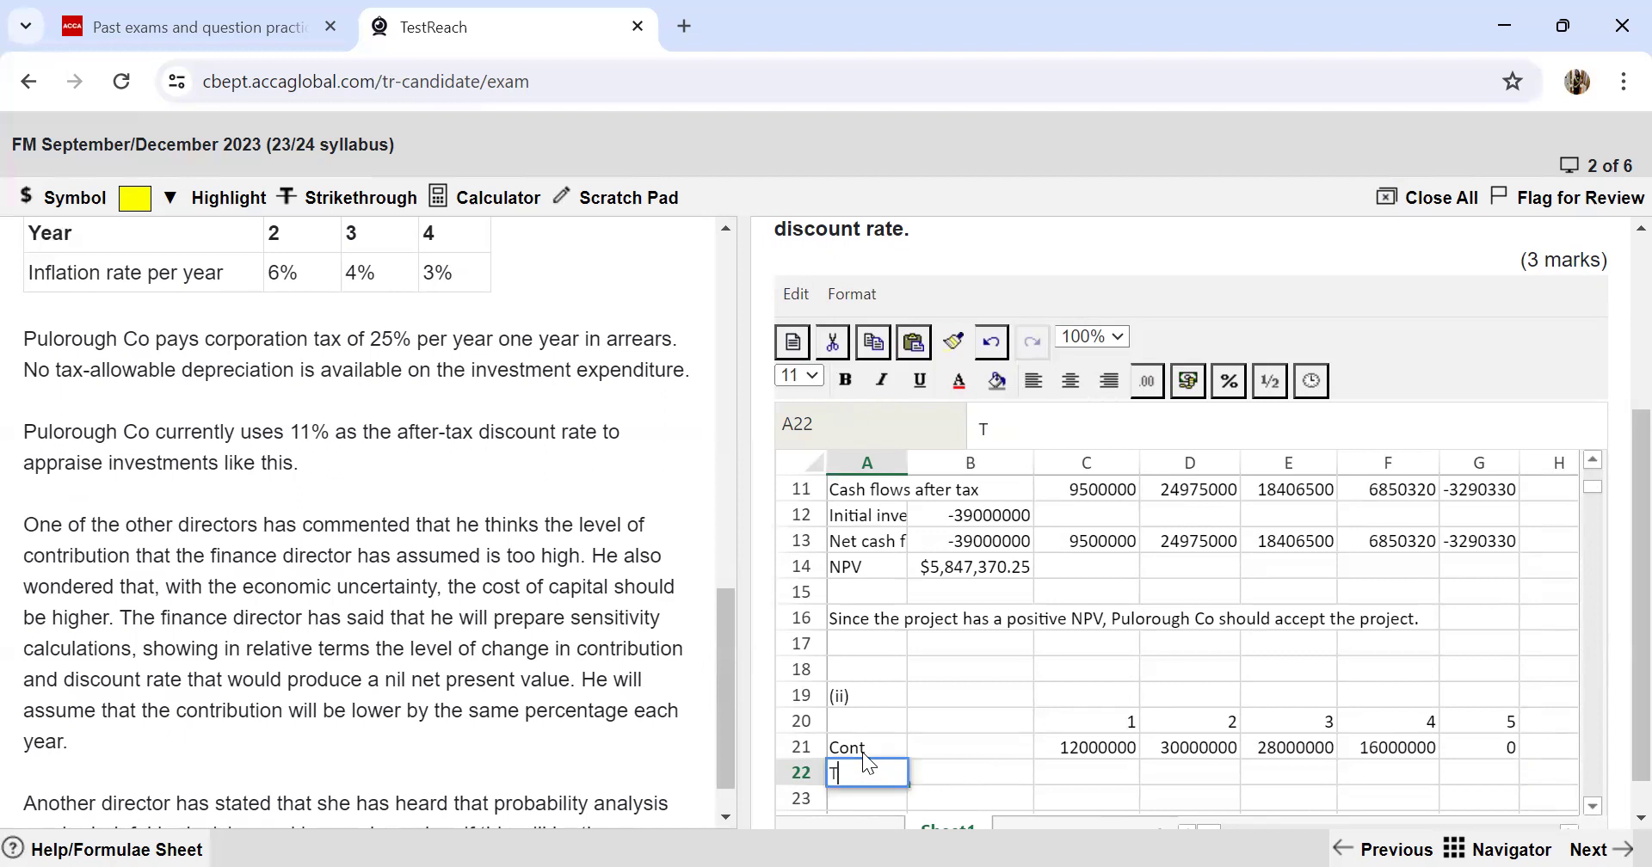
{"action": "type", "text": "ax liability"}
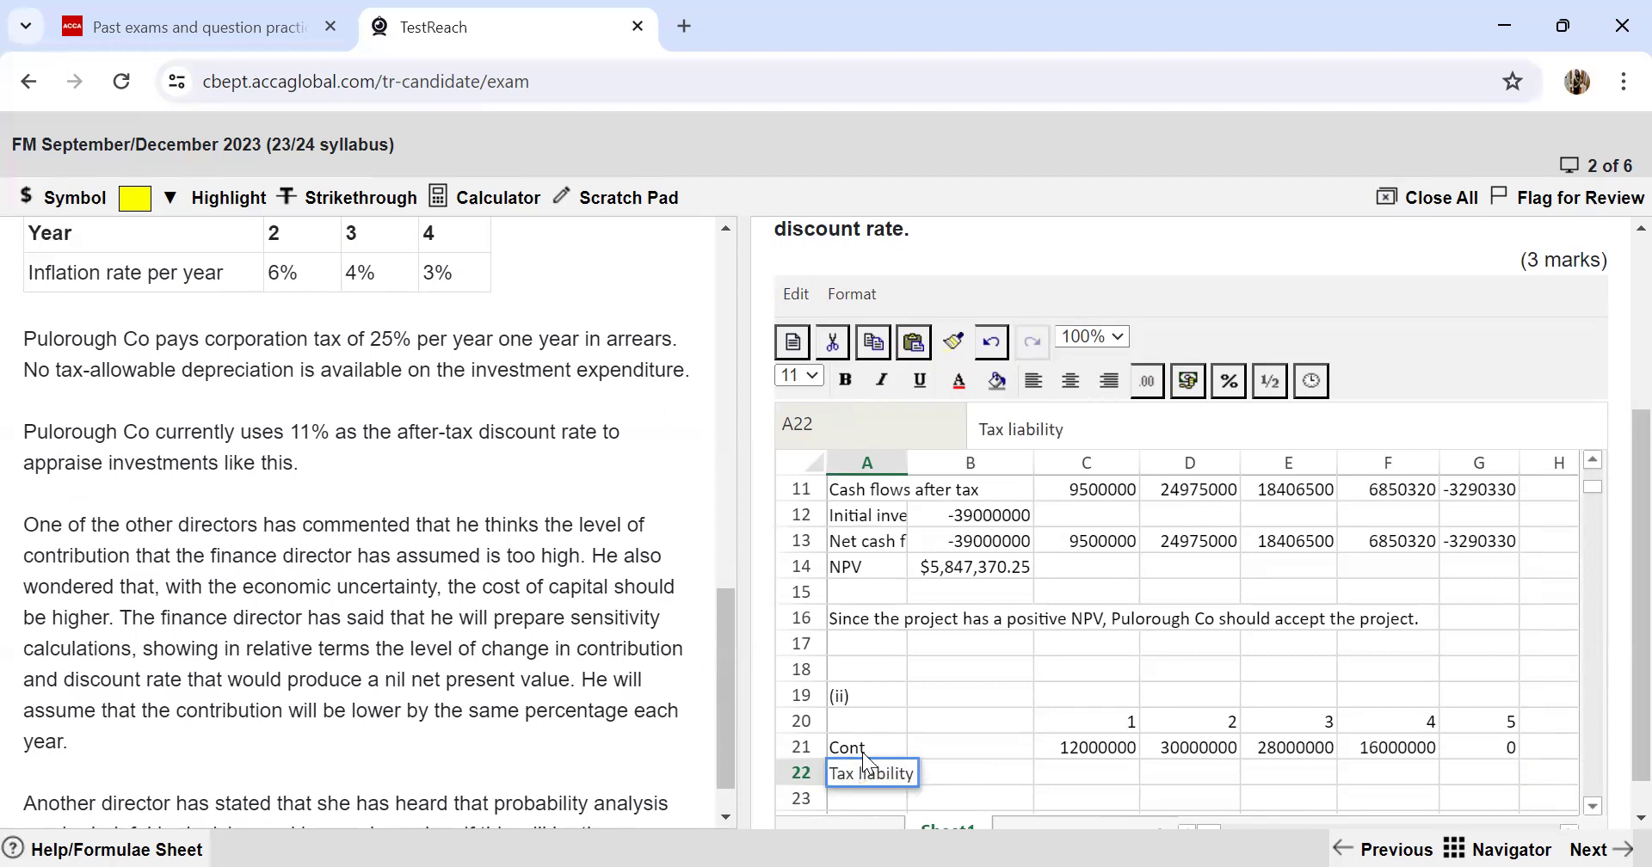
Step: Calculate the tax on contribution one year in arrears with =-25%*C21 in D22 and copy it across through G22
{"action": "key", "text": "Tab"}
{"action": "key", "text": "Tab"}
{"action": "key", "text": "Tab"}
{"action": "type", "text": "=-25%*"}
{"action": "left_click", "coordinate": [1082, 747]}
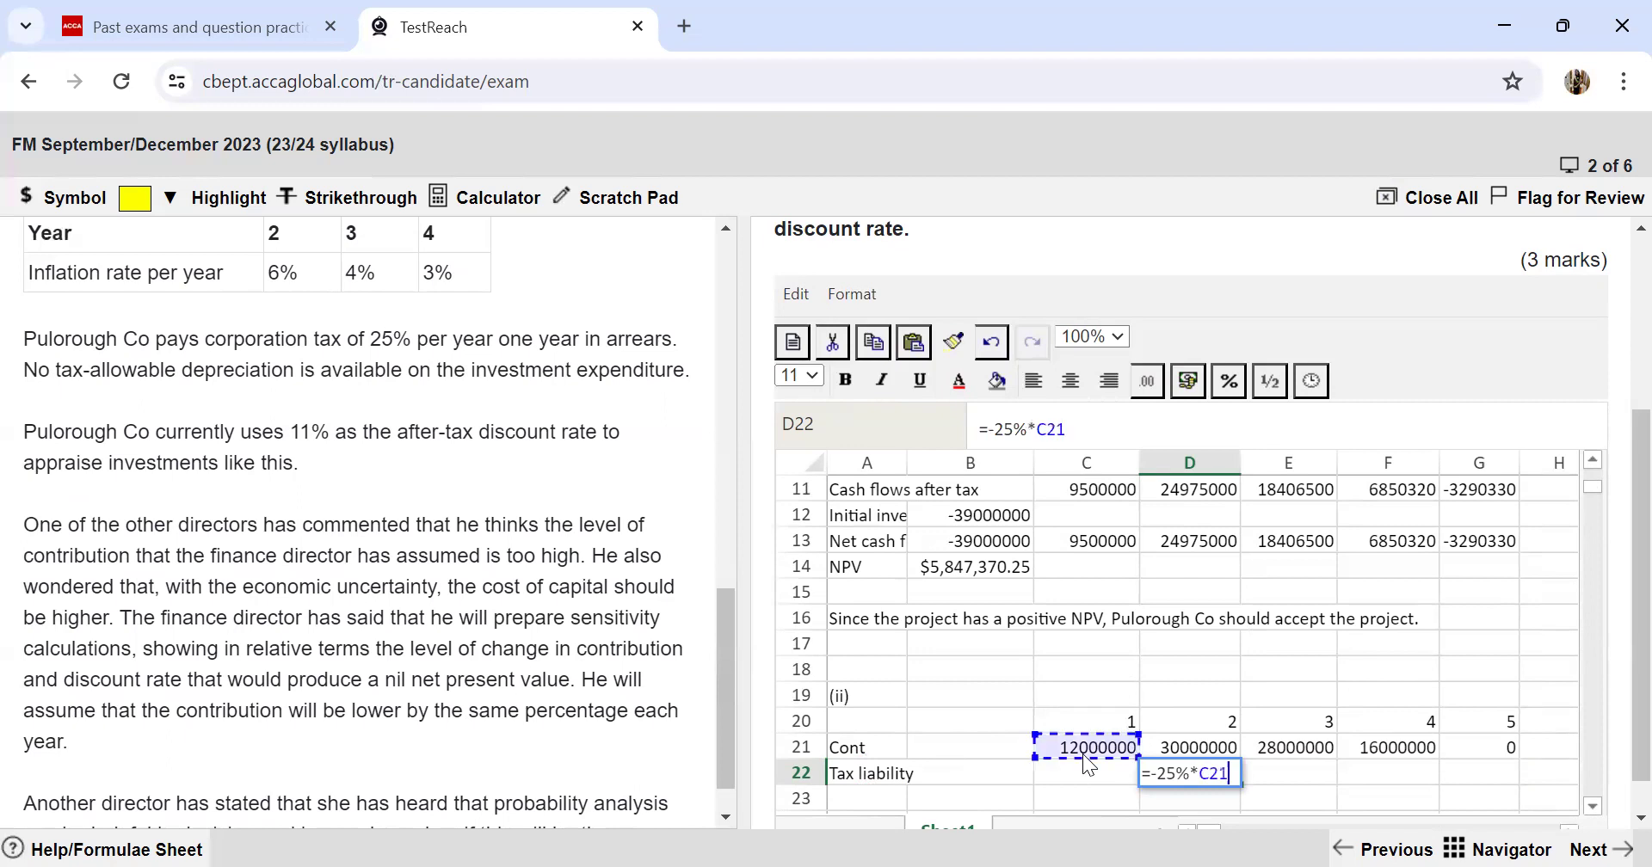
{"action": "key", "text": "Return"}
{"action": "left_click", "coordinate": [1193, 776]}
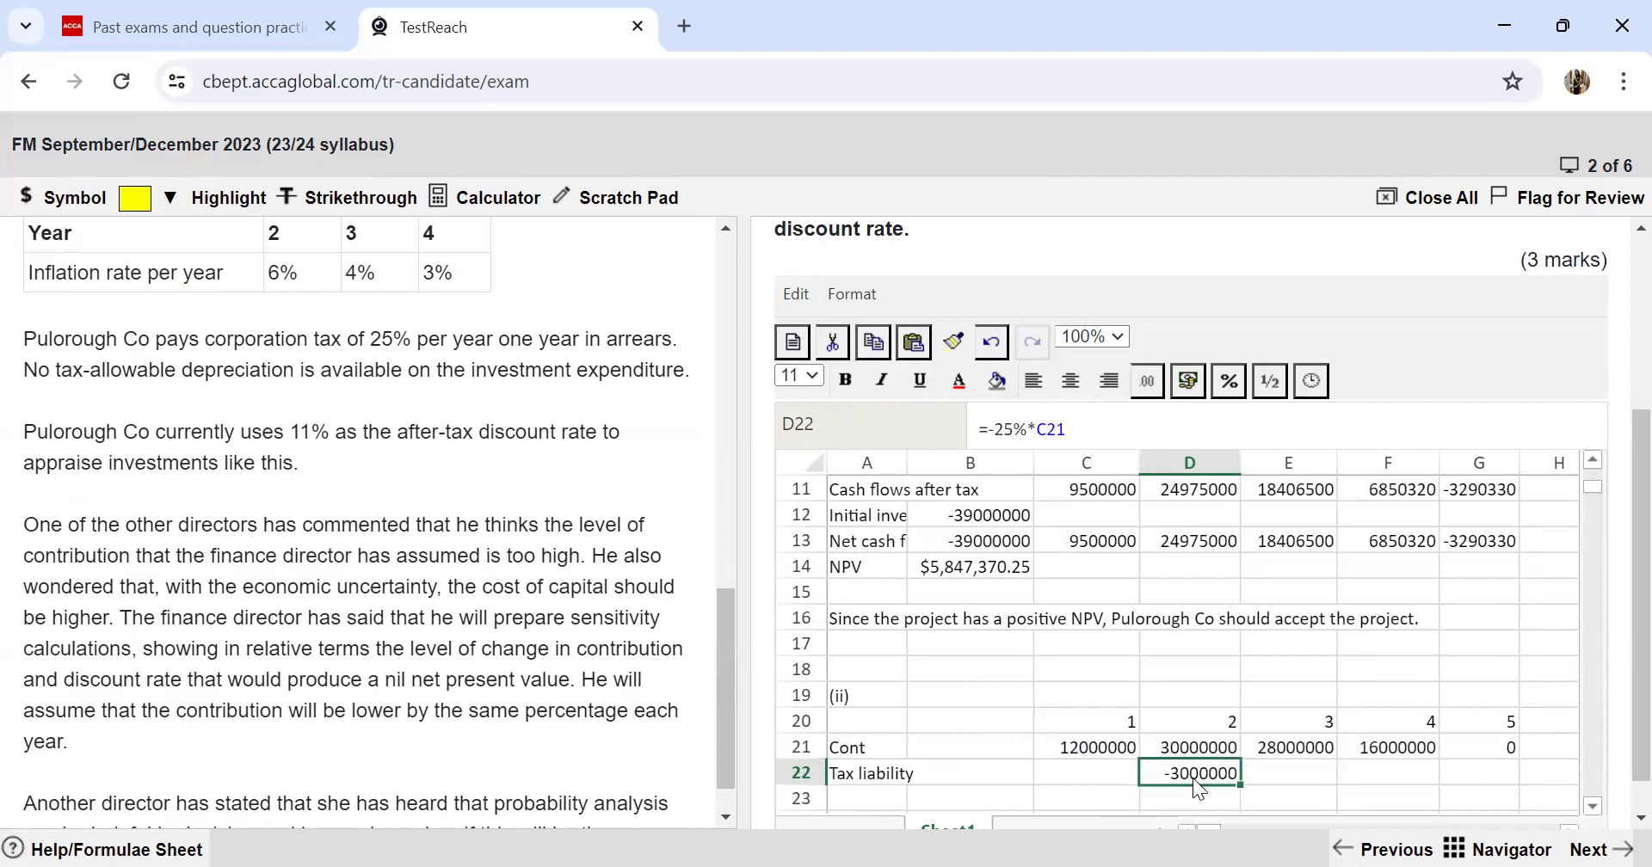
{"action": "left_click_drag", "start_coordinate": [1240, 785], "coordinate": [1473, 773]}
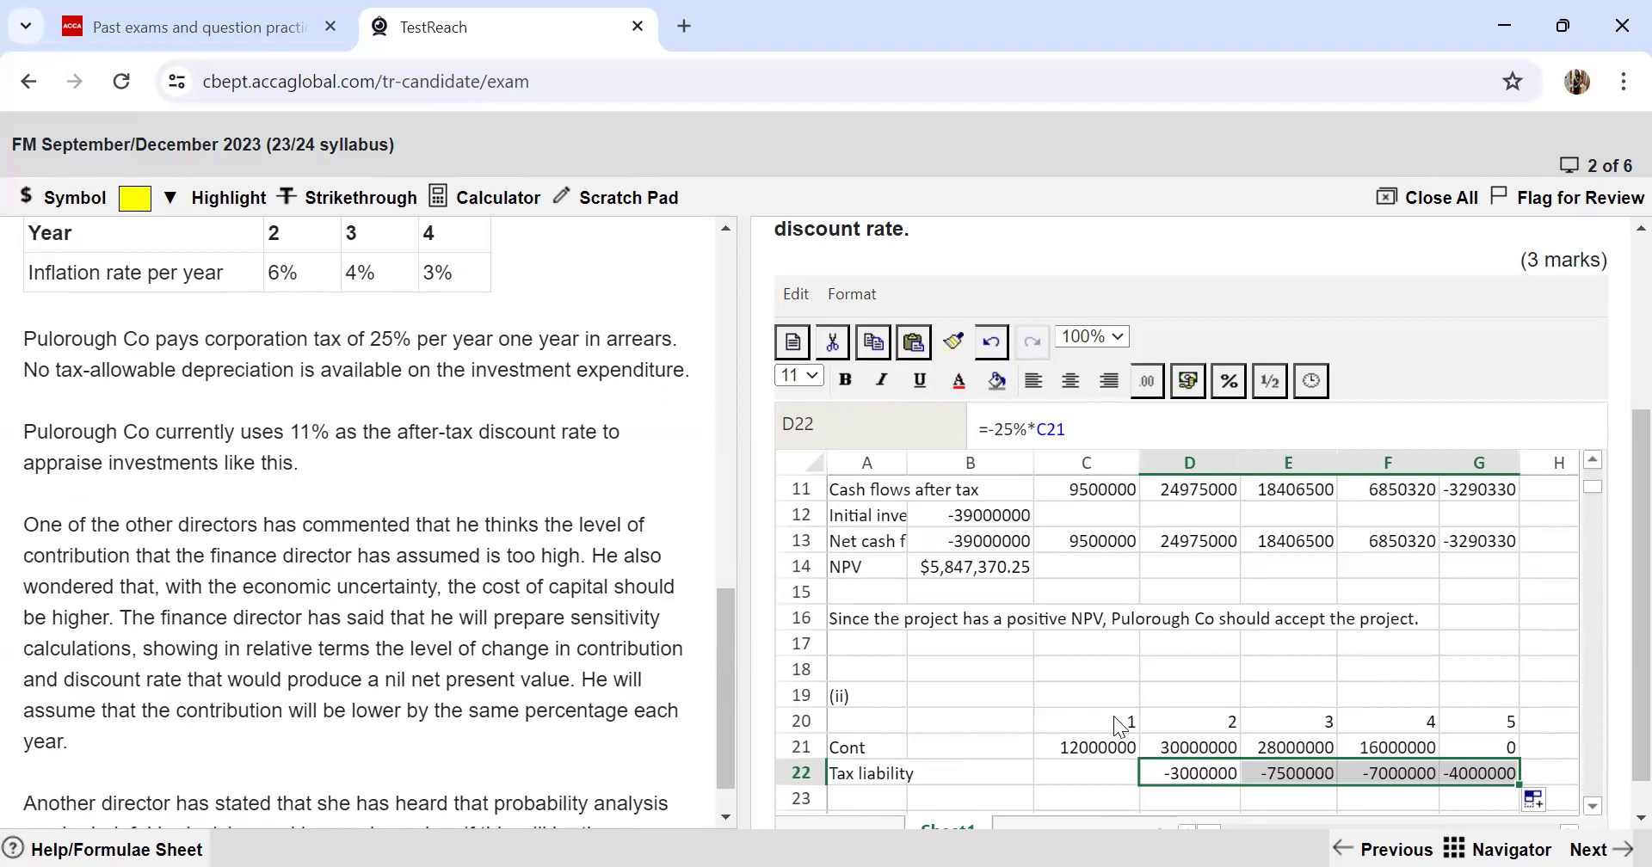
Step: Label A23 "Post tax cont" and calculate the year 1 post-tax contribution in C23 with =C22+C21
{"action": "left_click", "coordinate": [862, 798]}
{"action": "scroll", "coordinate": [1005, 704], "scroll_direction": "down", "scroll_amount": 1}
{"action": "type", "text": "Post tax cont"}
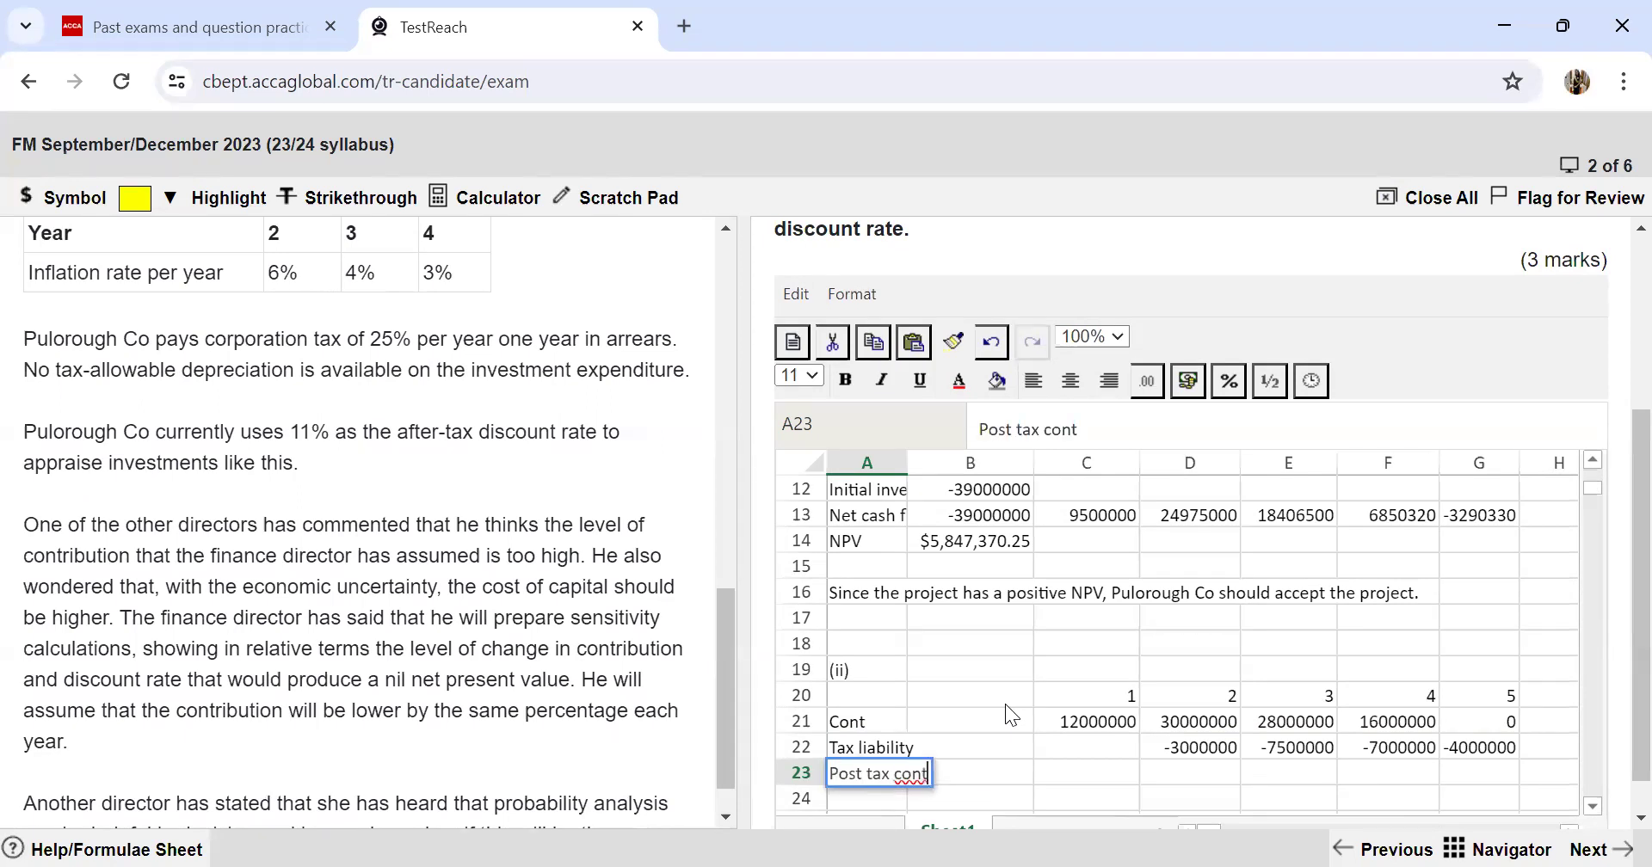
{"action": "key", "text": "Tab"}
{"action": "key", "text": "Tab"}
{"action": "key", "text": "Tab"}
{"action": "key", "text": "shift+Tab"}
{"action": "type", "text": "=C22+C22"}
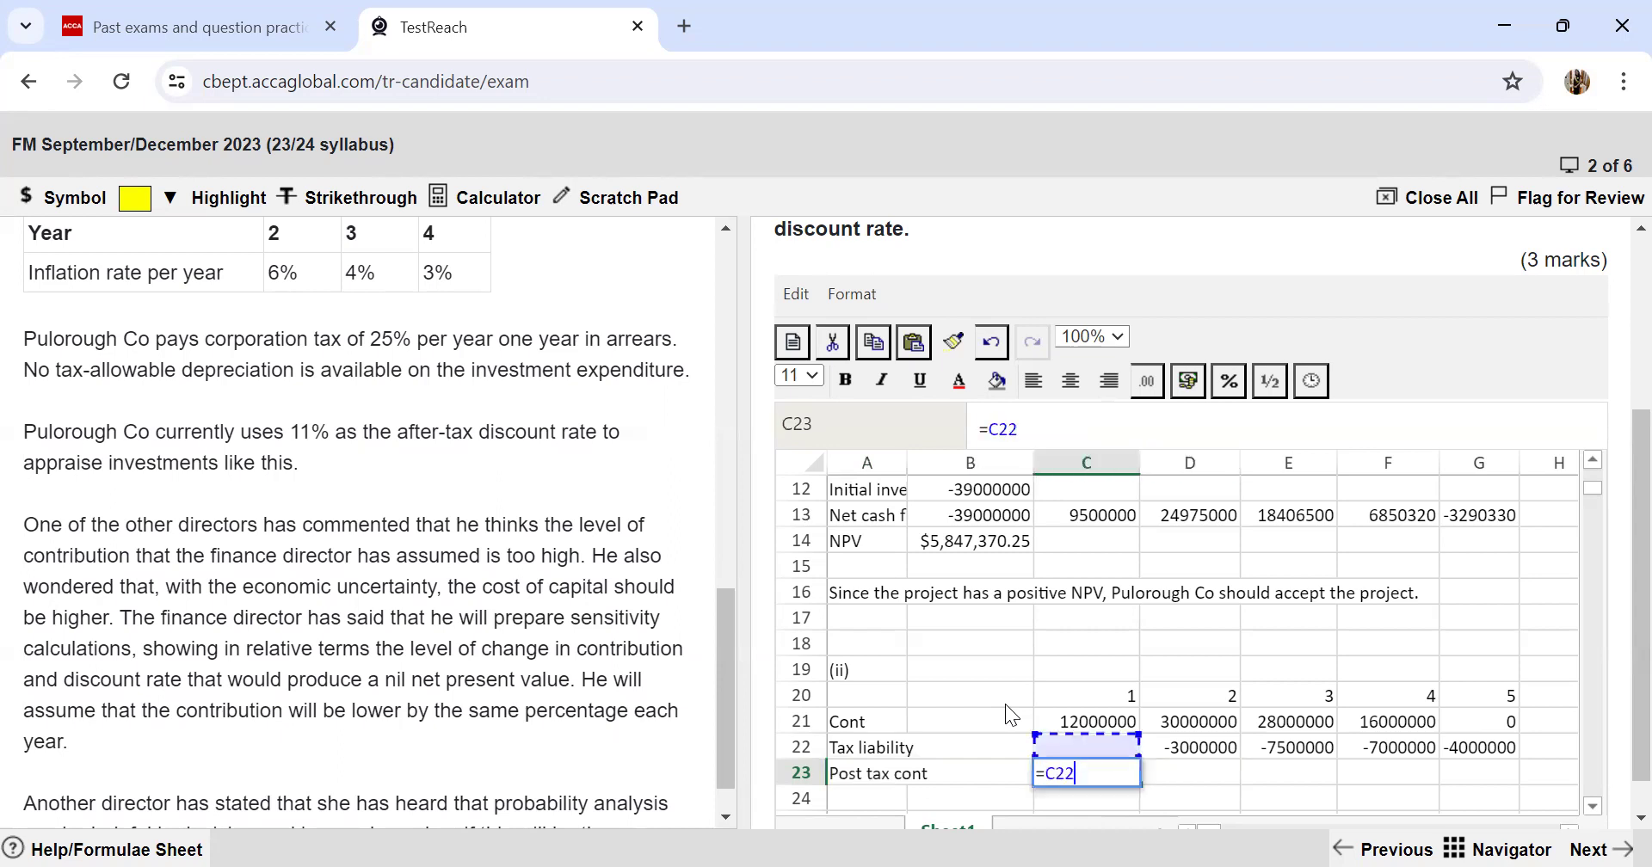
{"action": "key", "text": "BackSpace"}
{"action": "type", "text": "1"}
{"action": "key", "text": "Return"}
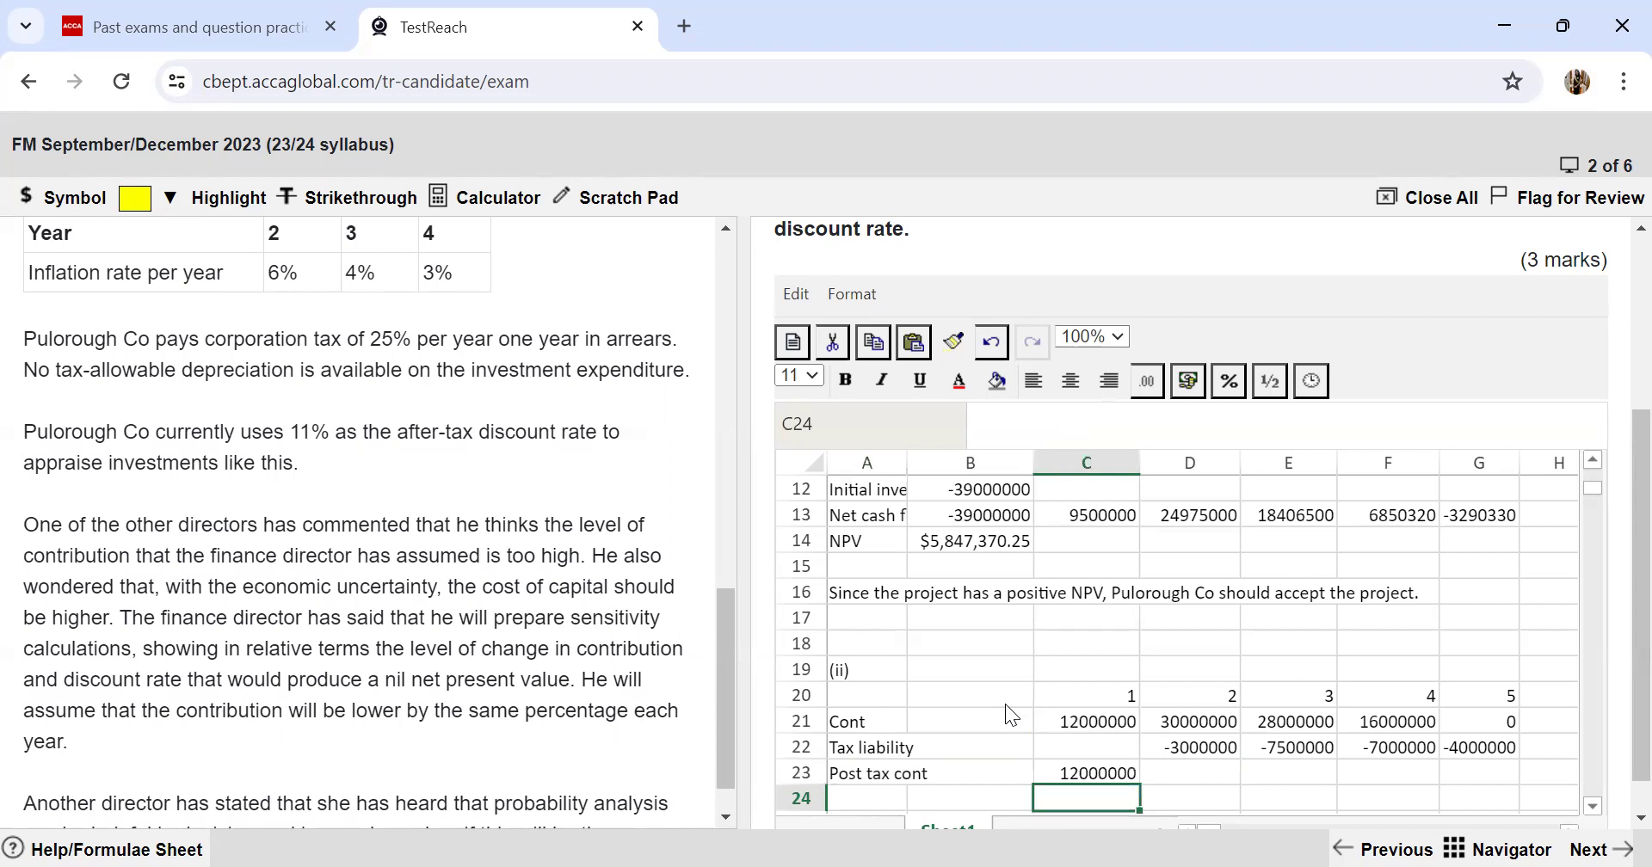
Step: Copy the post-tax contribution formula from C23 across D23:G23
{"action": "key", "text": "Up"}
{"action": "key", "text": "ctrl+c"}
{"action": "key", "text": "Right"}
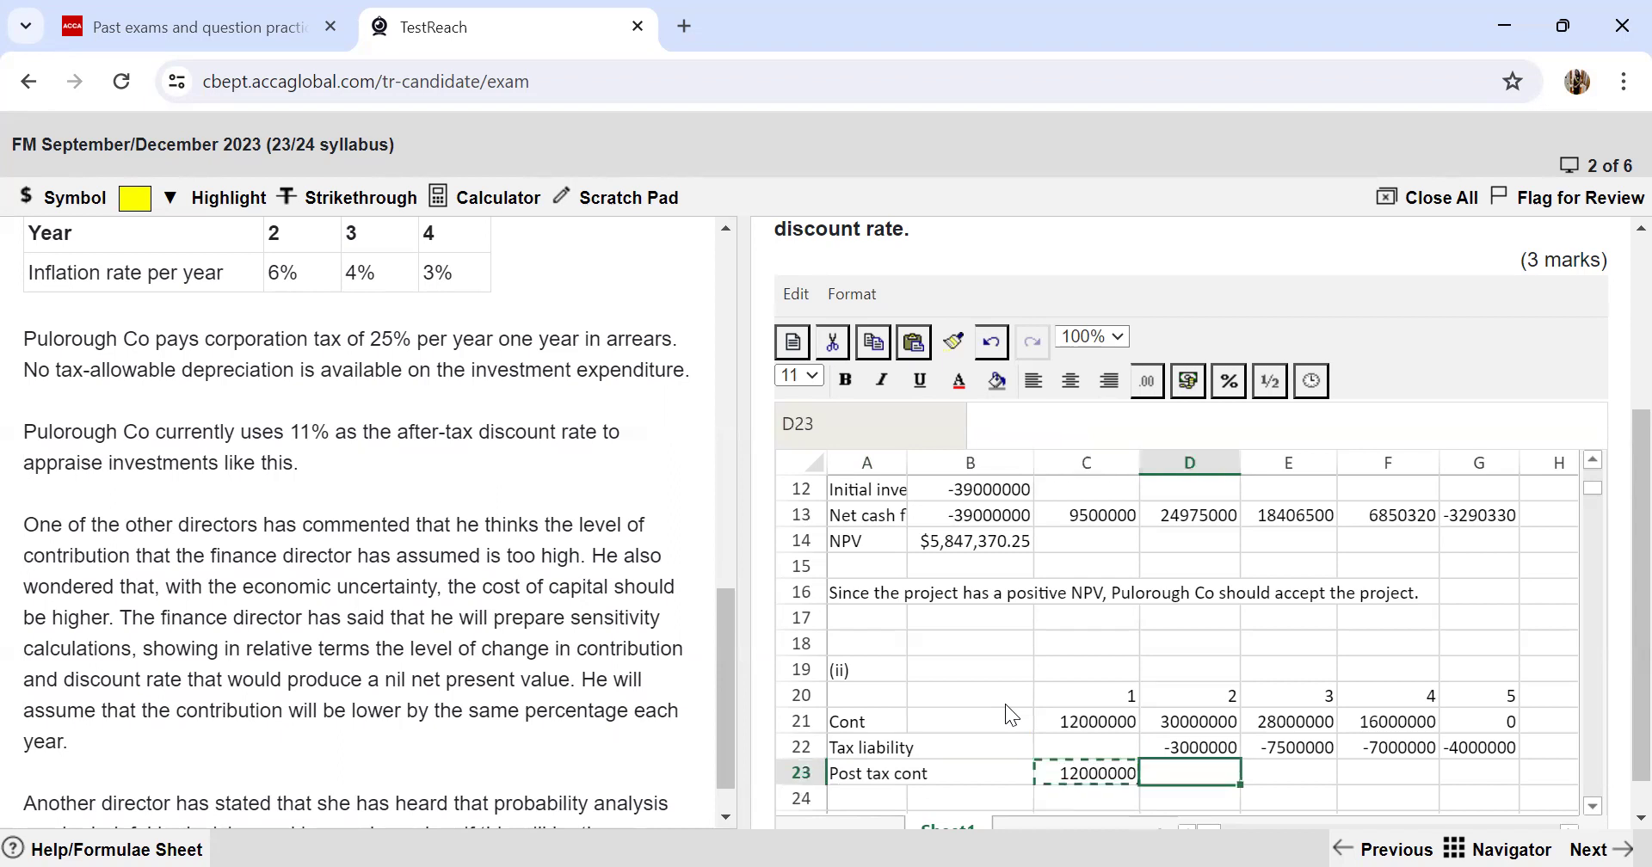
{"action": "key", "text": "shift+Right"}
{"action": "key", "text": "shift+Right"}
{"action": "key", "text": "shift+Right"}
{"action": "key", "text": "ctrl+v"}
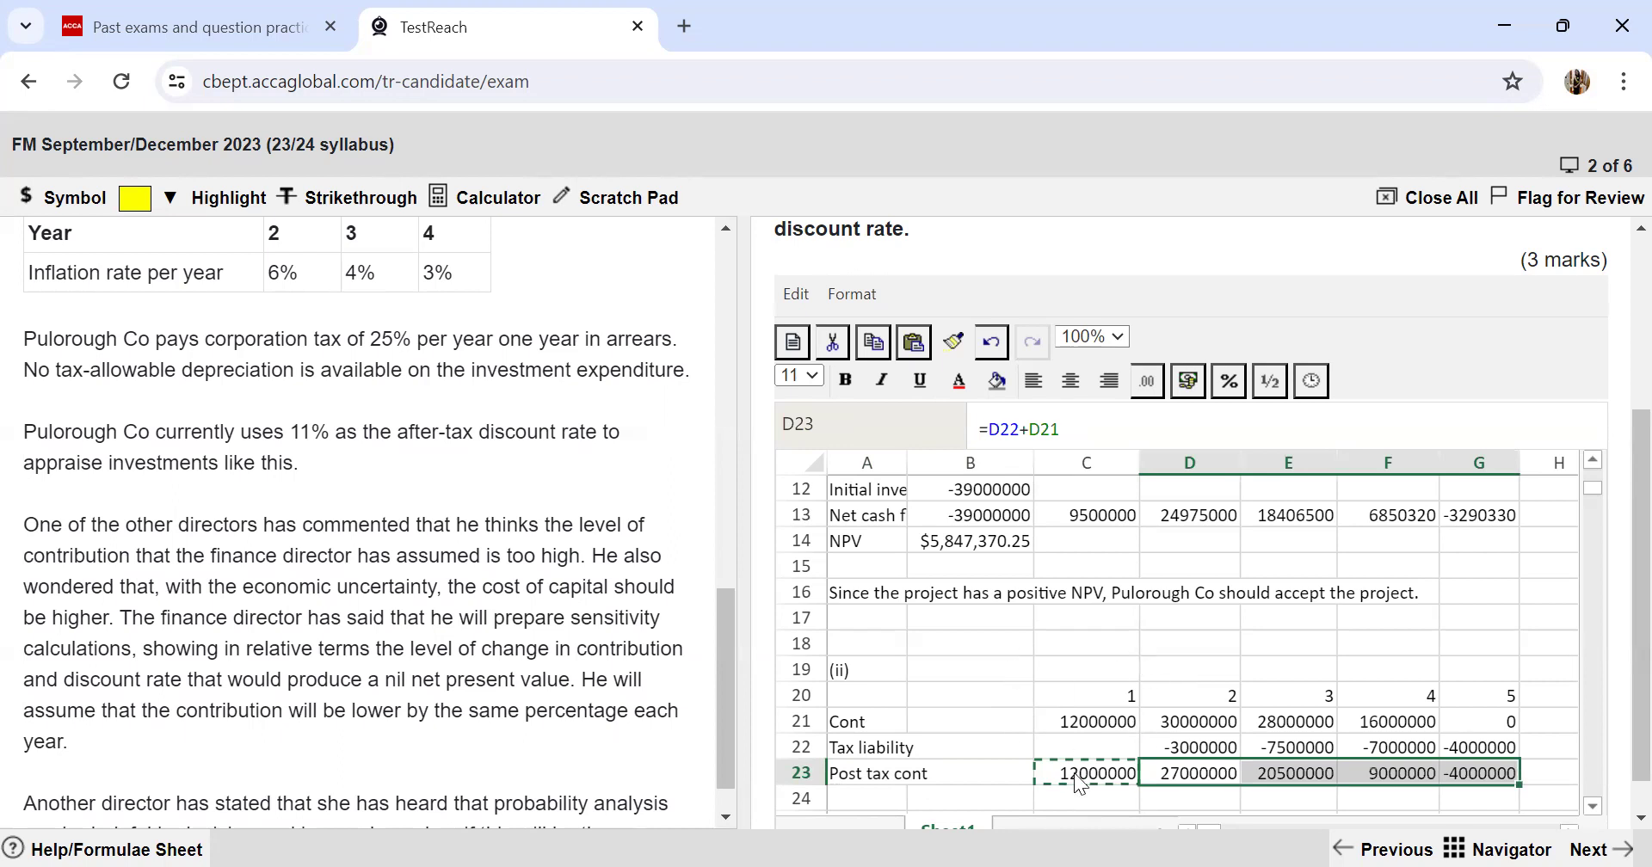
{"action": "scroll", "coordinate": [1071, 772], "scroll_direction": "down", "scroll_amount": 2}
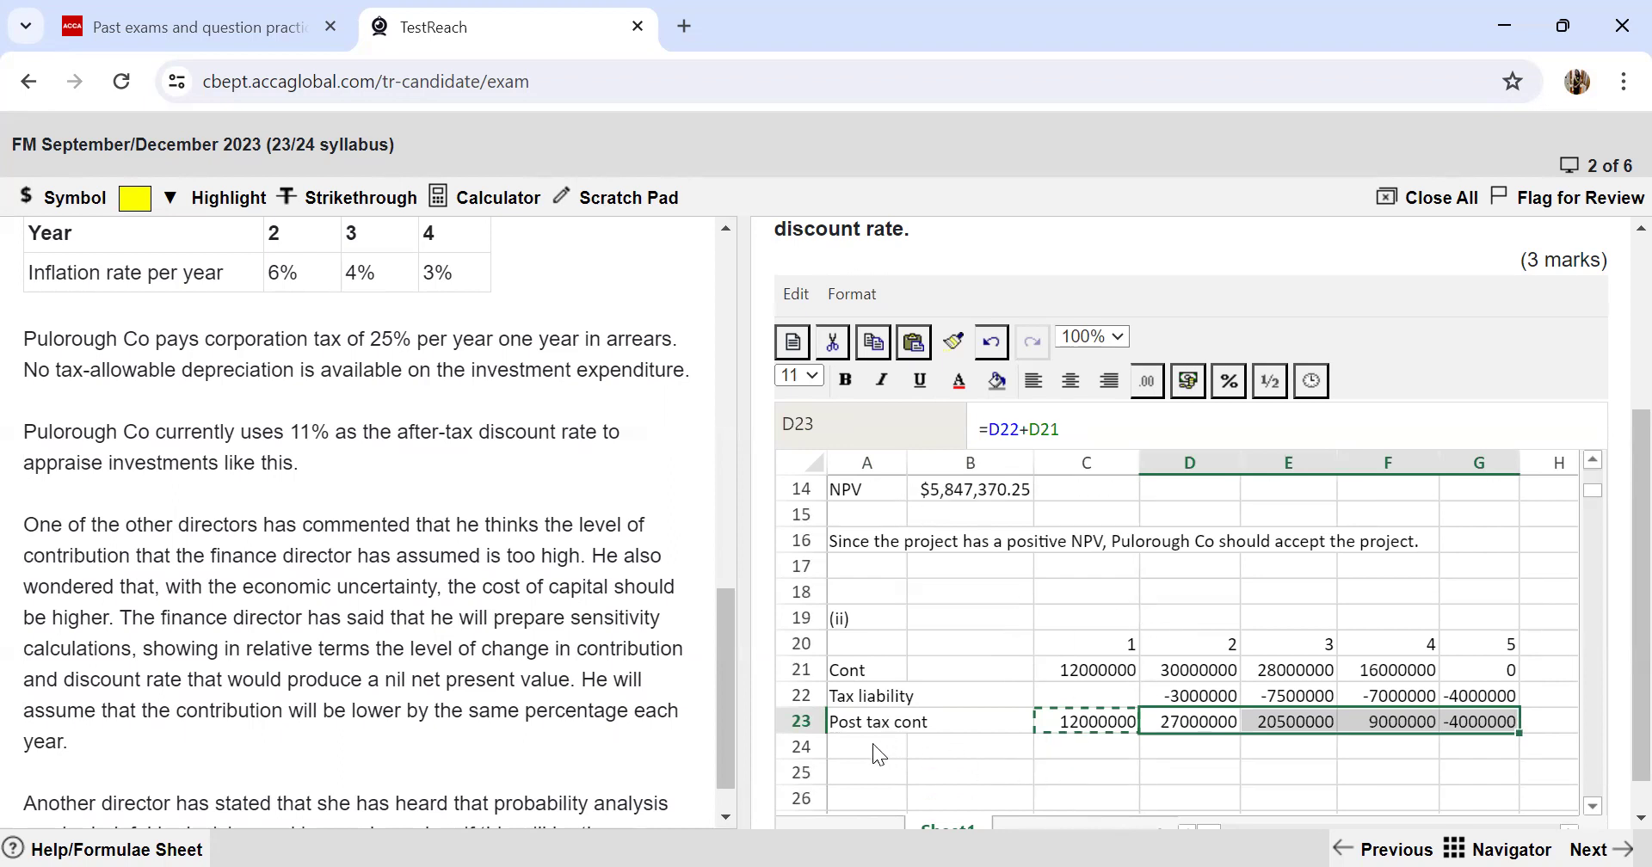
Step: Label A24 "NPV" and discount the post-tax contributions in B24 with =NPV(11%,C23:G23)
{"action": "left_click", "coordinate": [860, 748]}
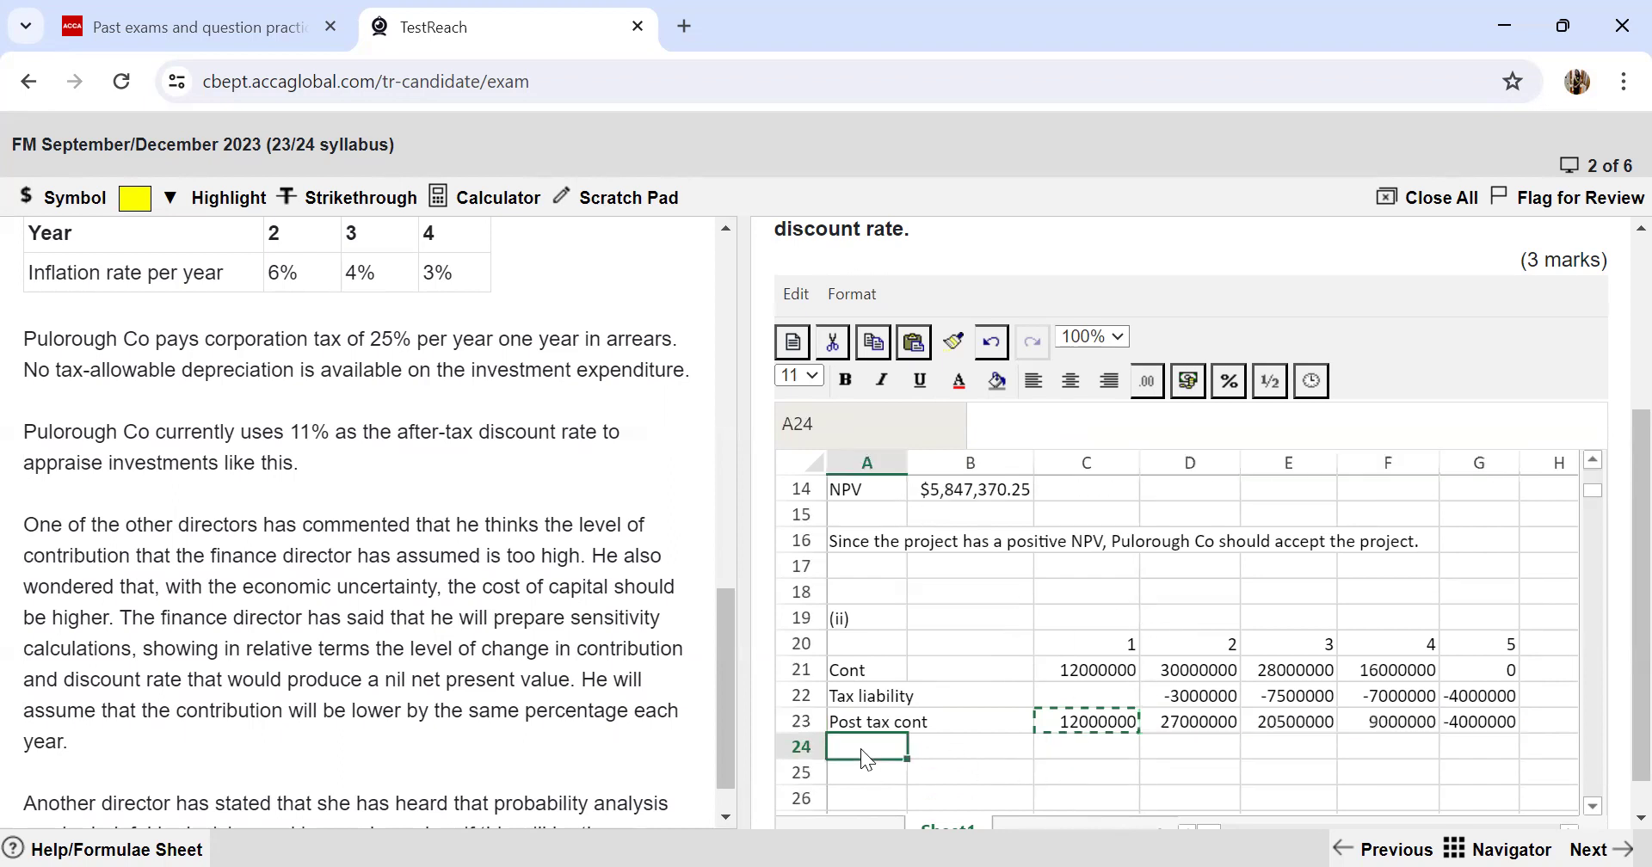
{"action": "type", "text": "NPV"}
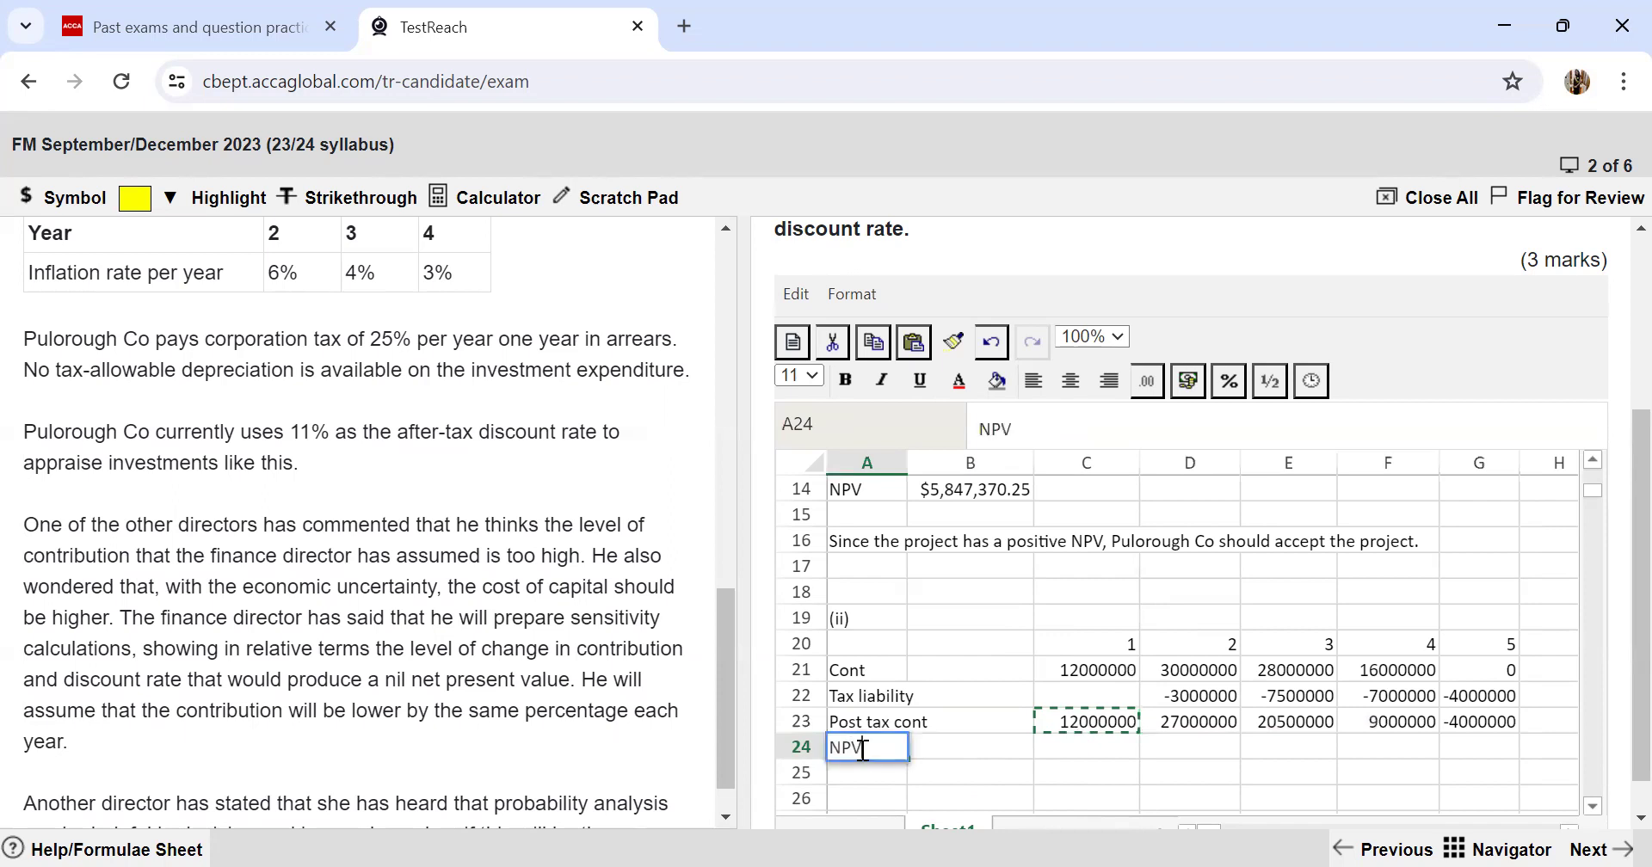
{"action": "key", "text": "Tab"}
{"action": "type", "text": "="}
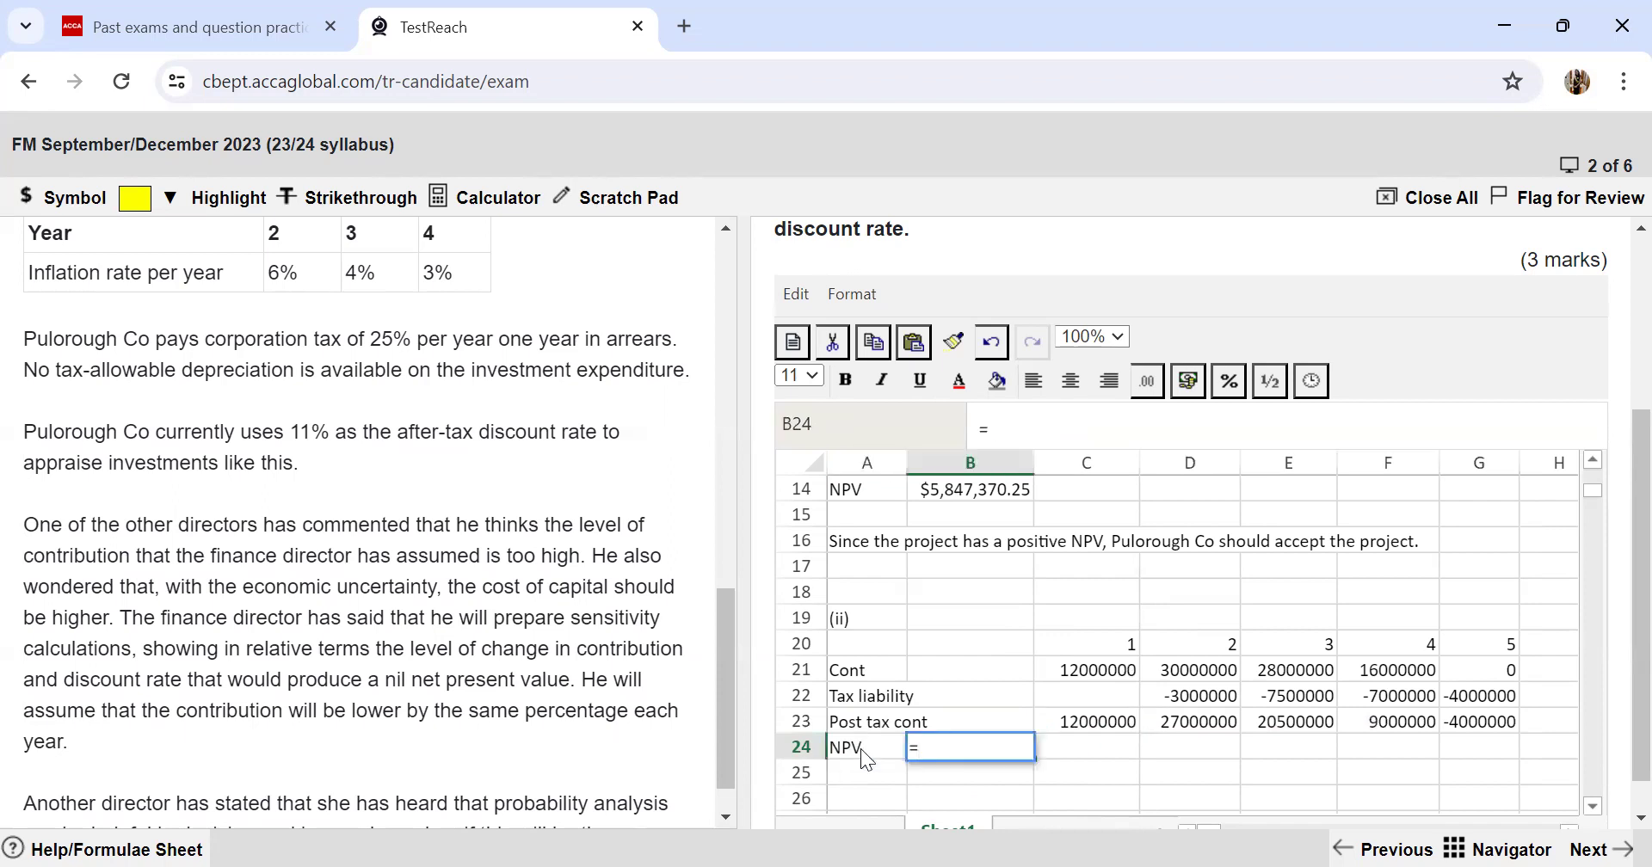
{"action": "type", "text": "npv(11%,"}
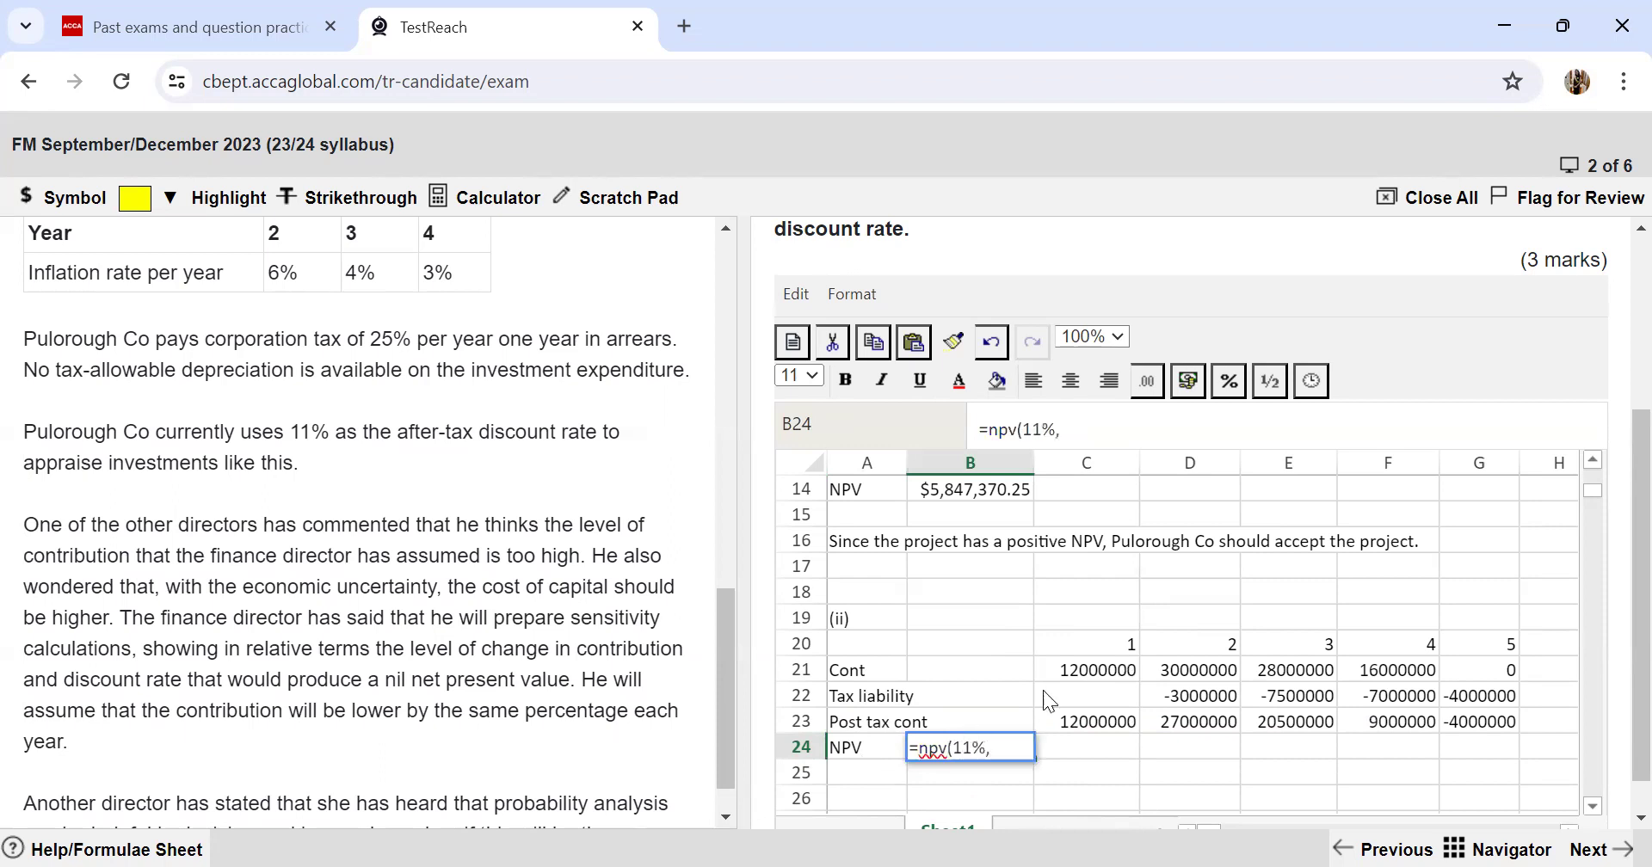
{"action": "left_click_drag", "start_coordinate": [1101, 730], "coordinate": [1473, 729]}
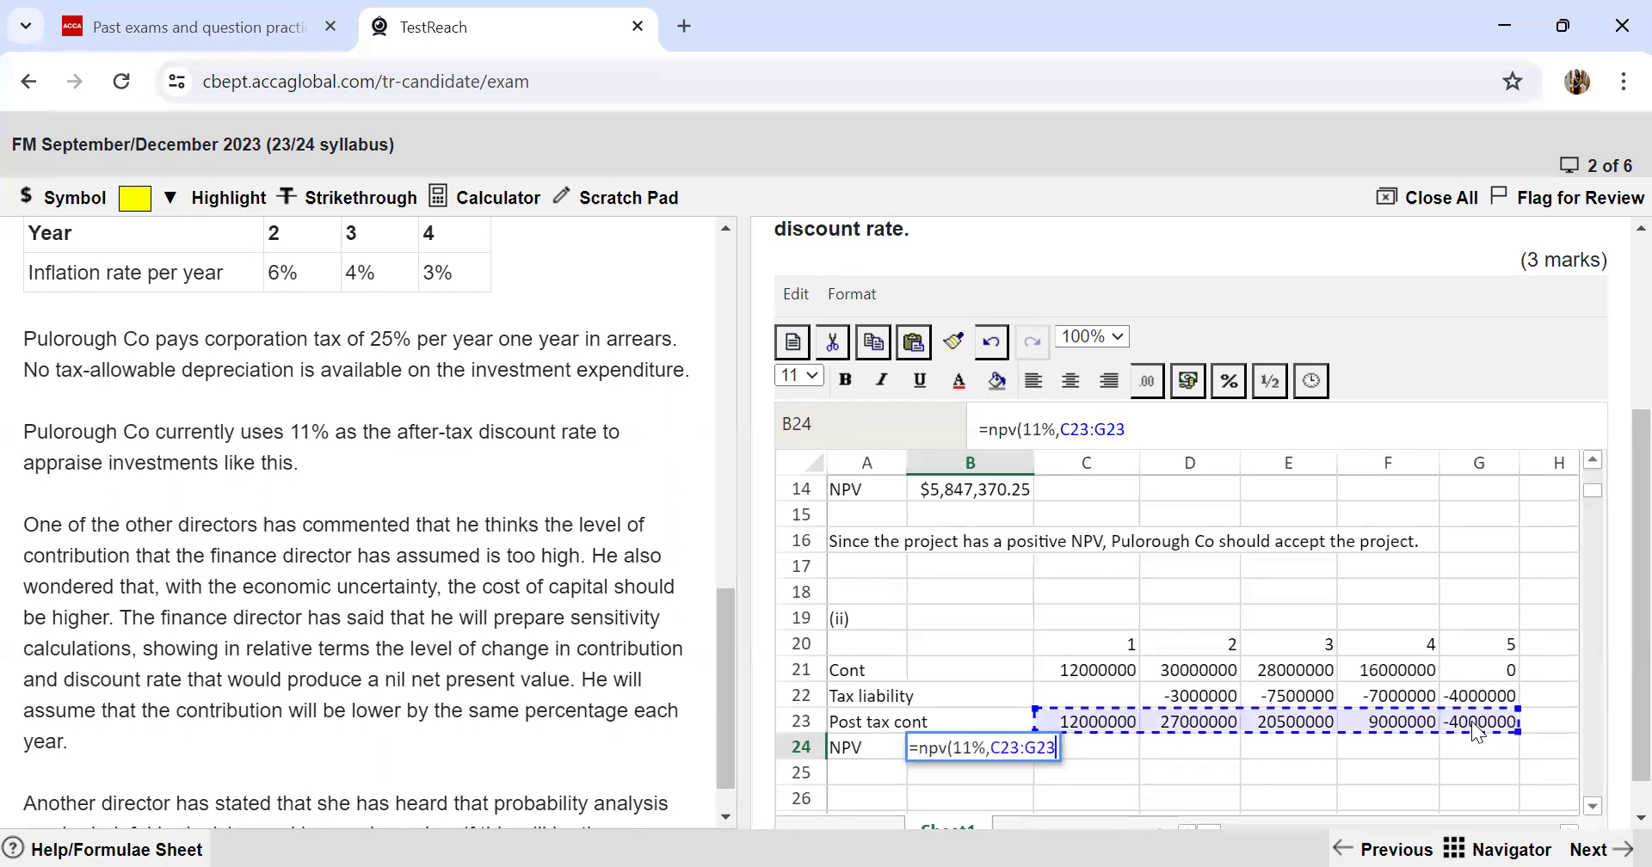
{"action": "key", "text": "Return"}
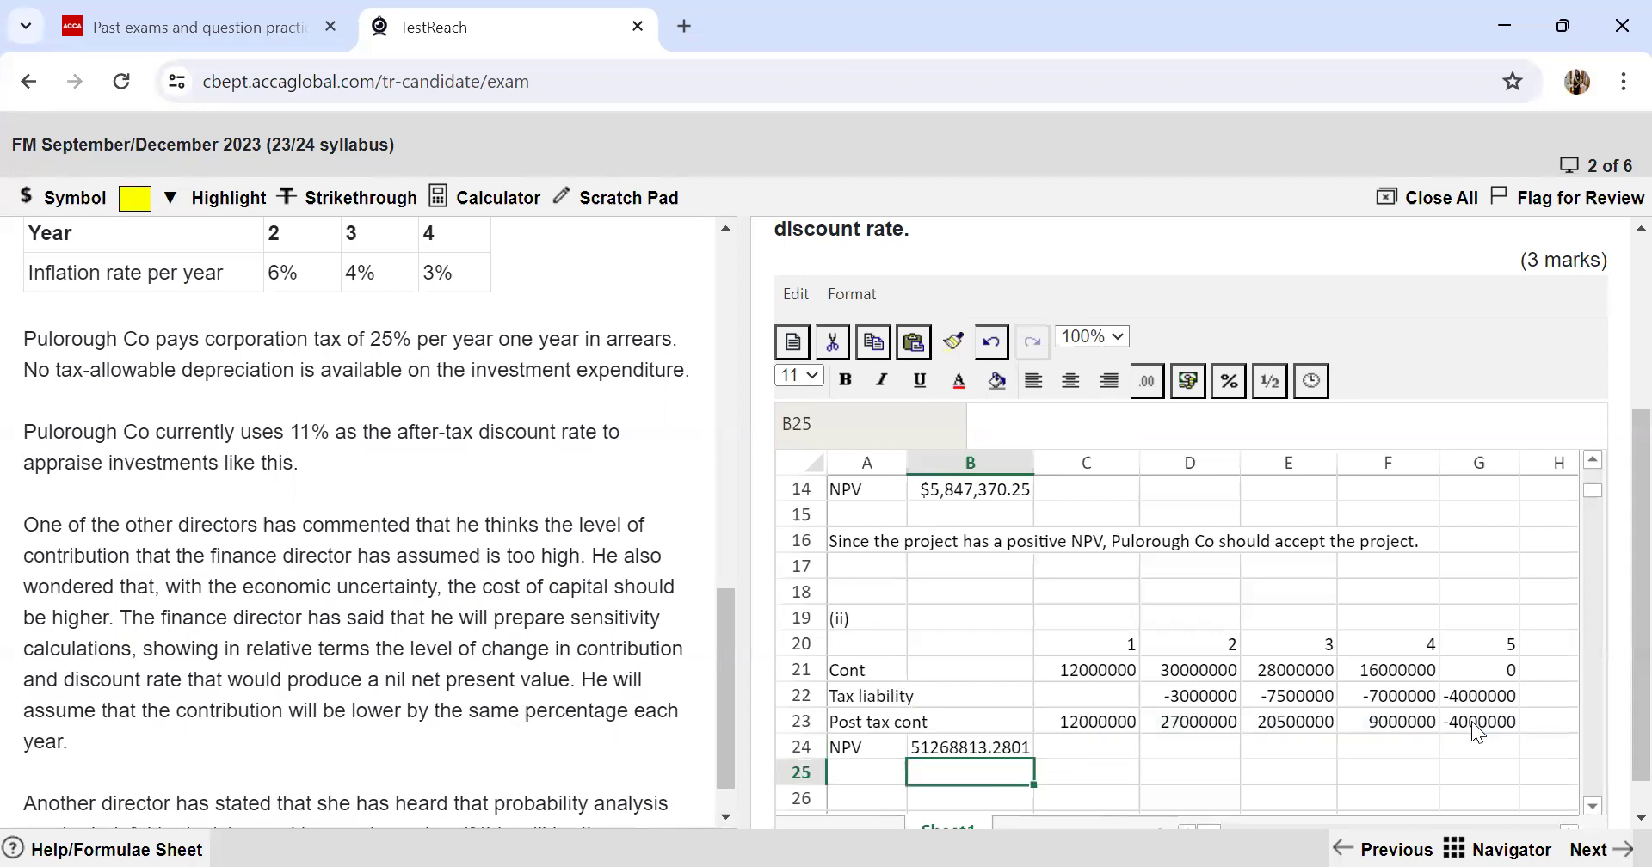
Step: Format the discounted contribution in B24 as dollar currency without decimals
{"action": "left_click", "coordinate": [976, 754]}
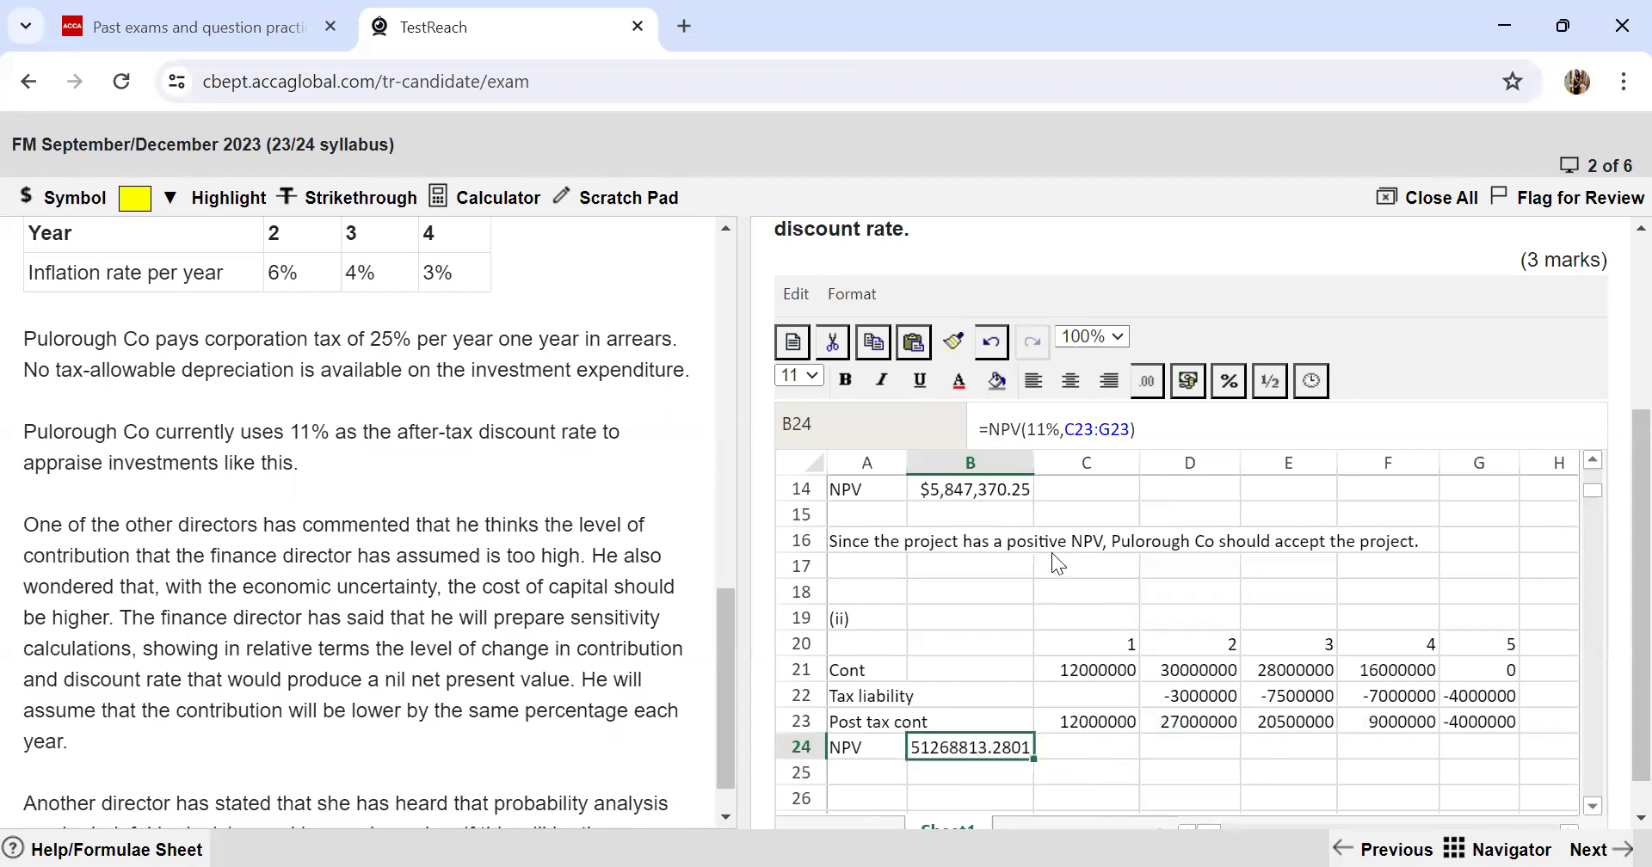
{"action": "left_click", "coordinate": [1194, 384]}
{"action": "left_click", "coordinate": [1312, 499]}
Step: Label A25 "Sensitivity" beneath the discounted contribution row
{"action": "left_click", "coordinate": [858, 775]}
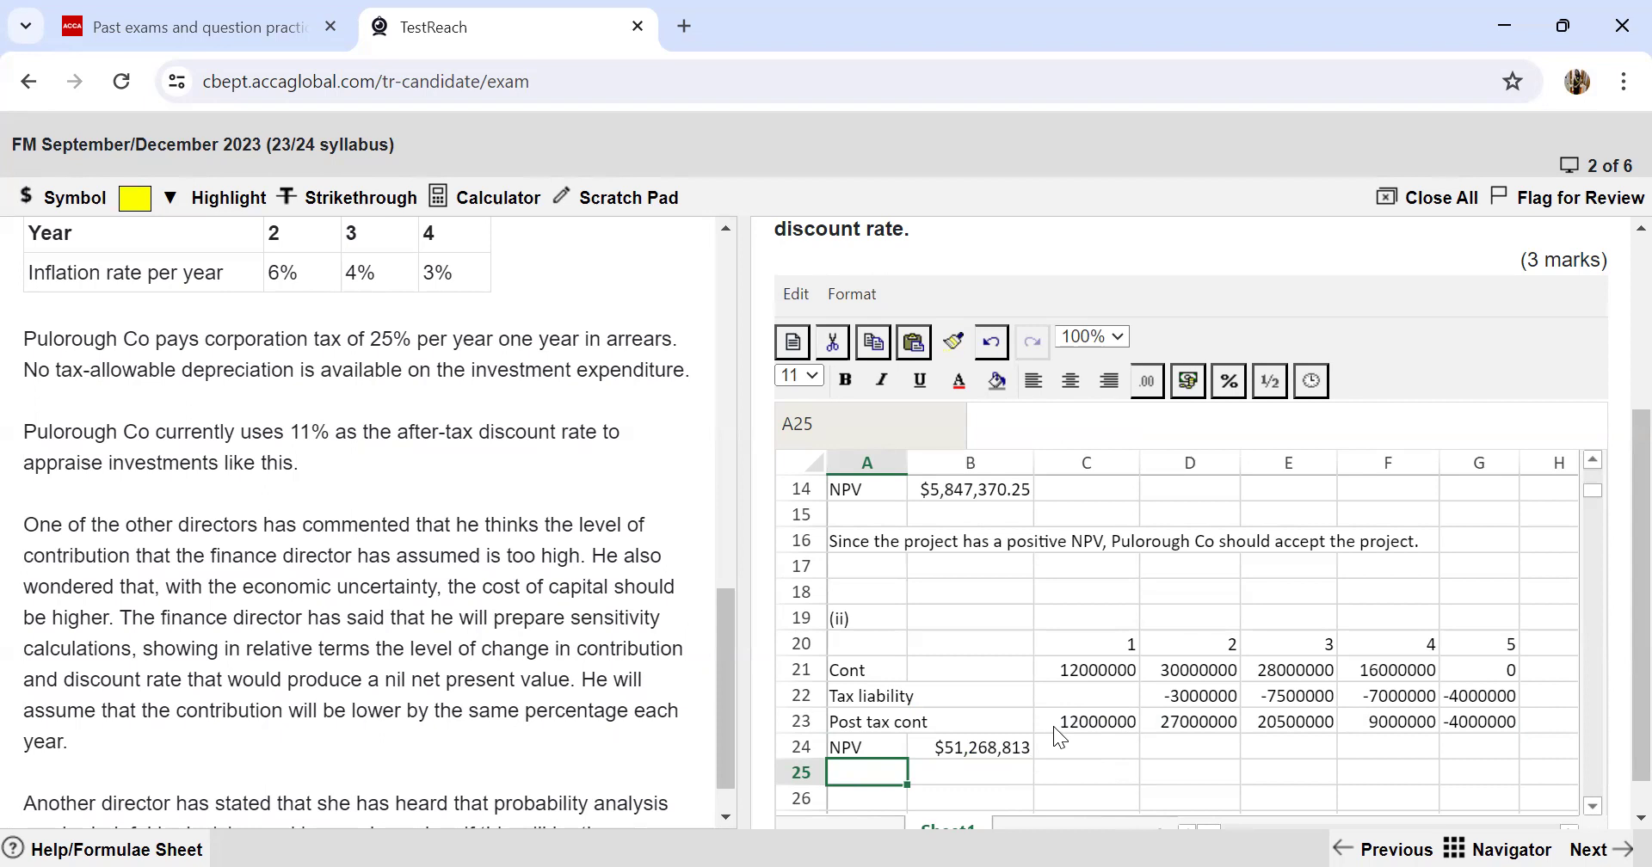
{"action": "type", "text": "Senso"}
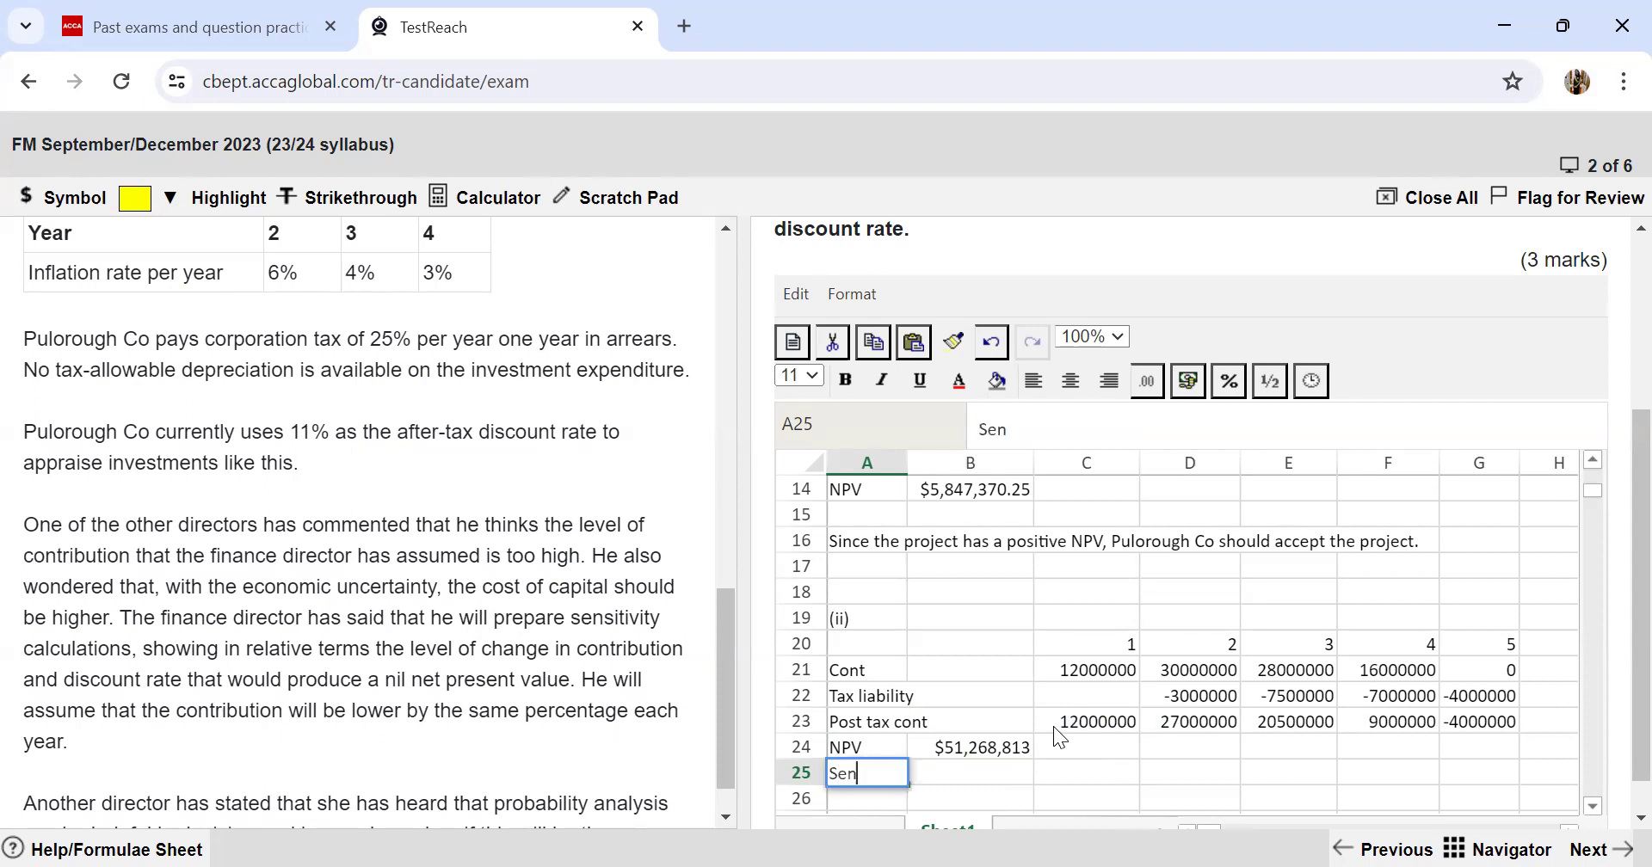
{"action": "key", "text": "BackSpace"}
{"action": "type", "text": "itivity"}
{"action": "key", "text": "Tab"}
{"action": "key", "text": "Tab"}
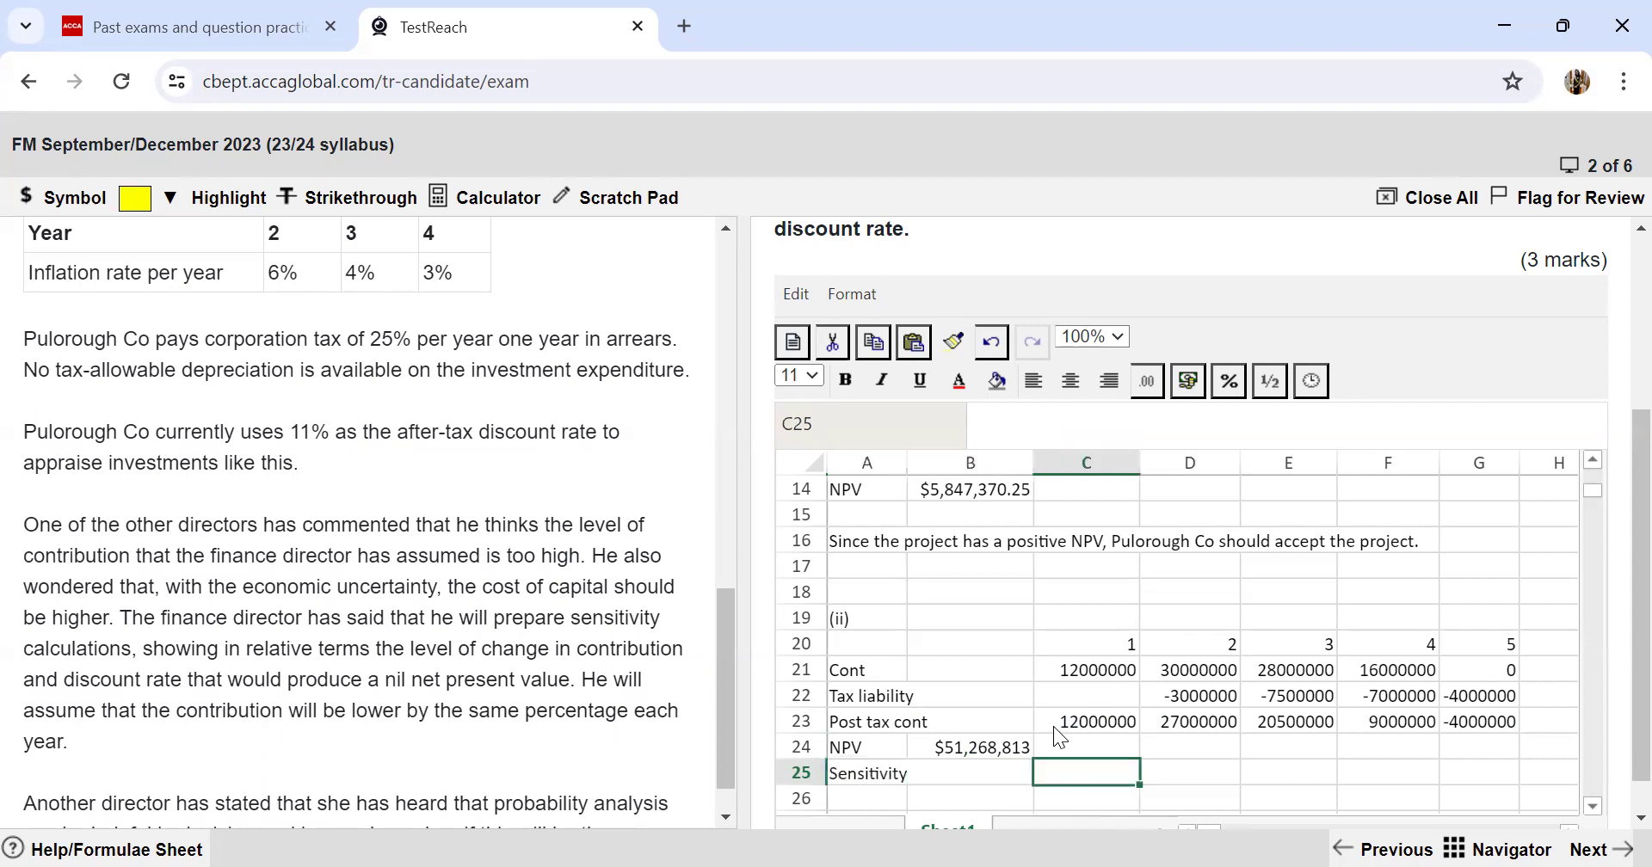
Step: Calculate the sensitivity to contribution in B25 by dividing the project NPV by the discounted contribution, =B14/B24
{"action": "key", "text": "Left"}
{"action": "type", "text": "="}
{"action": "left_click", "coordinate": [943, 494]}
{"action": "type", "text": "/"}
{"action": "left_click", "coordinate": [957, 739]}
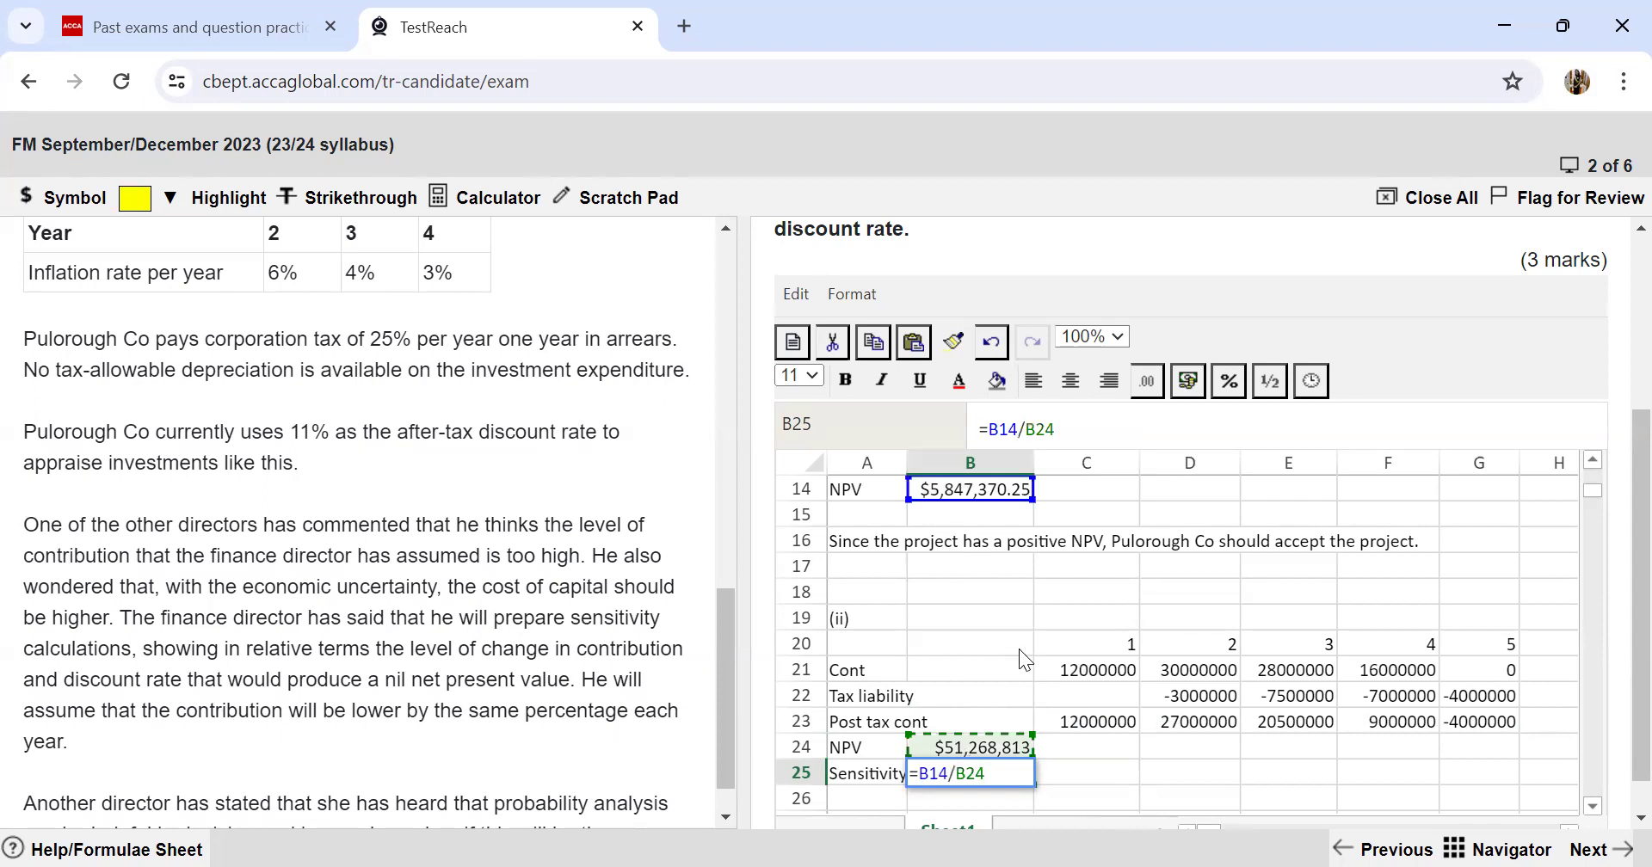
{"action": "key", "text": "Return"}
Step: Rename the label in A24 to "PV of cont"
{"action": "left_click", "coordinate": [852, 752]}
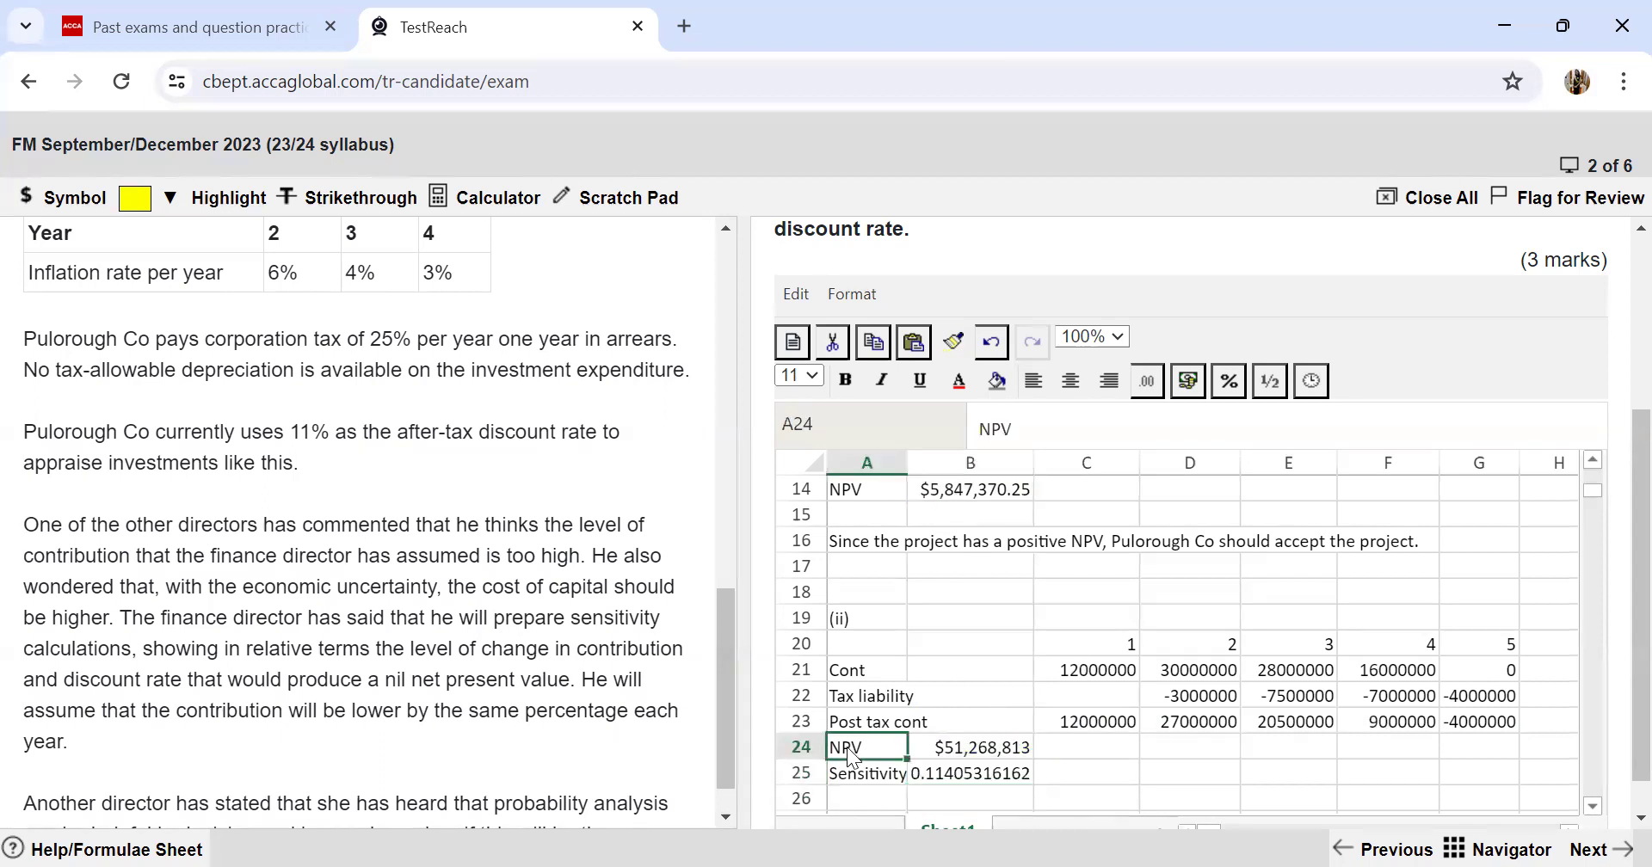
{"action": "type", "text": "PV of "}
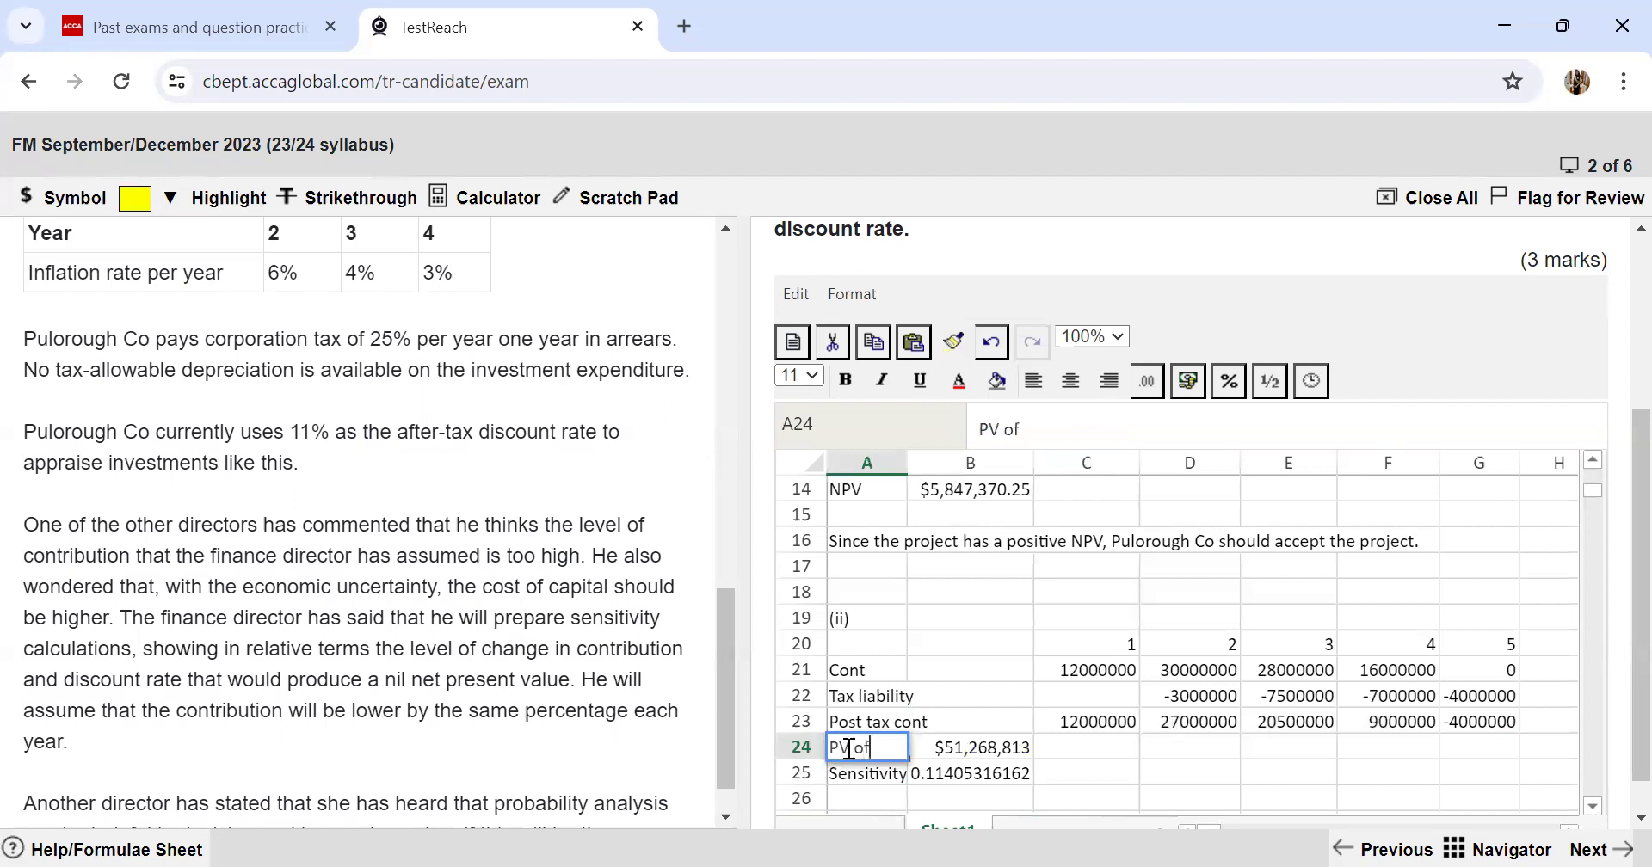
{"action": "type", "text": "cont"}
Step: Format the sensitivity in B25 as a percentage with two decimal places
{"action": "left_click", "coordinate": [946, 774]}
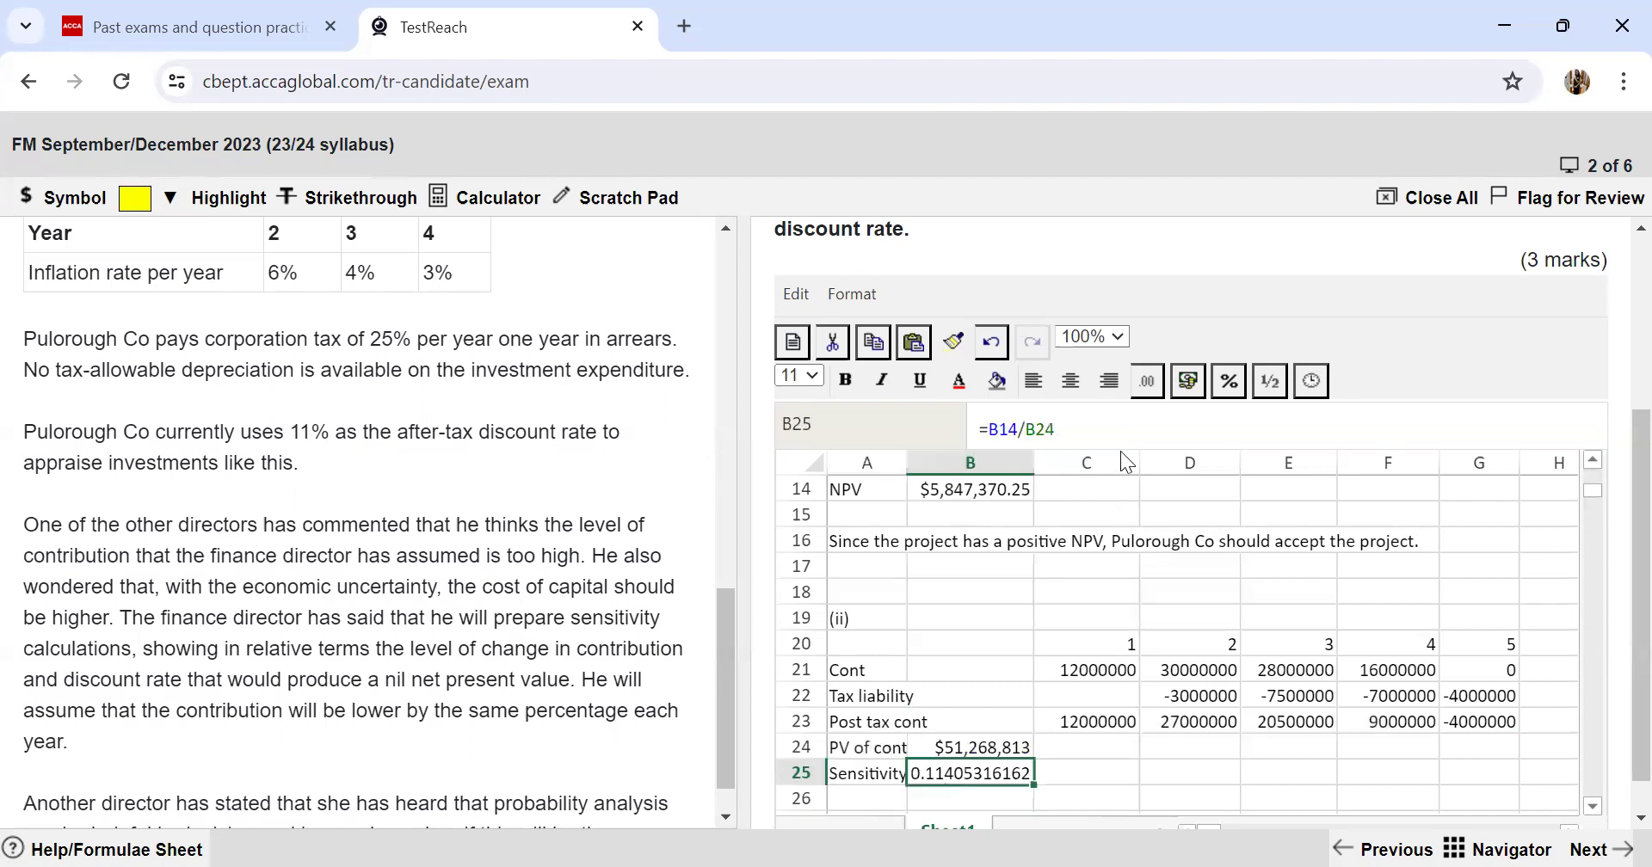
{"action": "left_click", "coordinate": [1220, 384]}
{"action": "left_click", "coordinate": [1267, 454]}
Step: Widen column A slightly so the row labels of the part (ii) table fit better
{"action": "scroll", "coordinate": [807, 409], "scroll_direction": "up", "scroll_amount": 3}
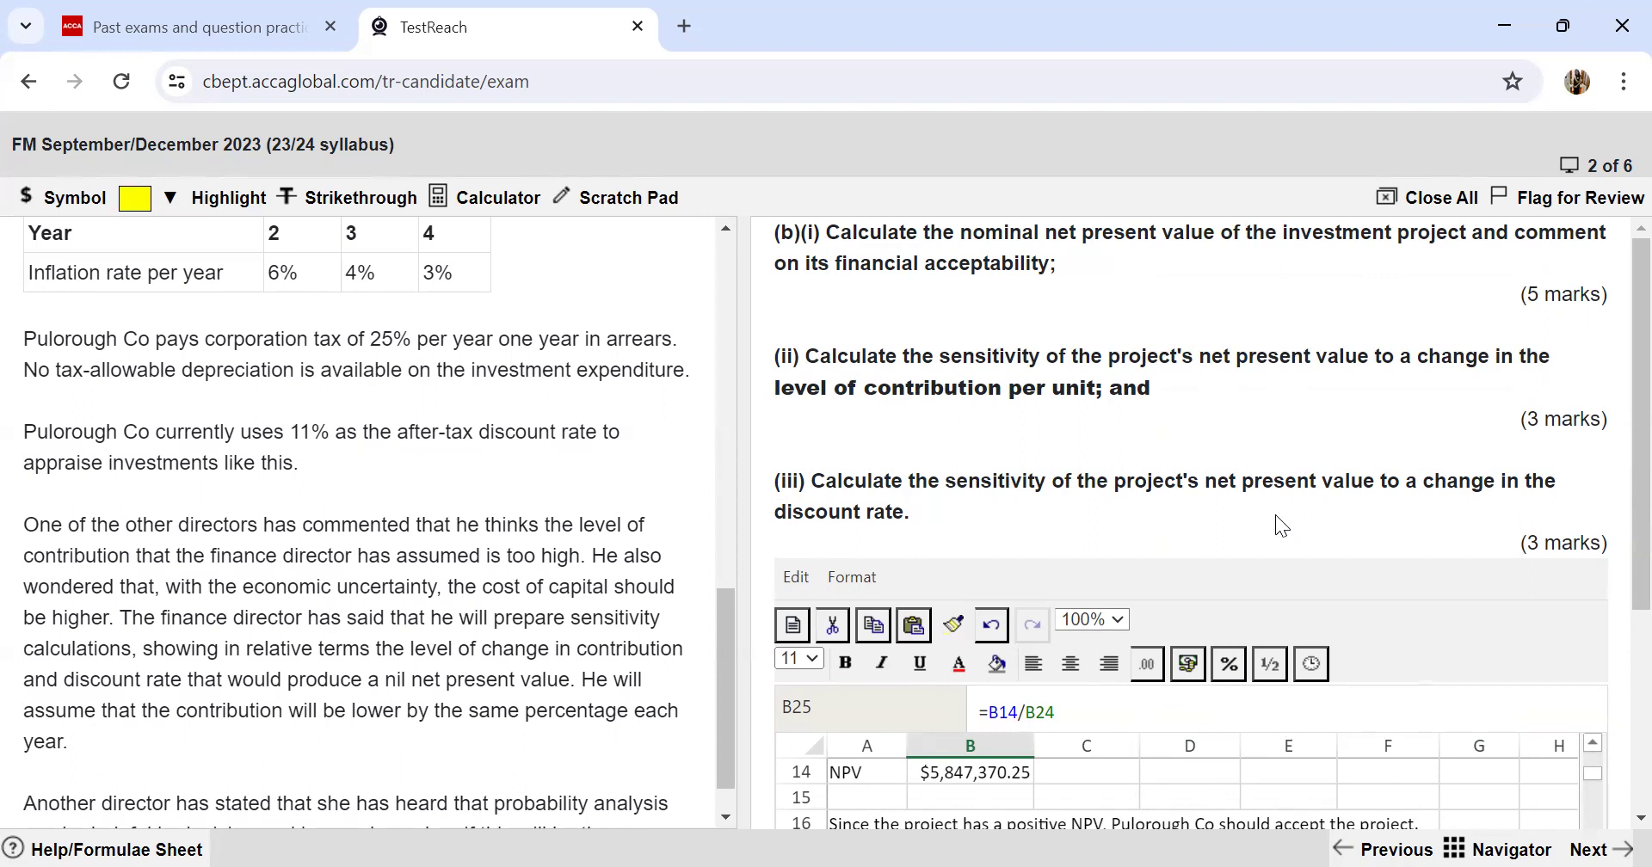
{"action": "scroll", "coordinate": [1275, 514], "scroll_direction": "down", "scroll_amount": 4}
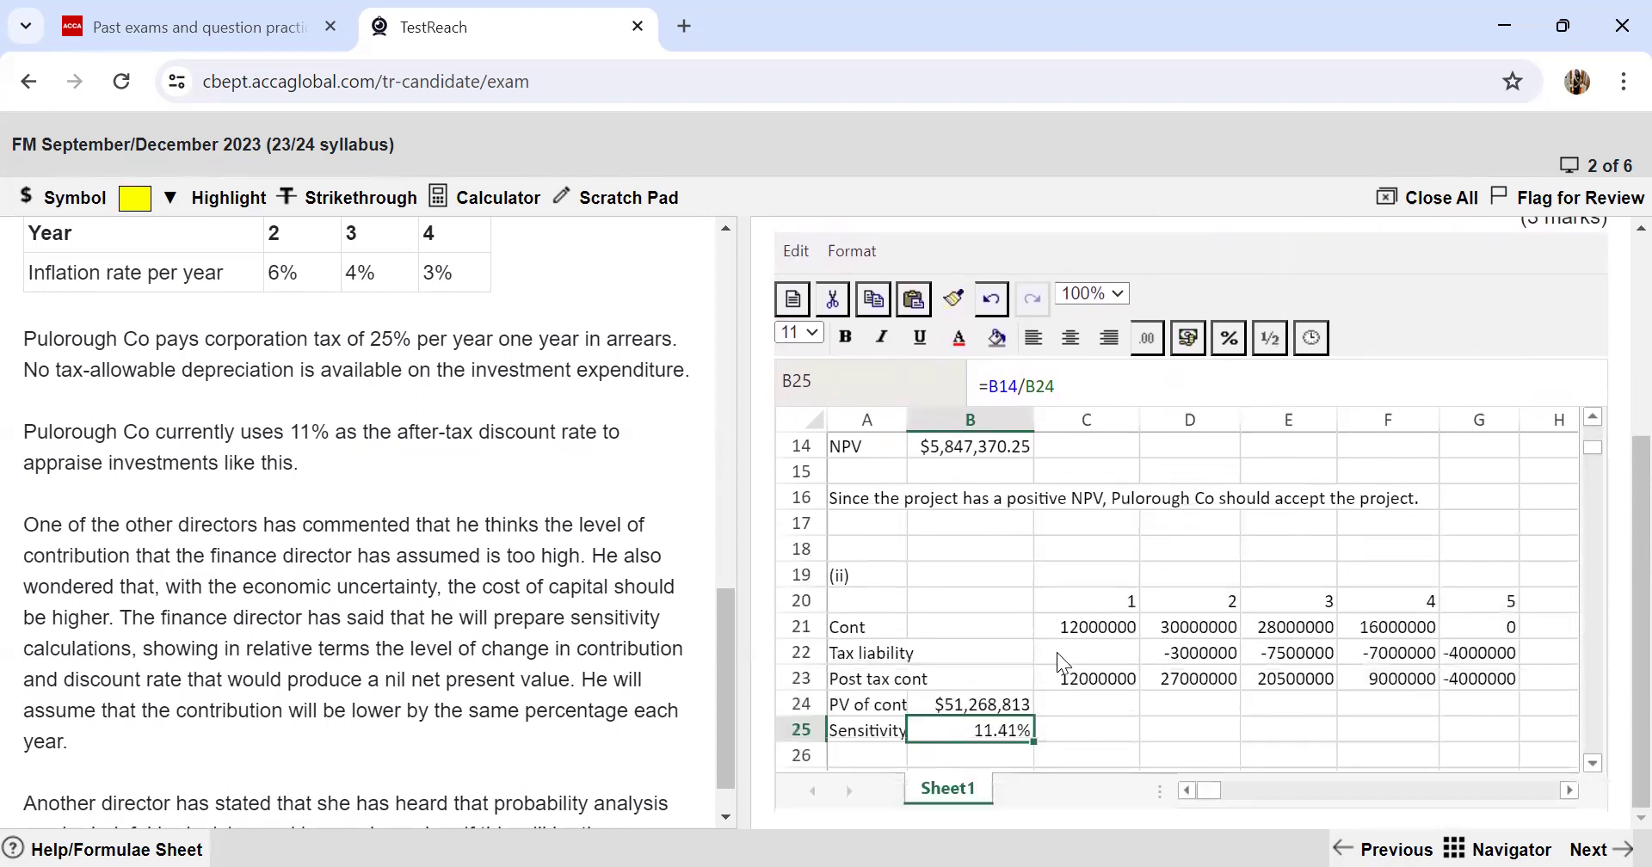
{"action": "scroll", "coordinate": [1056, 659], "scroll_direction": "down", "scroll_amount": 1}
{"action": "left_click", "coordinate": [899, 425]}
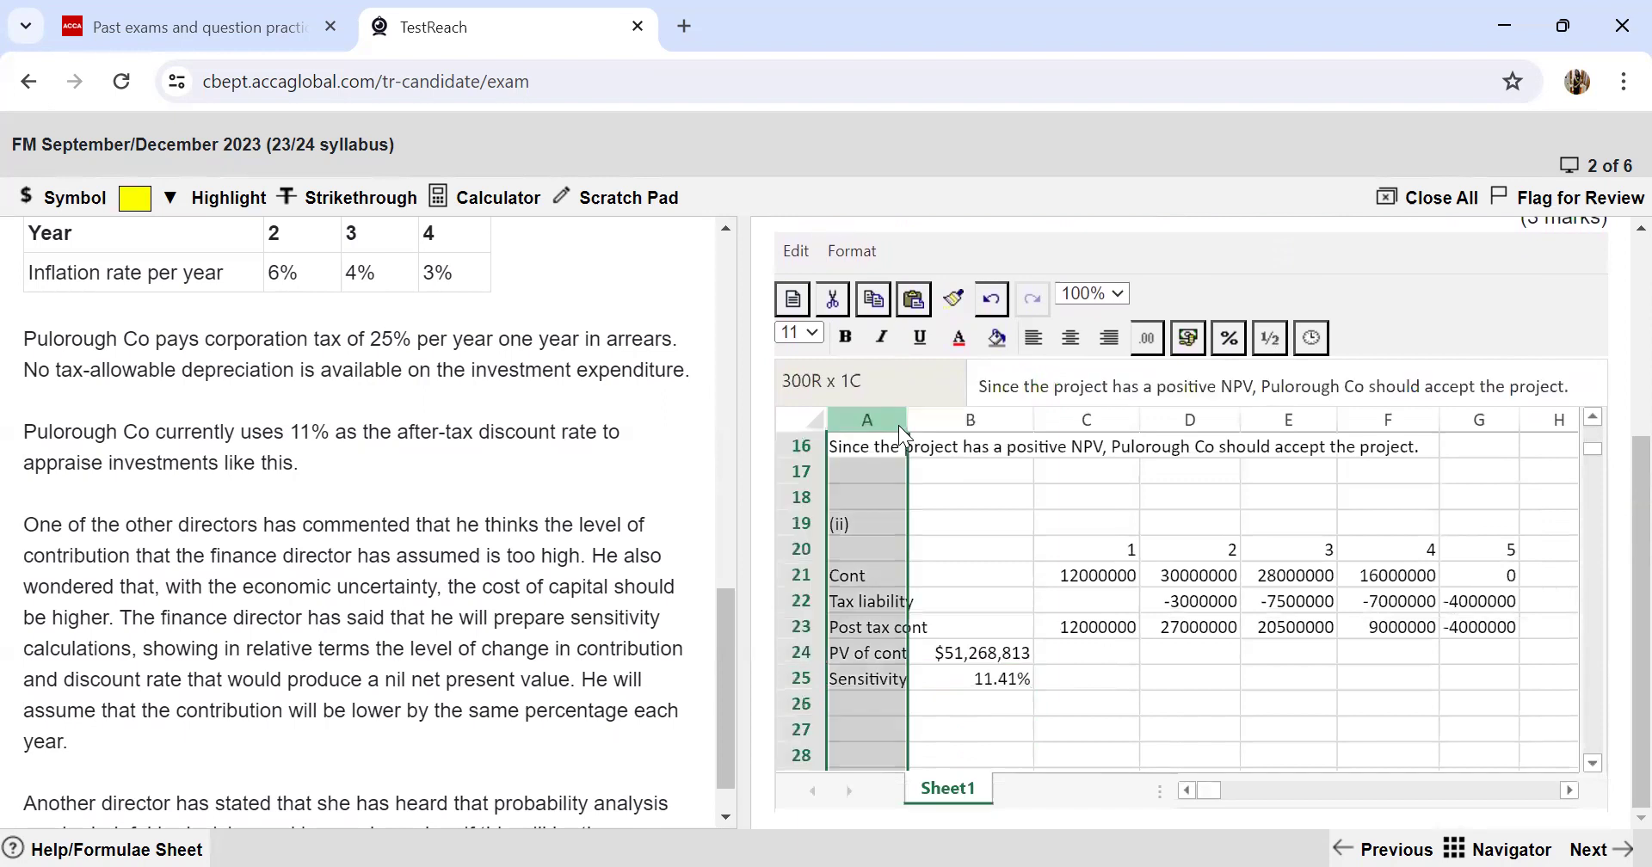
{"action": "left_click_drag", "start_coordinate": [907, 422], "coordinate": [922, 422]}
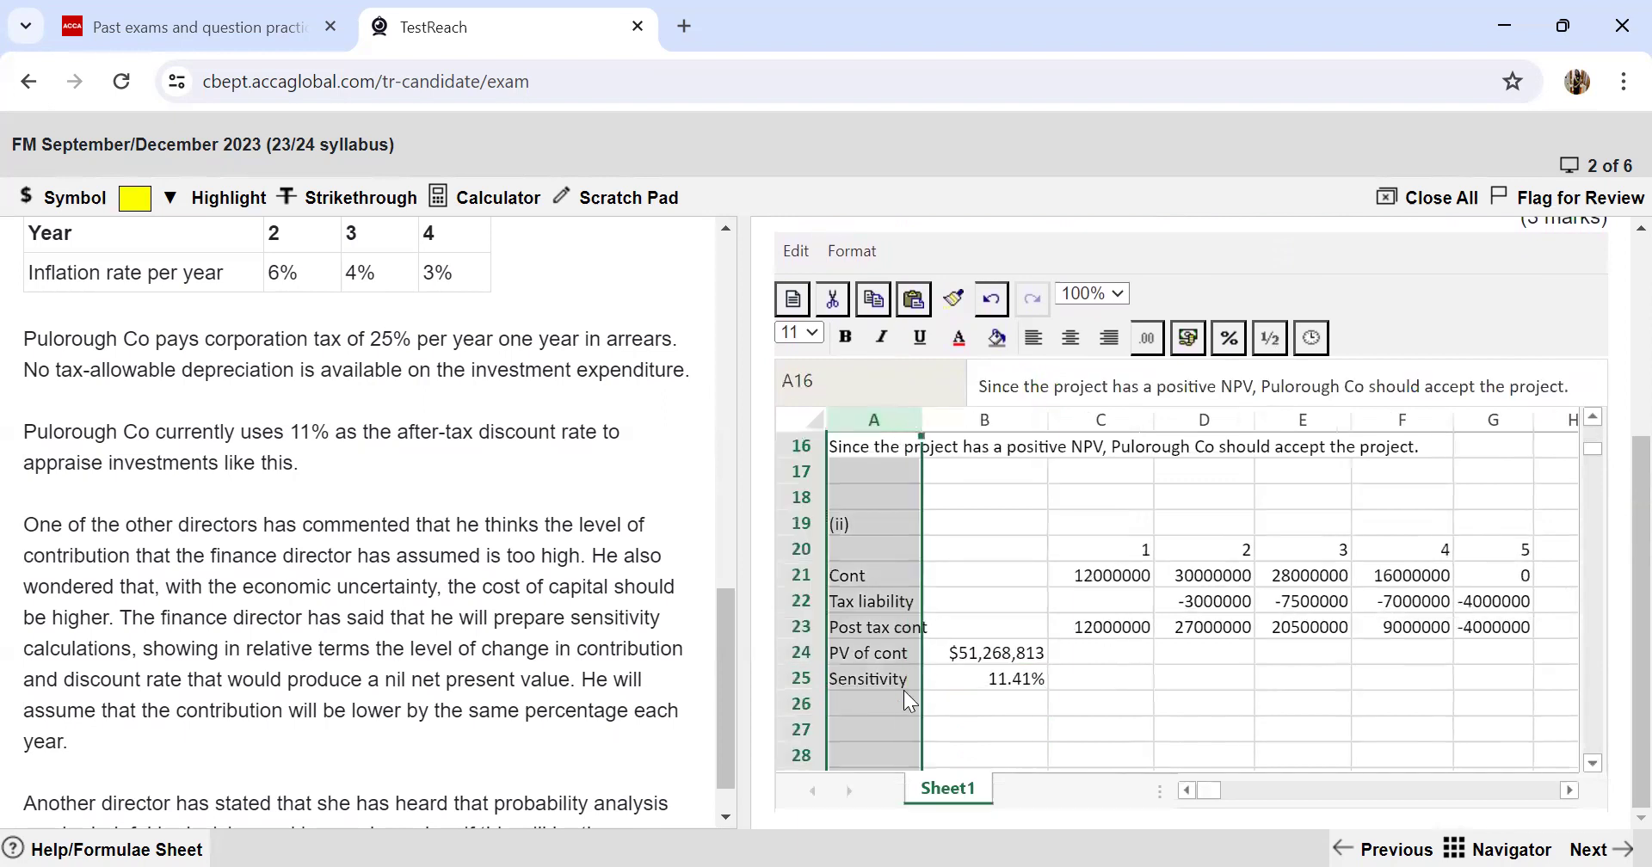
Step: Enter the heading "(iii)" in A28 for the discount rate sensitivity
{"action": "left_click", "coordinate": [888, 747]}
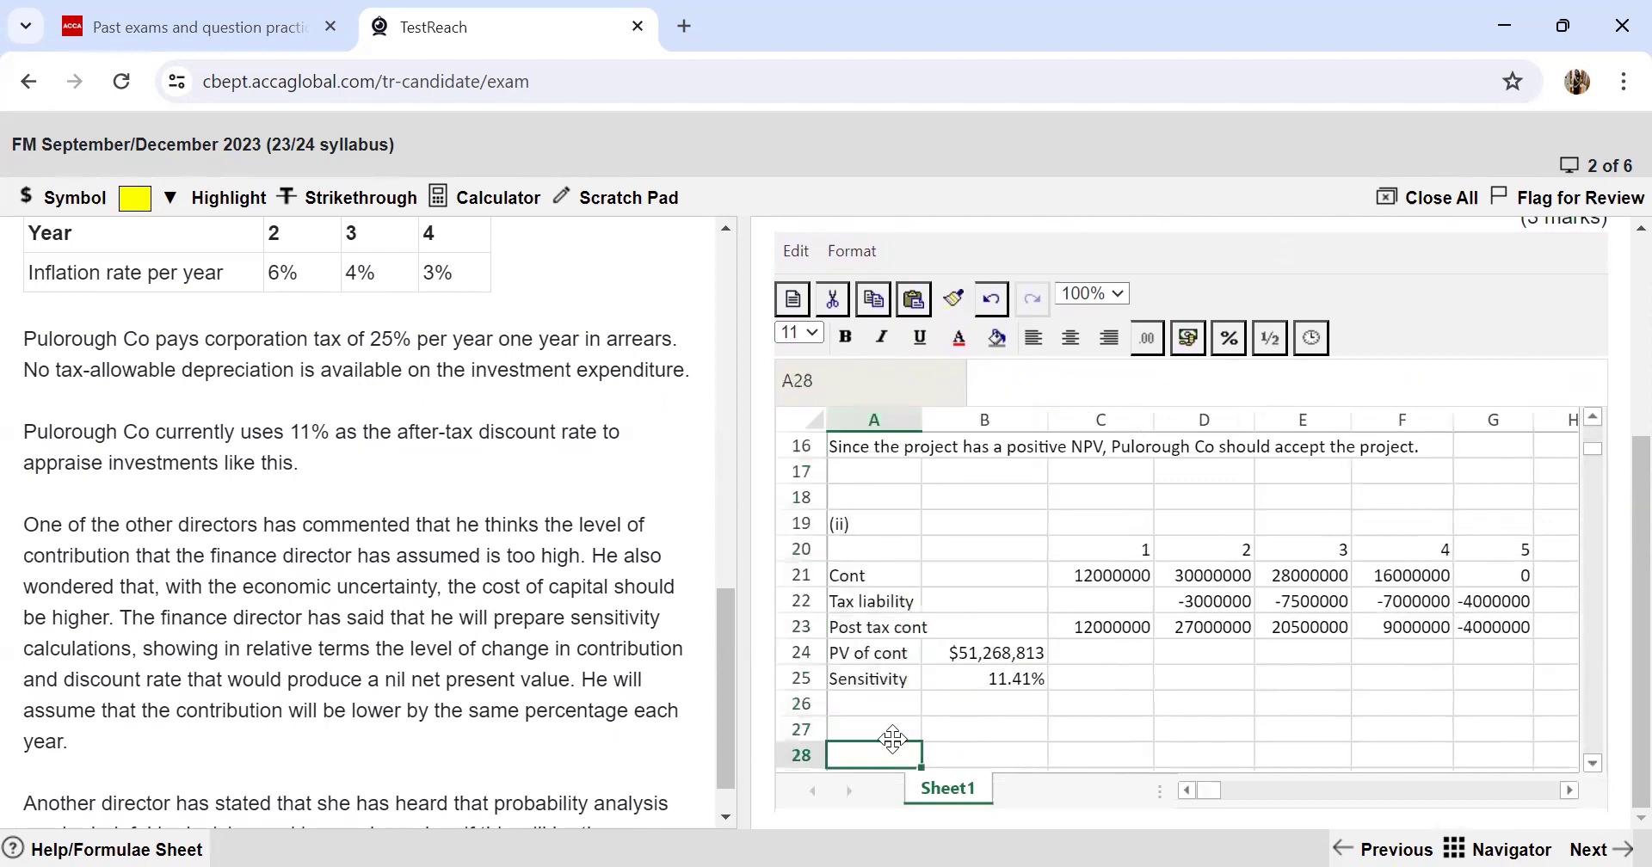
{"action": "type", "text": "(iii)"}
{"action": "key", "text": "Return"}
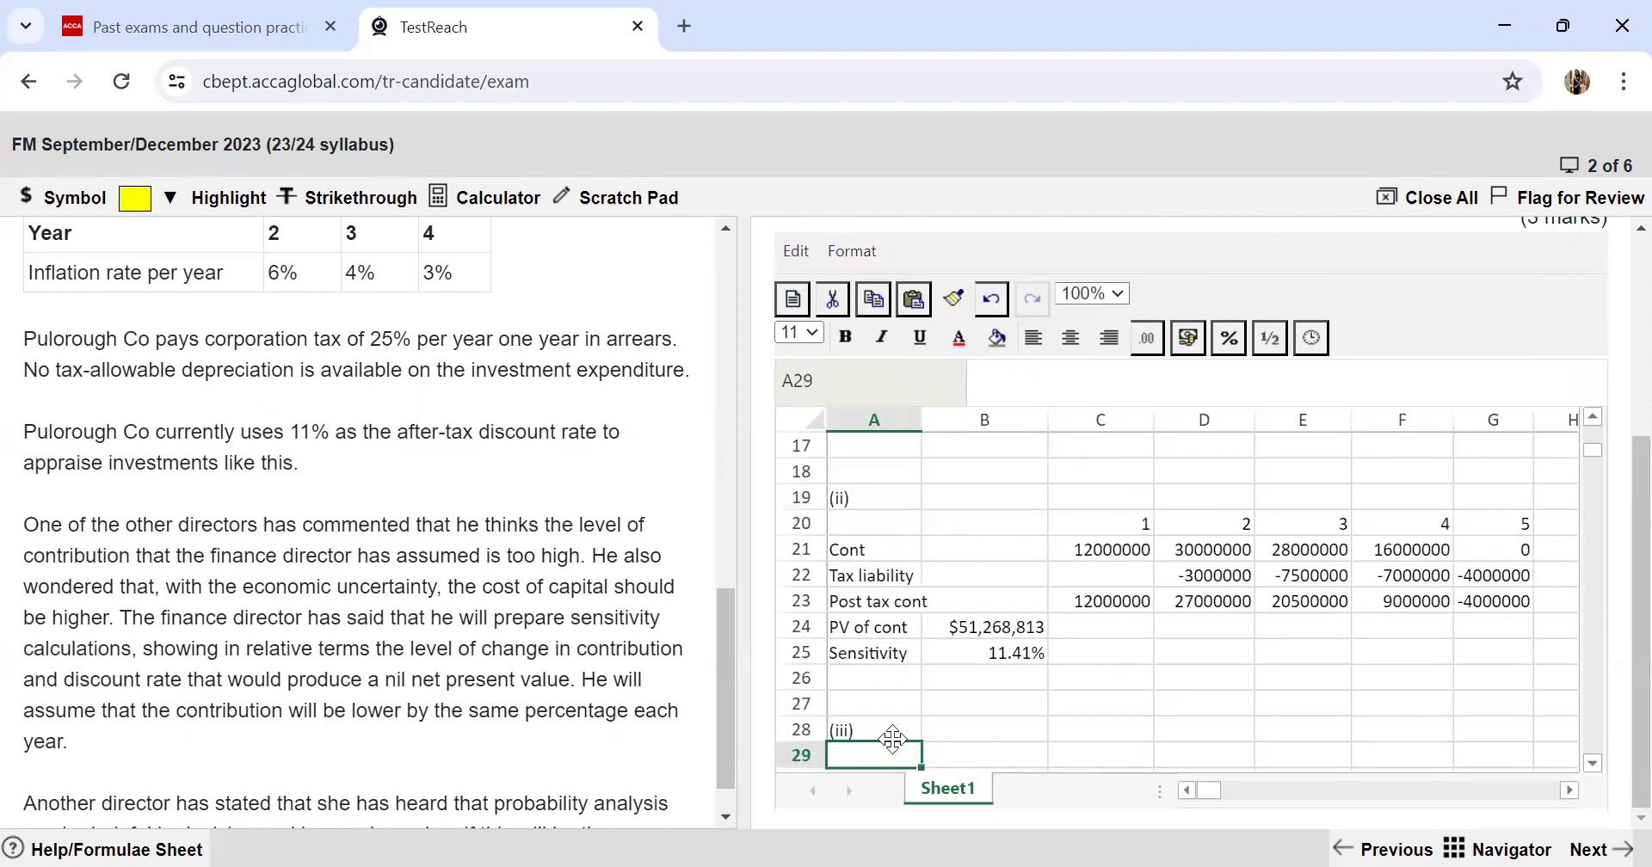
Step: Label A29 "IRR" and calculate it in B29 from the project's net cash flows with =IRR(B13:G13)
{"action": "type", "text": "IRR"}
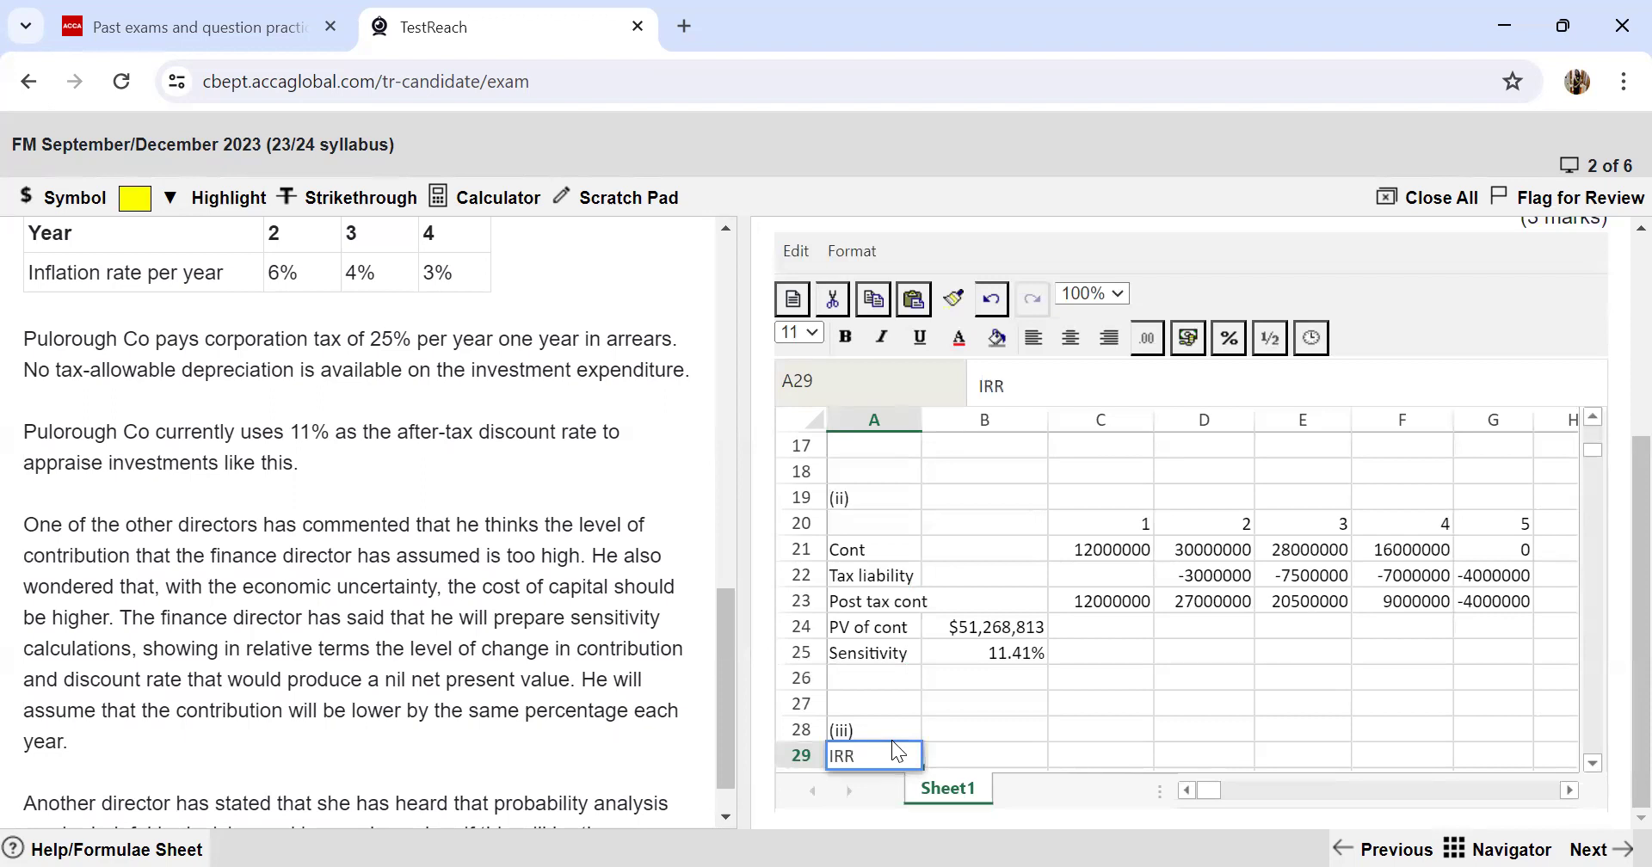
{"action": "key", "text": "Tab"}
{"action": "type", "text": "=irr("}
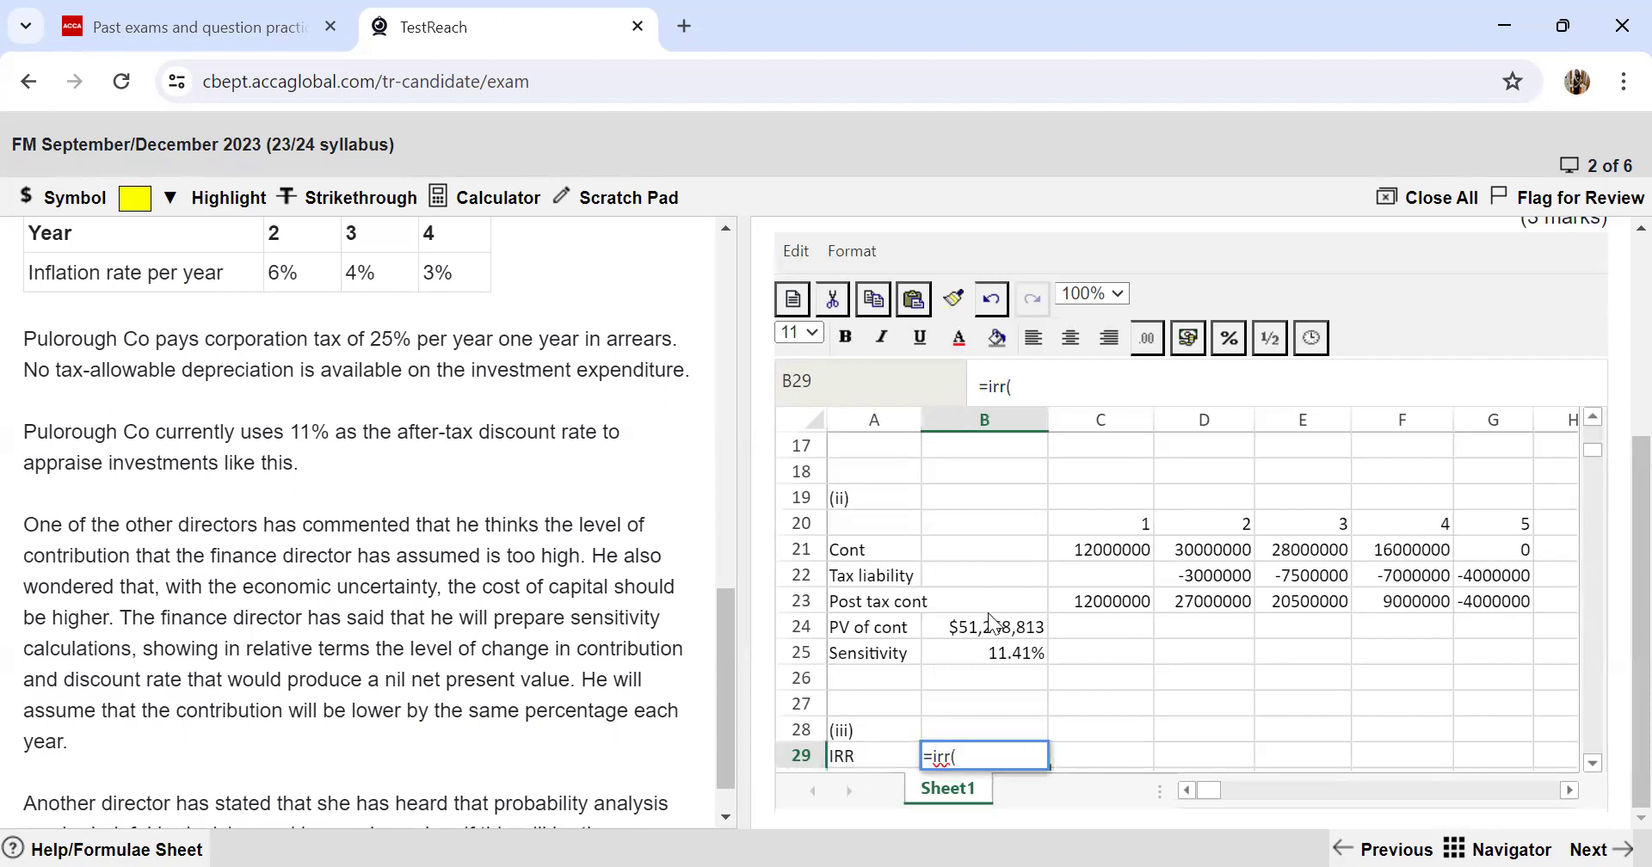
{"action": "scroll", "coordinate": [994, 624], "scroll_direction": "up", "scroll_amount": 2}
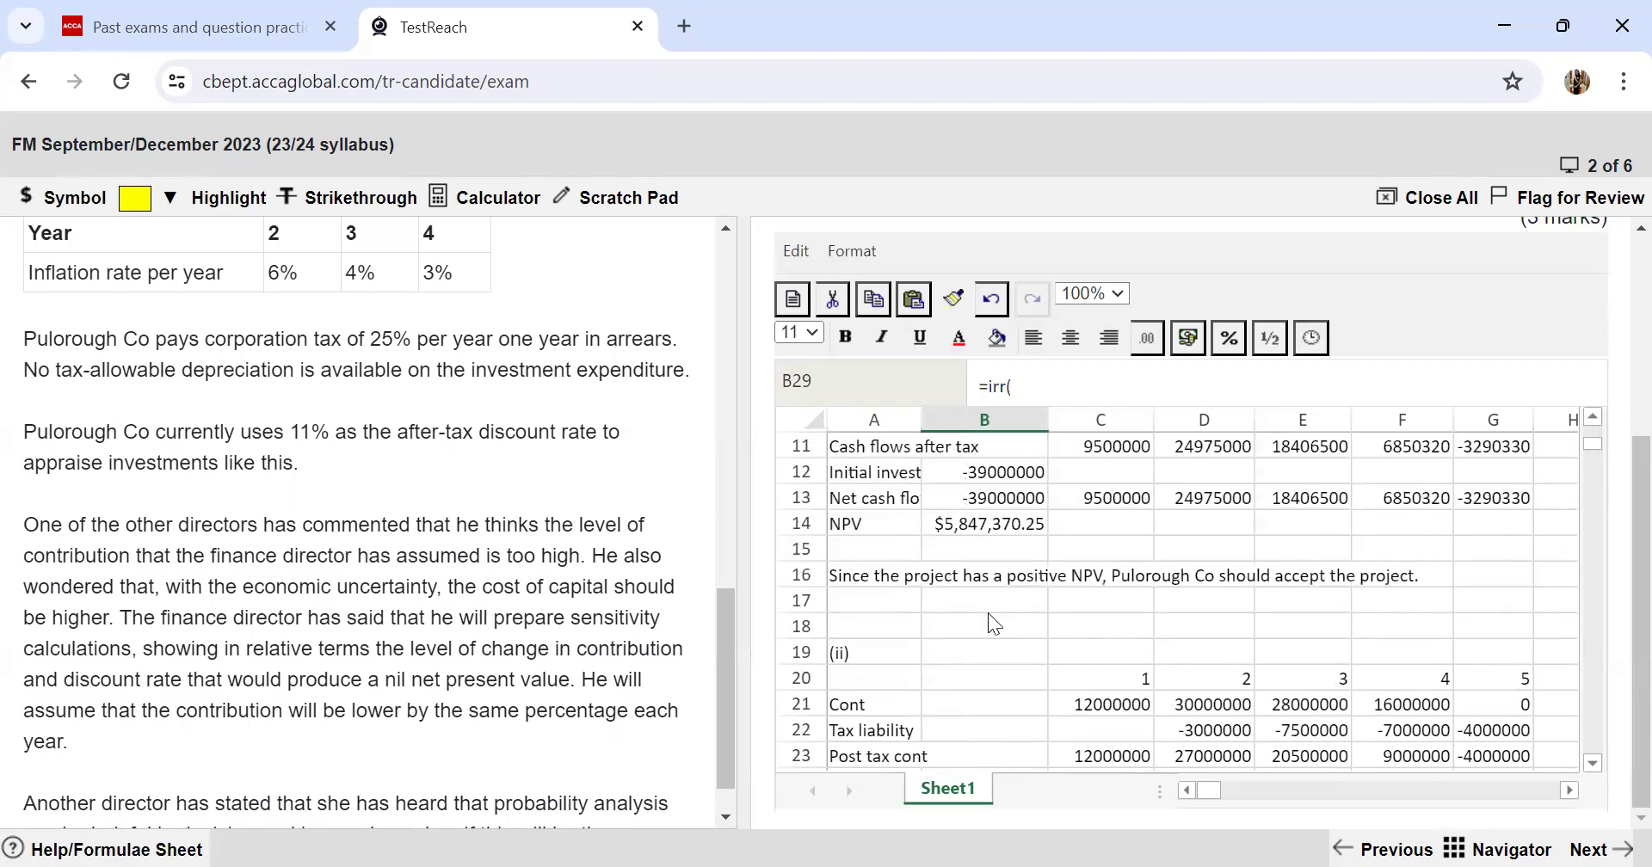
{"action": "left_click_drag", "start_coordinate": [985, 499], "coordinate": [1491, 506]}
{"action": "type", "text": ")"}
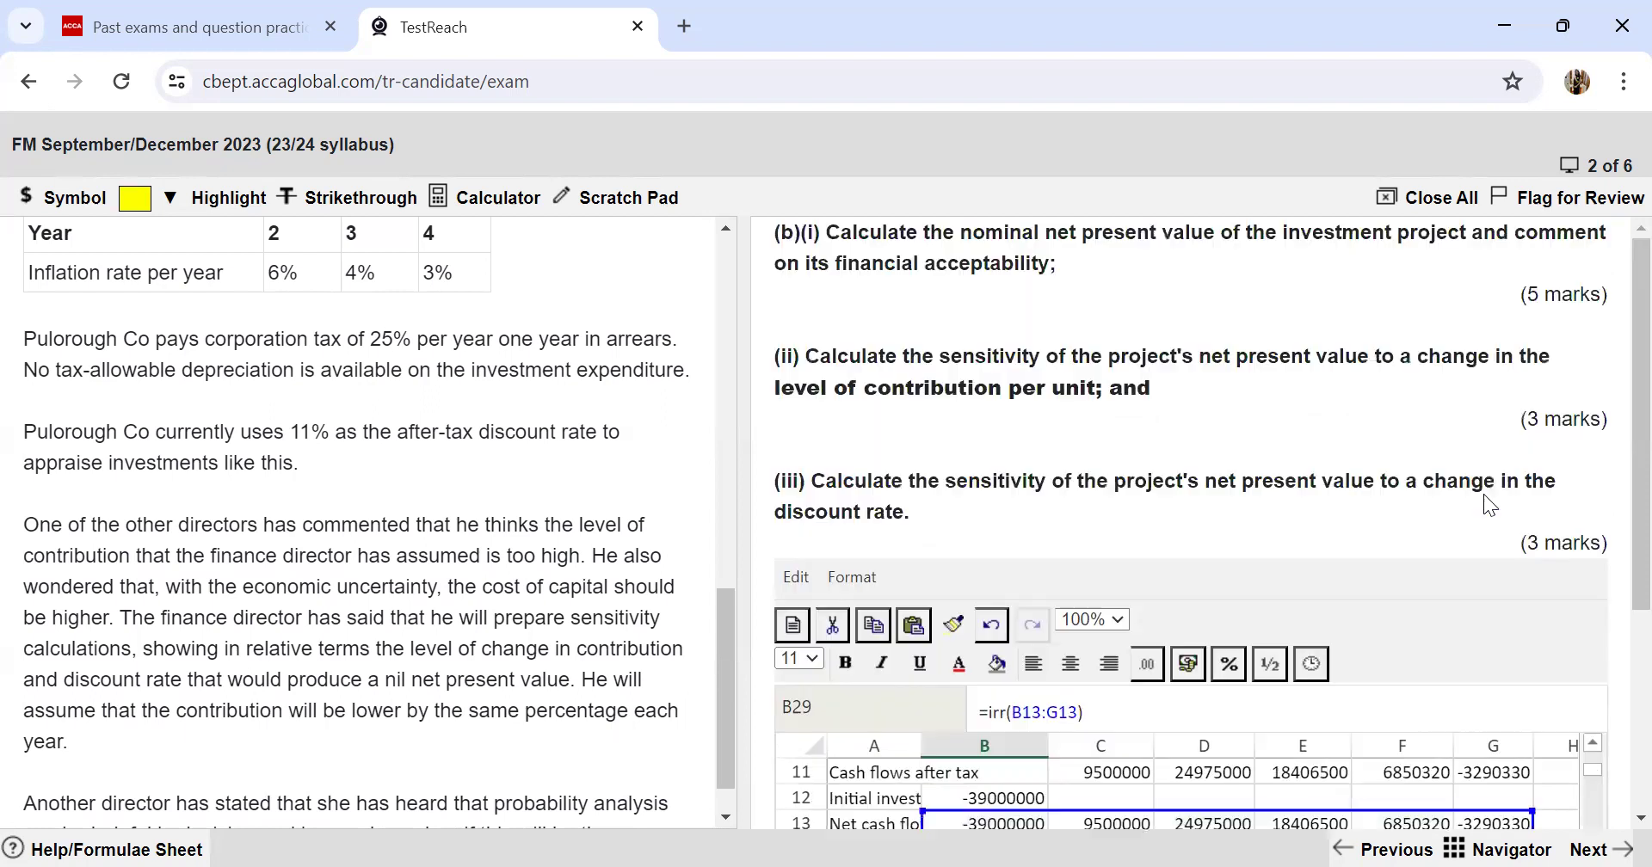
{"action": "key", "text": "Return"}
Step: Format the IRR in B29 as a percentage with two decimal places
{"action": "scroll", "coordinate": [1411, 487], "scroll_direction": "down", "scroll_amount": 4}
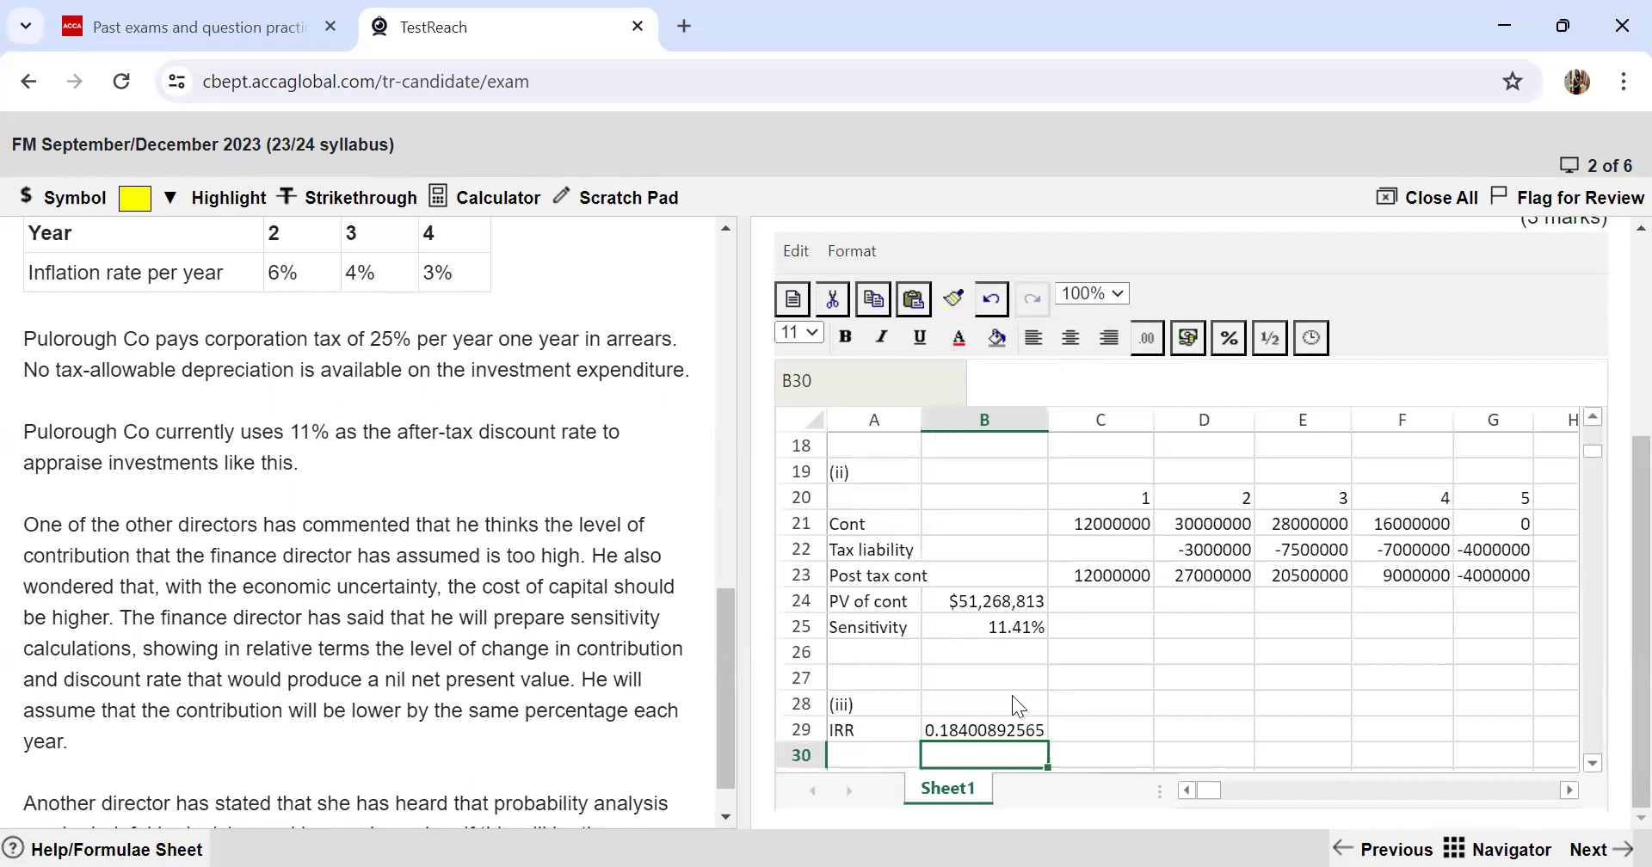
{"action": "left_click", "coordinate": [952, 728]}
{"action": "left_click", "coordinate": [1188, 338]}
{"action": "left_click", "coordinate": [1271, 422]}
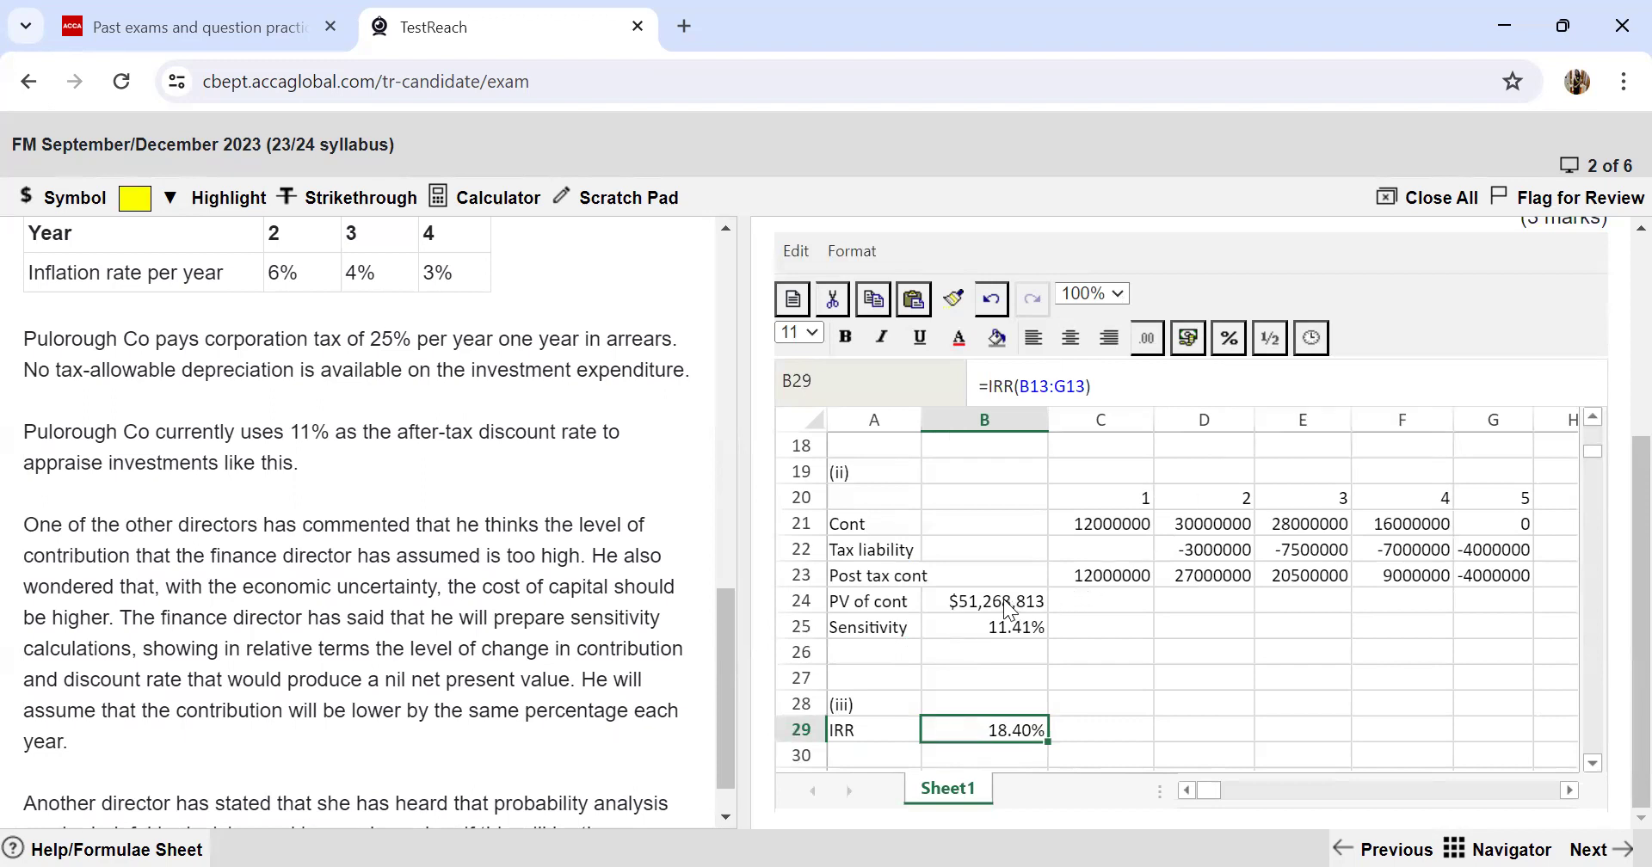
Step: Go on to question part (c) and view the scenario's closing paragraph about probability analysis
{"action": "scroll", "coordinate": [1257, 559], "scroll_direction": "up", "scroll_amount": 10}
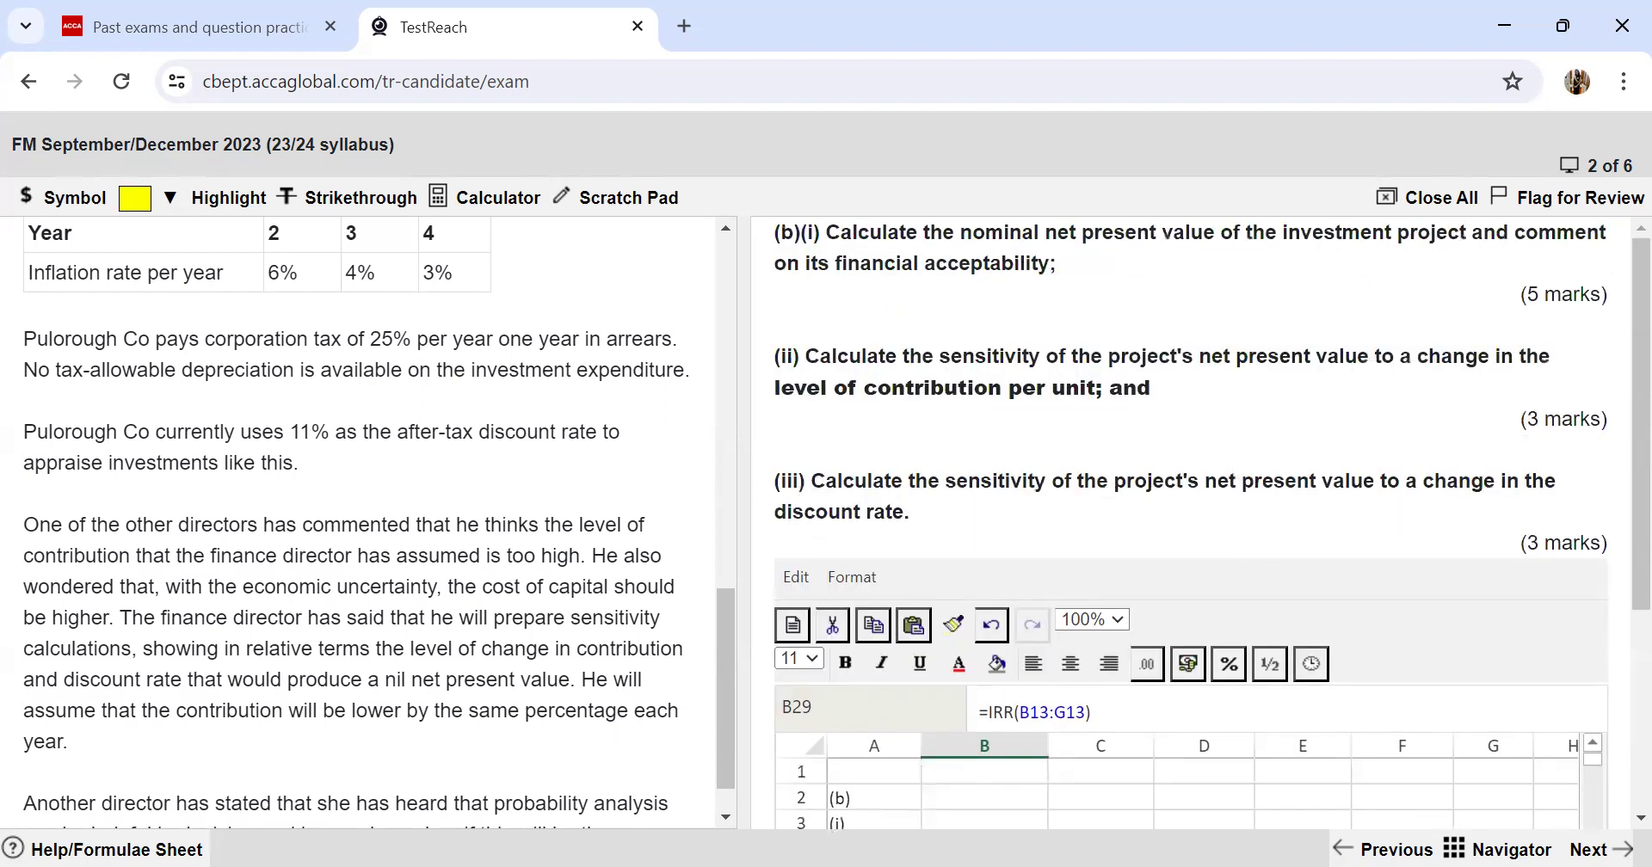
{"action": "left_click", "coordinate": [1591, 850]}
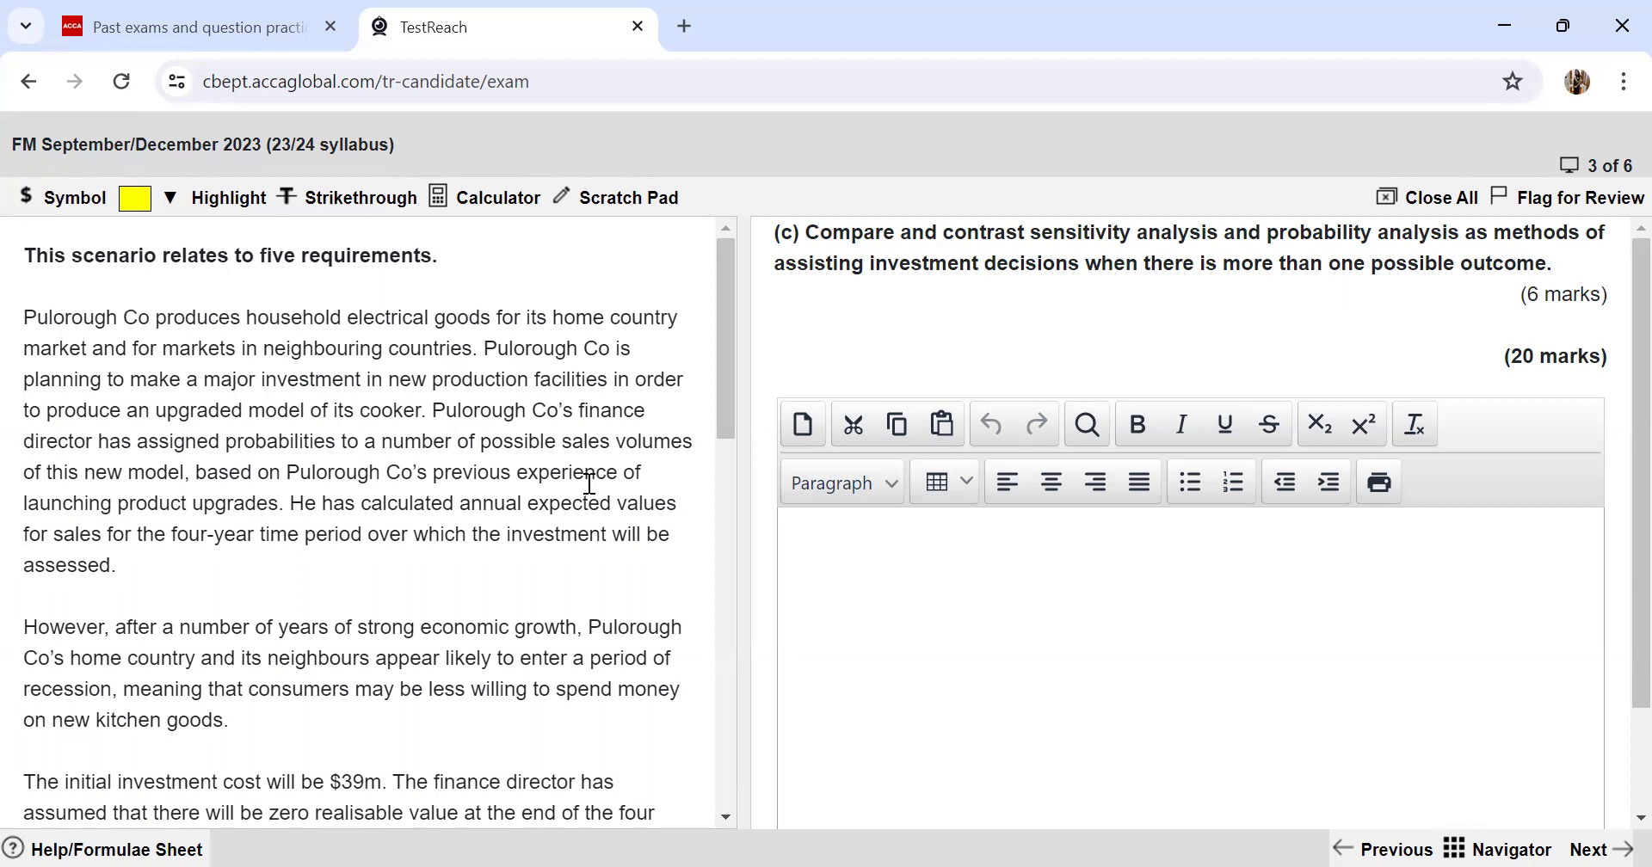
{"action": "scroll", "coordinate": [321, 560], "scroll_direction": "down", "scroll_amount": 10}
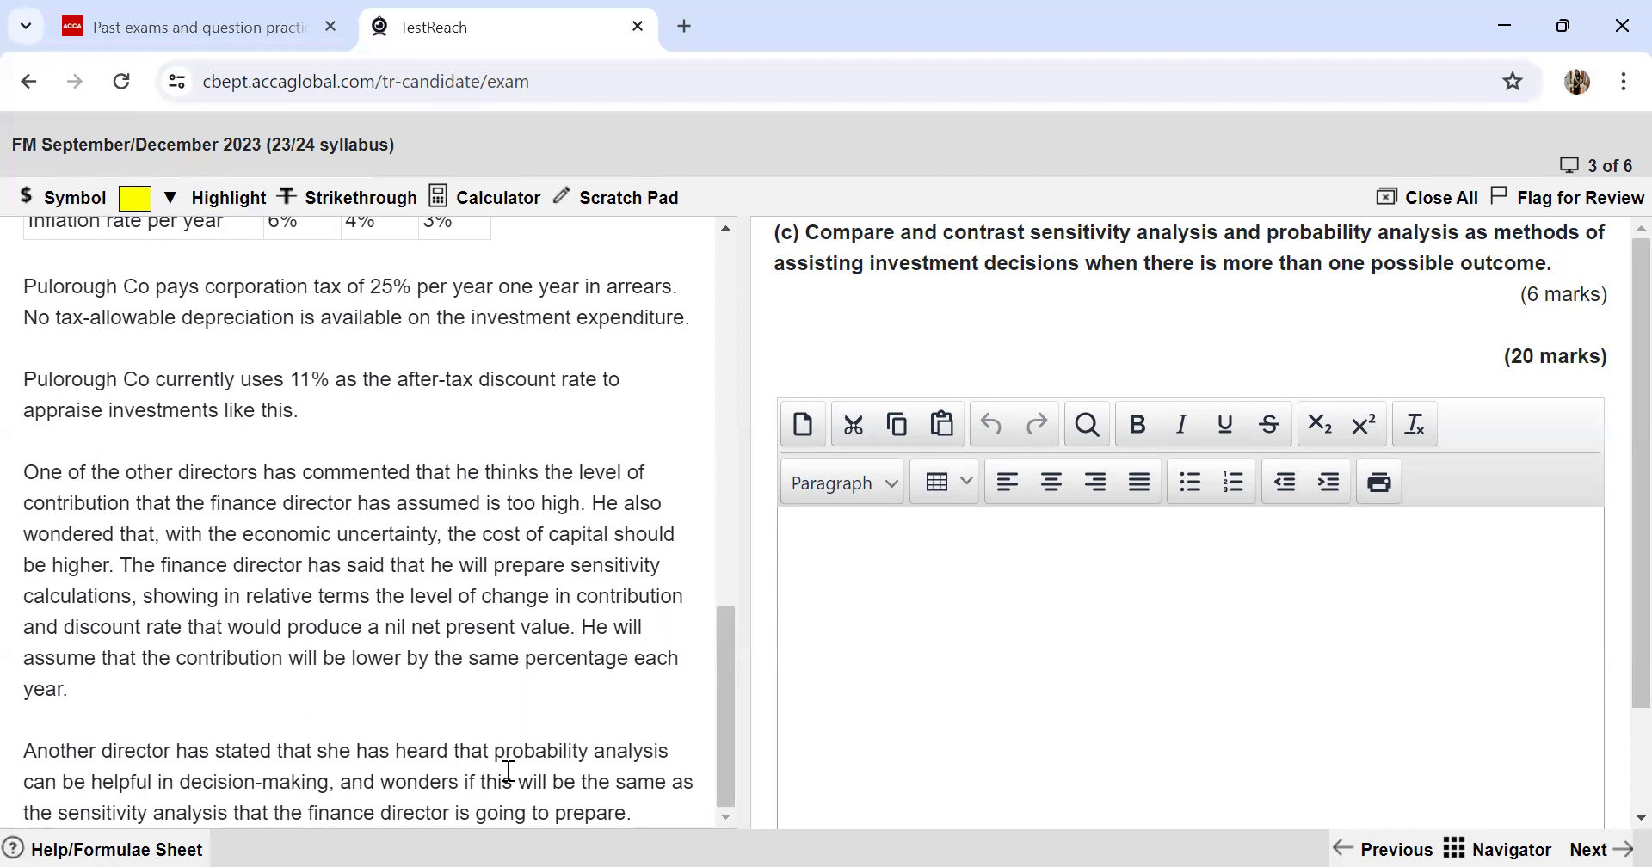
Step: Outline the part (c) answer with four separate heading lines: "Description of methods", "Likelihood of outcome", "Number of variables" and "Decision making"
{"action": "left_click", "coordinate": [949, 614]}
{"action": "type", "text": "Des"}
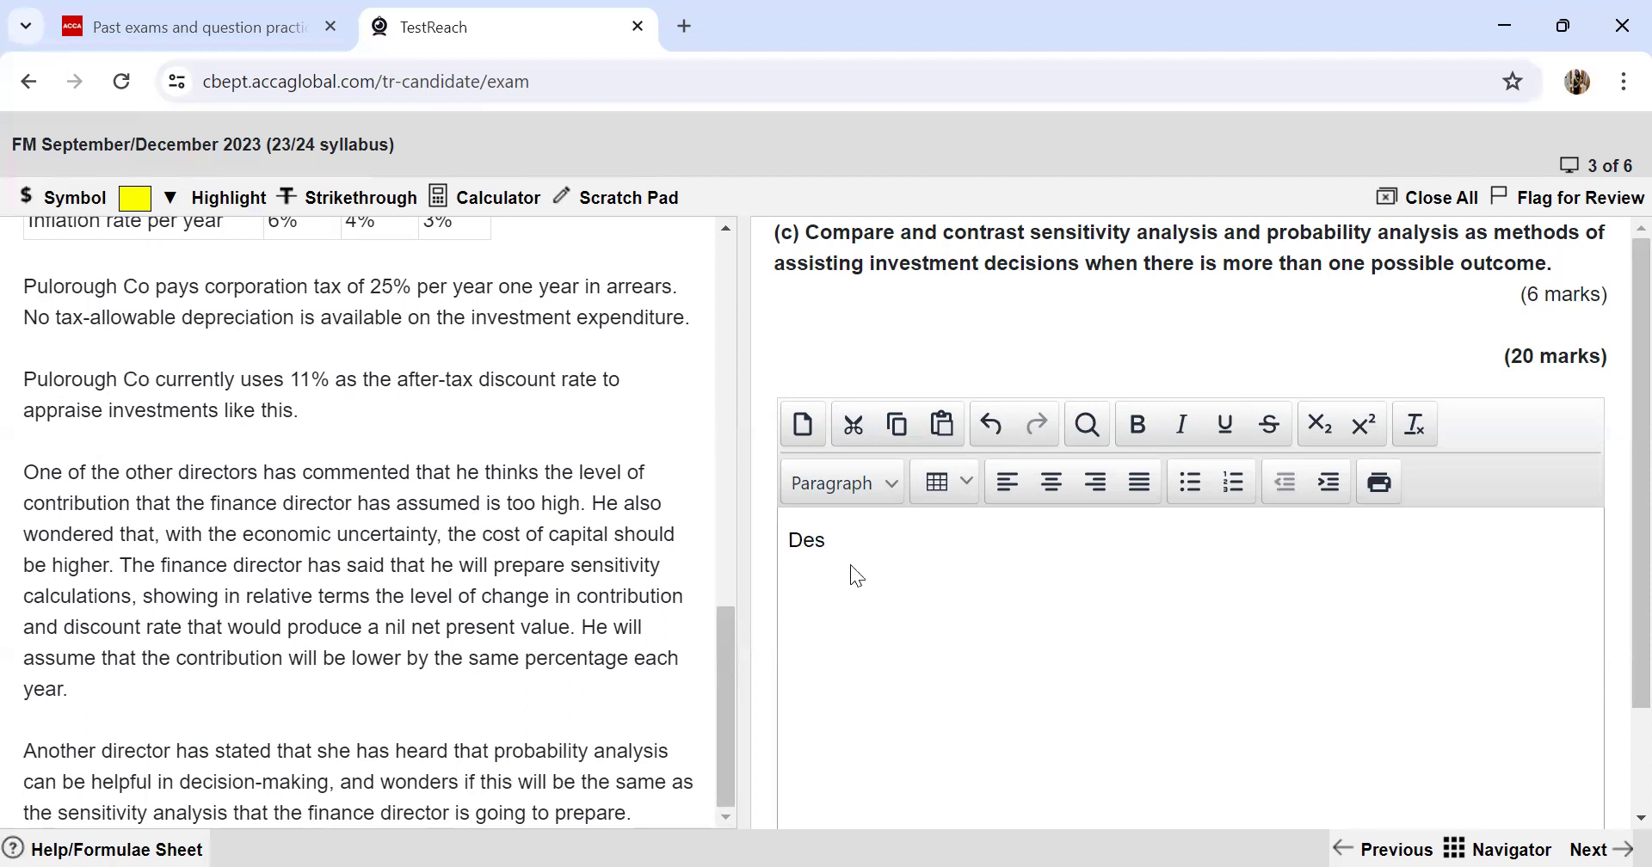
{"action": "type", "text": "cription of methods"}
{"action": "key", "text": "Return"}
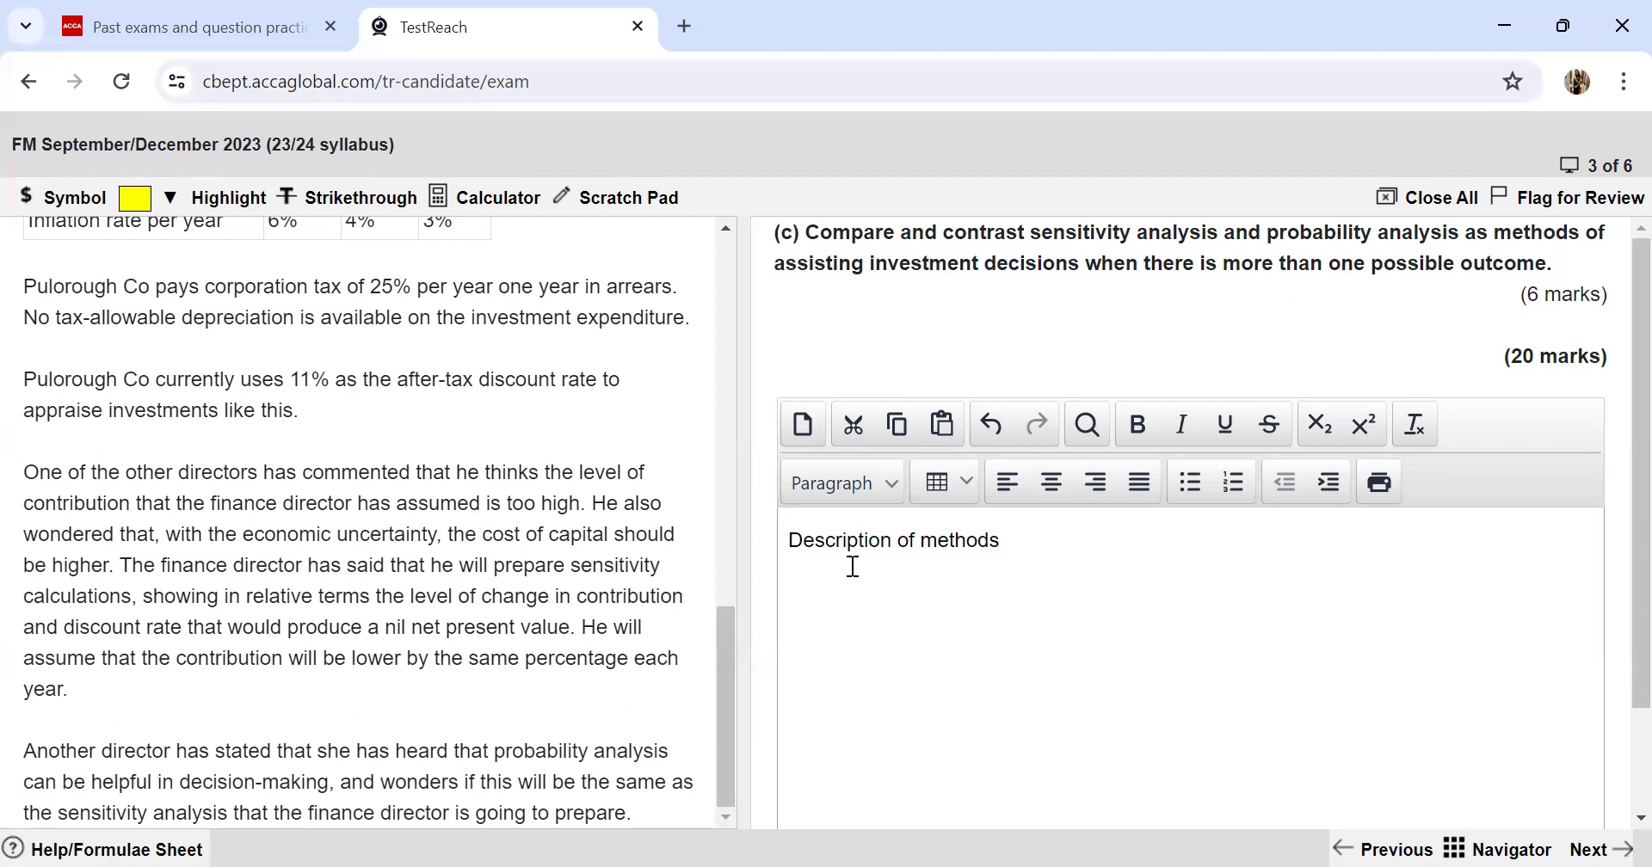
{"action": "type", "text": "Likelihood of outcome"}
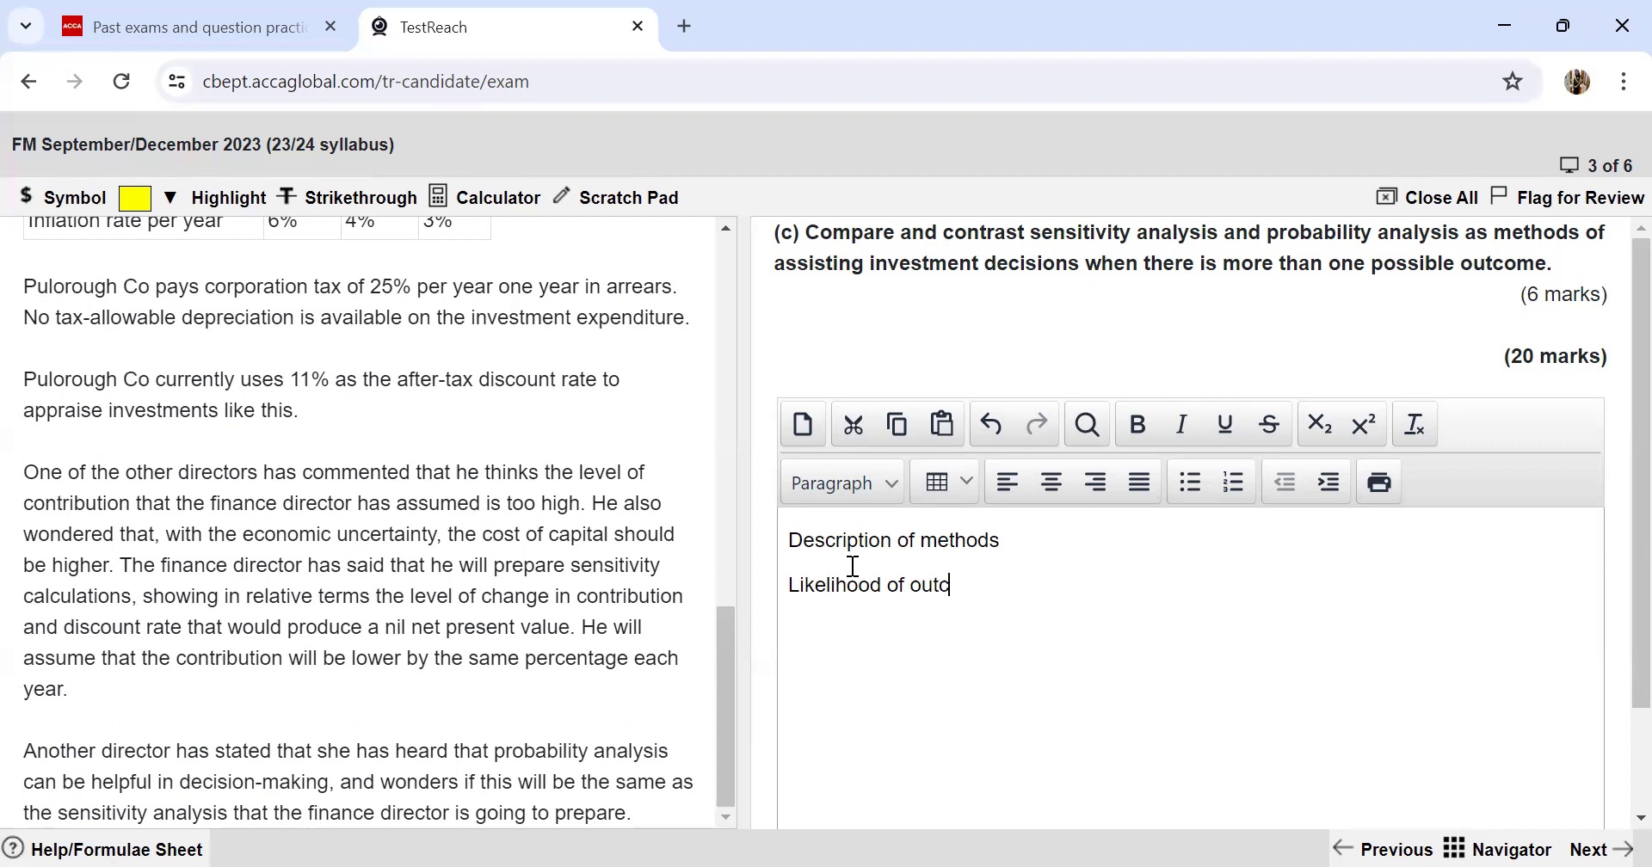
{"action": "key", "text": "Return"}
{"action": "type", "text": "Number of variables"}
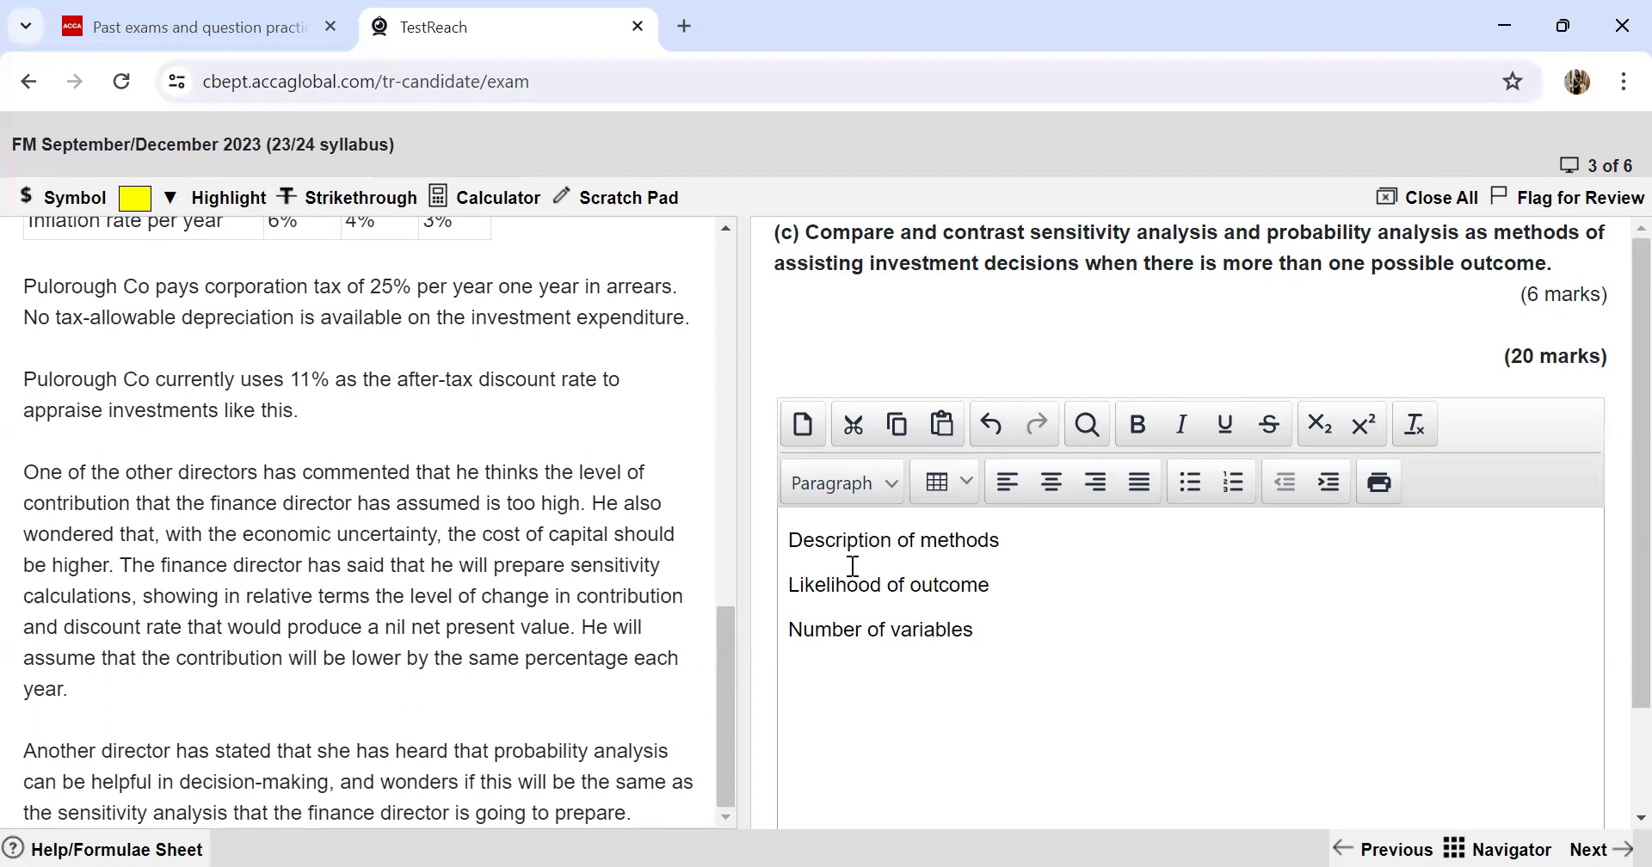
{"action": "key", "text": "Return"}
{"action": "type", "text": "Decision making"}
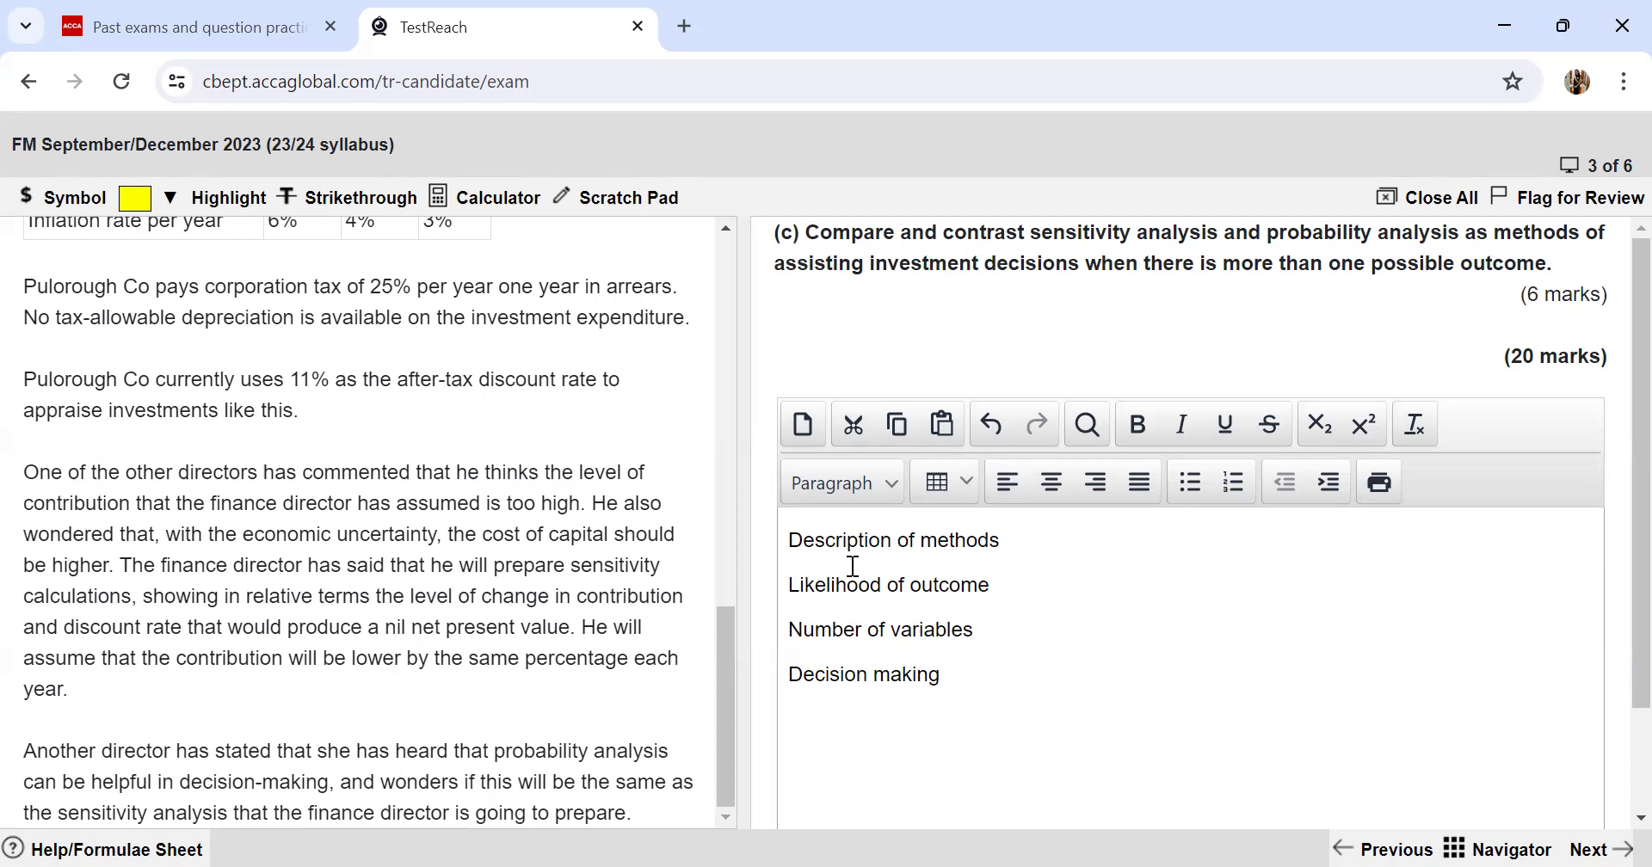
{"action": "left_click_drag", "start_coordinate": [790, 544], "coordinate": [1014, 534]}
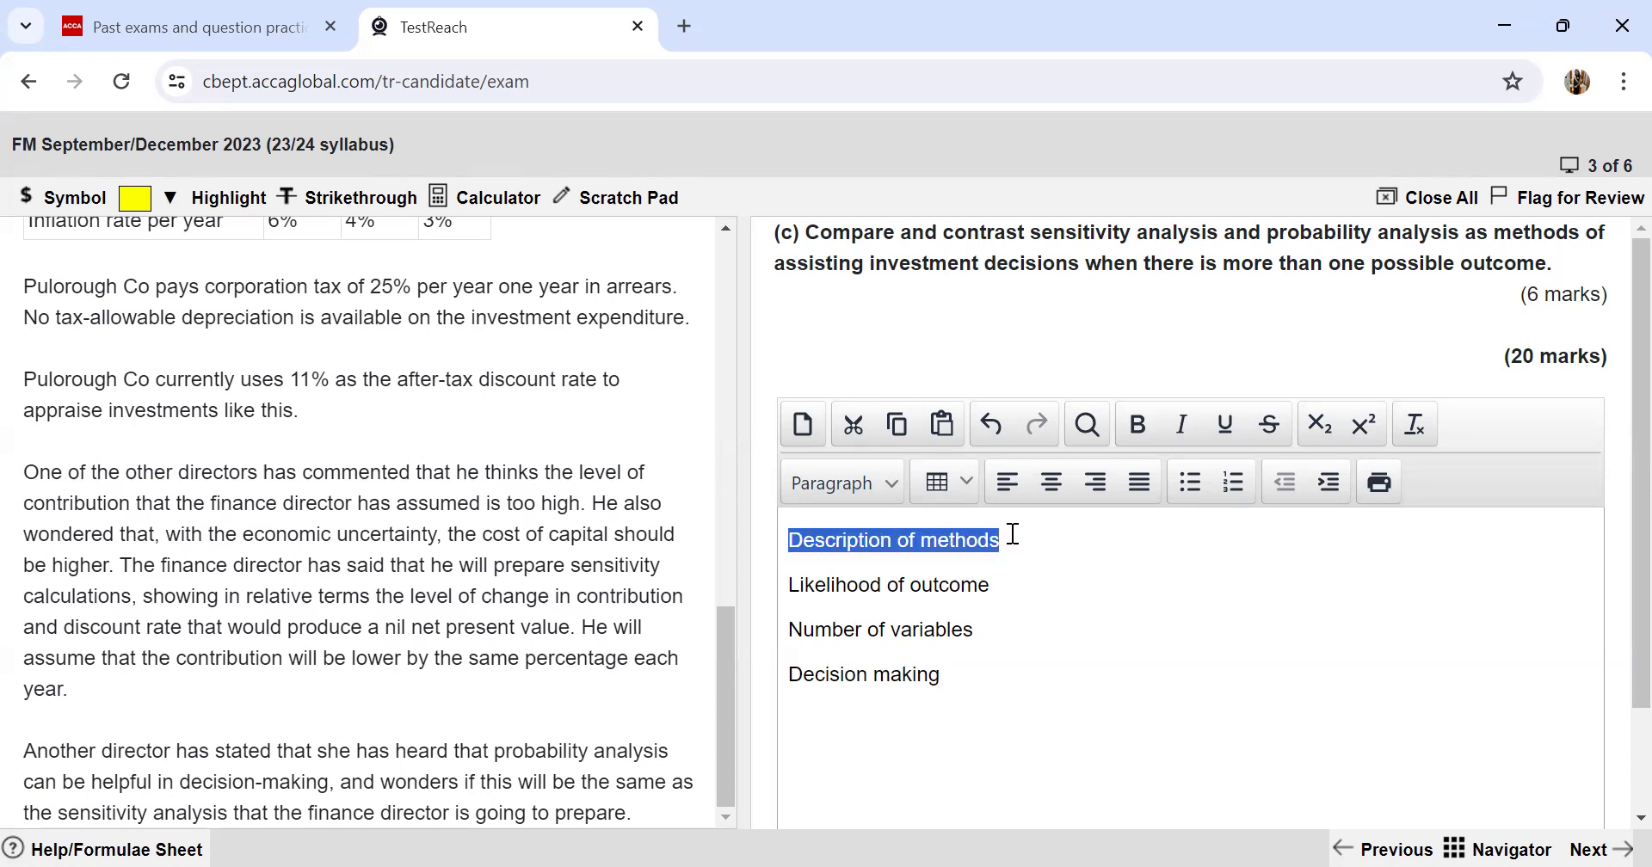
{"action": "left_click", "coordinate": [1014, 534]}
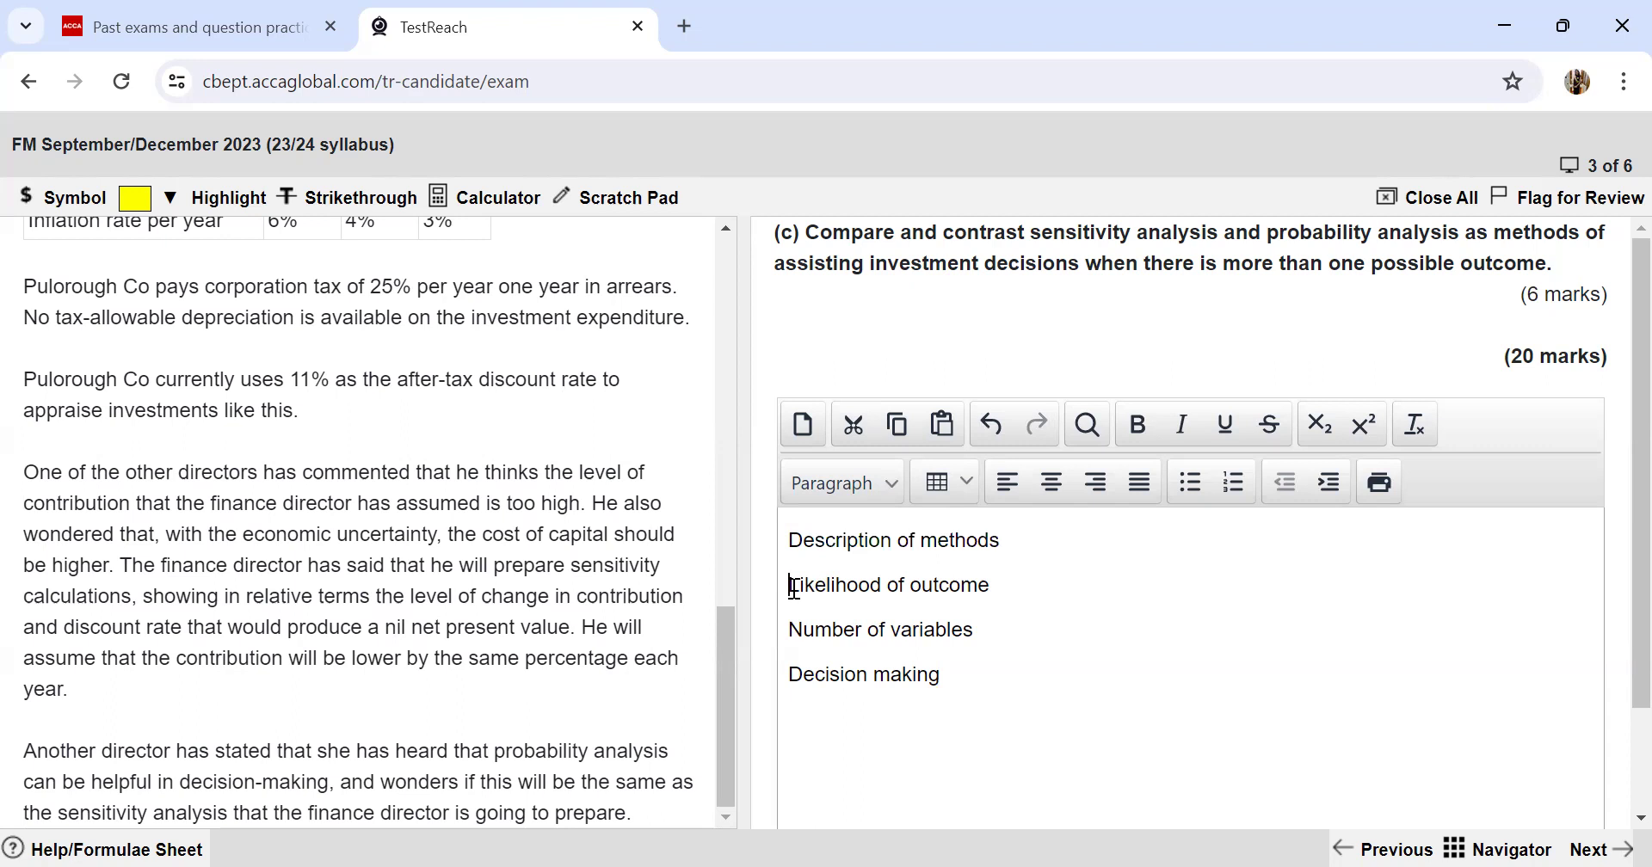
{"action": "left_click_drag", "start_coordinate": [789, 583], "coordinate": [1011, 604]}
{"action": "left_click", "coordinate": [1011, 604]}
{"action": "scroll", "coordinate": [995, 635], "scroll_direction": "down", "scroll_amount": 2}
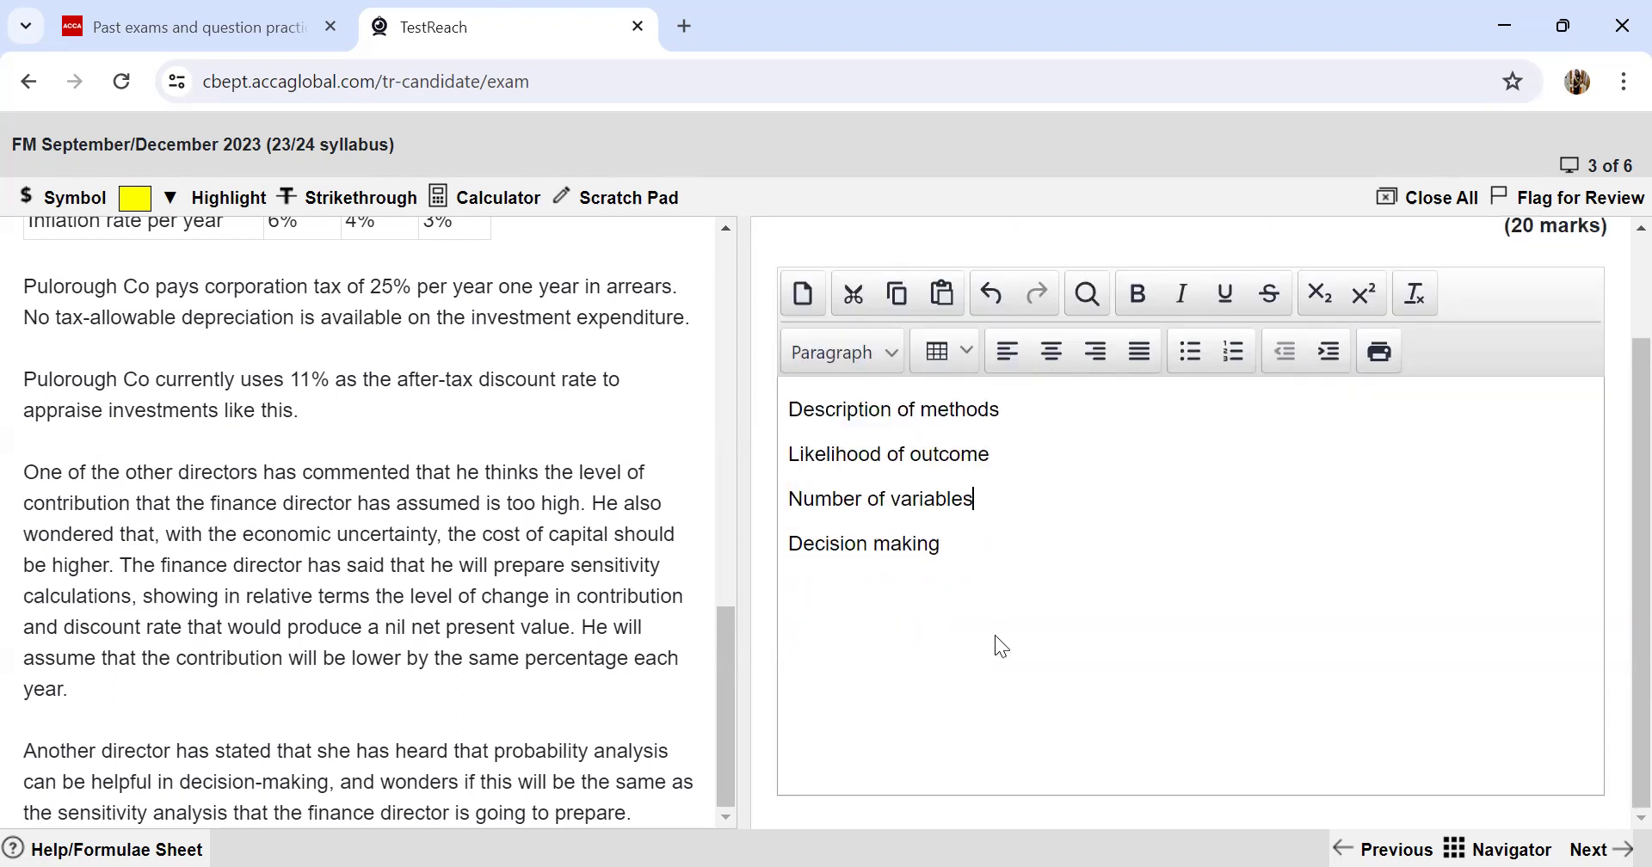
{"action": "scroll", "coordinate": [628, 484], "scroll_direction": "up", "scroll_amount": 10}
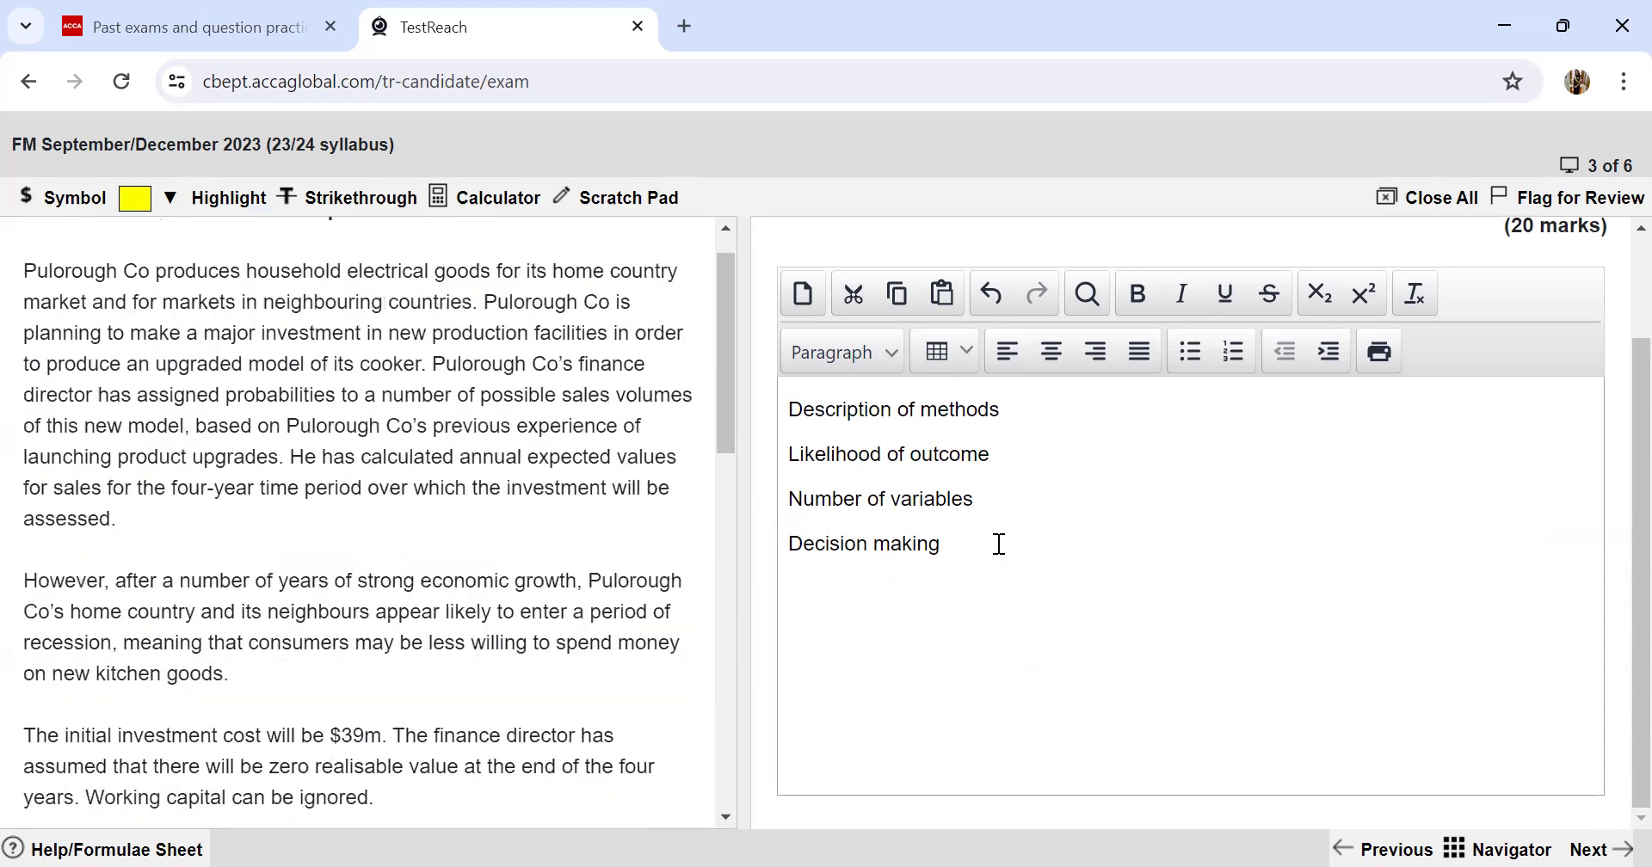
{"action": "scroll", "coordinate": [998, 544], "scroll_direction": "up", "scroll_amount": 2}
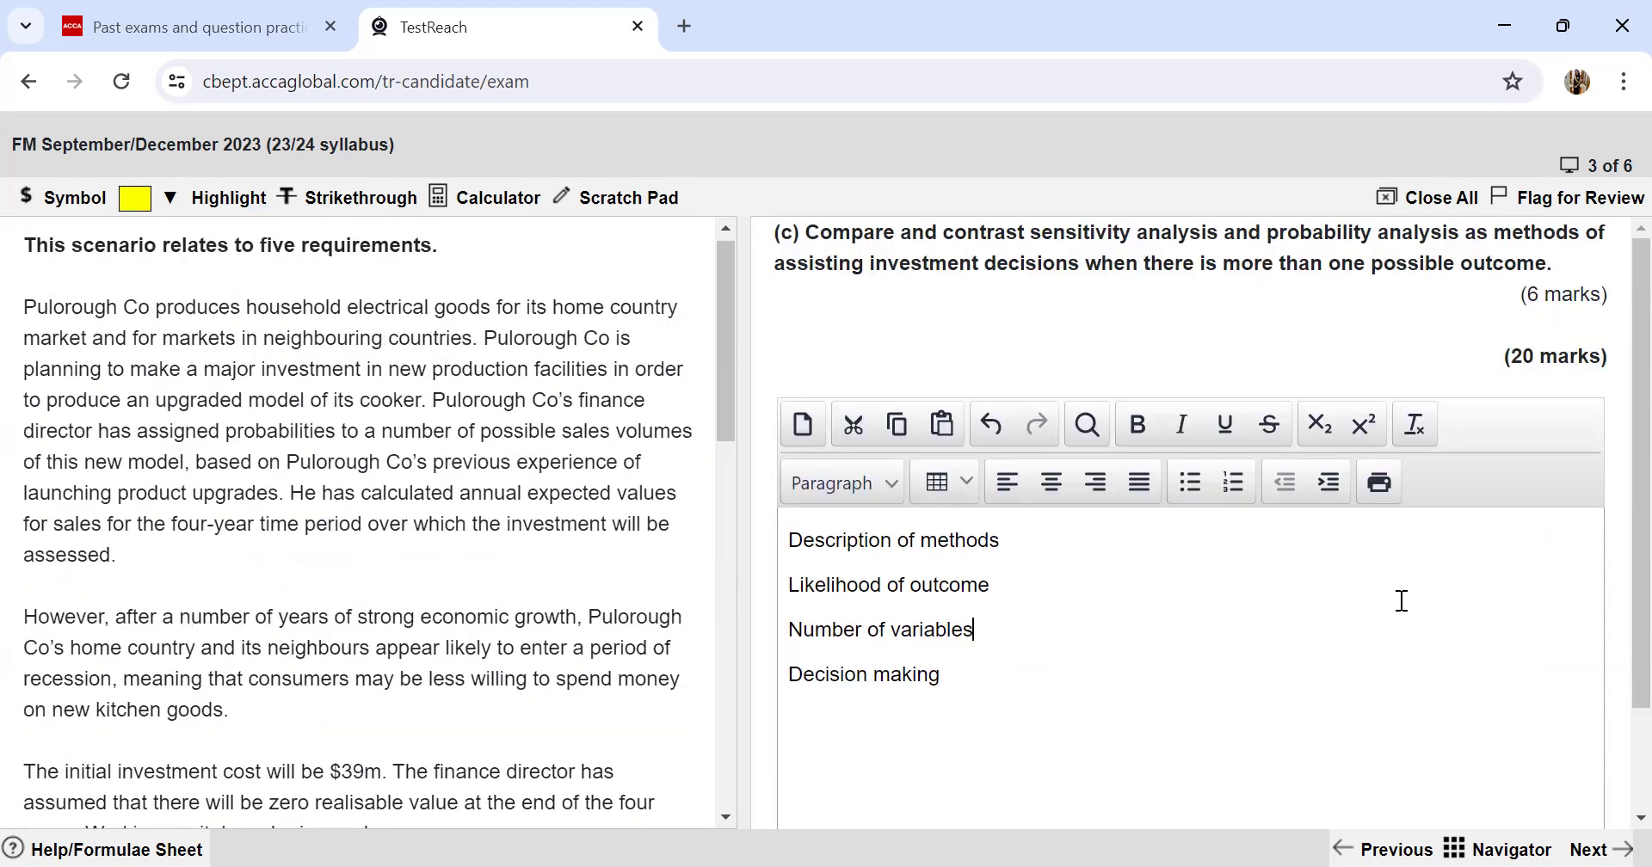